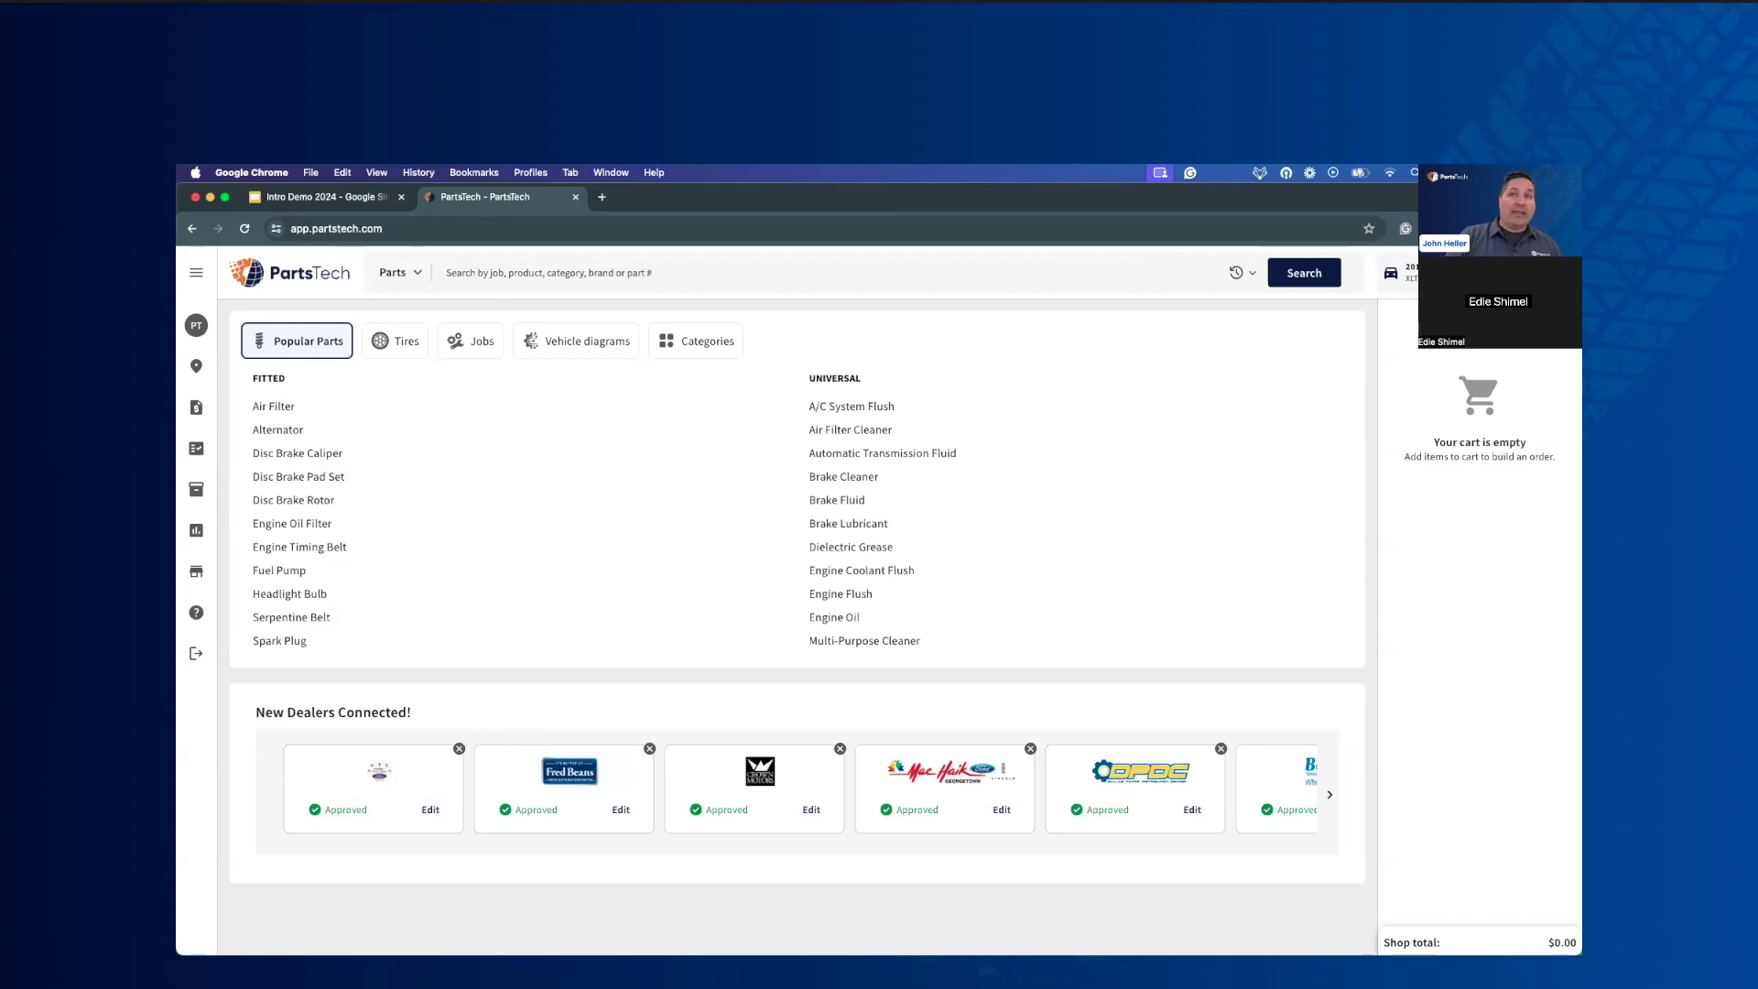
# Step: Examine the year/make/model and direct vehicle entry options for the selected 2014 Ford F-150 XLT
pyautogui.click(1456, 273)
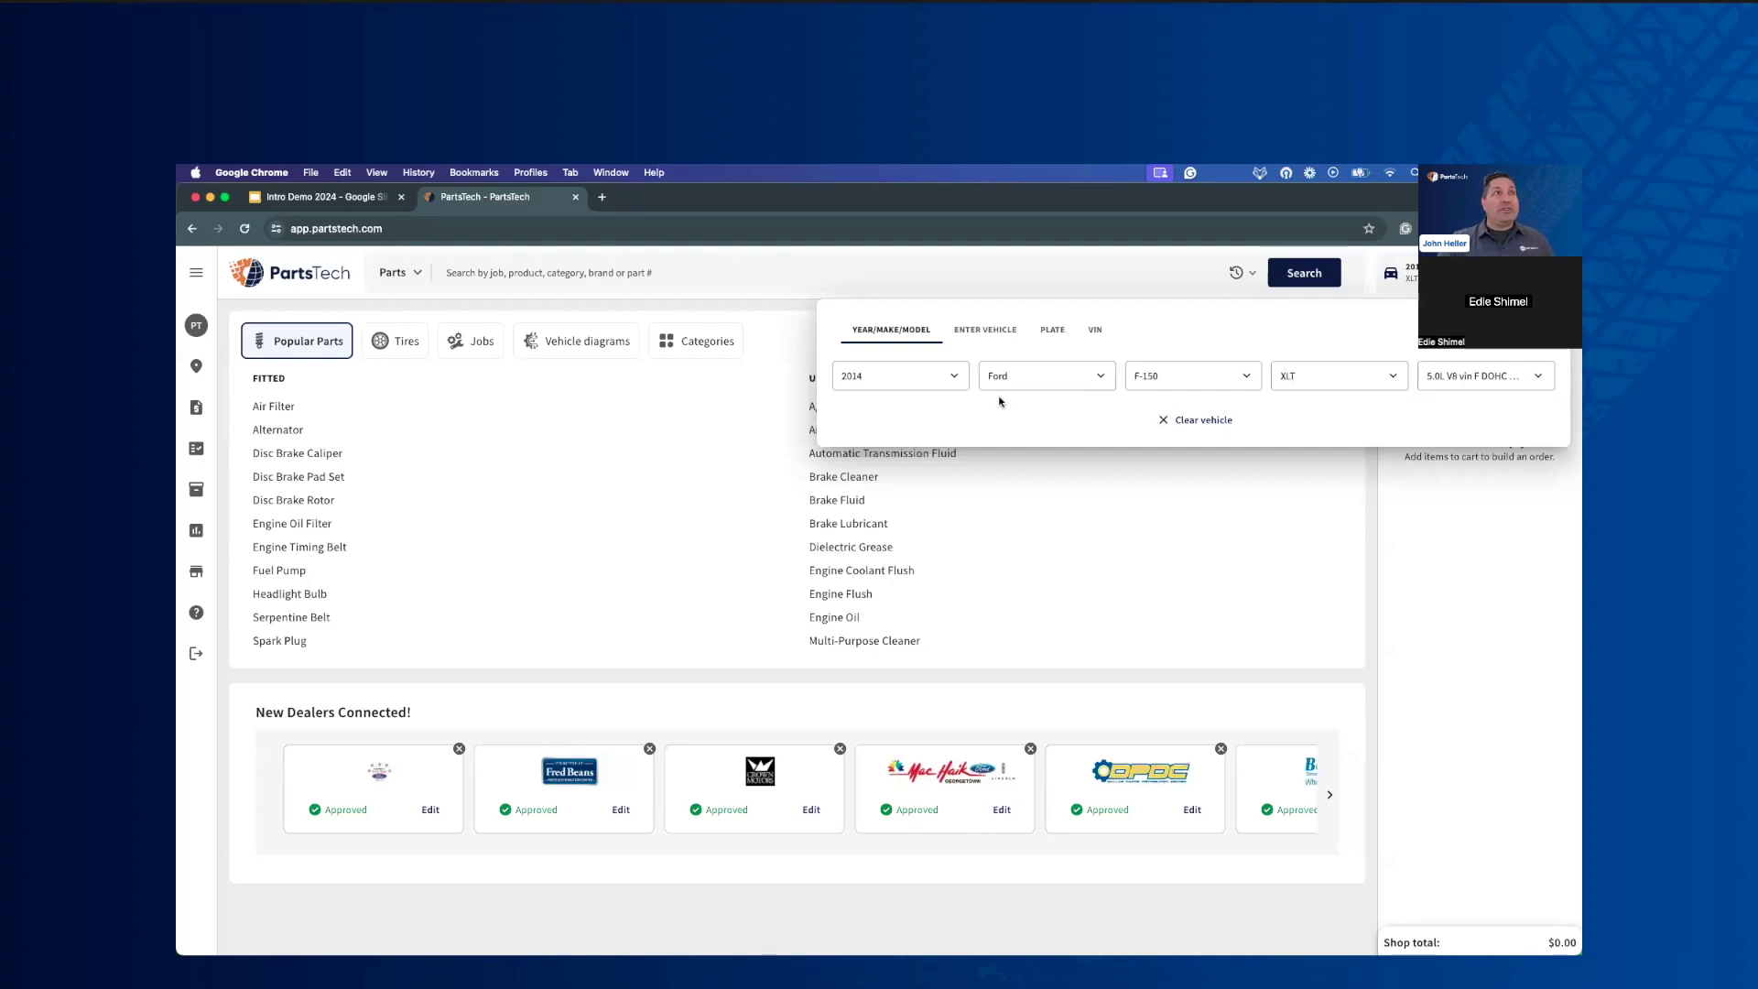
pyautogui.click(987, 332)
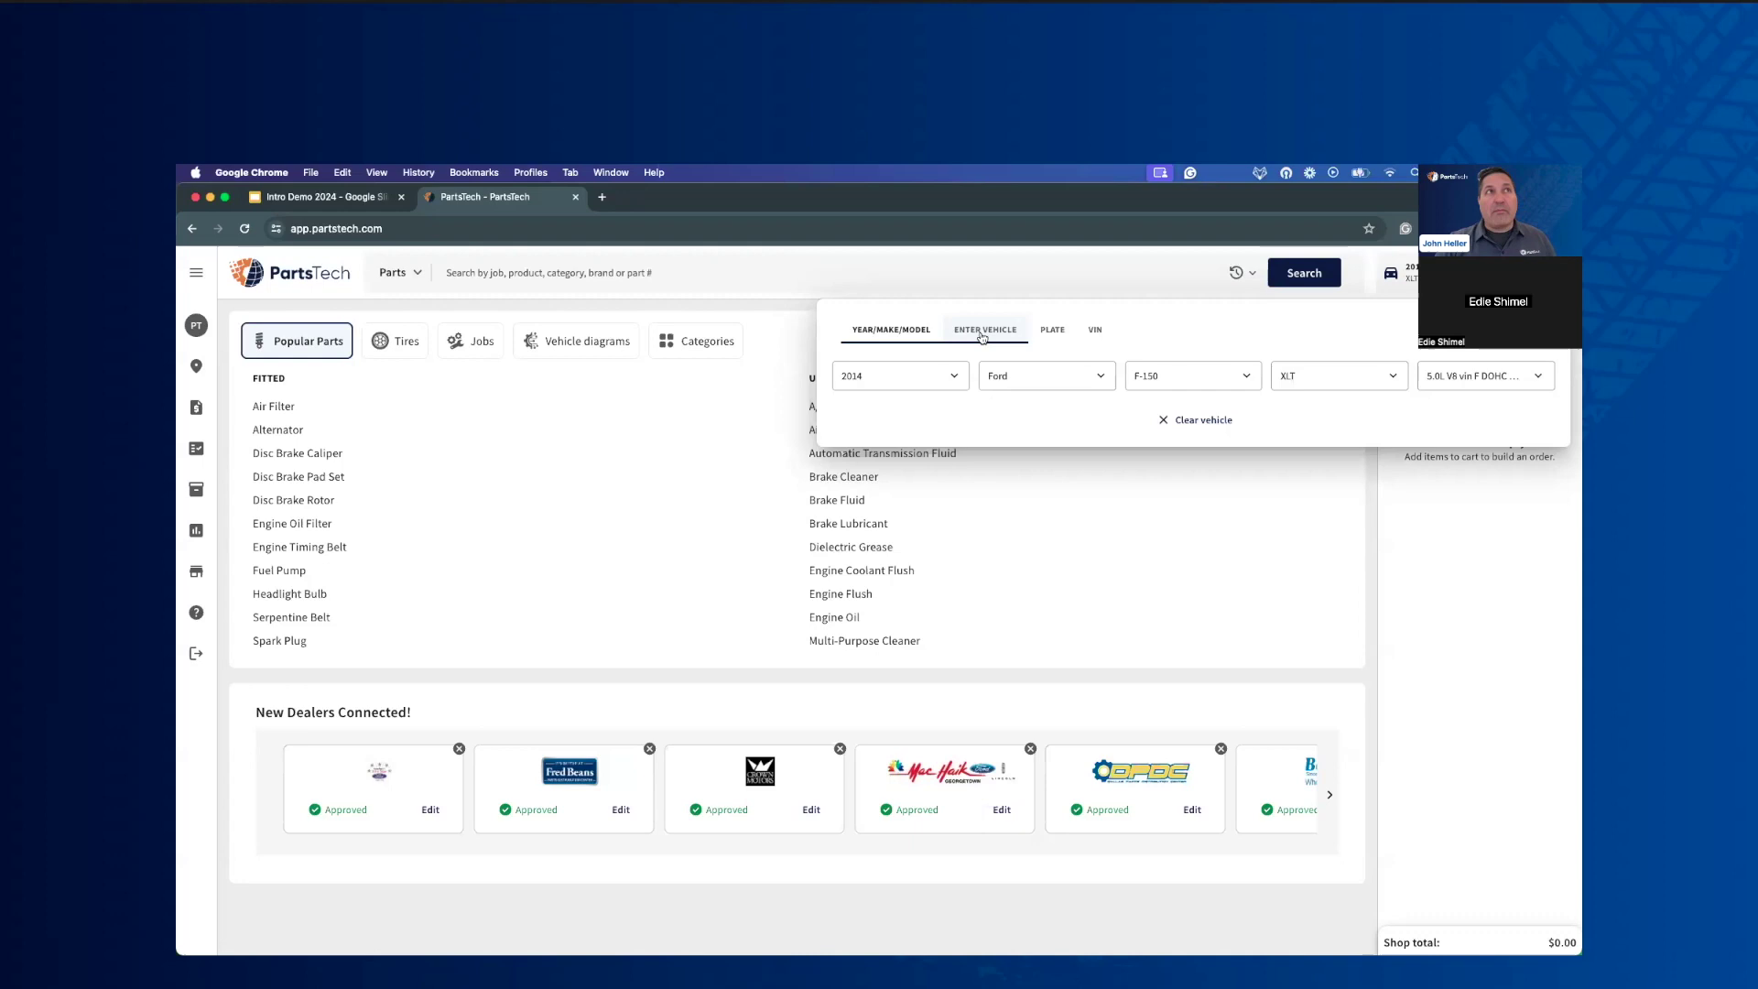
pyautogui.click(987, 335)
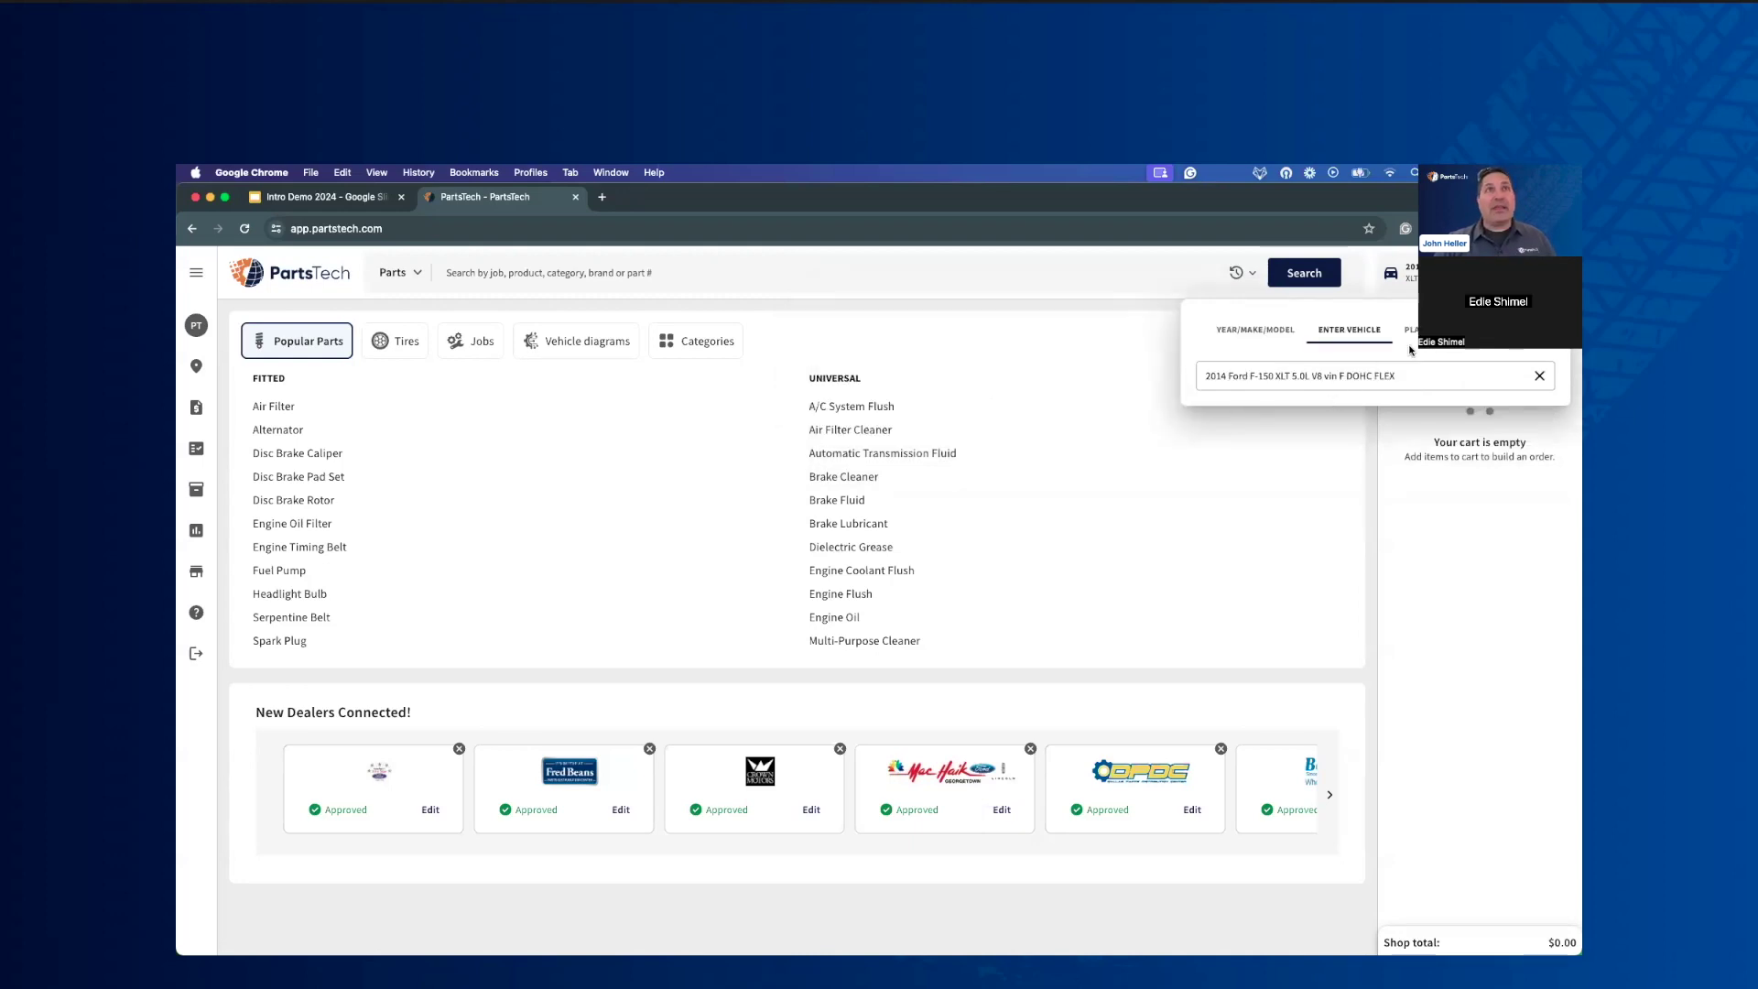
pyautogui.click(1394, 458)
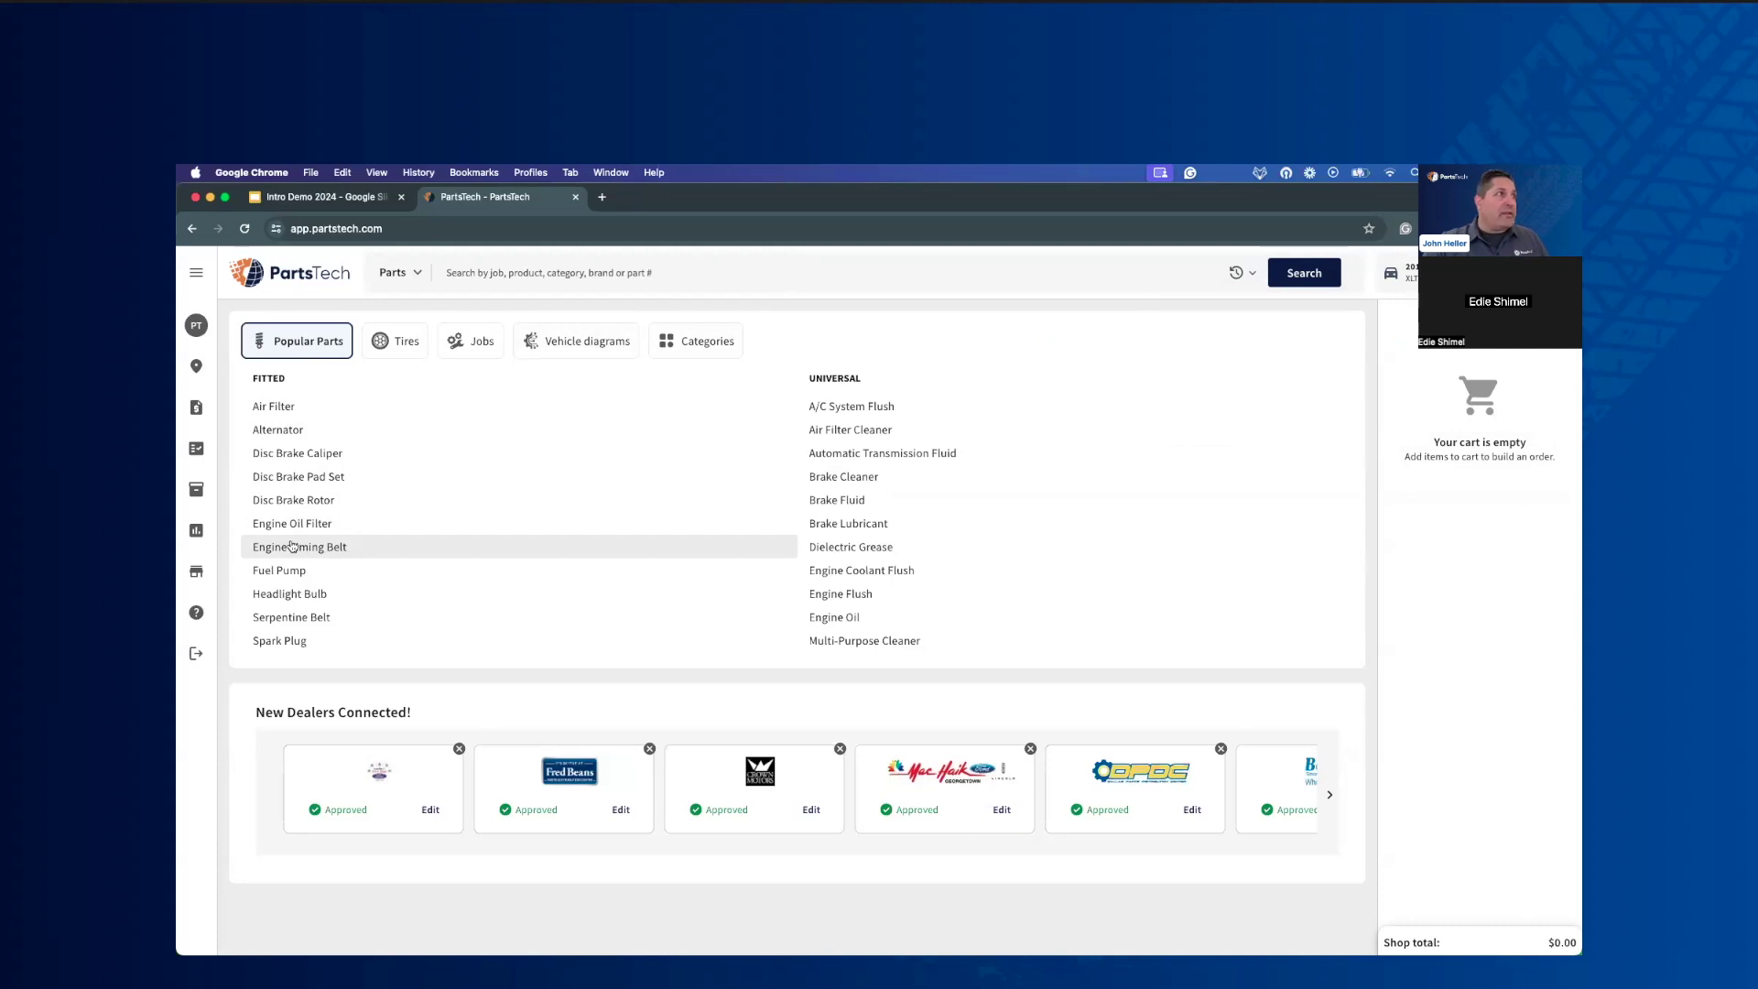
# Step: Browse the tire, job and vehicle diagram search options, and return to the popular parts list
pyautogui.click(390, 353)
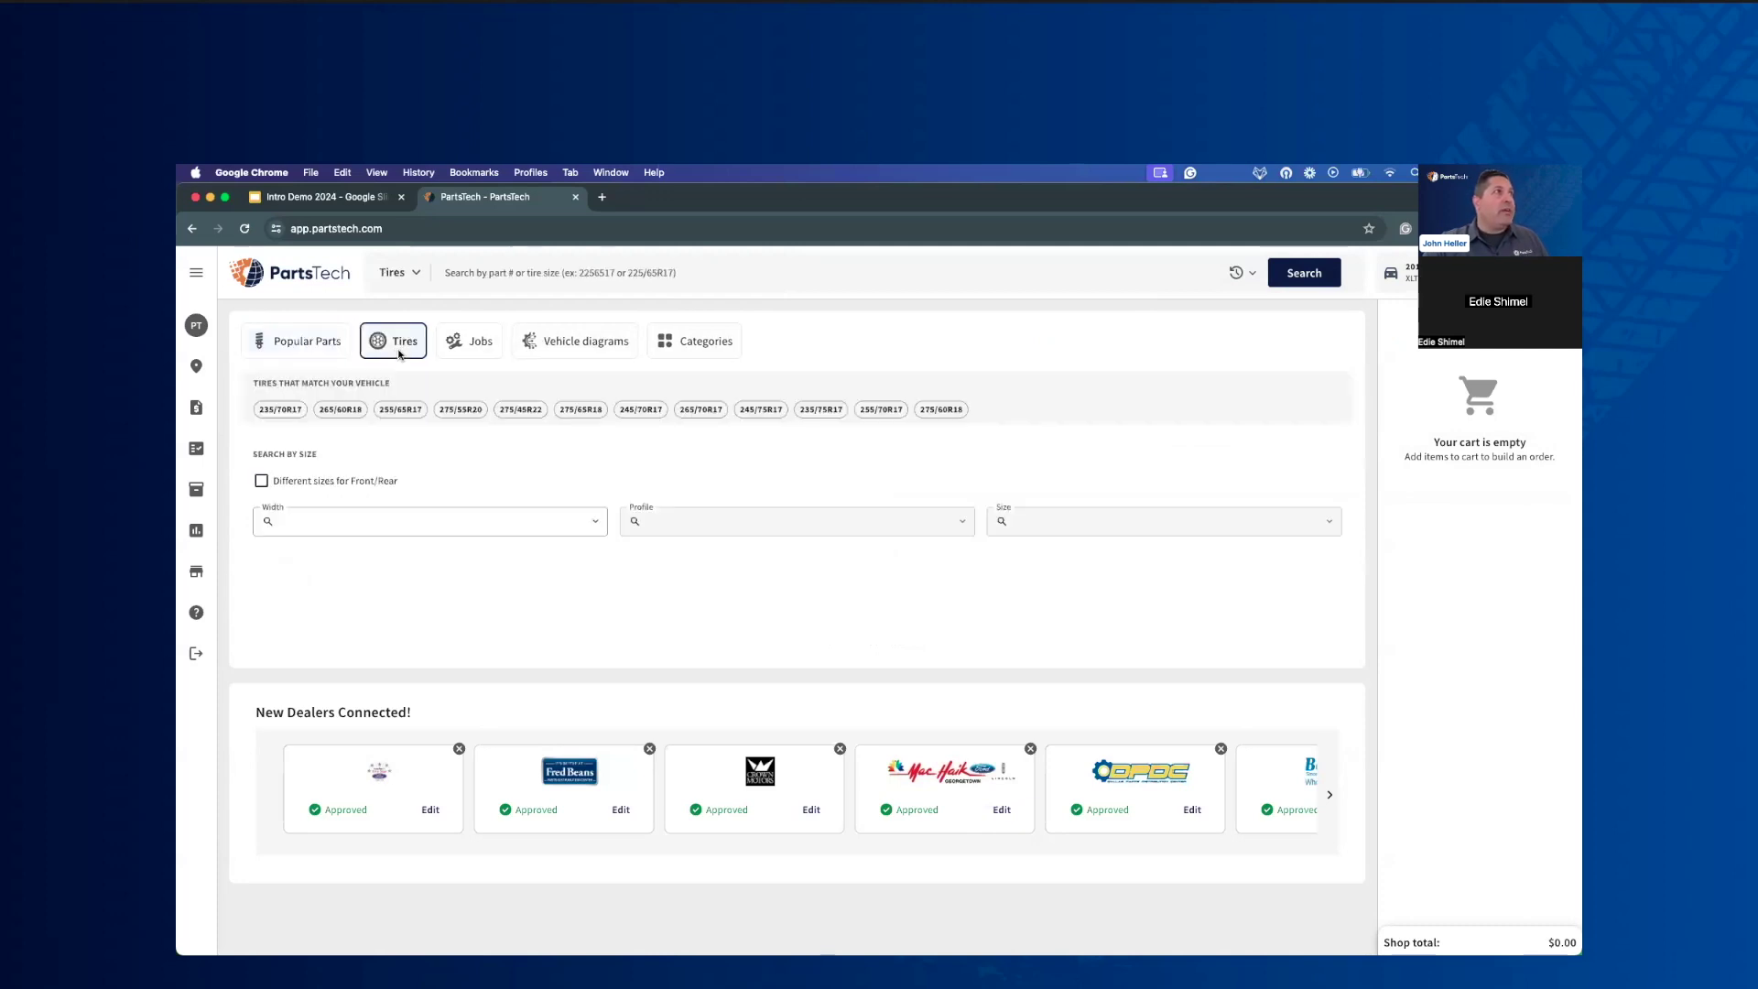
pyautogui.click(474, 346)
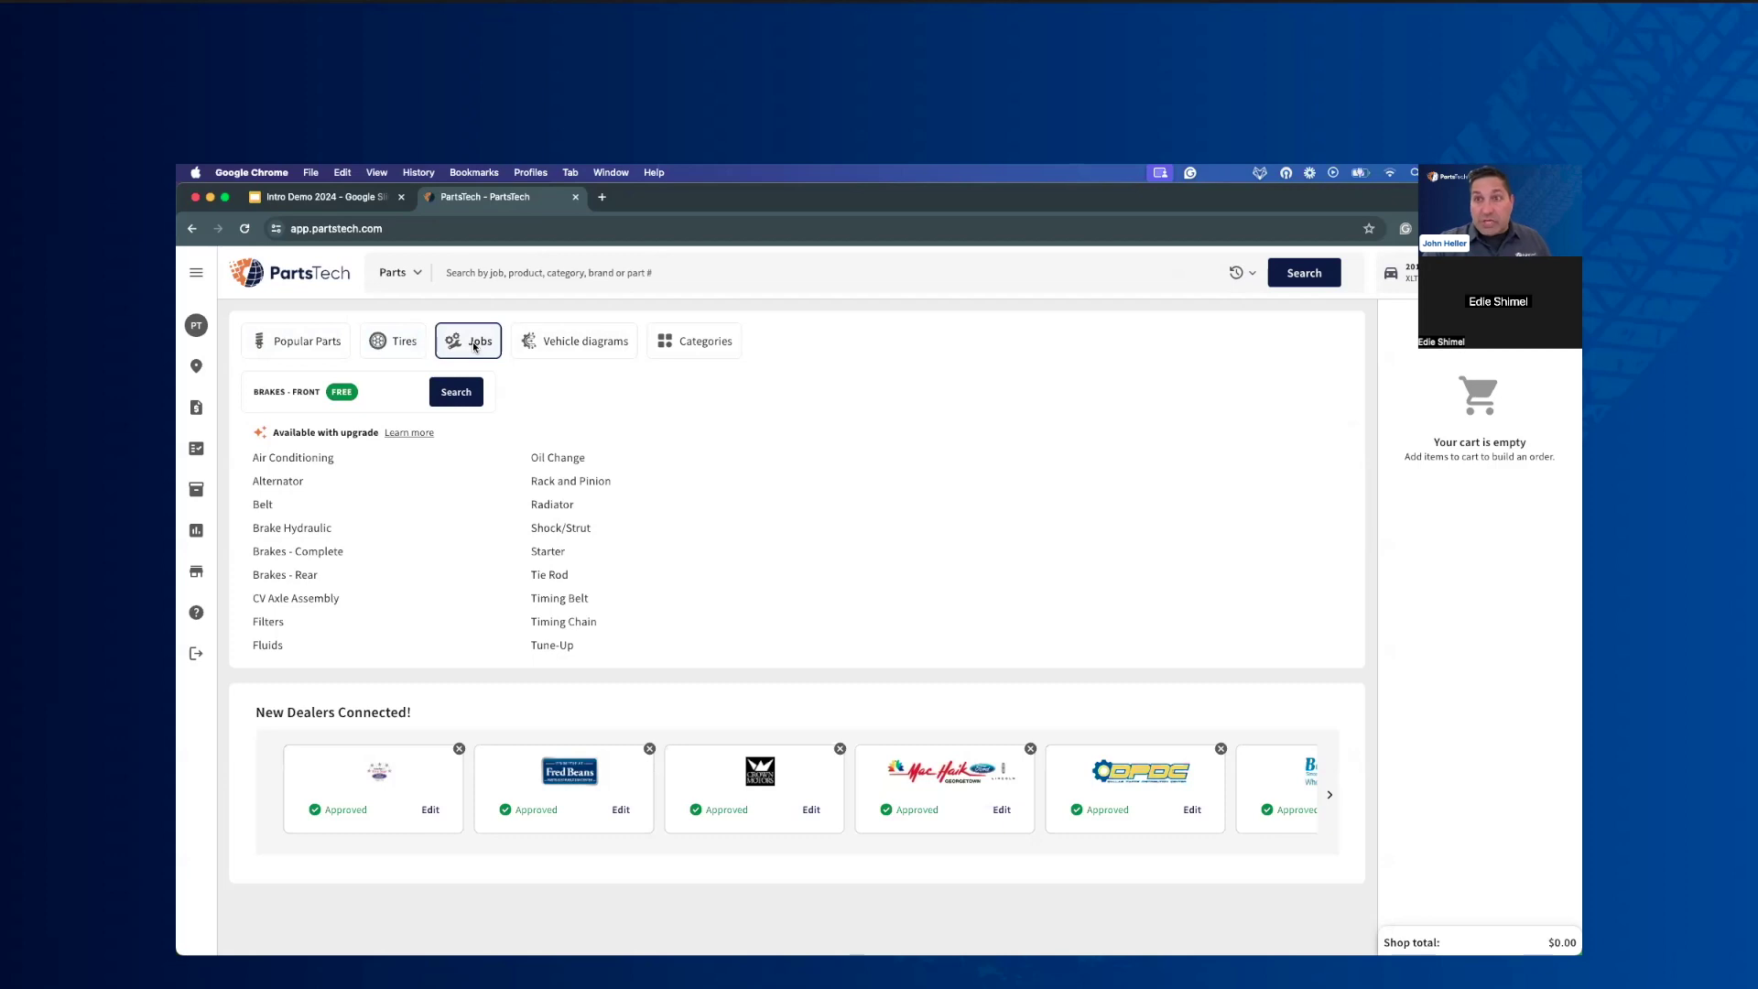
pyautogui.click(587, 355)
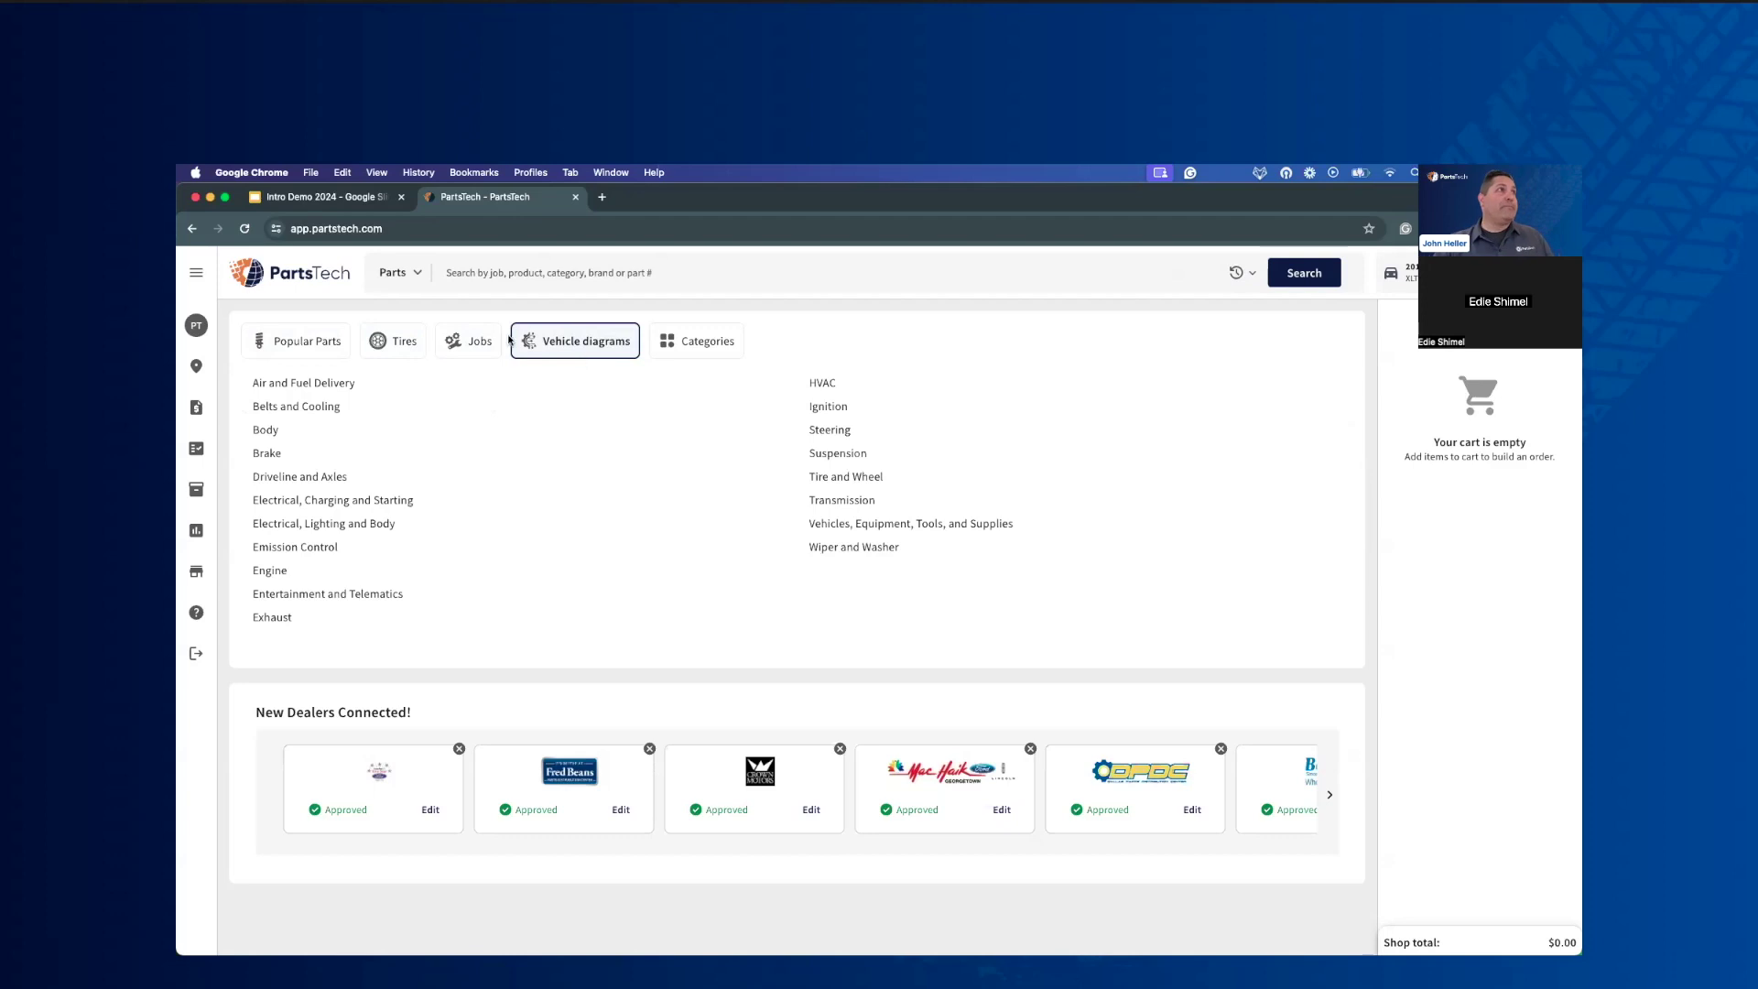
pyautogui.click(321, 342)
# Step: Search for the Air Filter part type for the selected vehicle
pyautogui.click(456, 274)
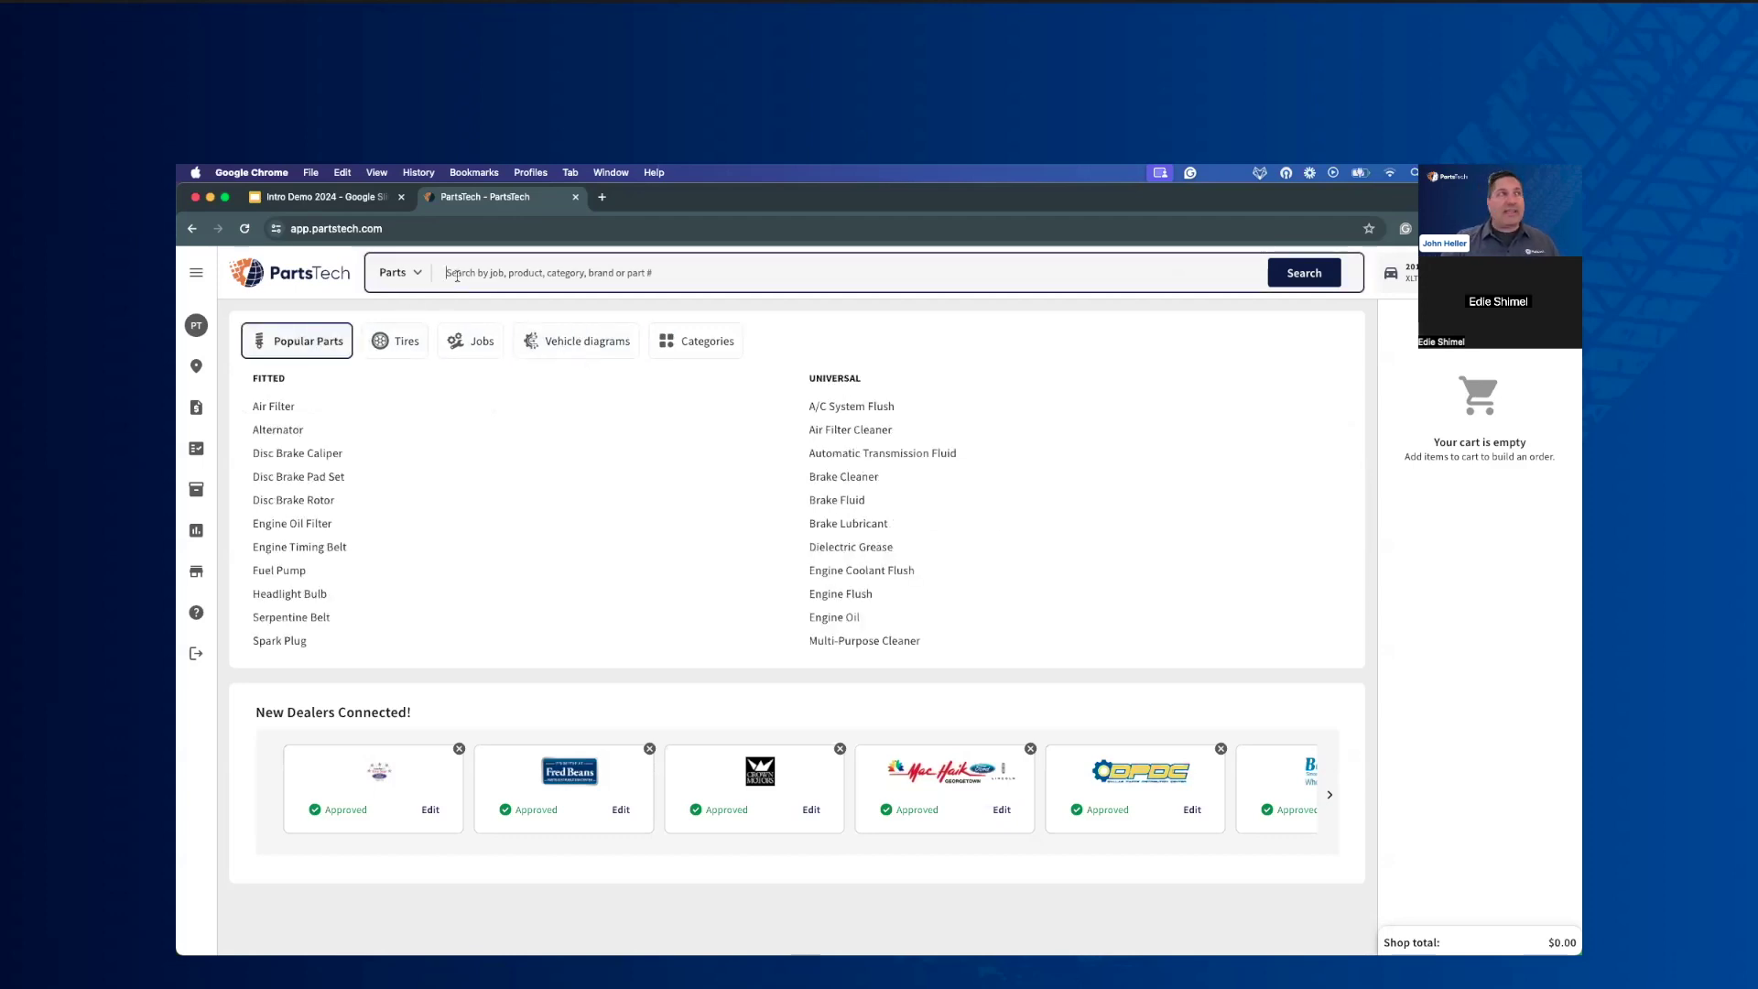
pyautogui.write('b')
pyautogui.press('BackSpace')
pyautogui.write('ai')
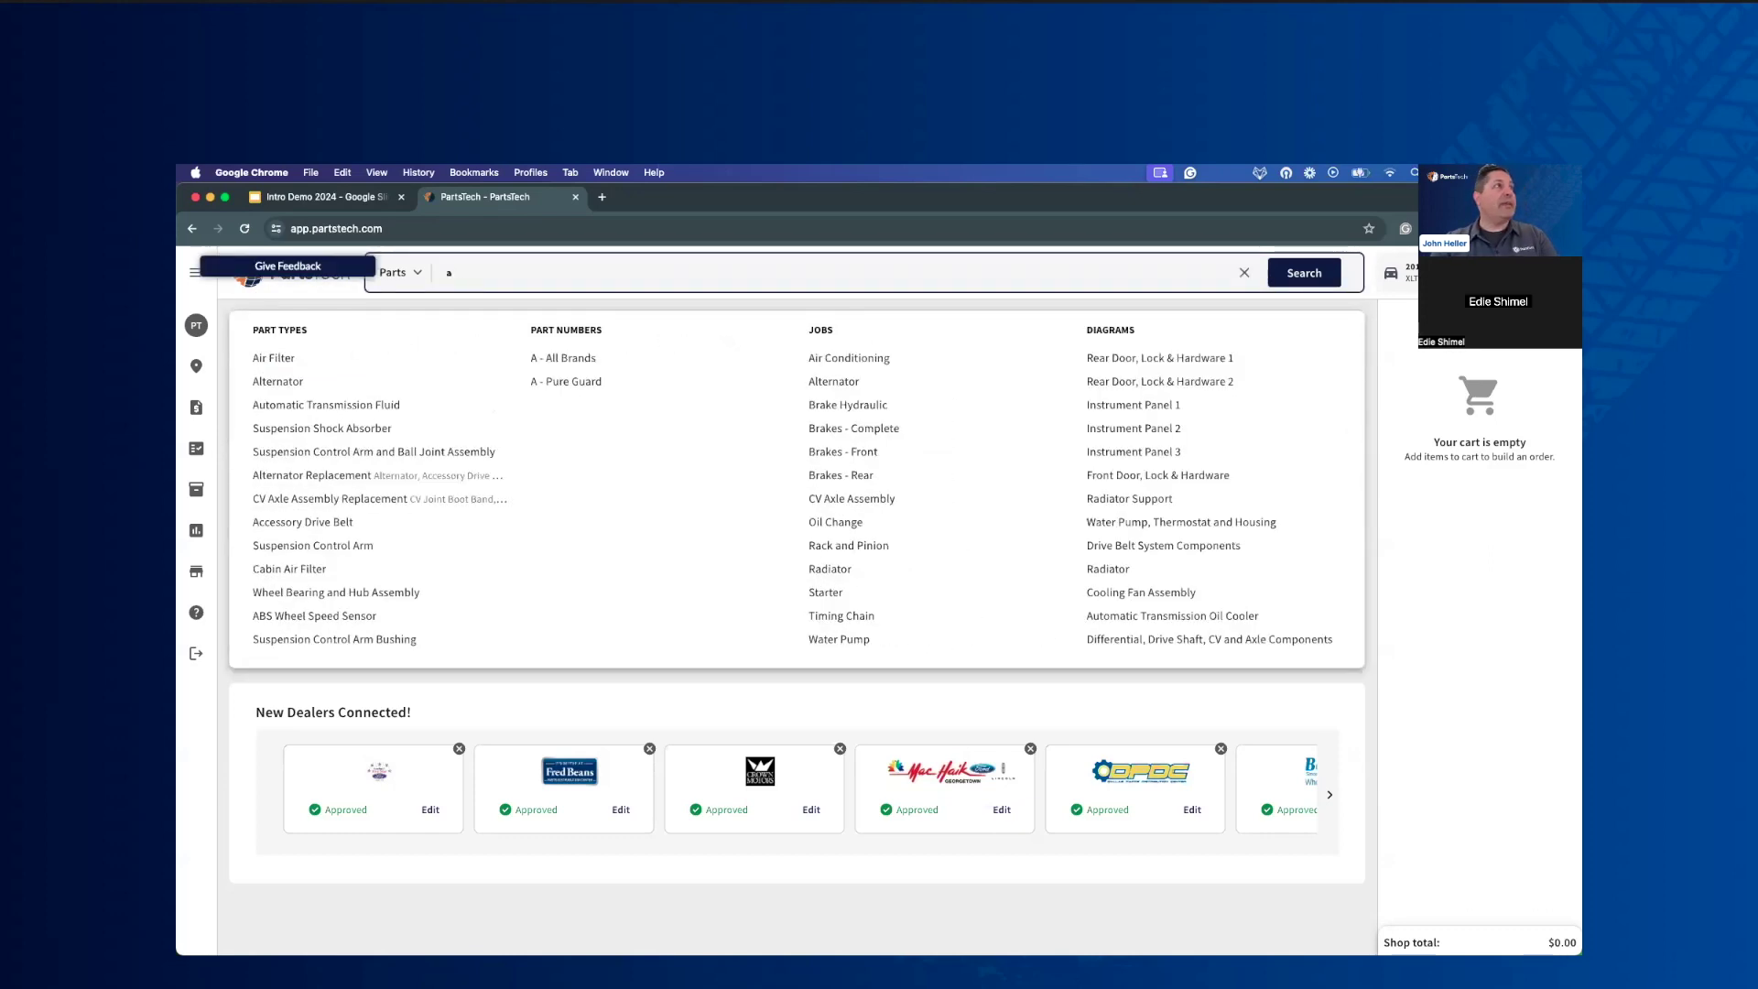
pyautogui.click(261, 359)
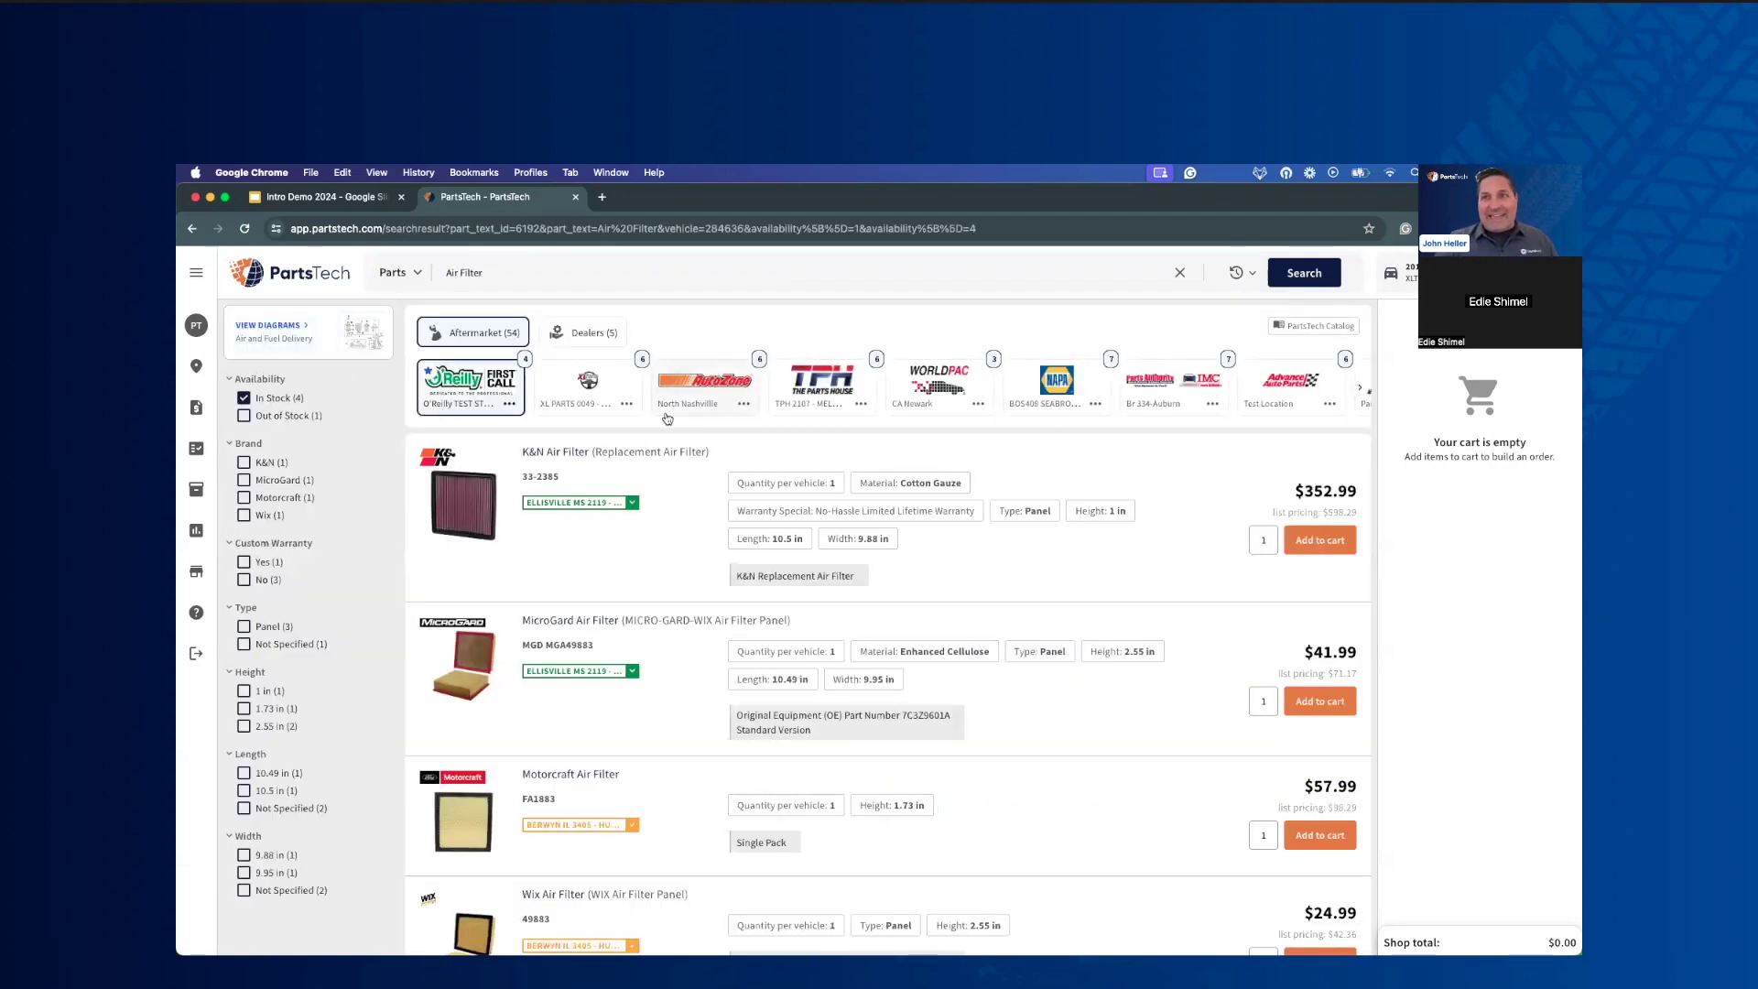
# Step: Compare the air filter listings, prices and availability from XL Parts, AutoZone, The Parts House, Worldpac and NAPA
pyautogui.click(604, 392)
pyautogui.click(705, 390)
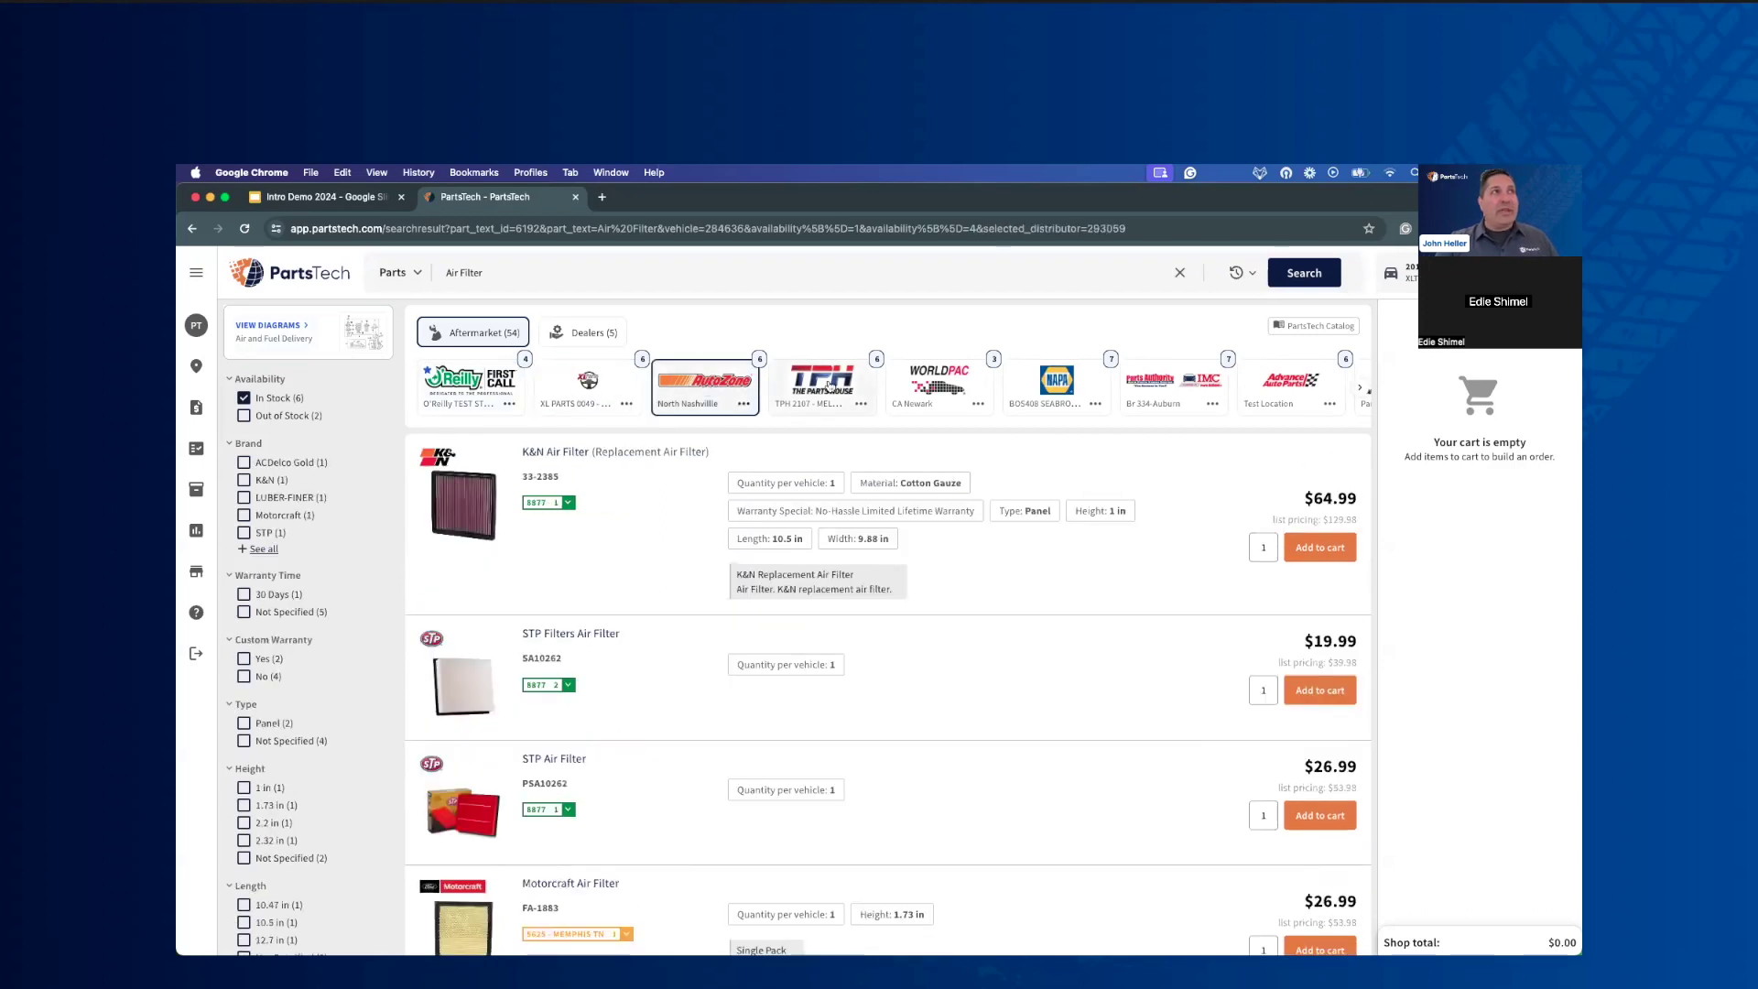
pyautogui.click(829, 385)
pyautogui.click(939, 384)
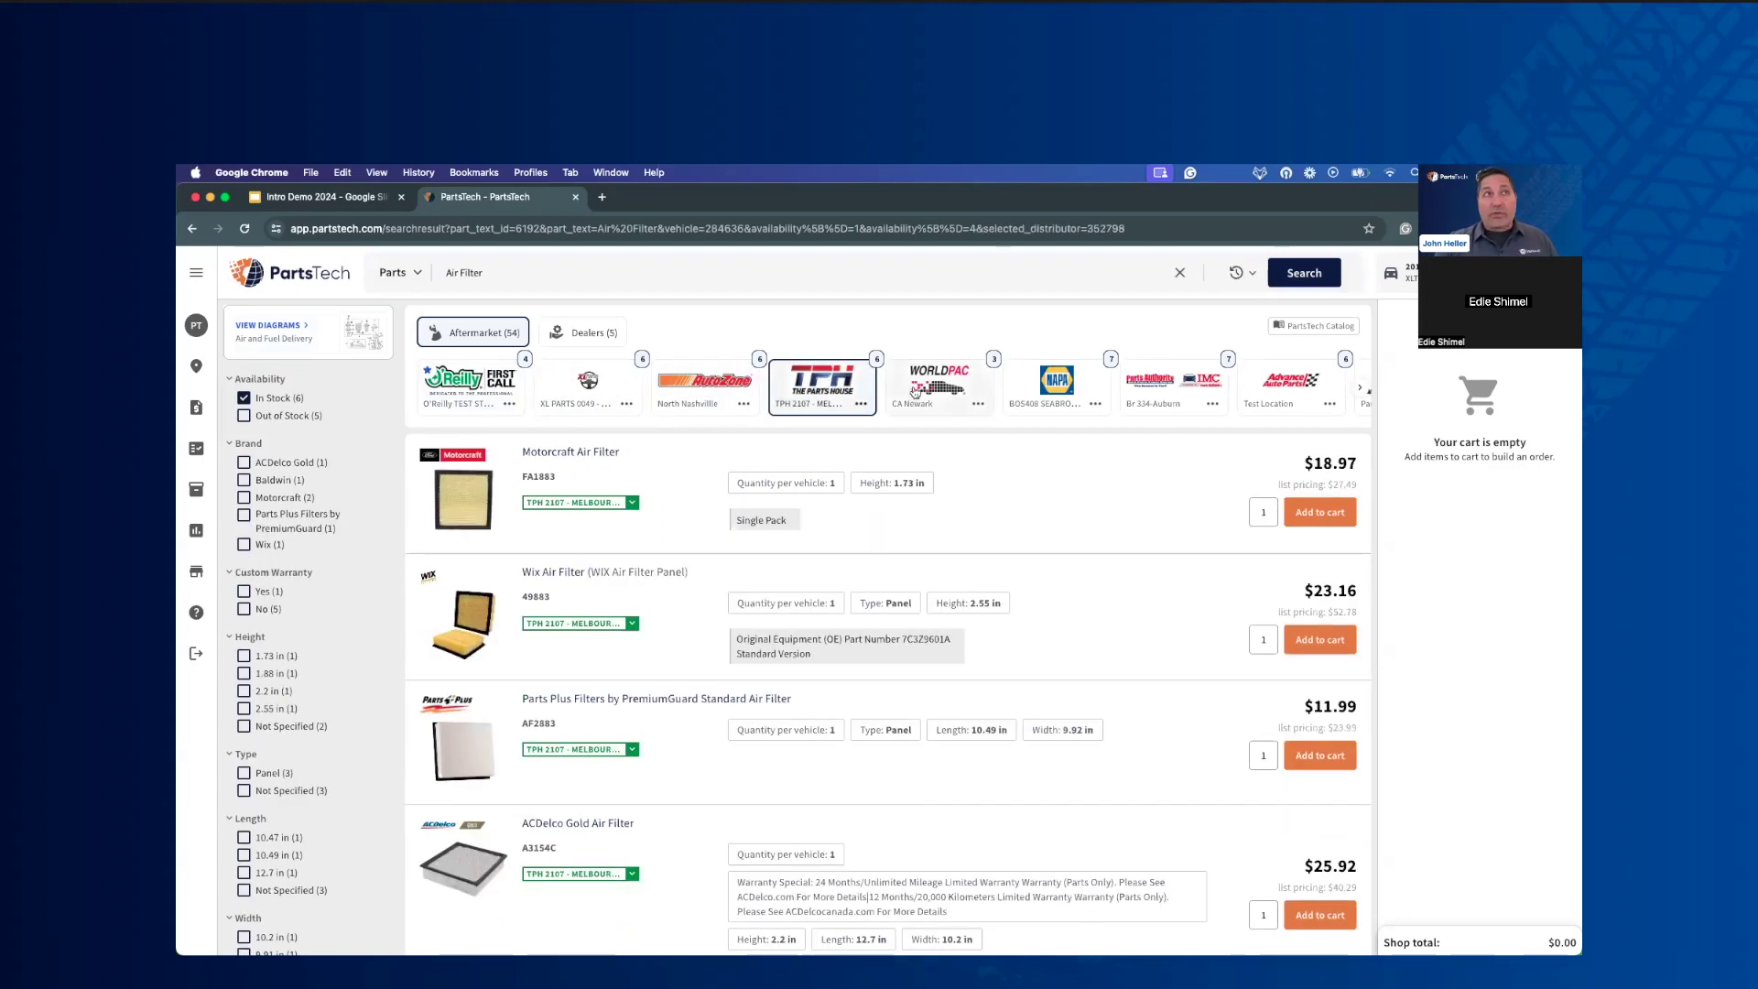
pyautogui.click(1046, 384)
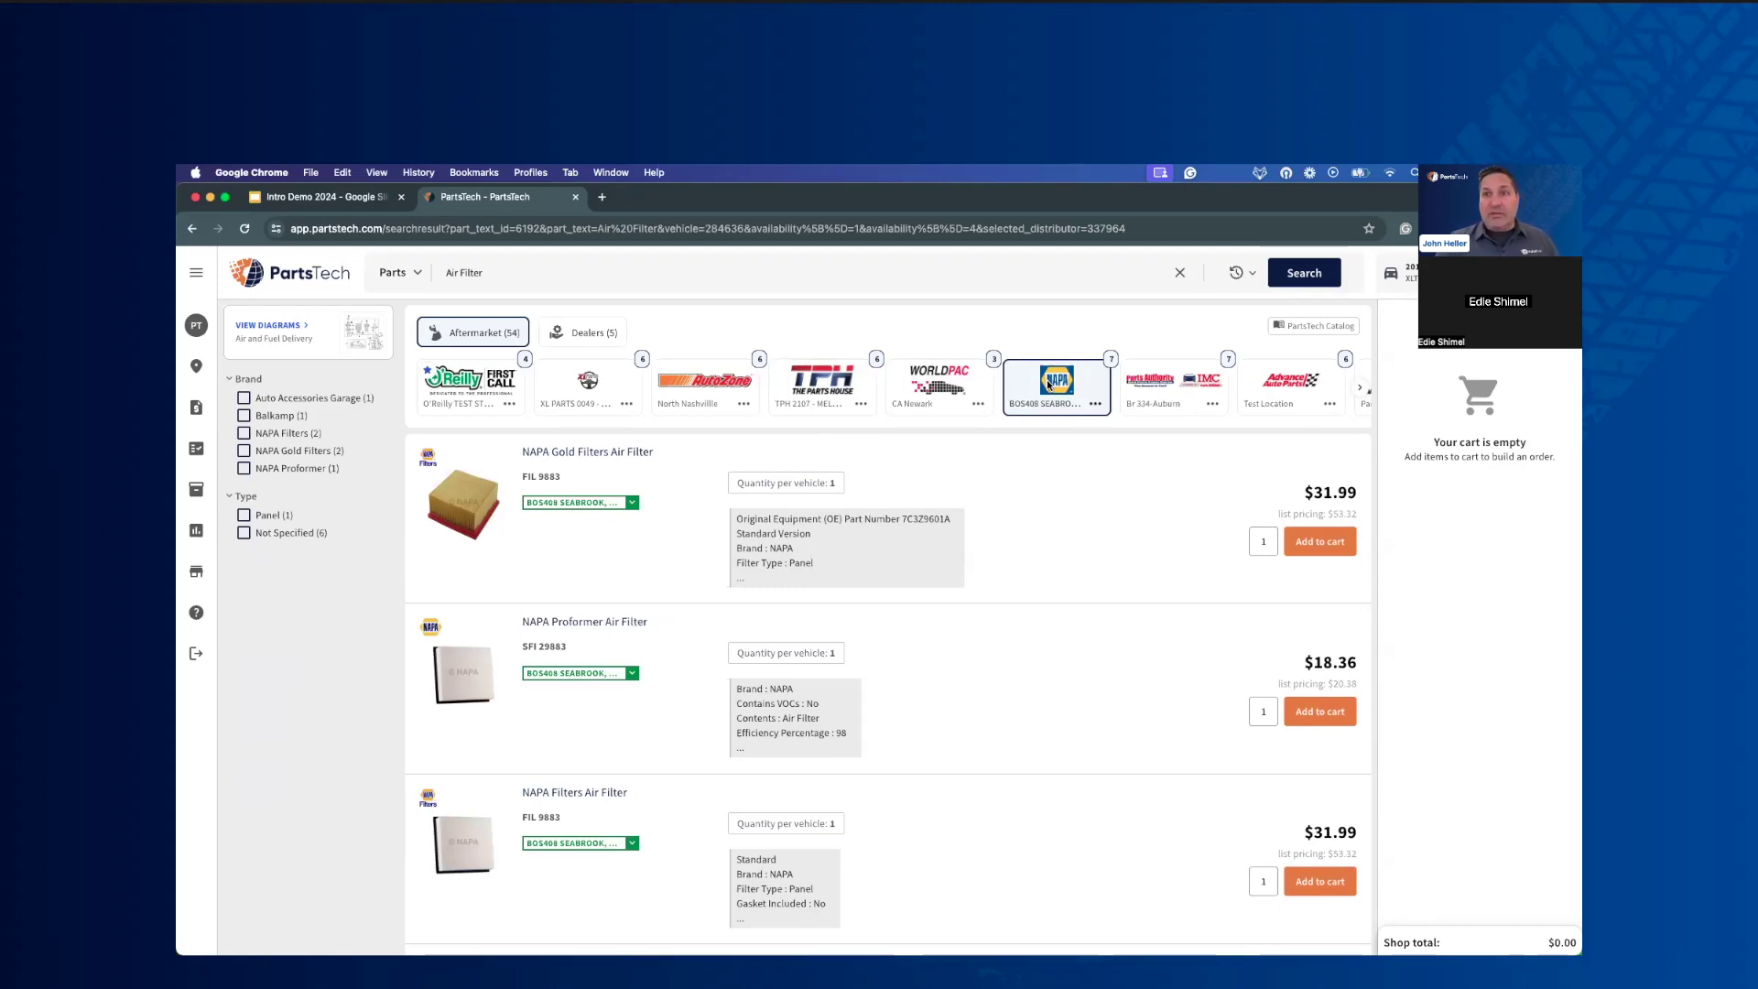
pyautogui.click(718, 384)
pyautogui.click(590, 390)
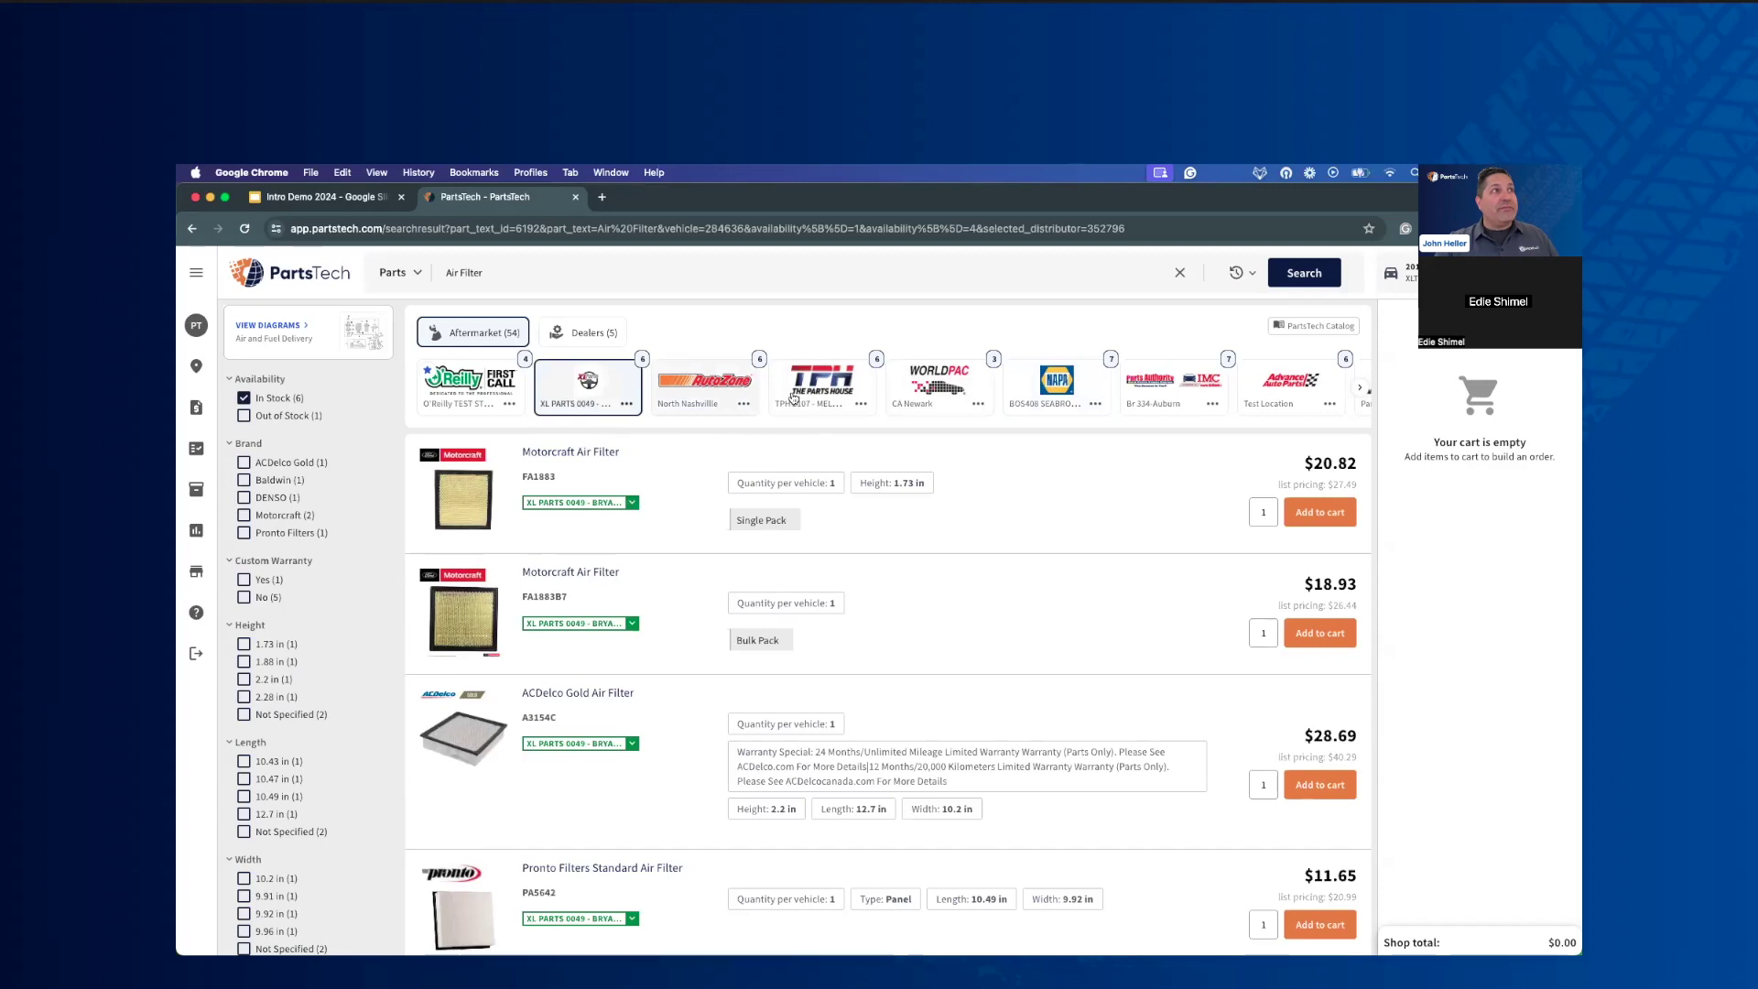
pyautogui.click(710, 387)
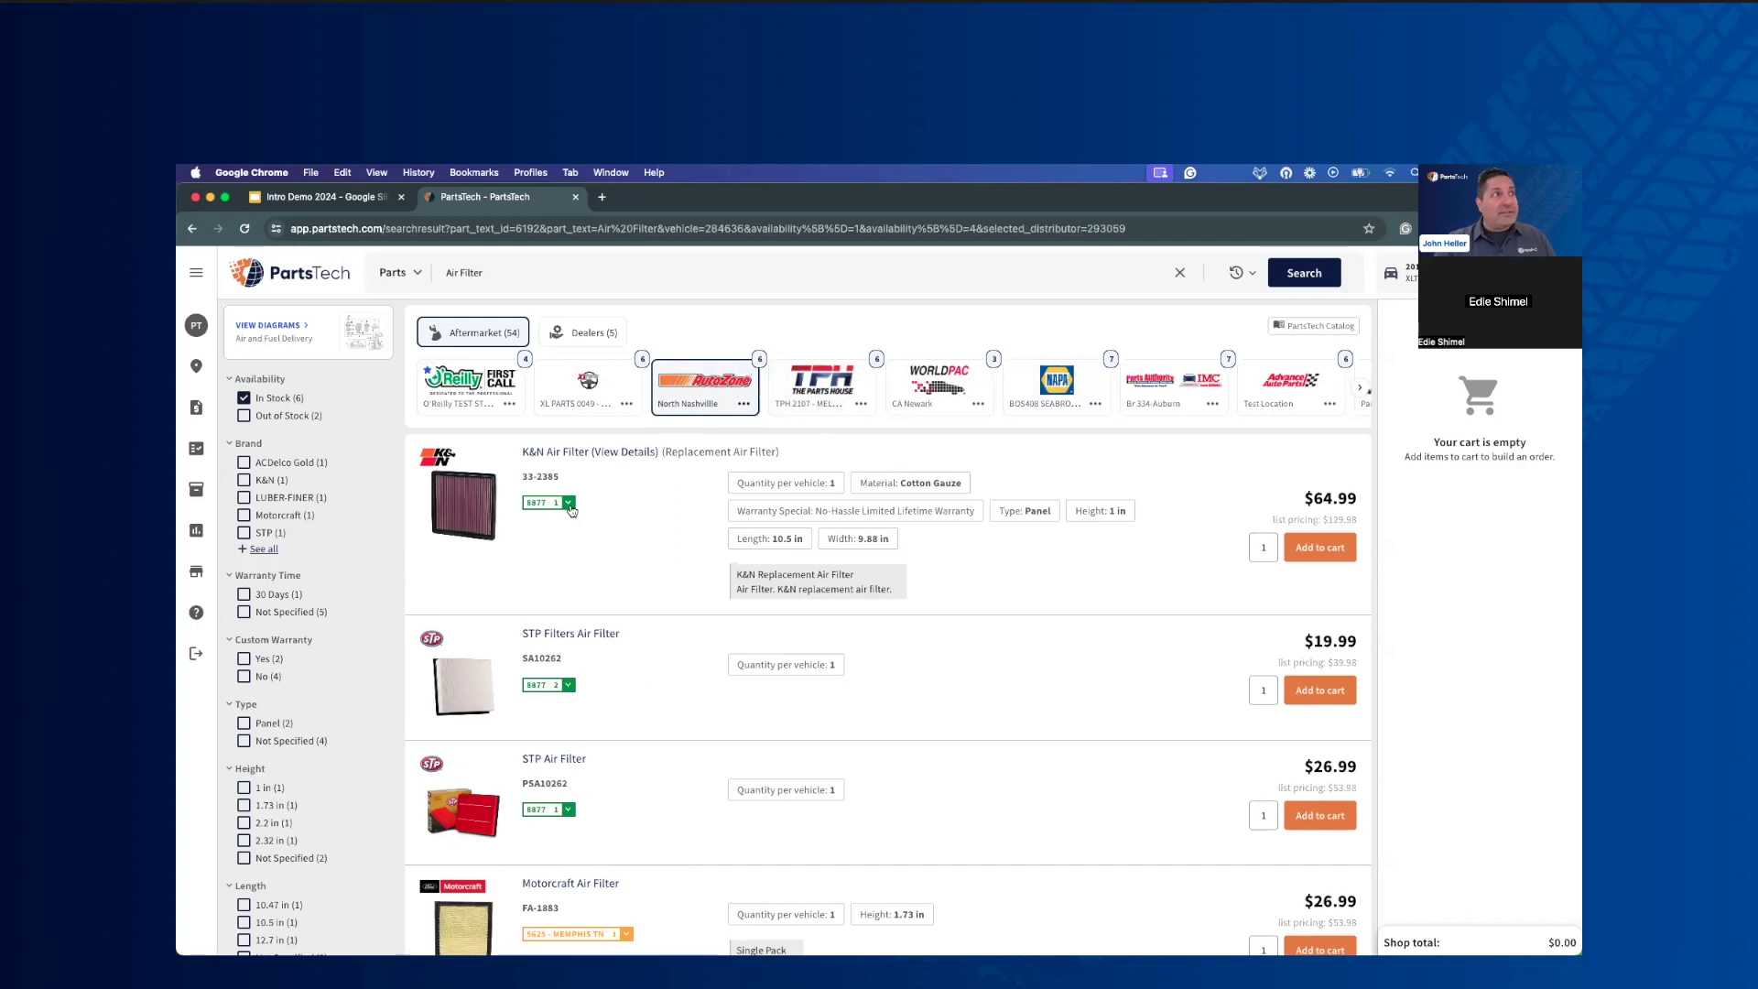
pyautogui.click(580, 395)
pyautogui.click(710, 395)
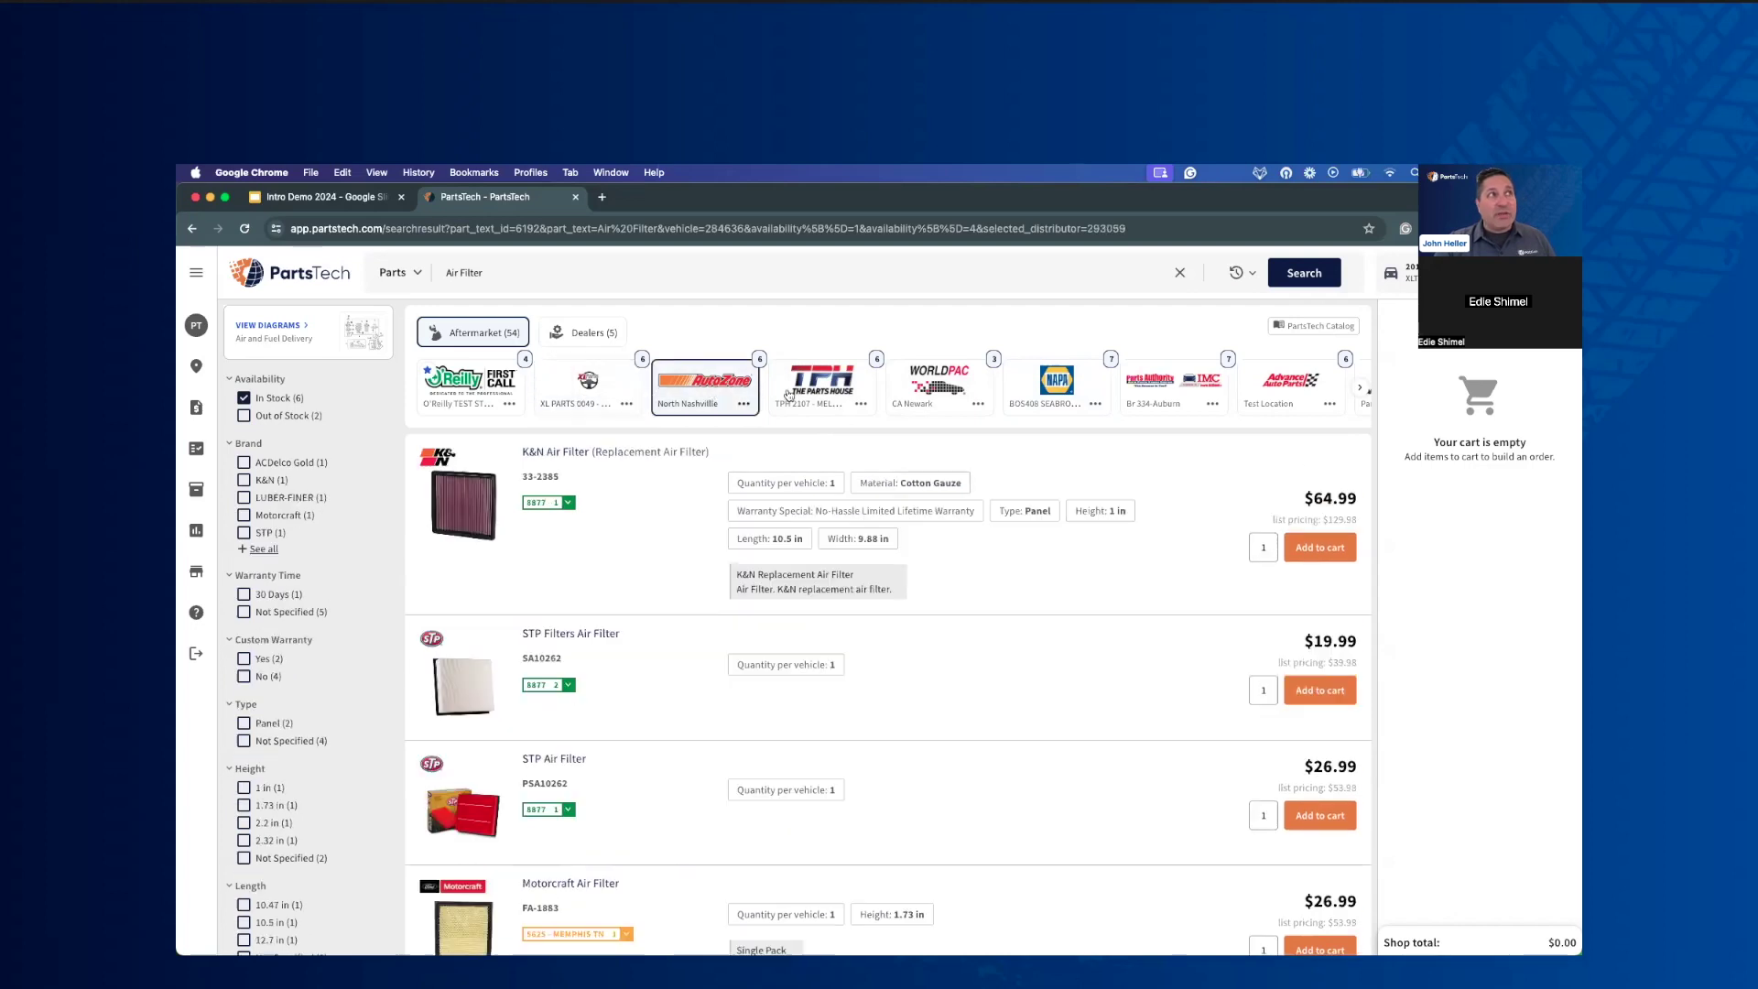
pyautogui.click(815, 392)
pyautogui.click(901, 389)
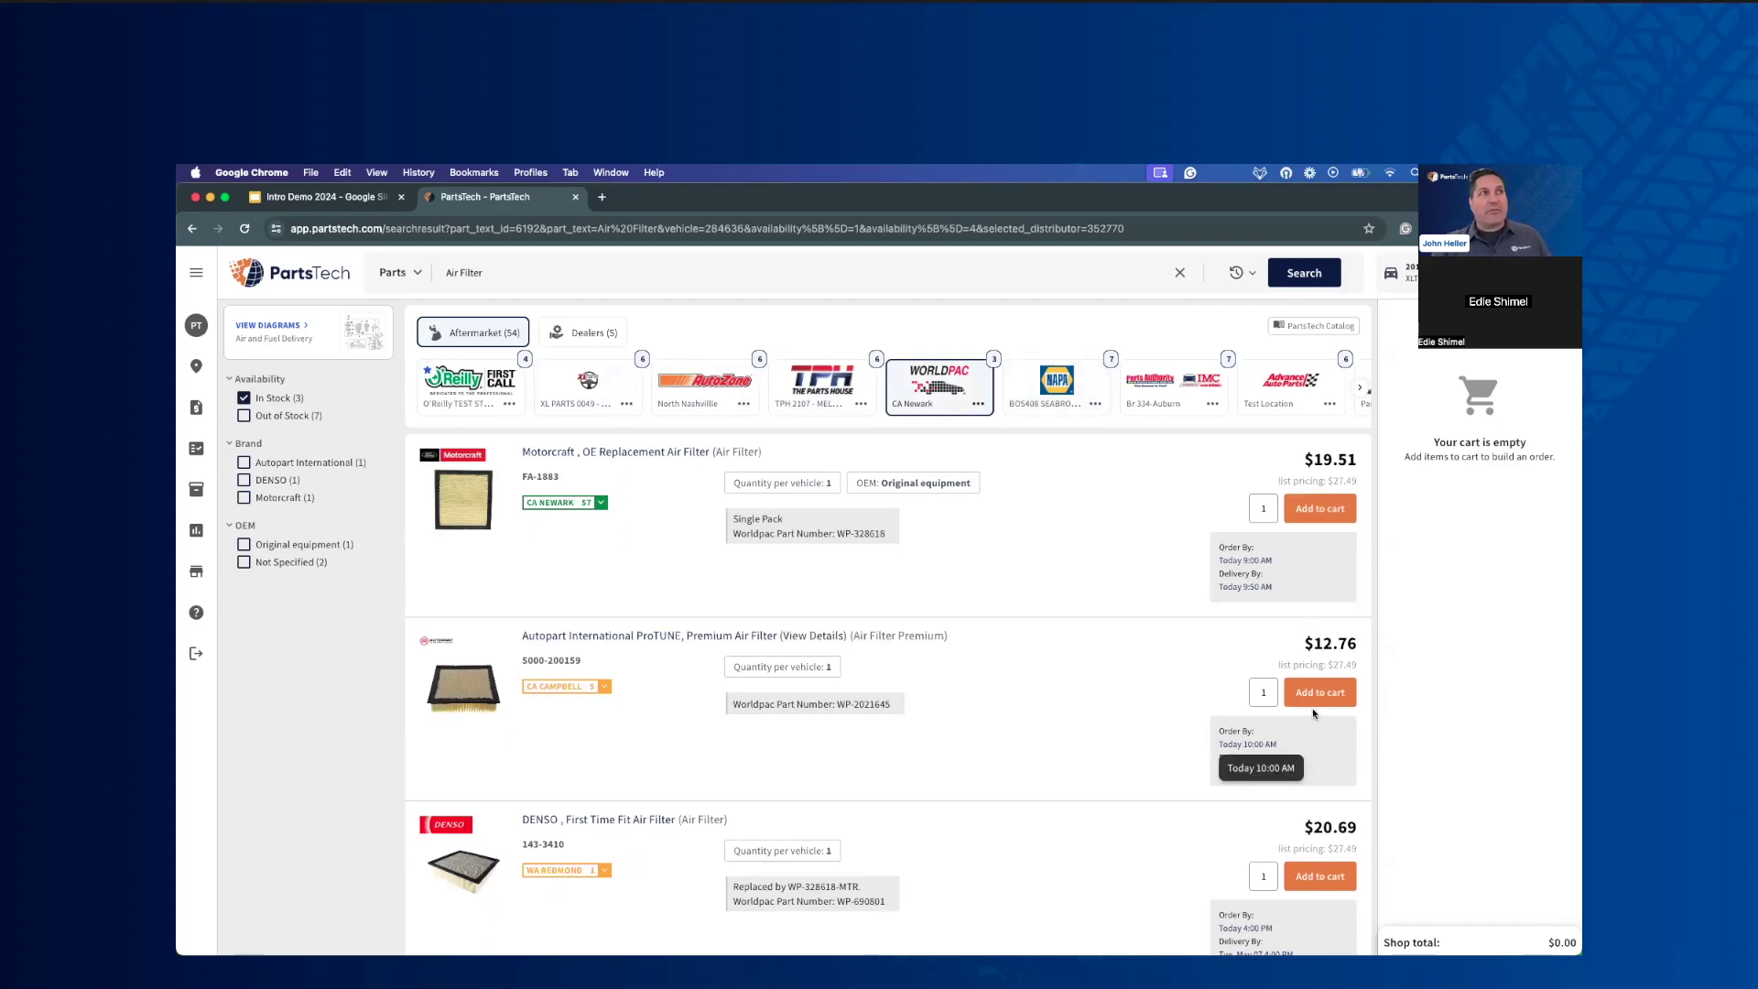
pyautogui.click(1054, 389)
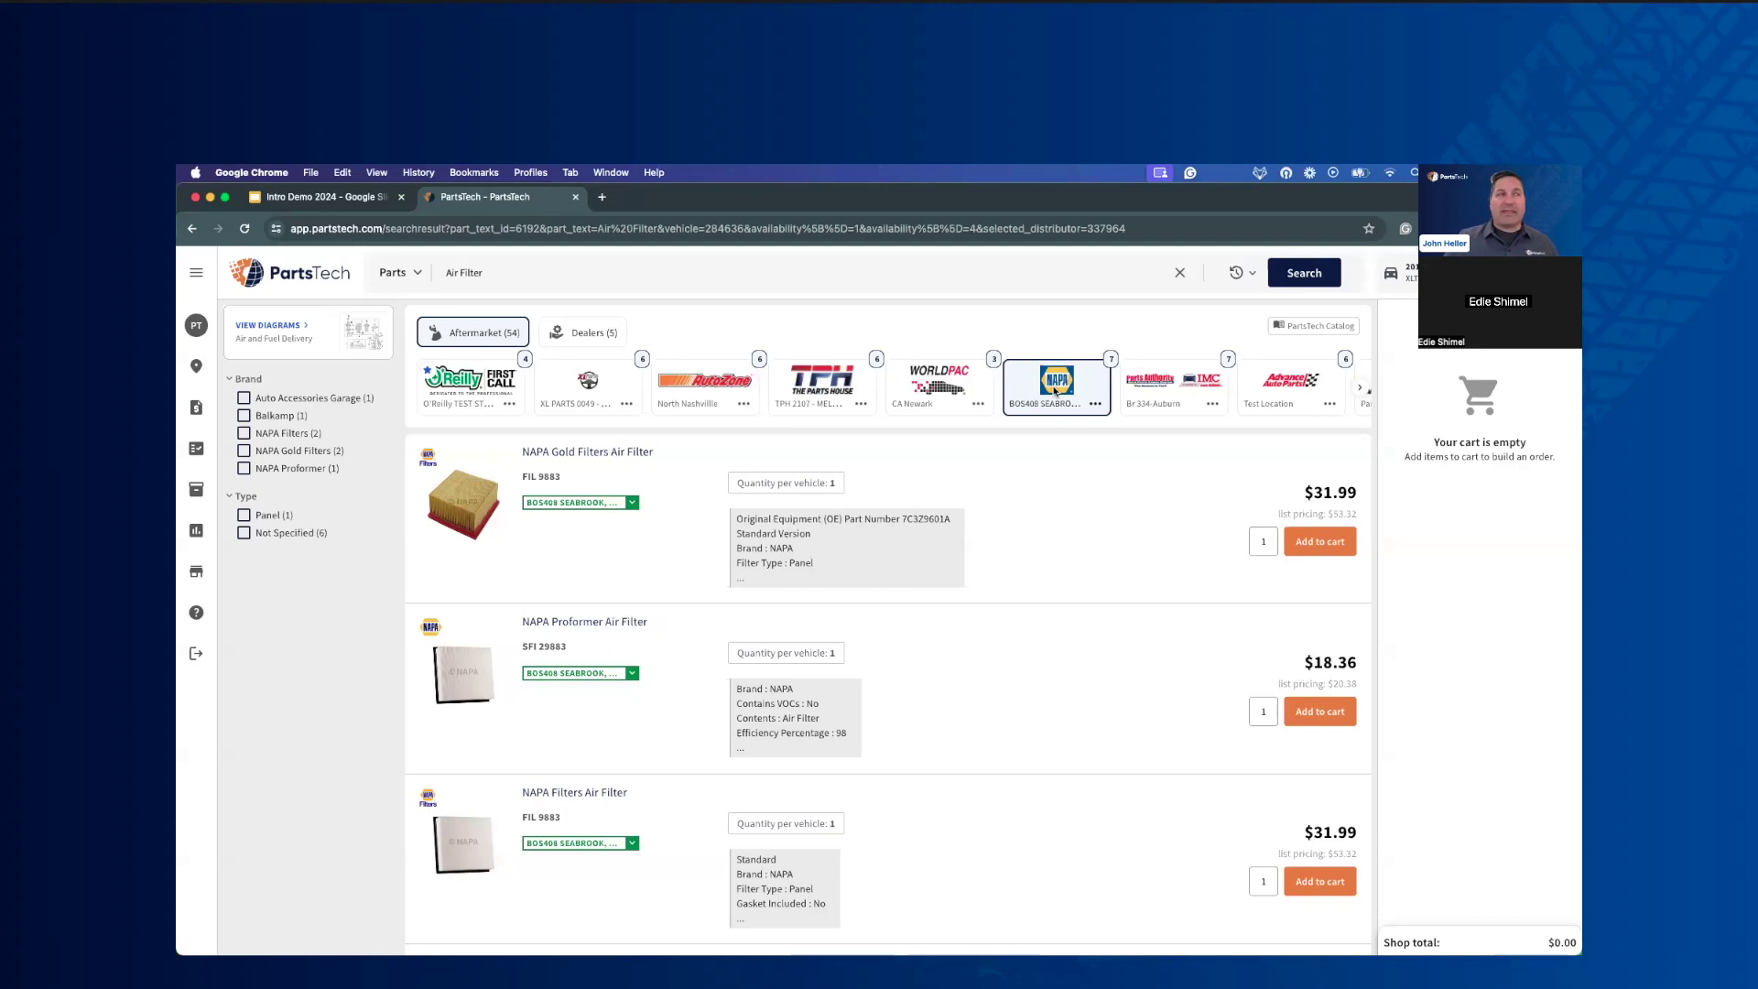
# Step: Open the supplier settings of the shop and bring up the page for adding suppliers
pyautogui.click(197, 575)
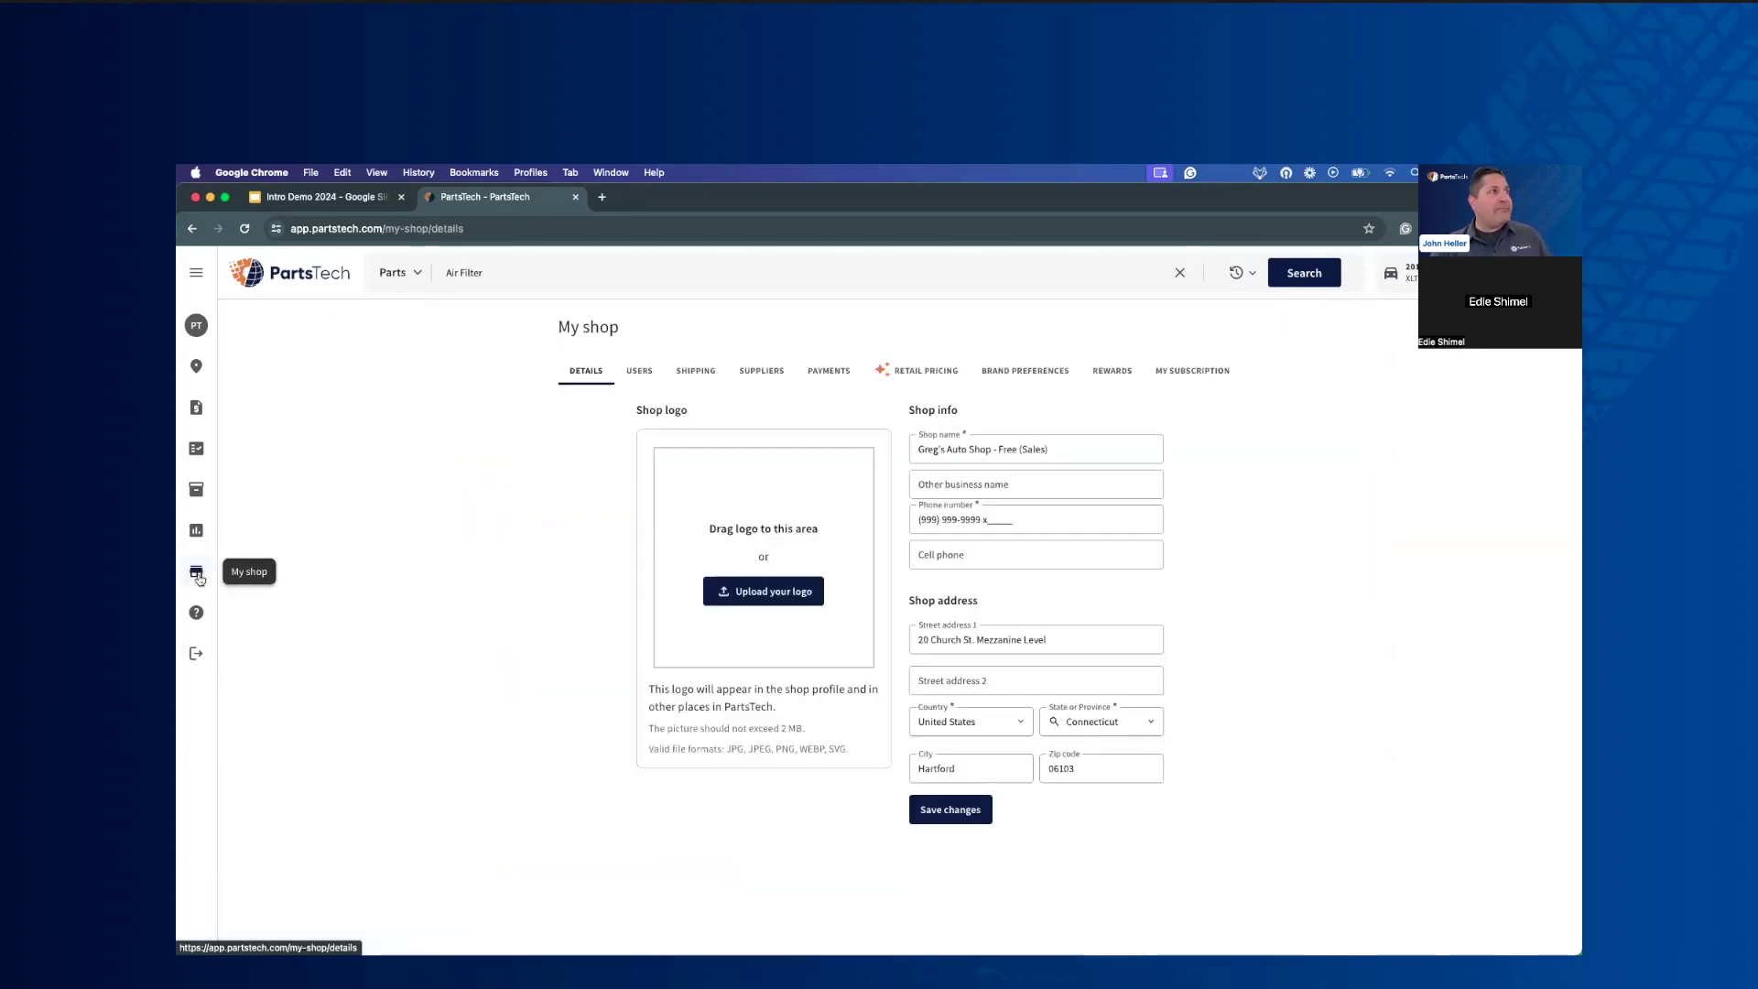
pyautogui.click(765, 376)
pyautogui.click(564, 455)
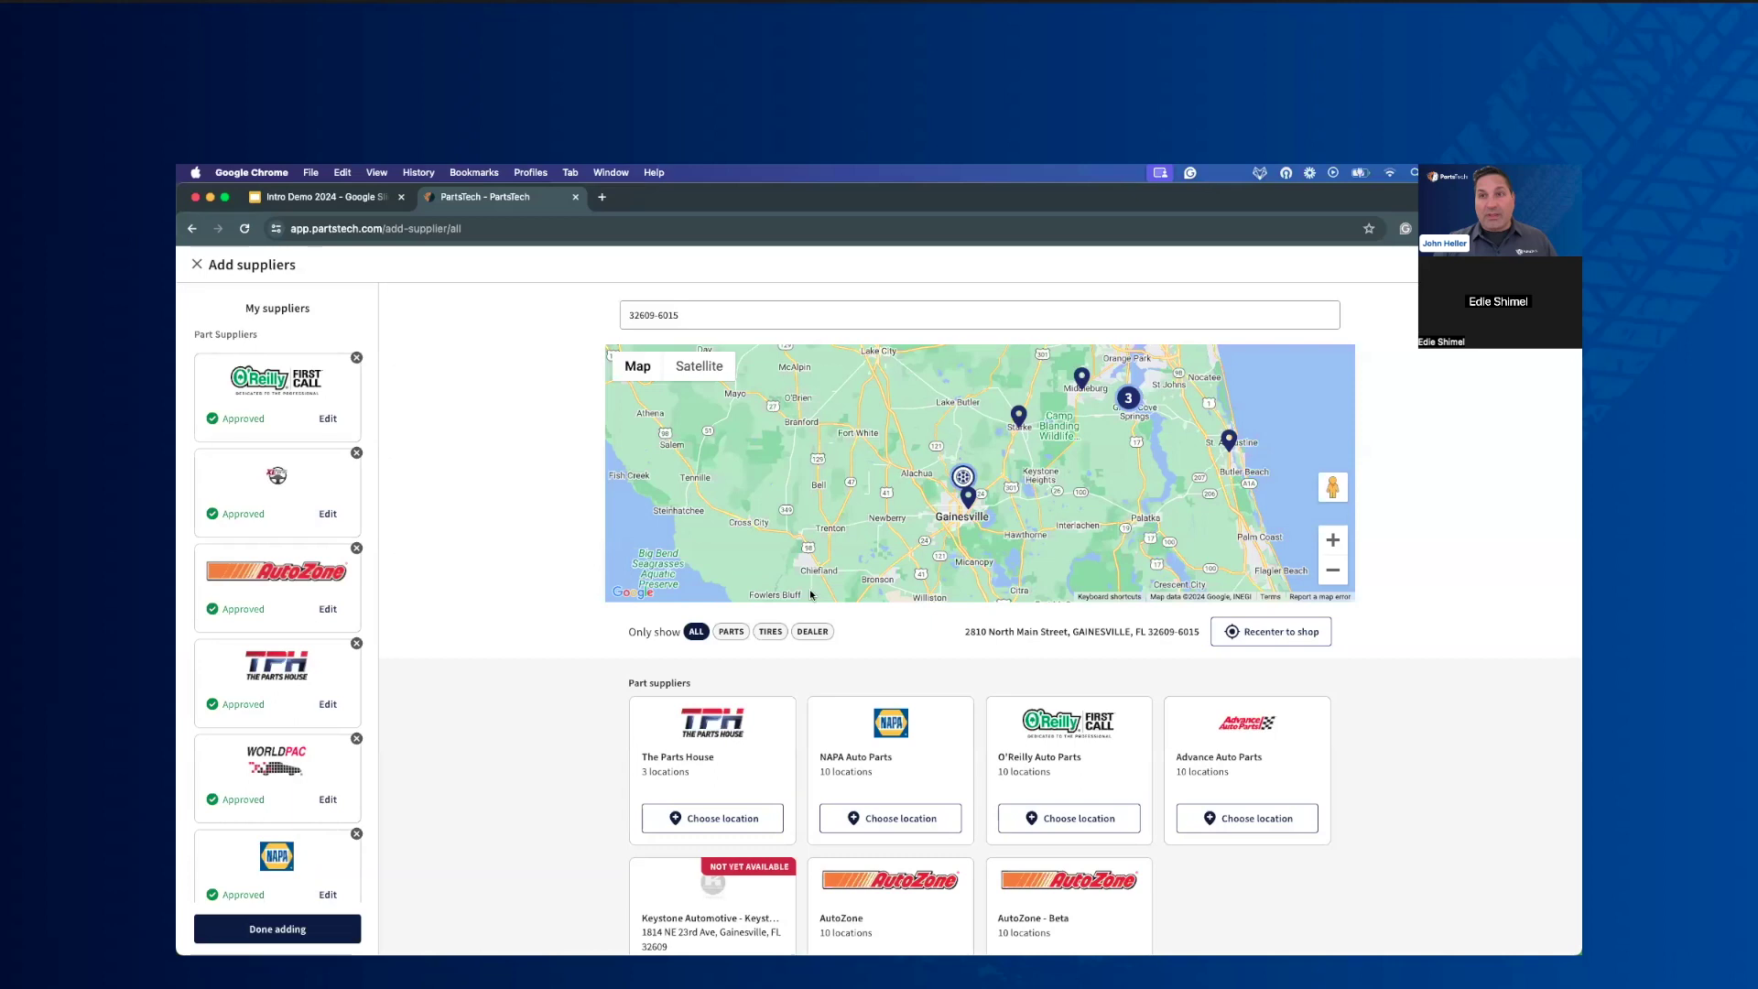
# Step: Review the suppliers available near the shop by filtering for parts, tires and dealers, ending on parts suppliers
pyautogui.moveTo(810, 595); pyautogui.dragTo(802, 576)
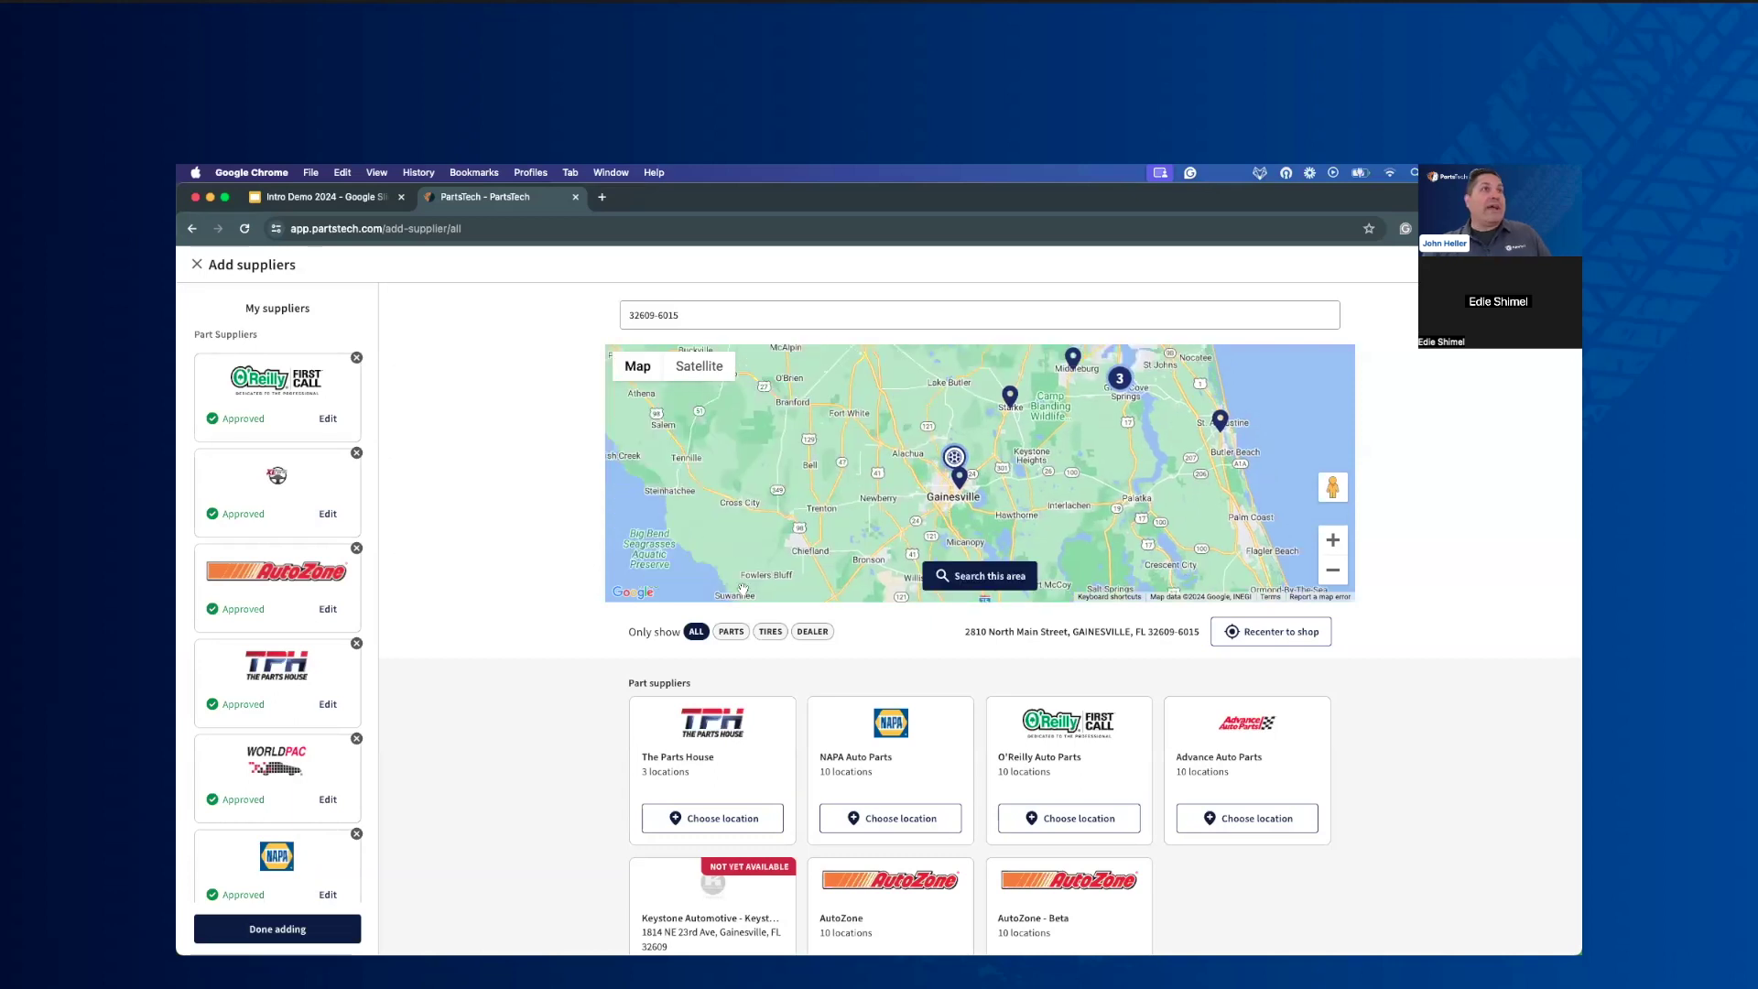
pyautogui.click(729, 633)
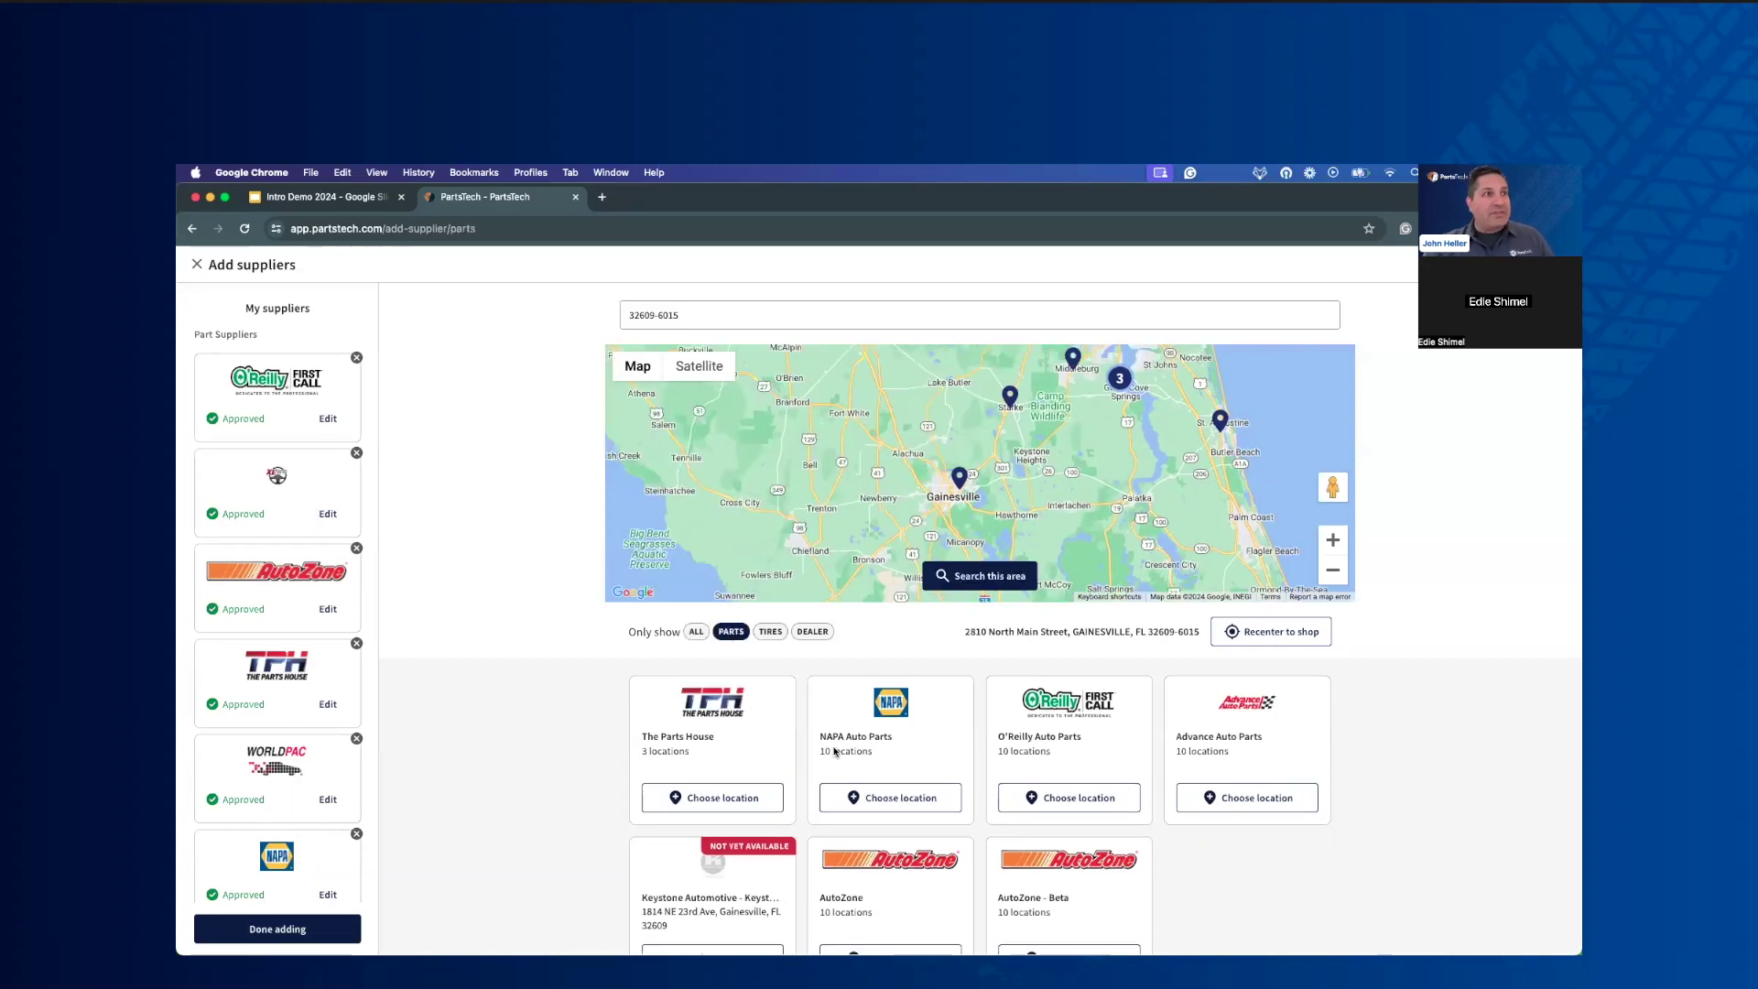
pyautogui.click(772, 635)
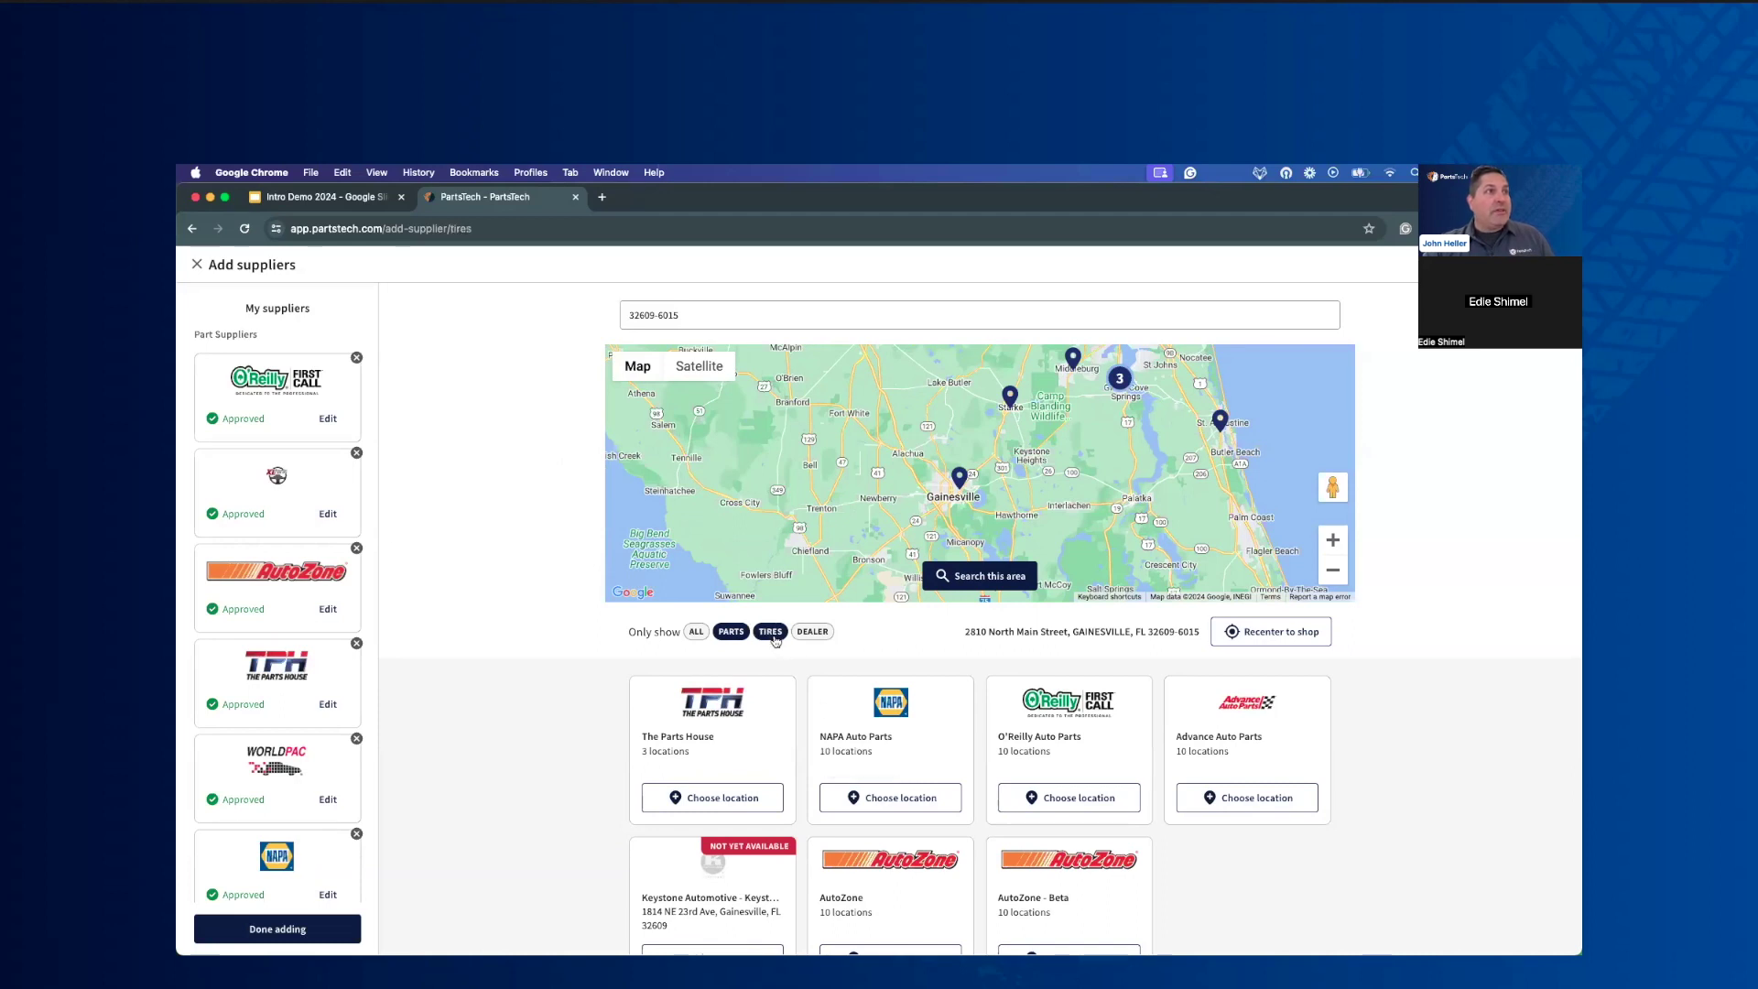
pyautogui.scroll(-3, 807, 735)
pyautogui.scroll(4, 807, 736)
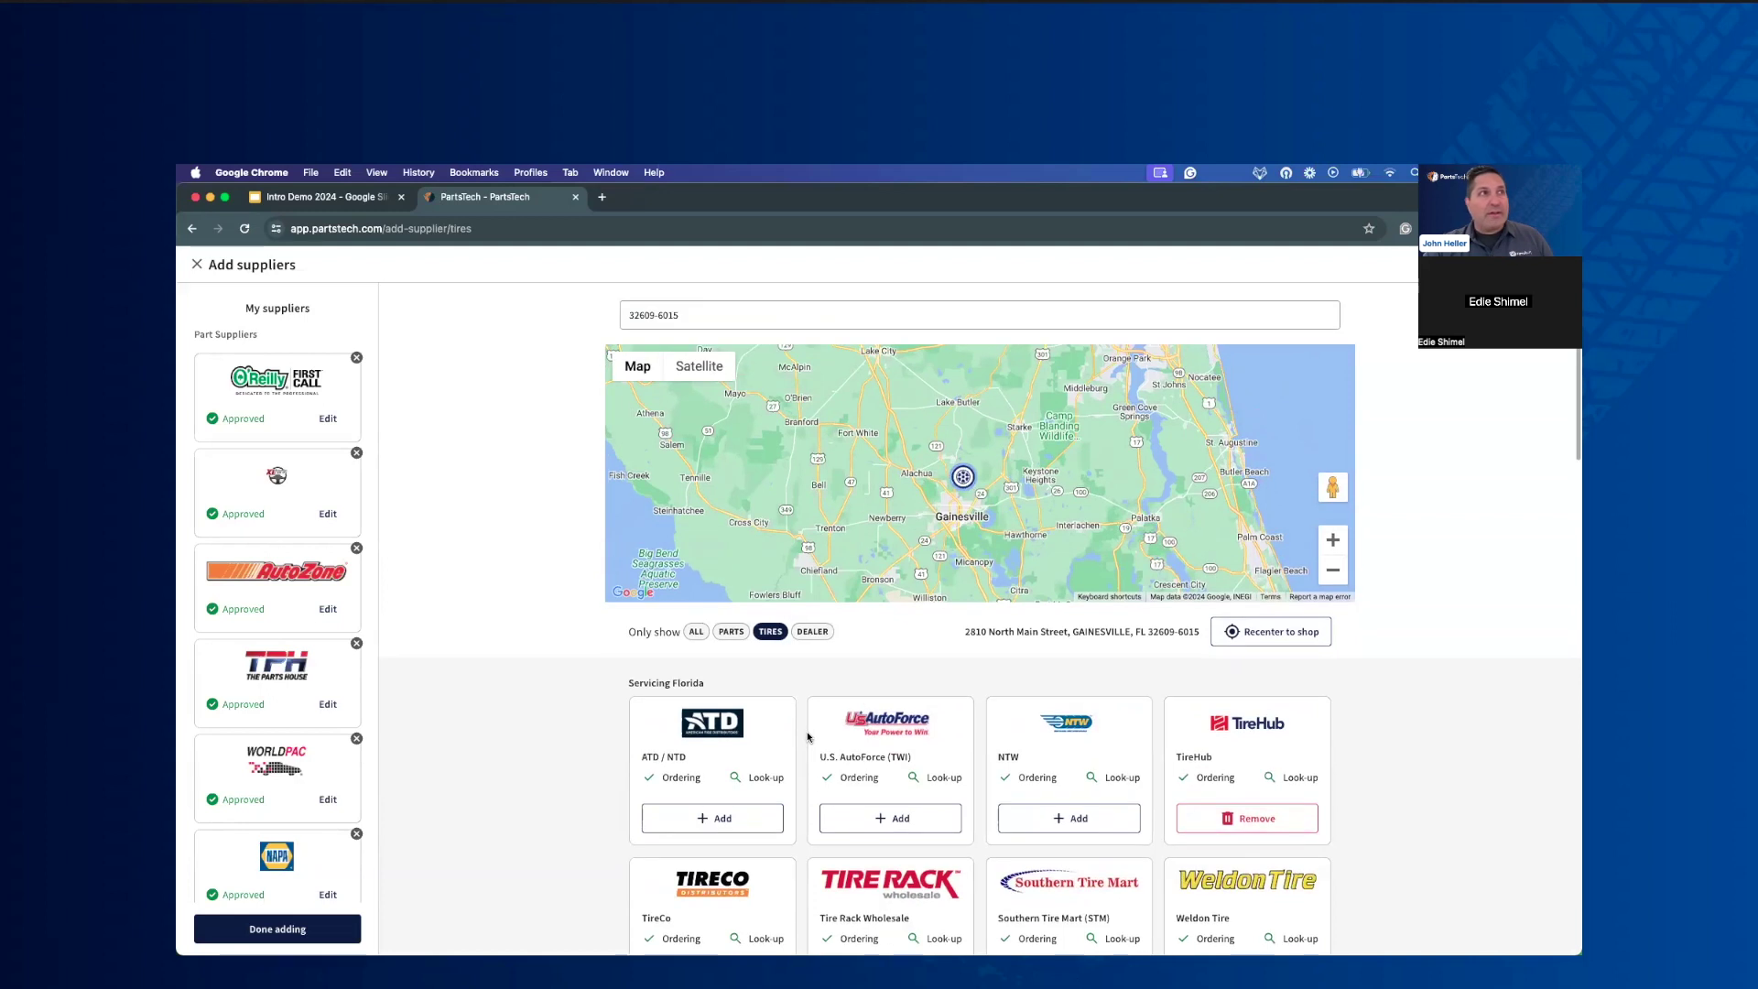
pyautogui.click(812, 632)
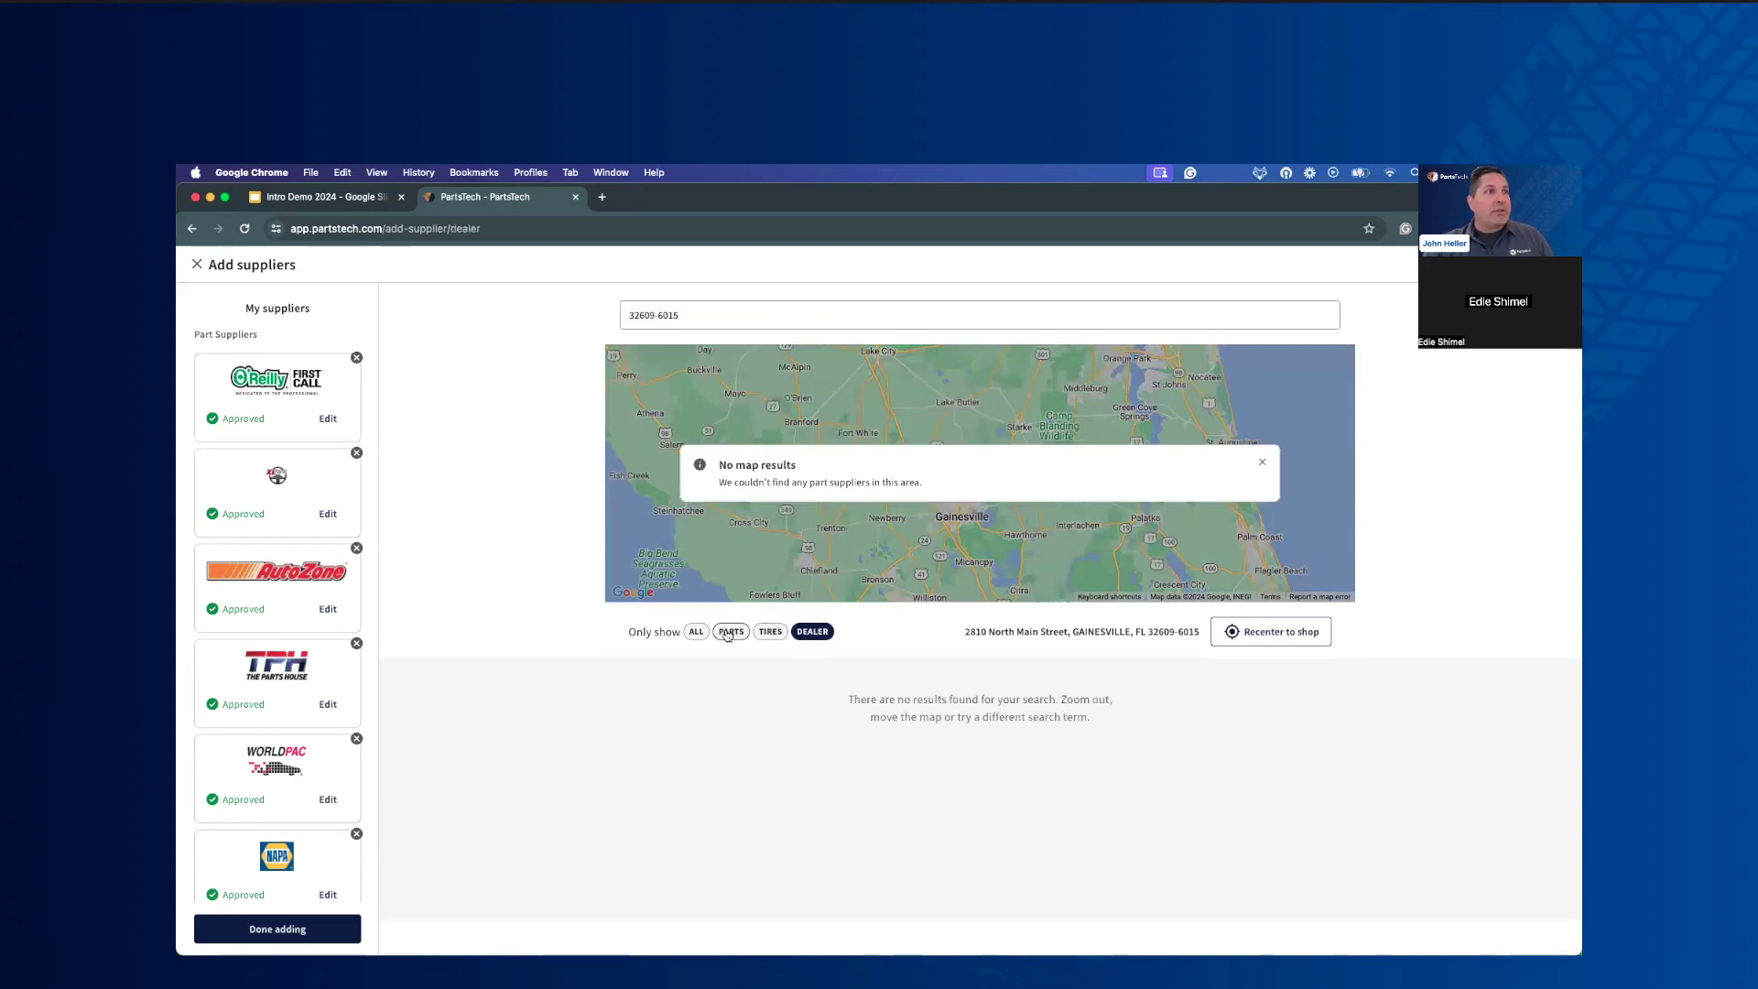
pyautogui.click(730, 632)
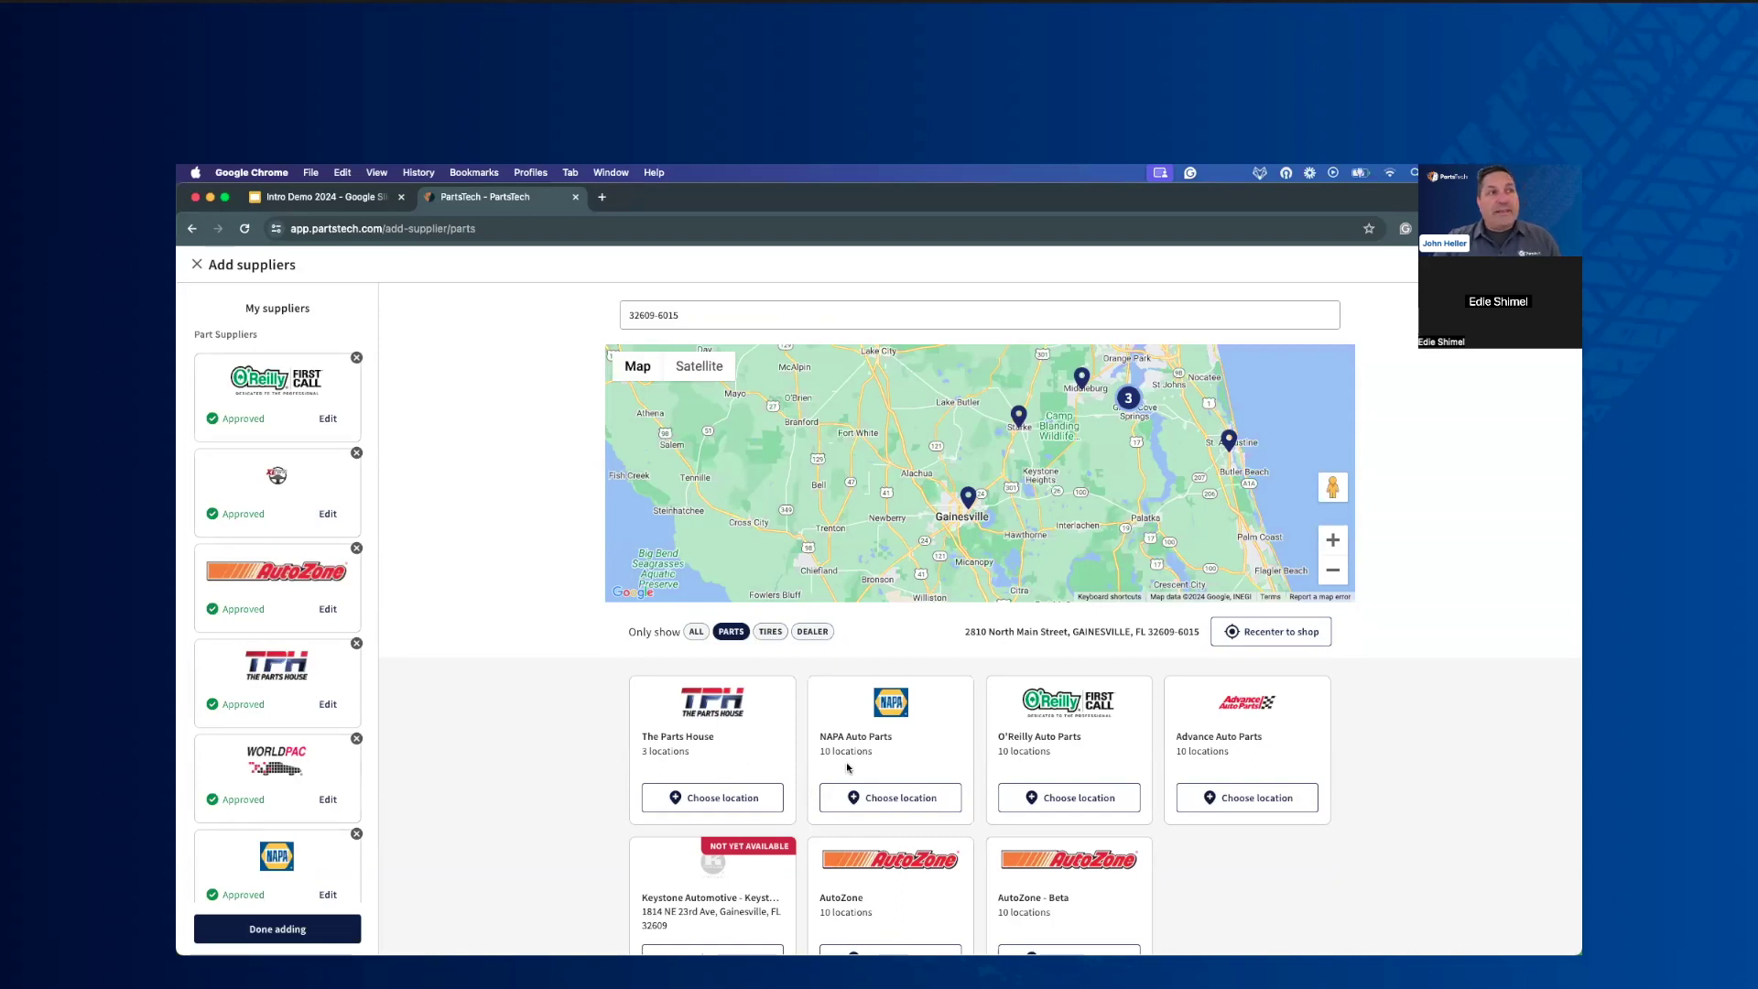
# Step: View the account setup form for adding The Parts House's TPH 2009 - Gainesville location, and close it without submitting
pyautogui.click(765, 794)
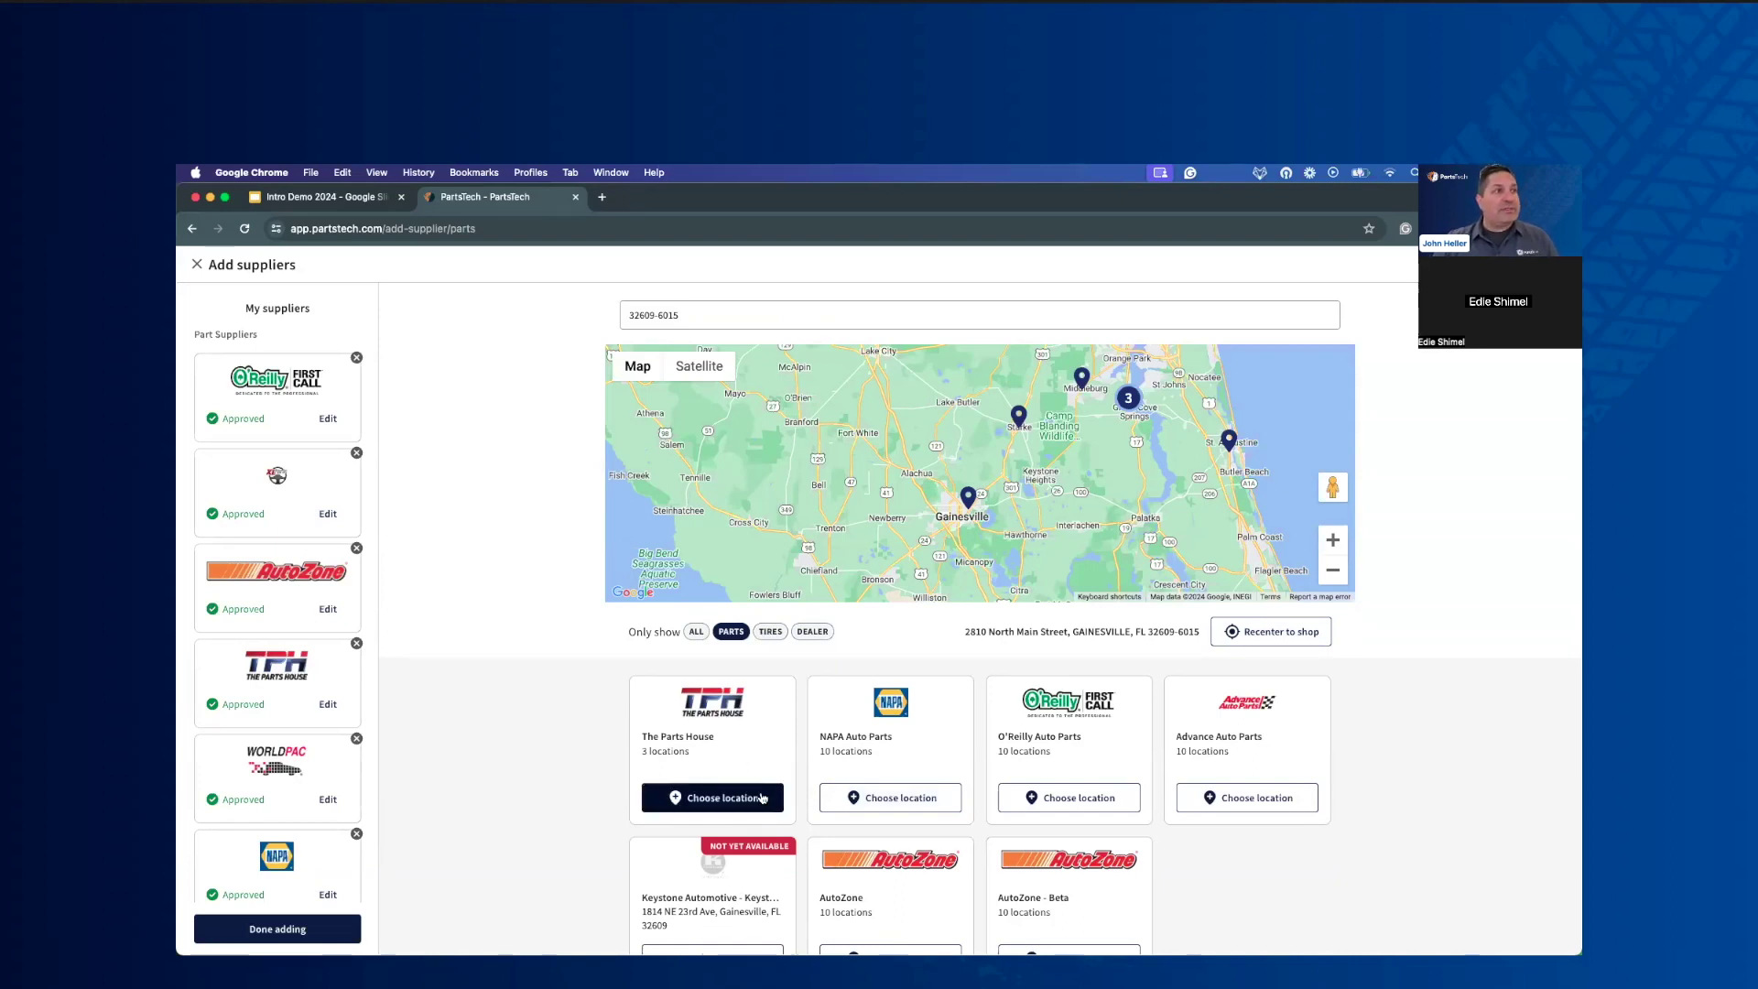
pyautogui.scroll(-3, 879, 813)
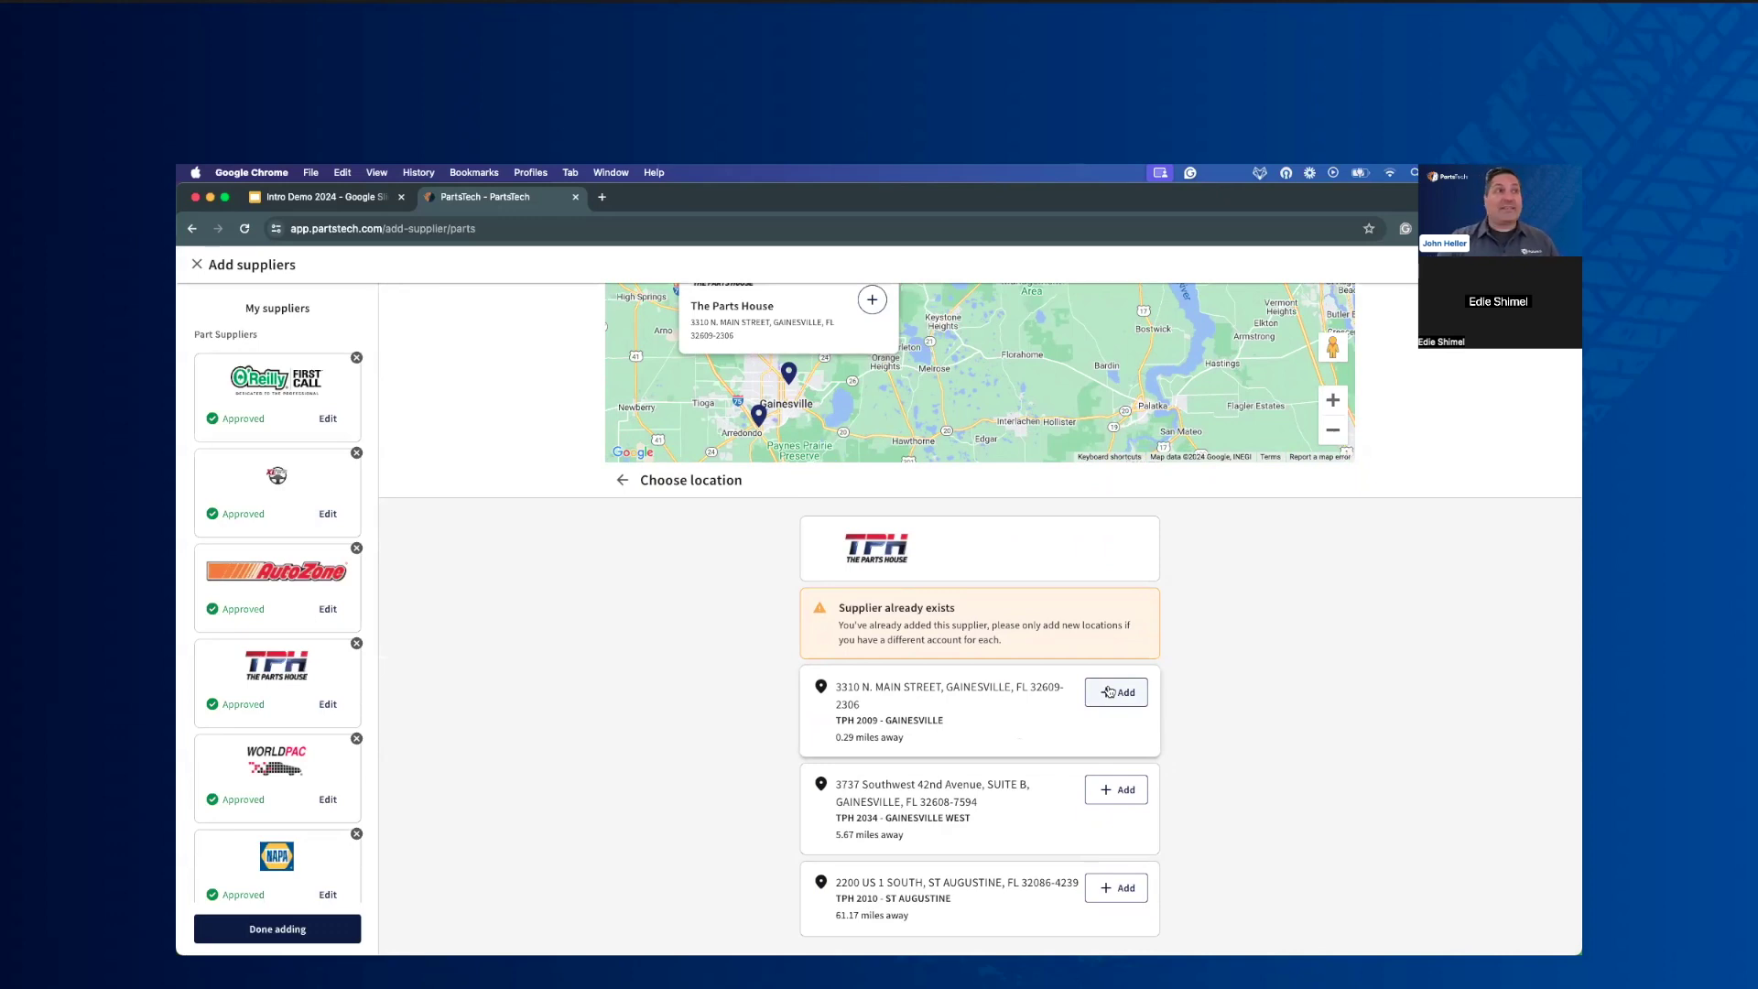
pyautogui.click(1109, 693)
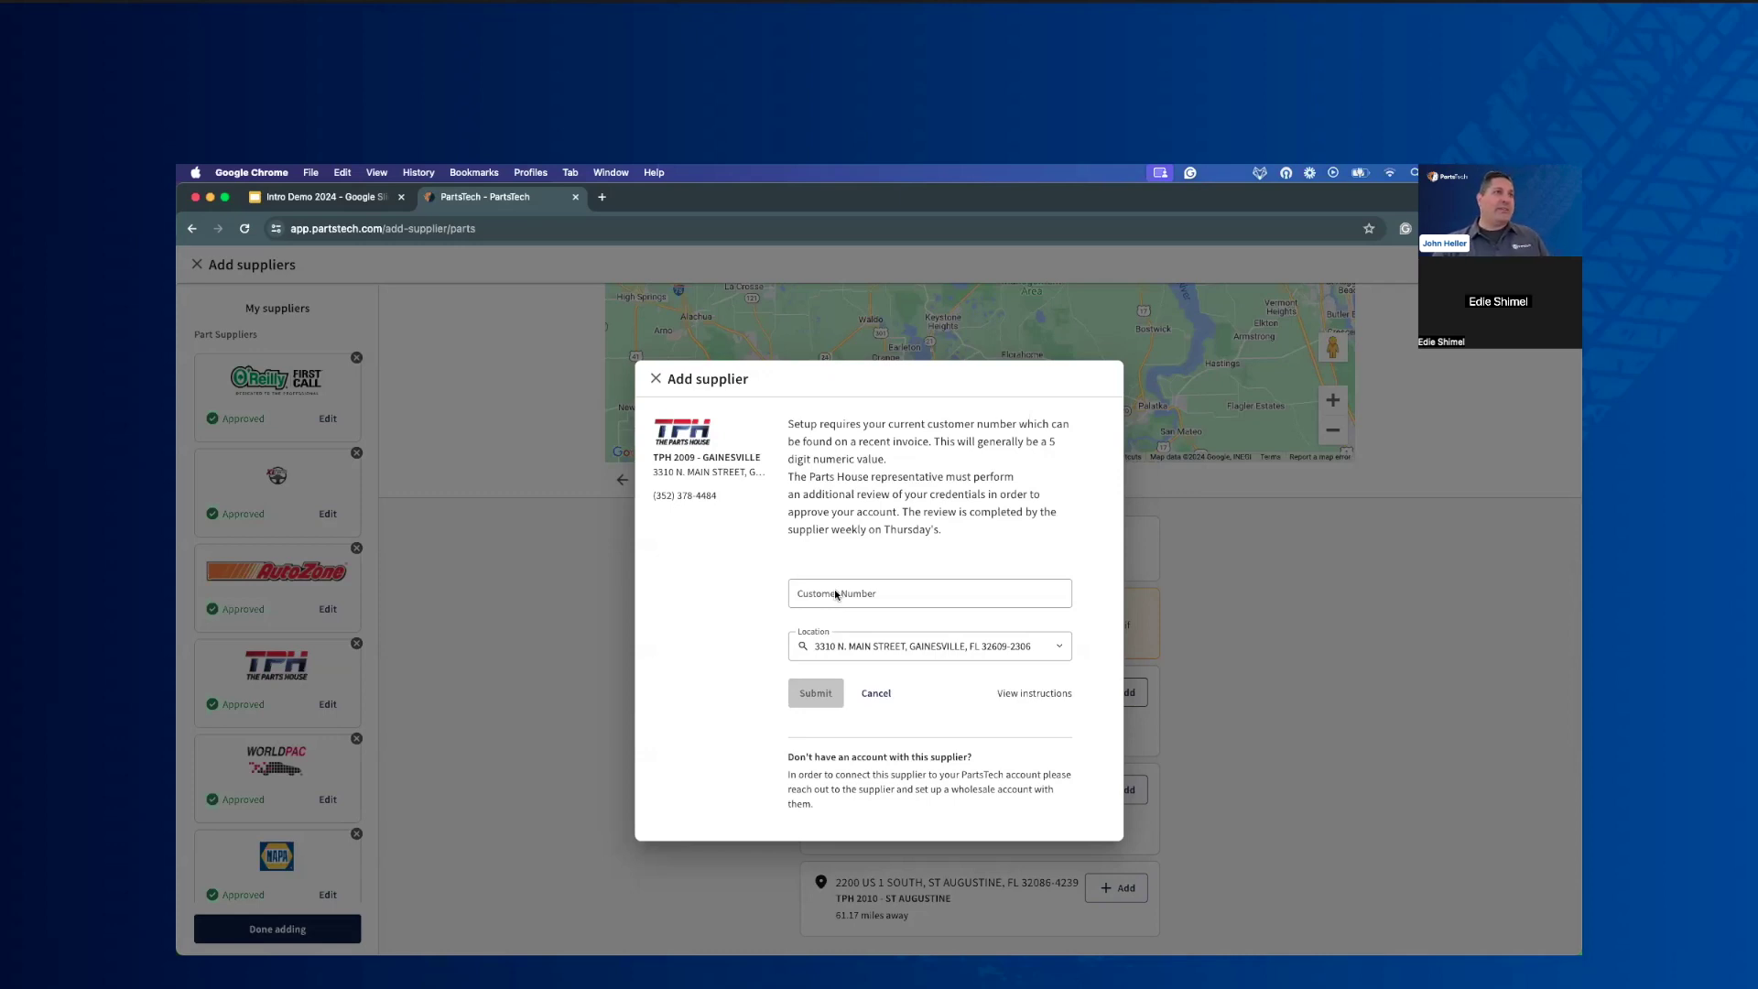
pyautogui.click(656, 379)
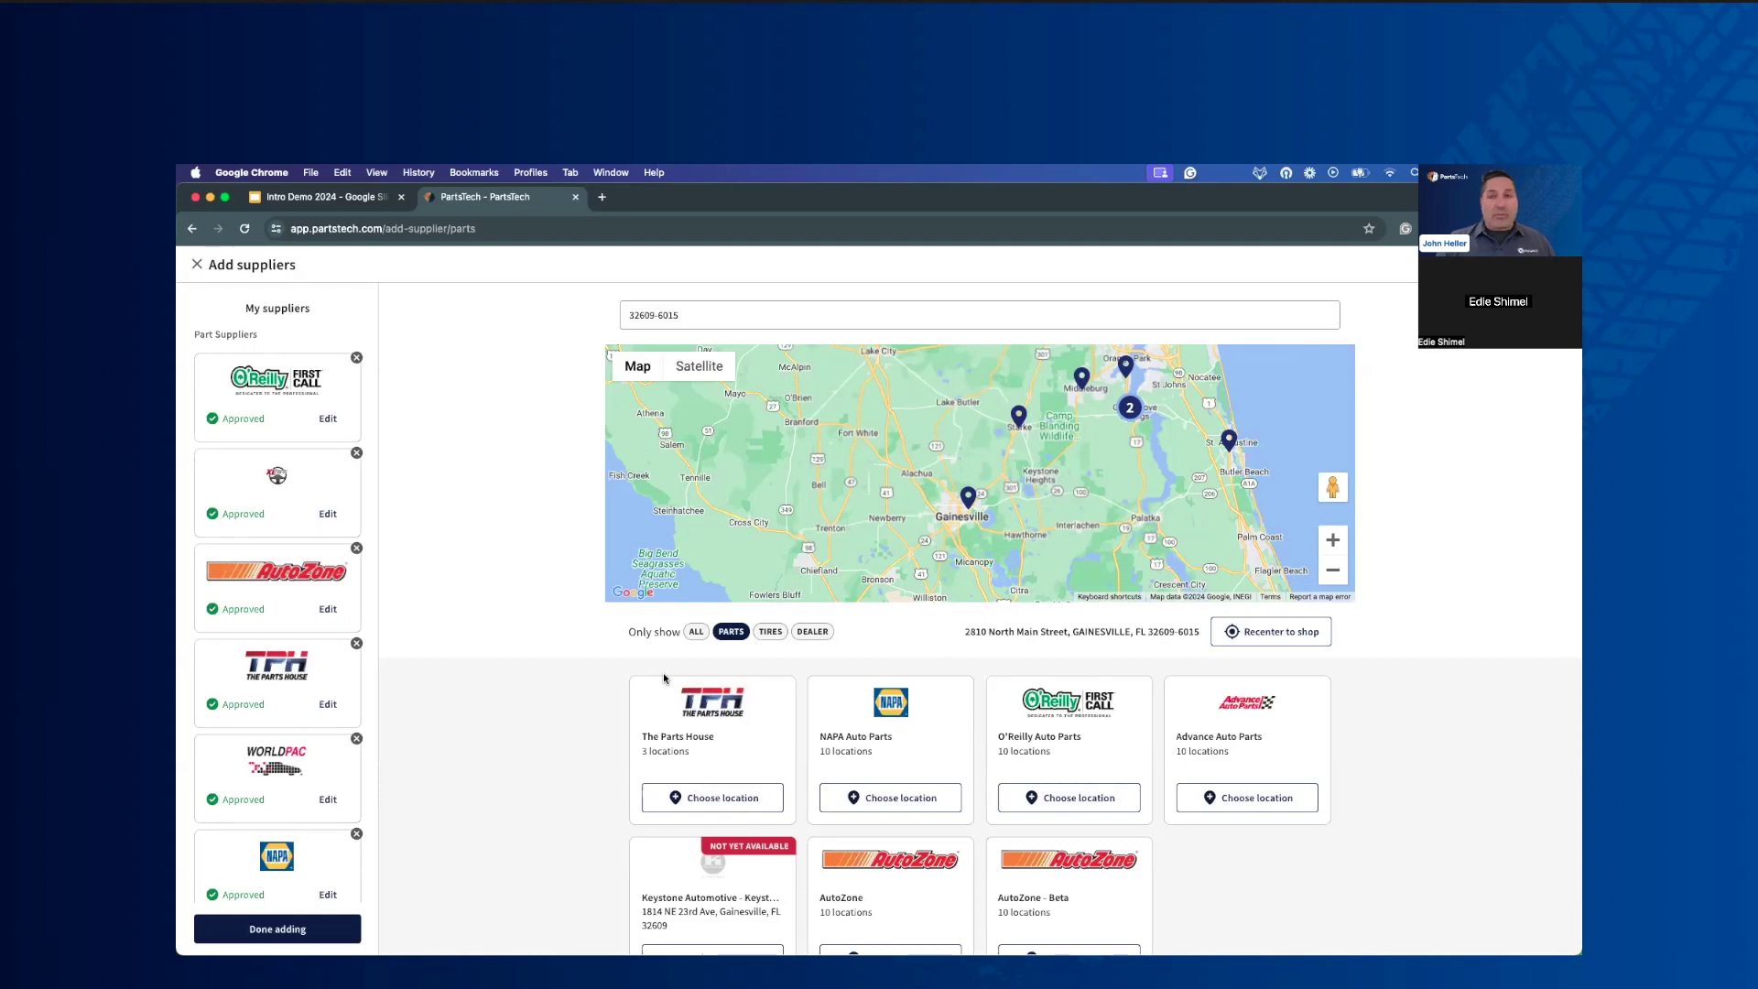
# Step: Check the tire suppliers servicing Florida, and reset the supplier filter to show all types
pyautogui.moveTo(341, 562)
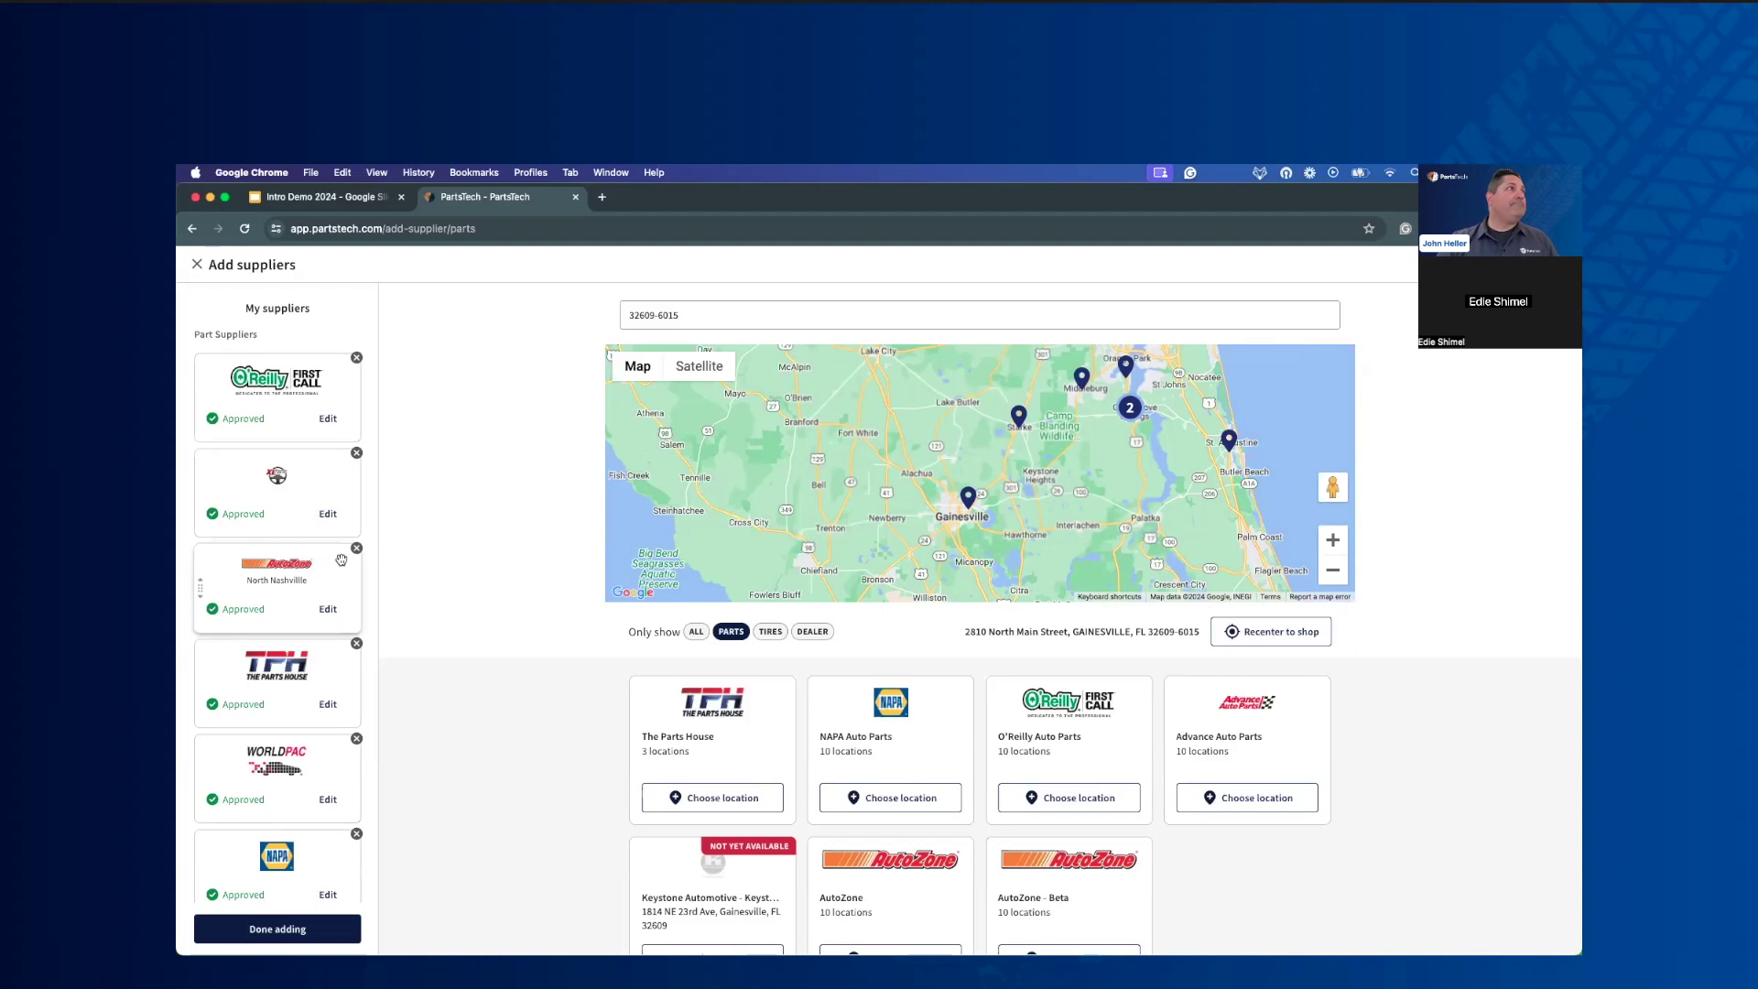
pyautogui.click(769, 638)
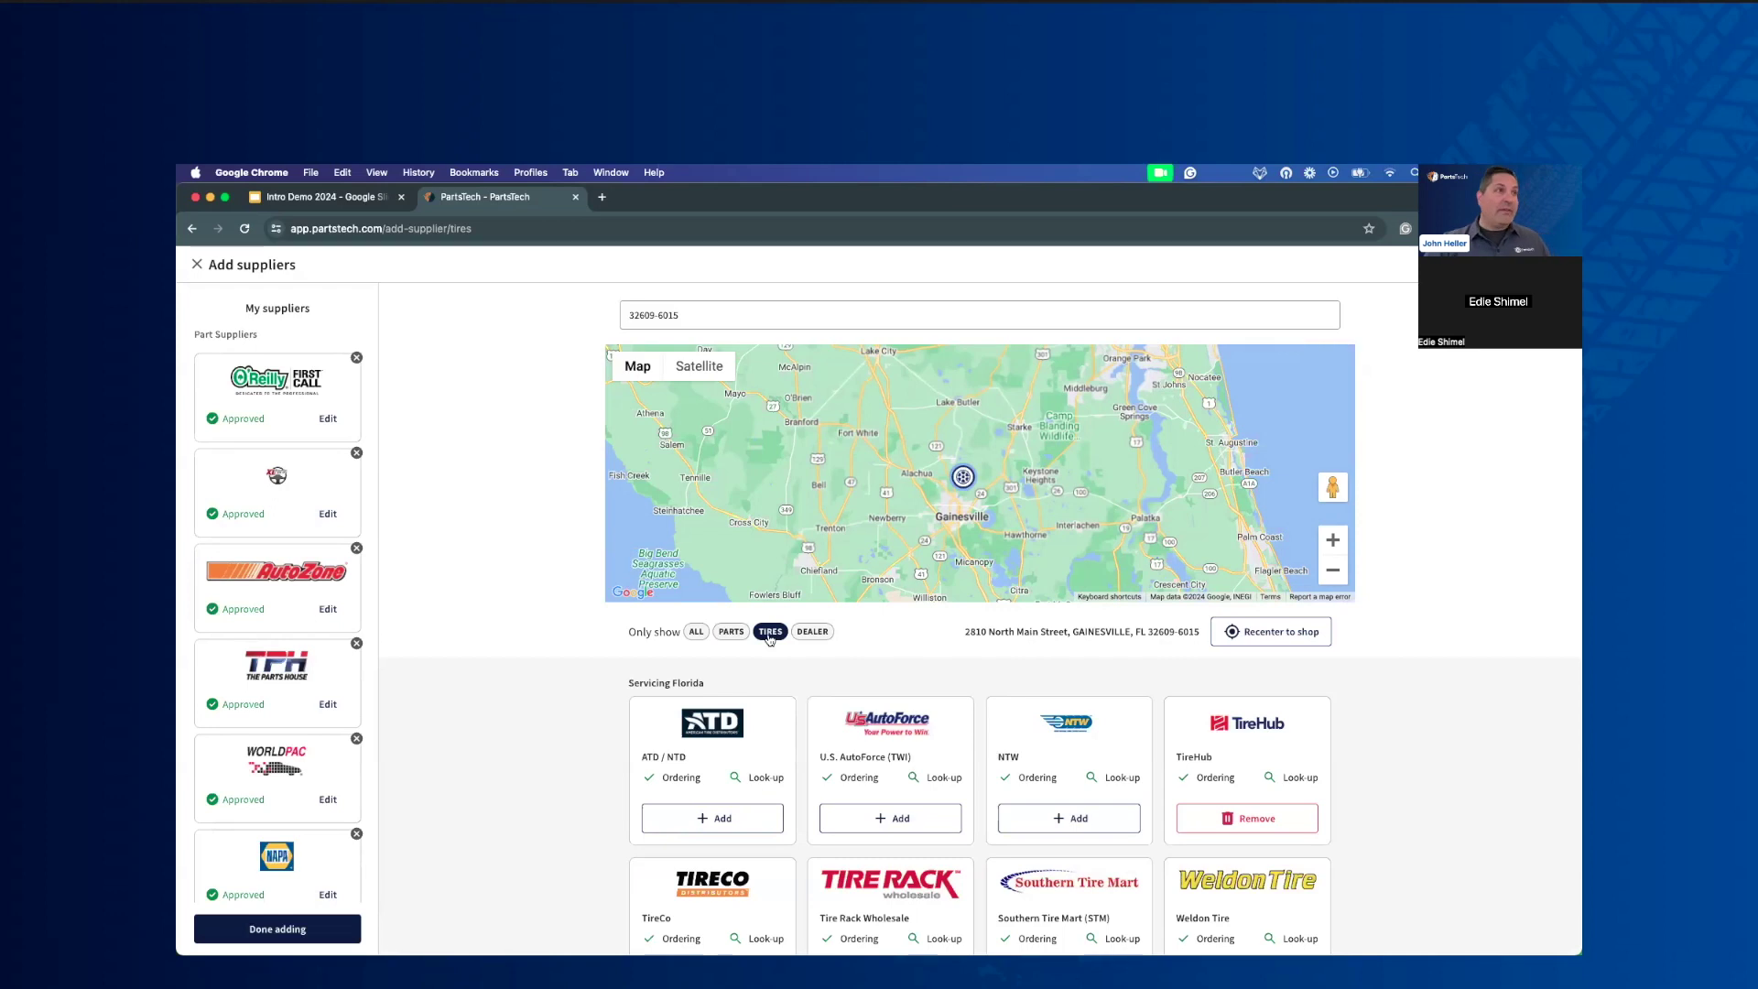
pyautogui.click(694, 632)
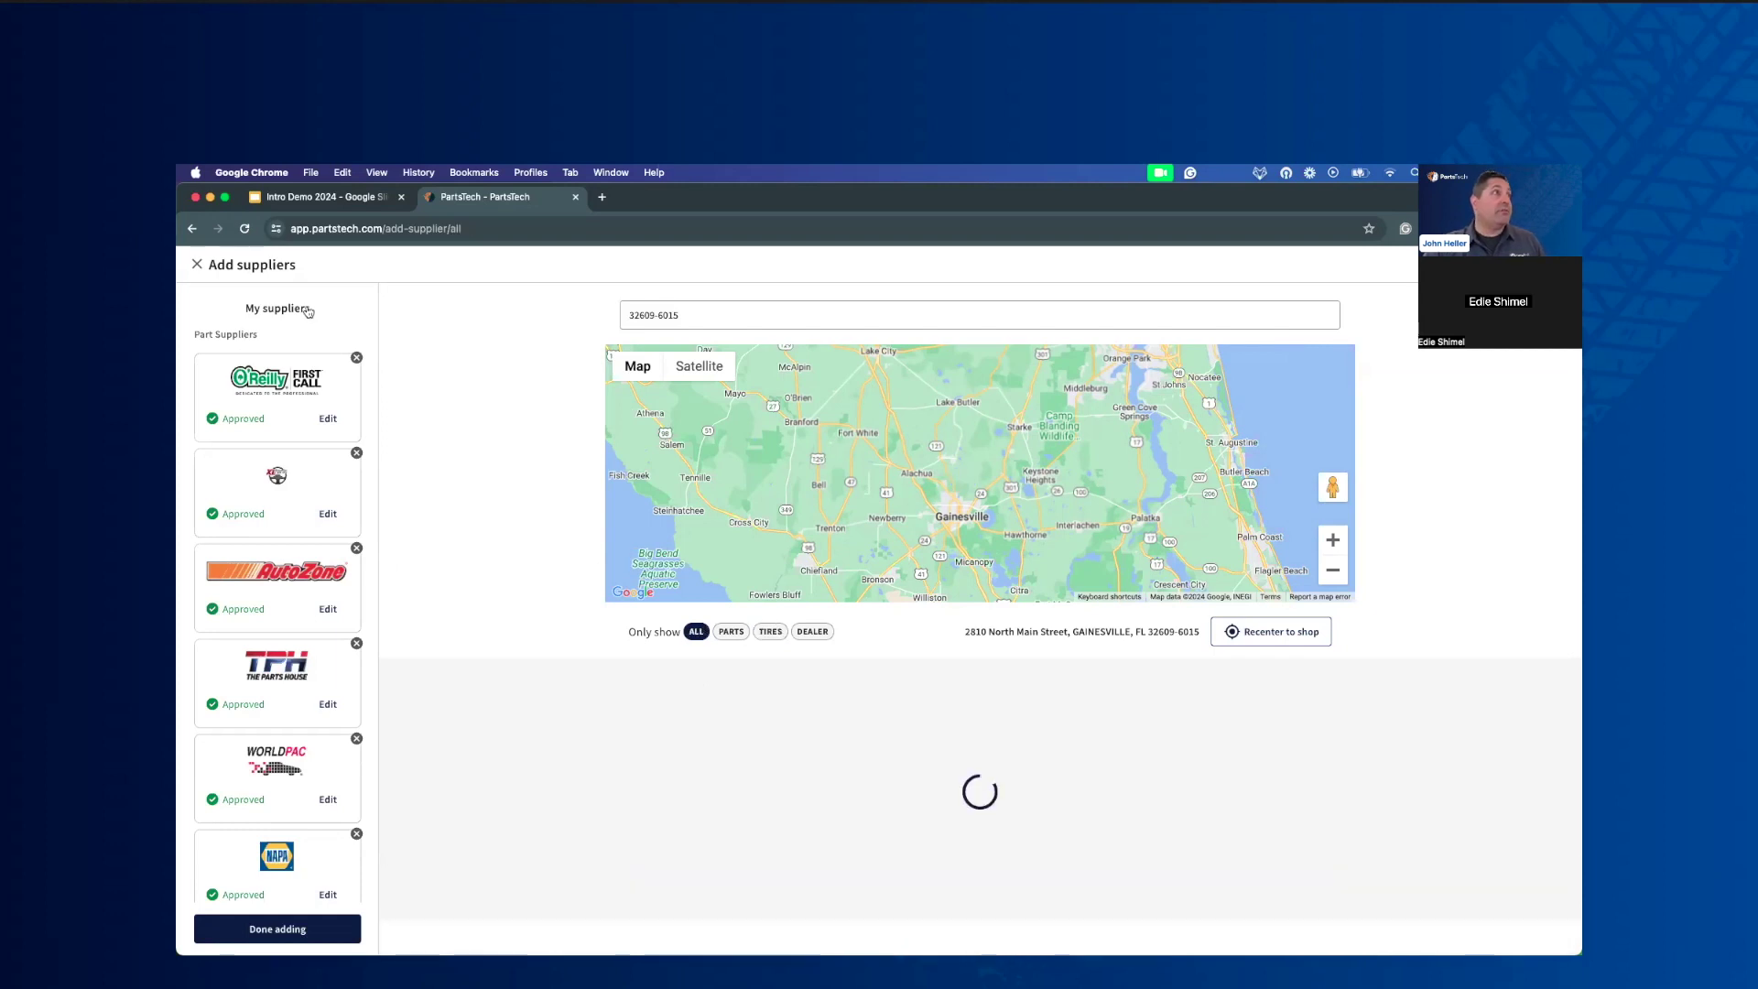
# Step: Return to the shop's supplier list and move O'Reilly TEST STORE to third place among the part suppliers
pyautogui.click(197, 265)
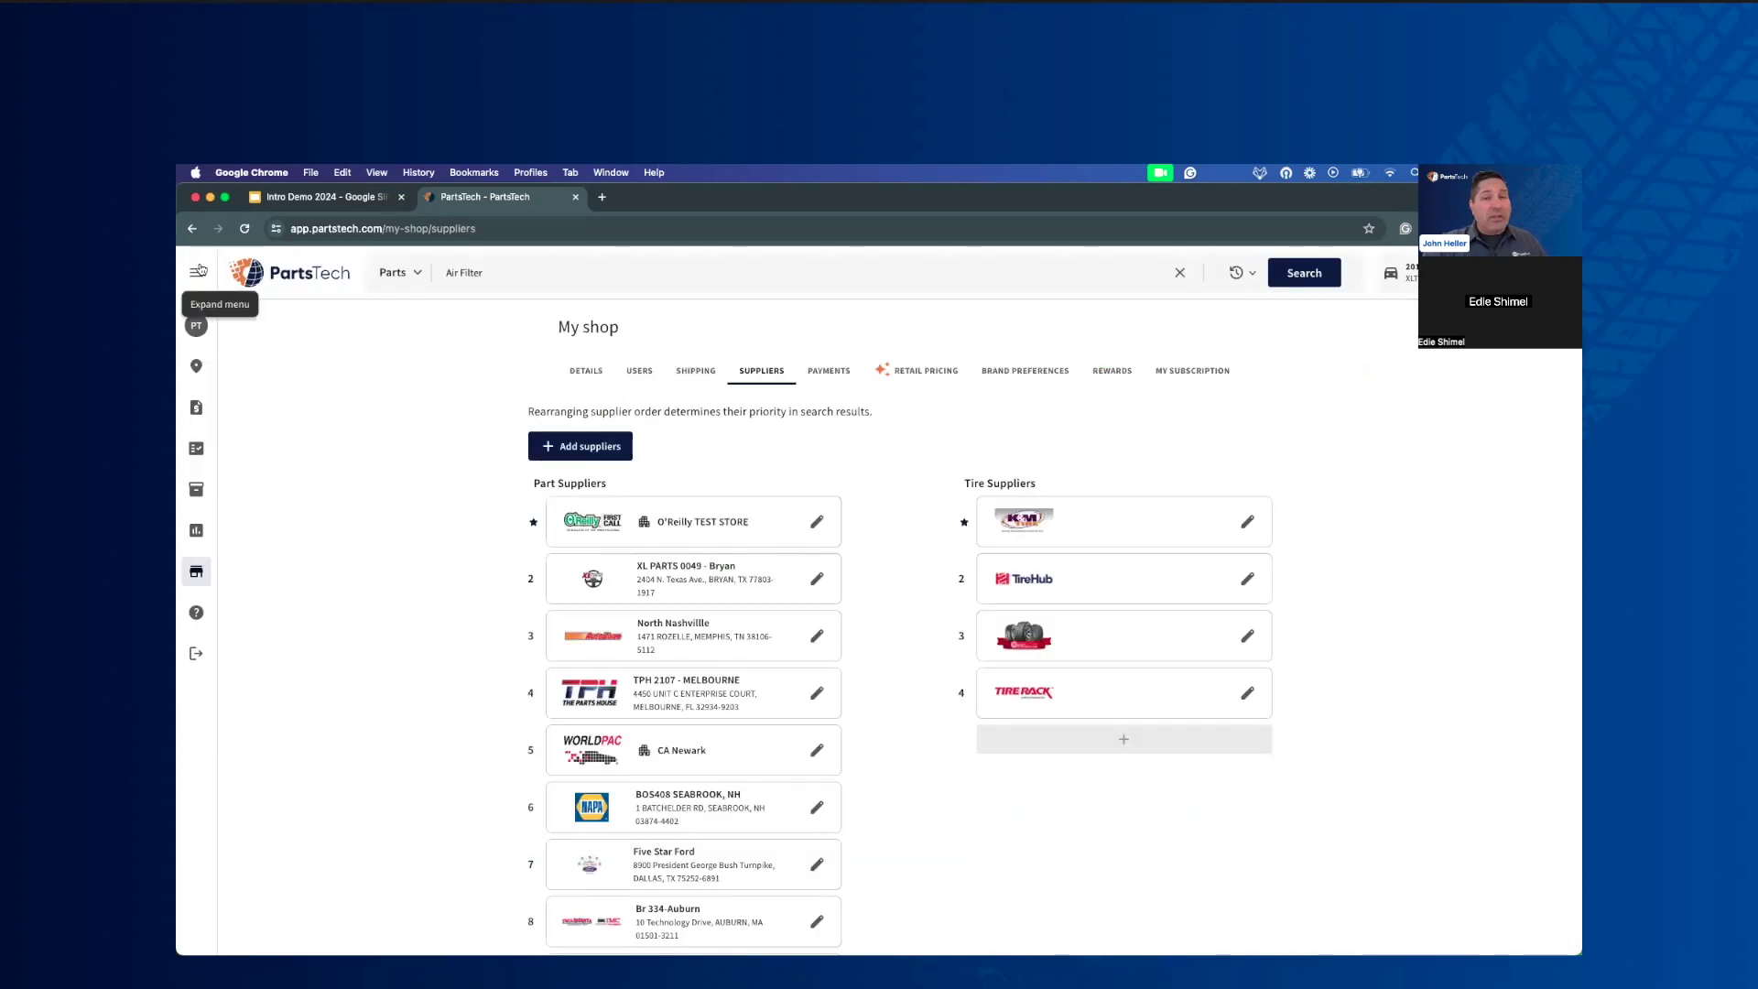
pyautogui.moveTo(556, 526); pyautogui.dragTo(541, 638)
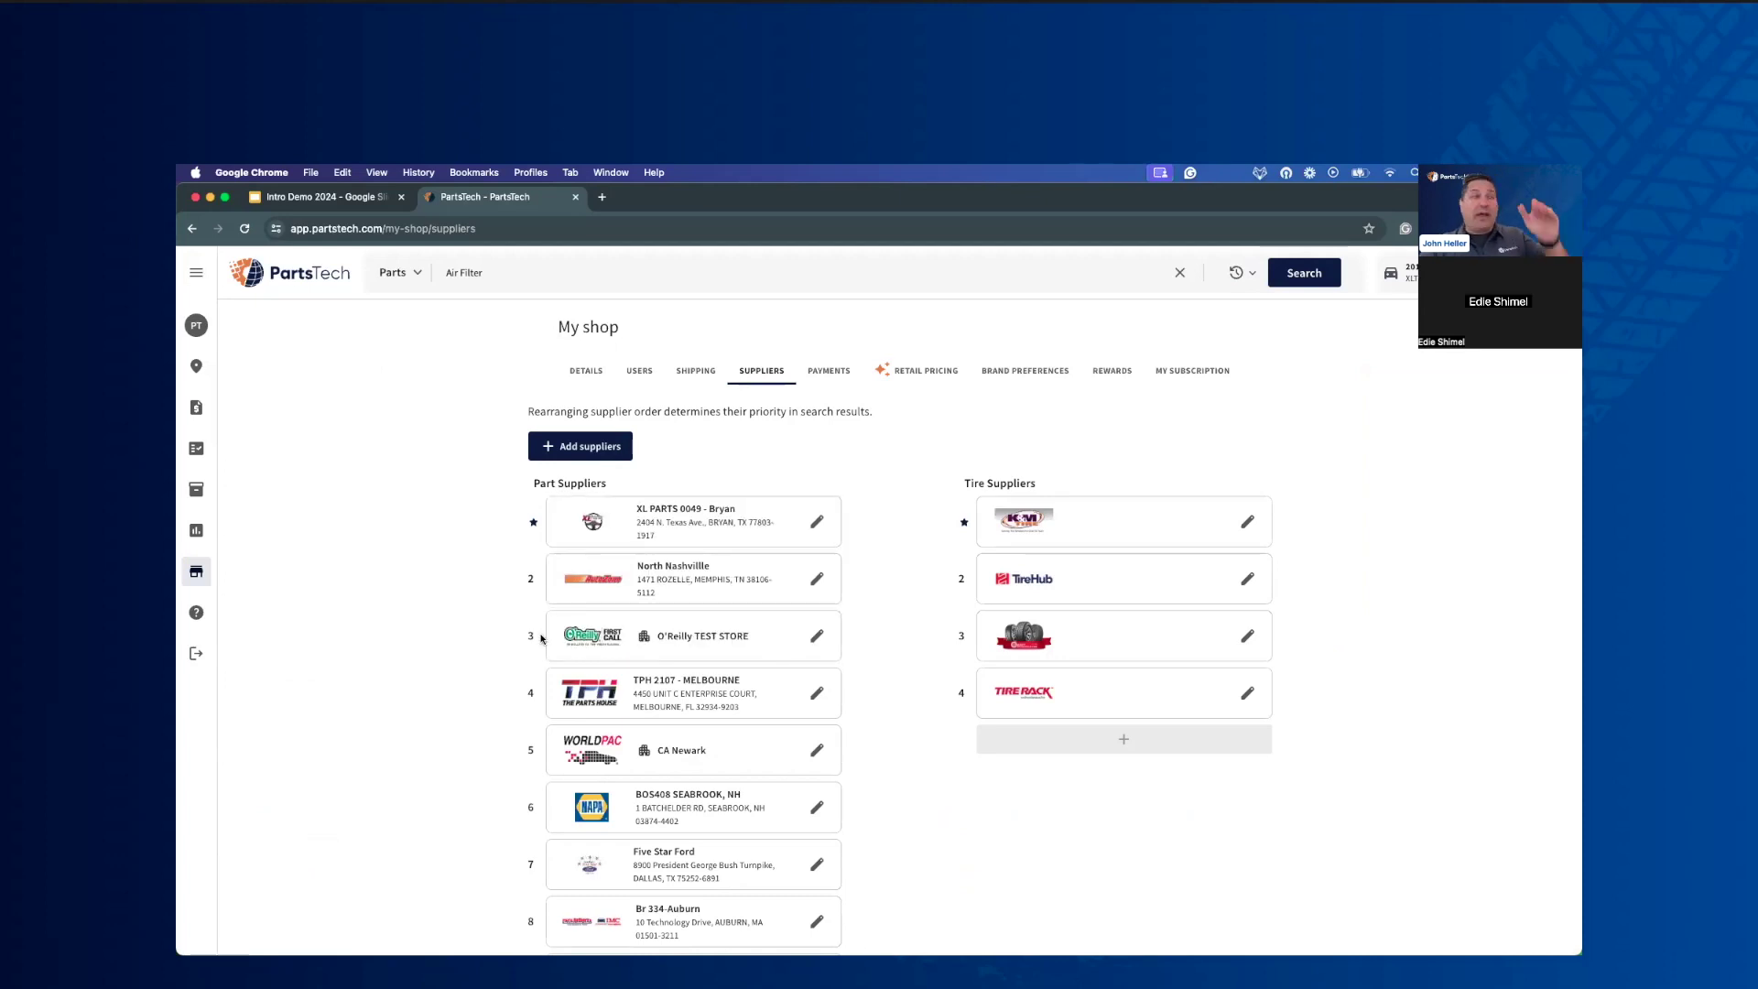
# Step: Move O'Reilly TEST STORE to first place among the part suppliers and return to the Air Filter search results
pyautogui.moveTo(547, 639); pyautogui.dragTo(555, 524)
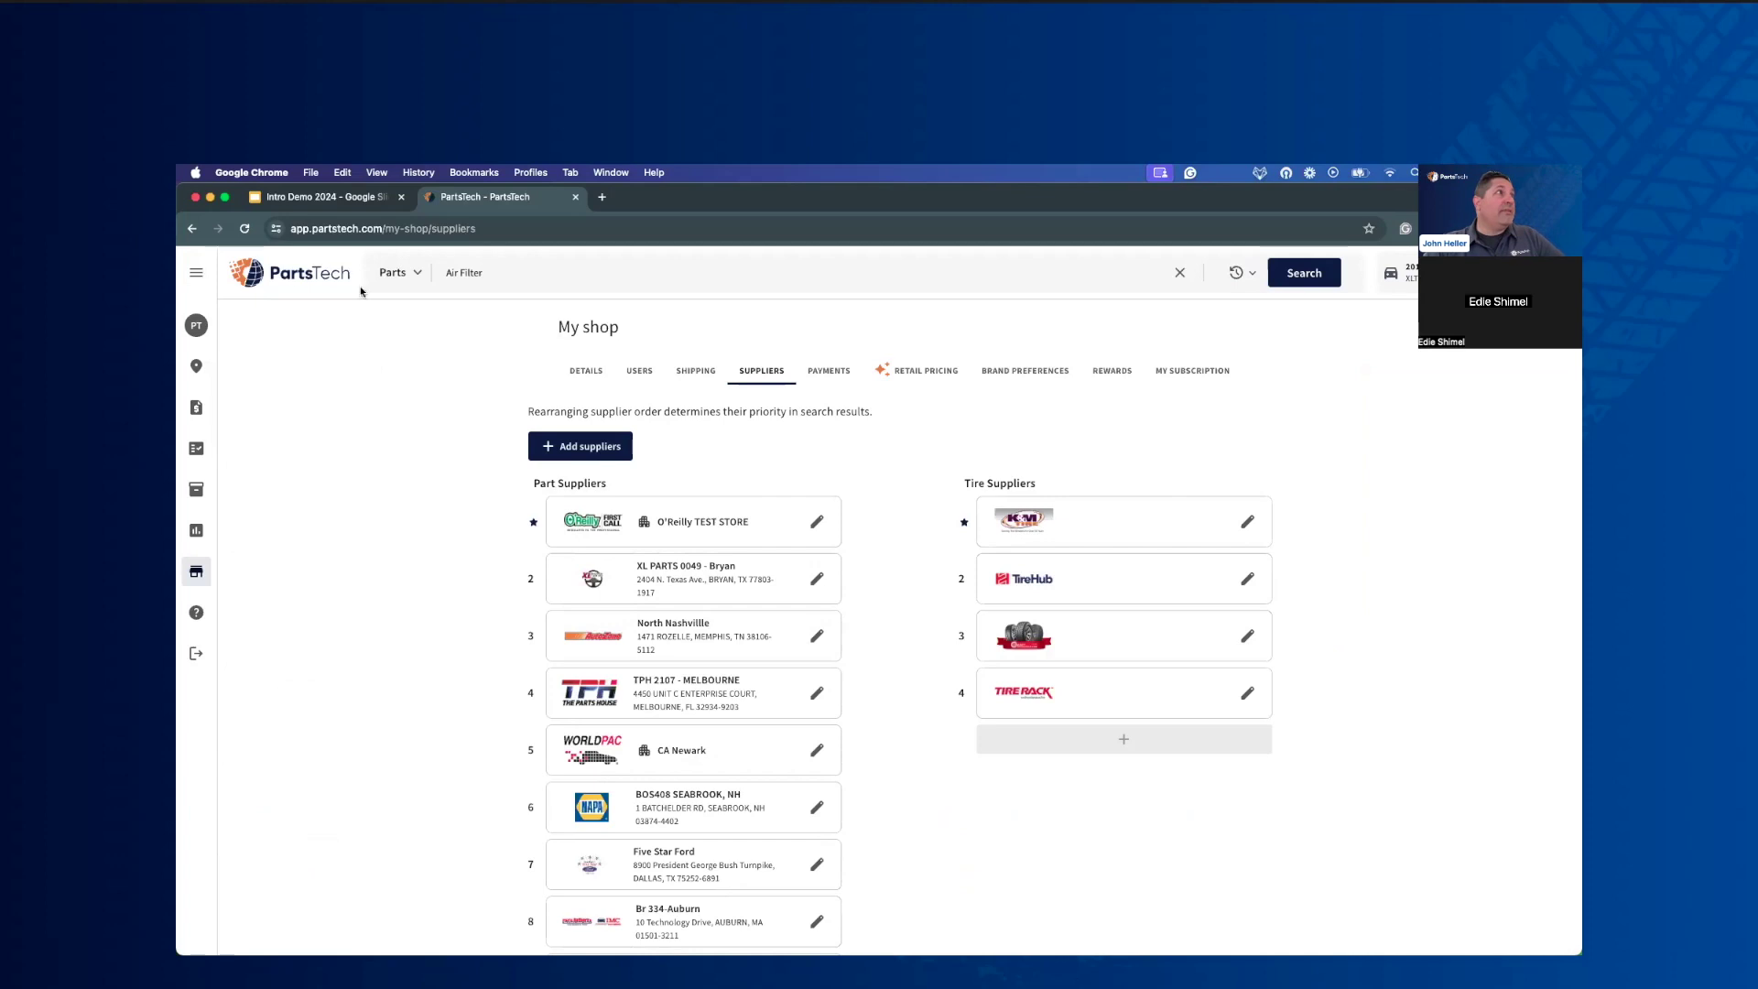
pyautogui.click(328, 275)
pyautogui.press('Return')
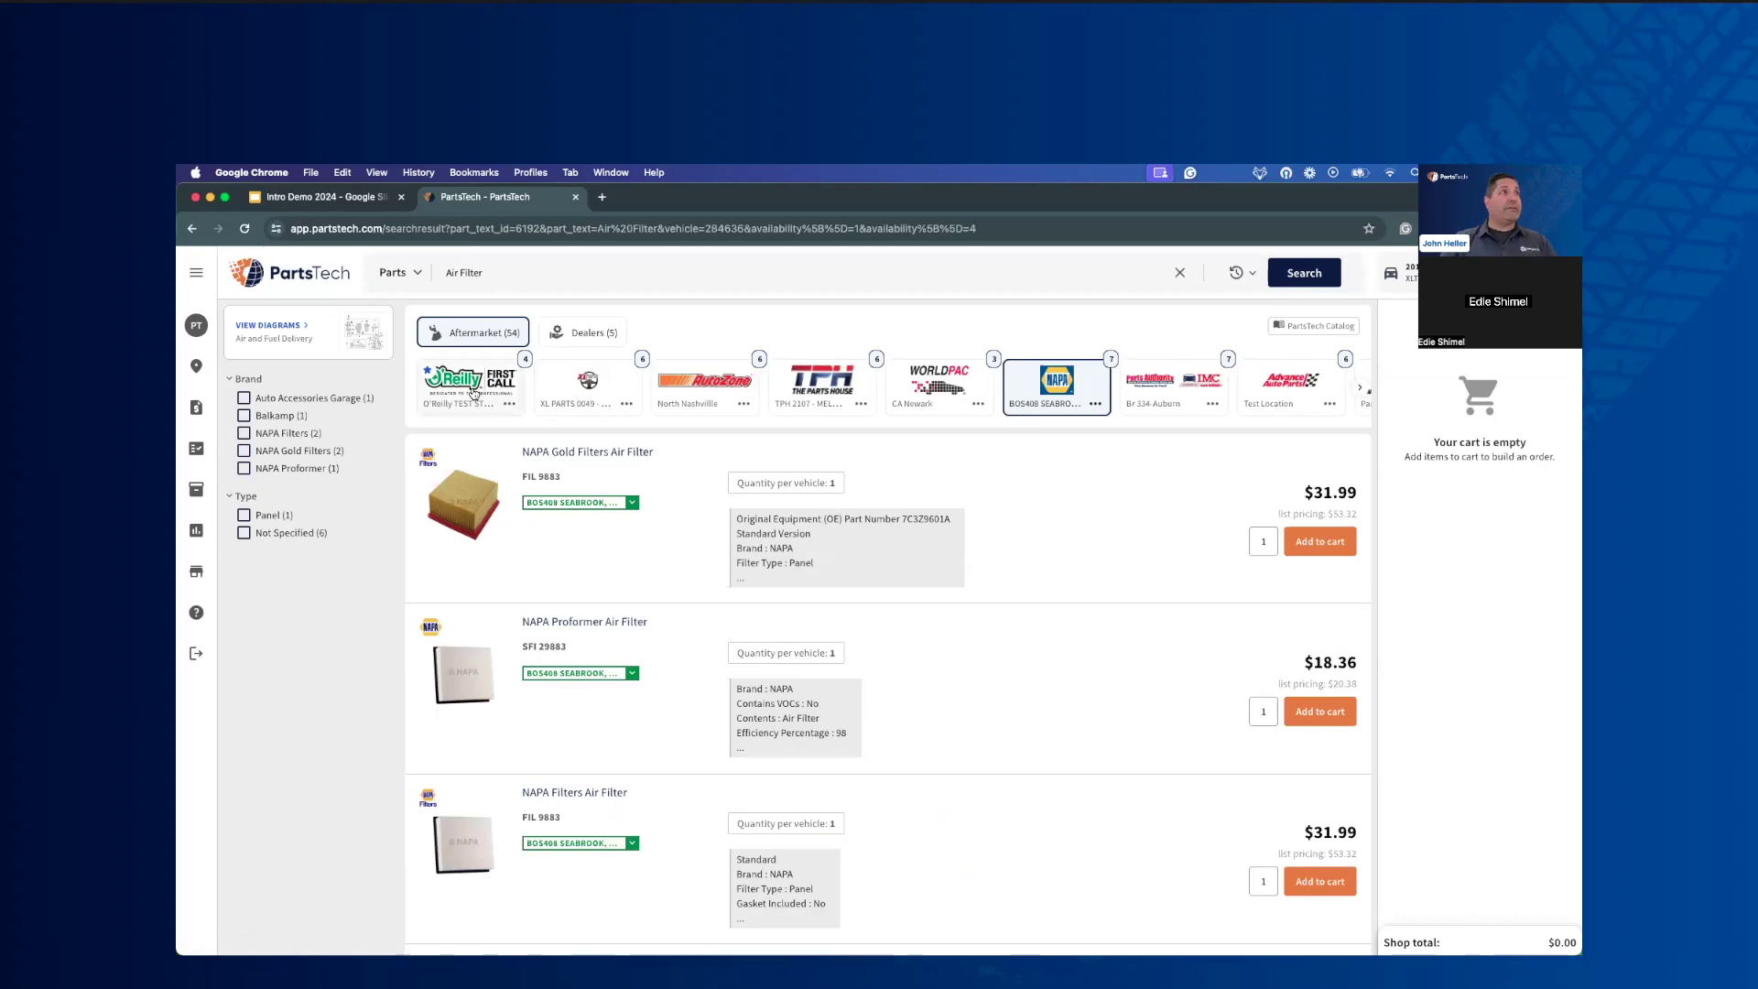
pyautogui.click(1305, 558)
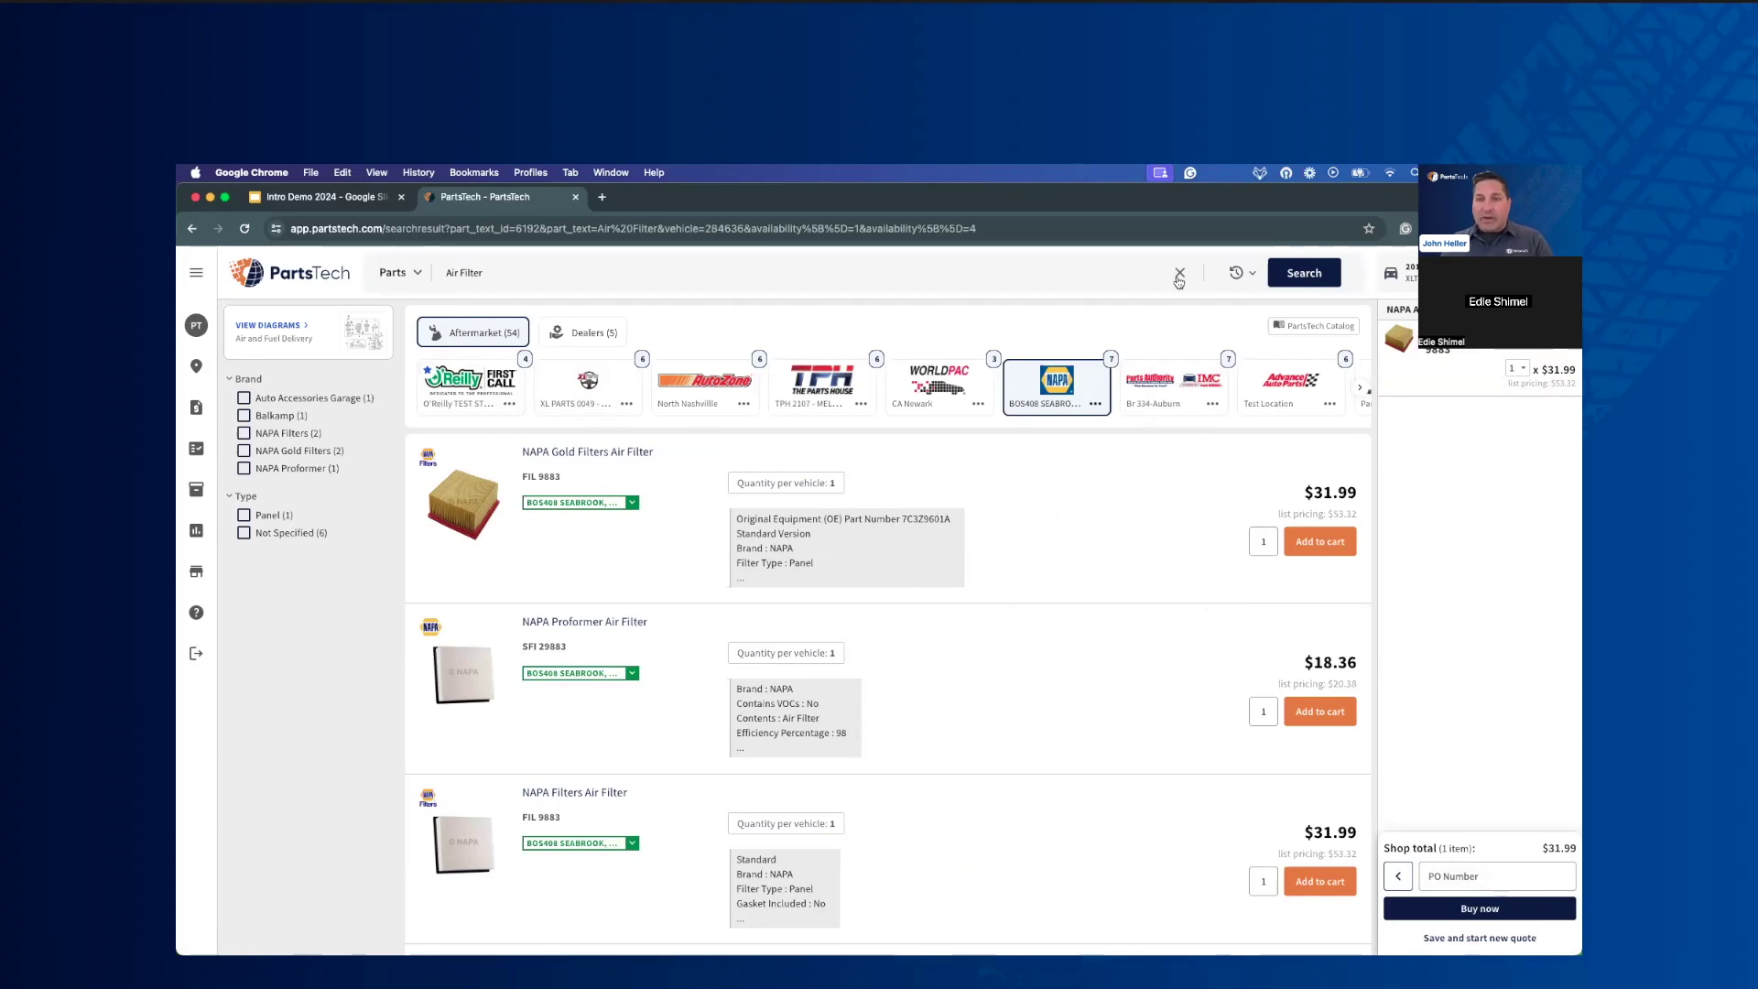
pyautogui.click(1181, 274)
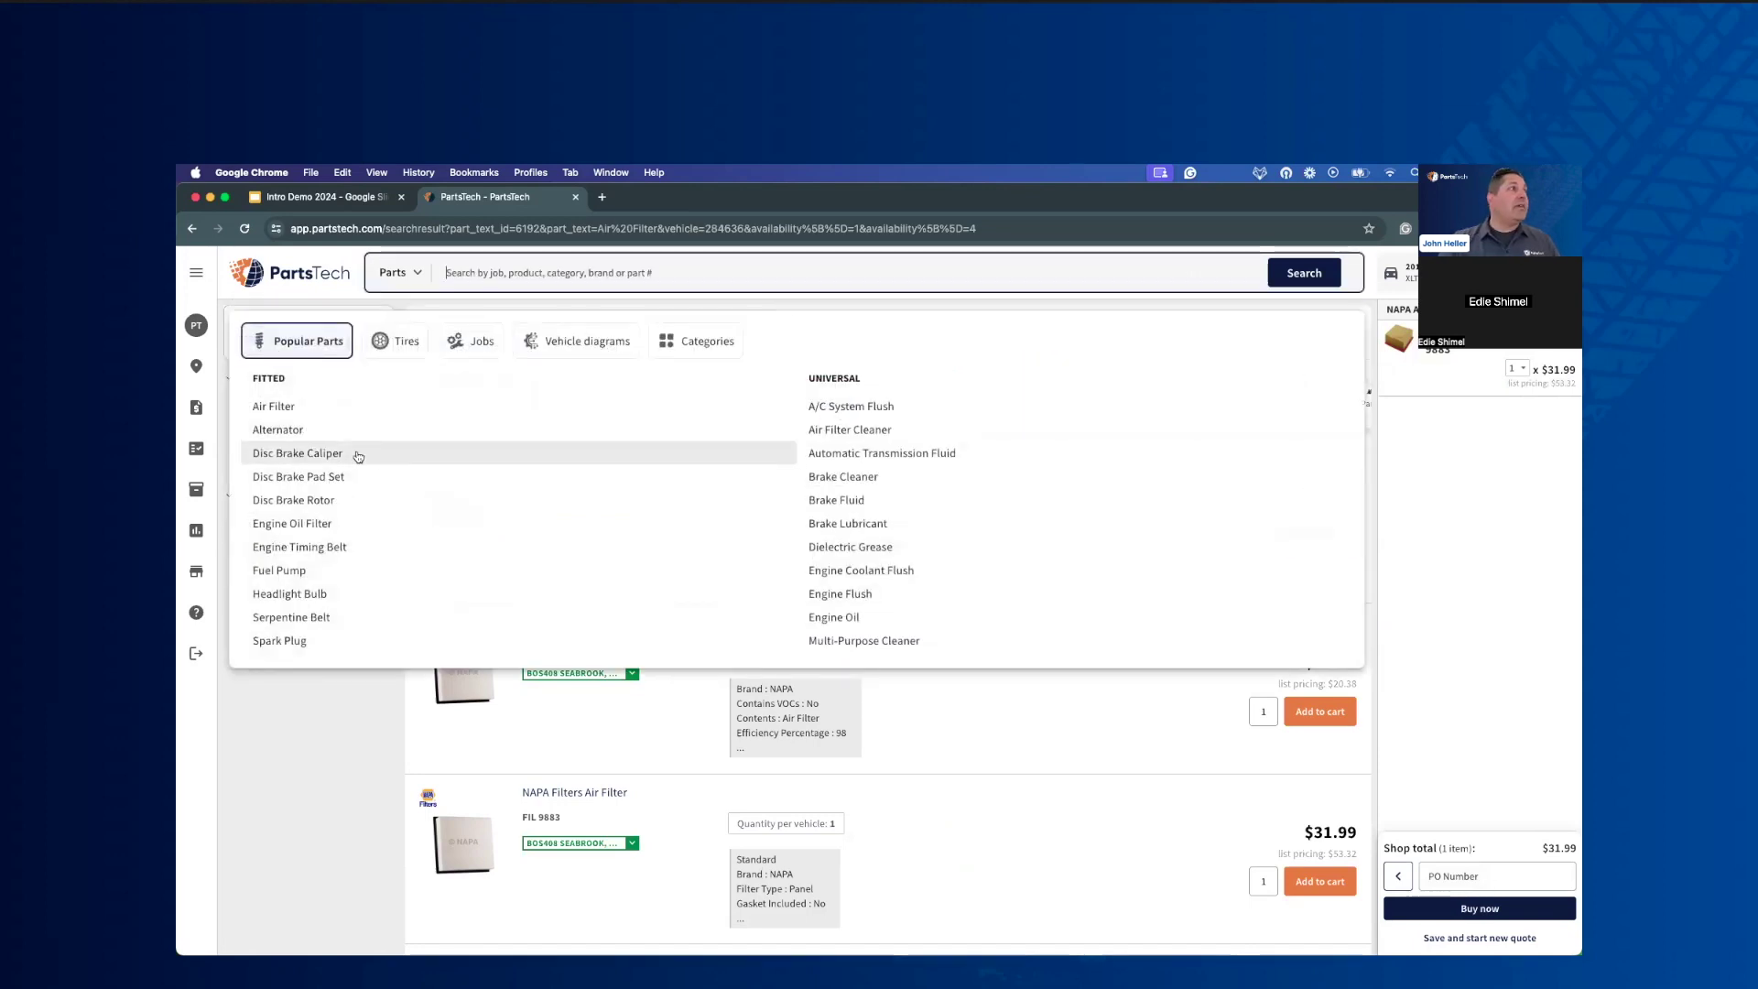
pyautogui.click(302, 571)
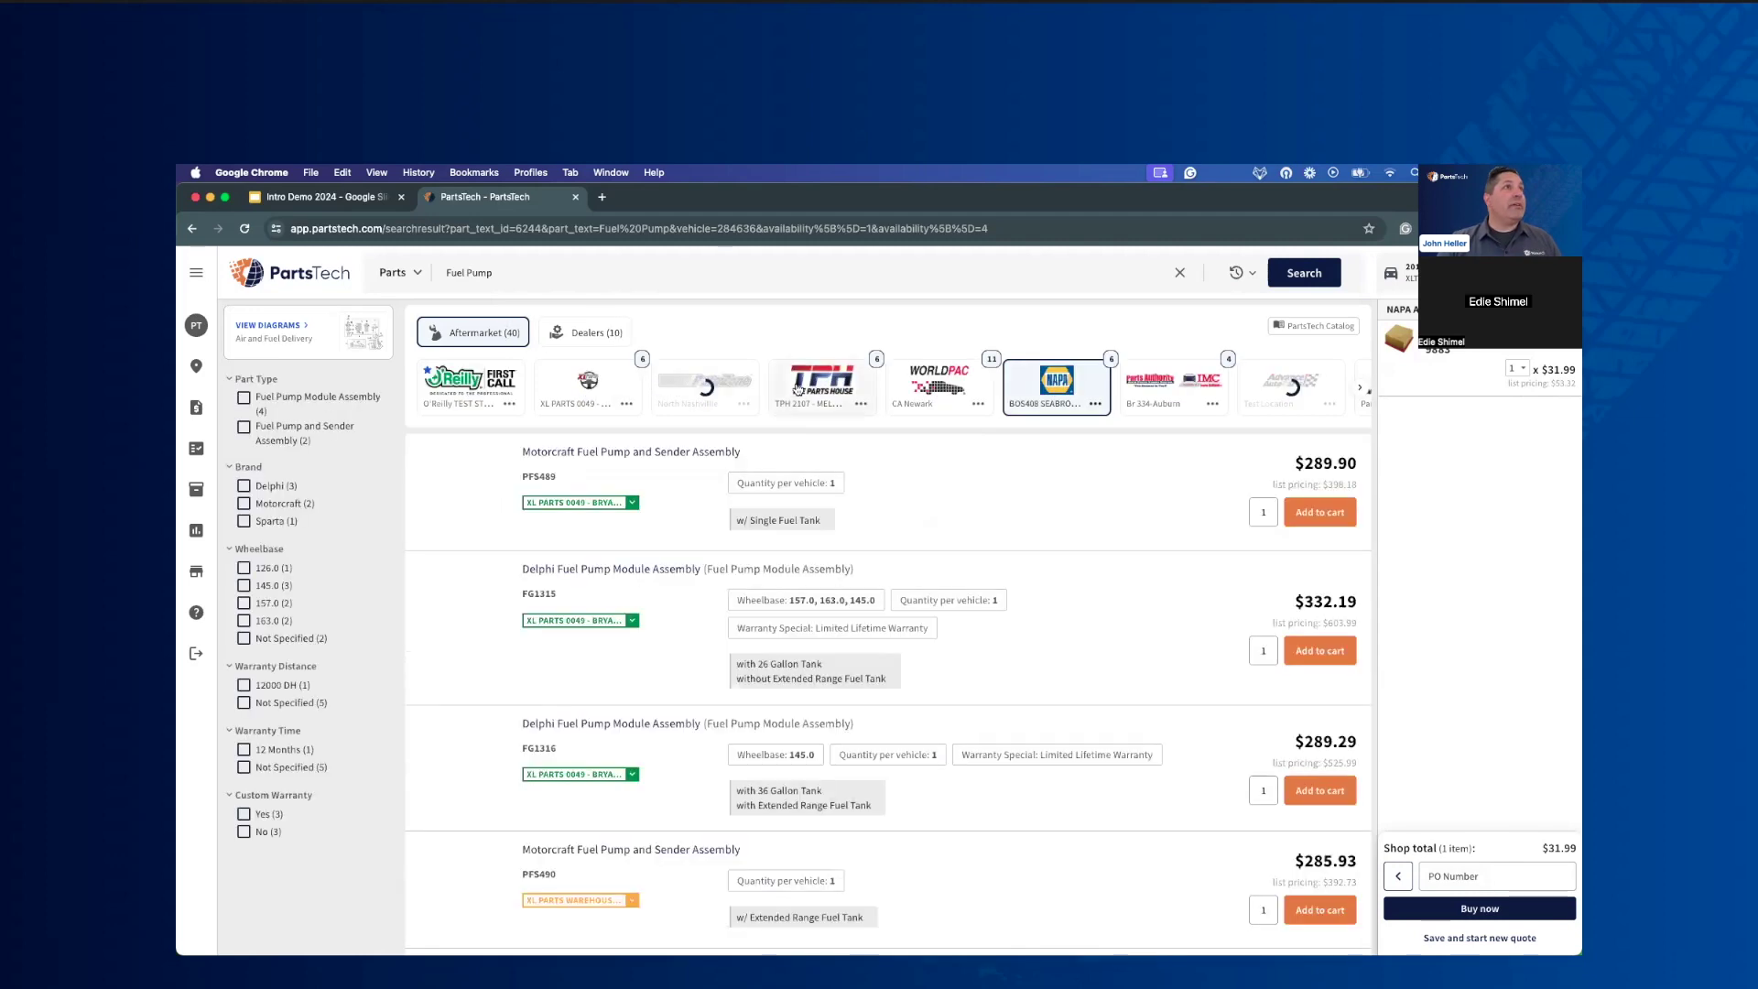
pyautogui.click(932, 375)
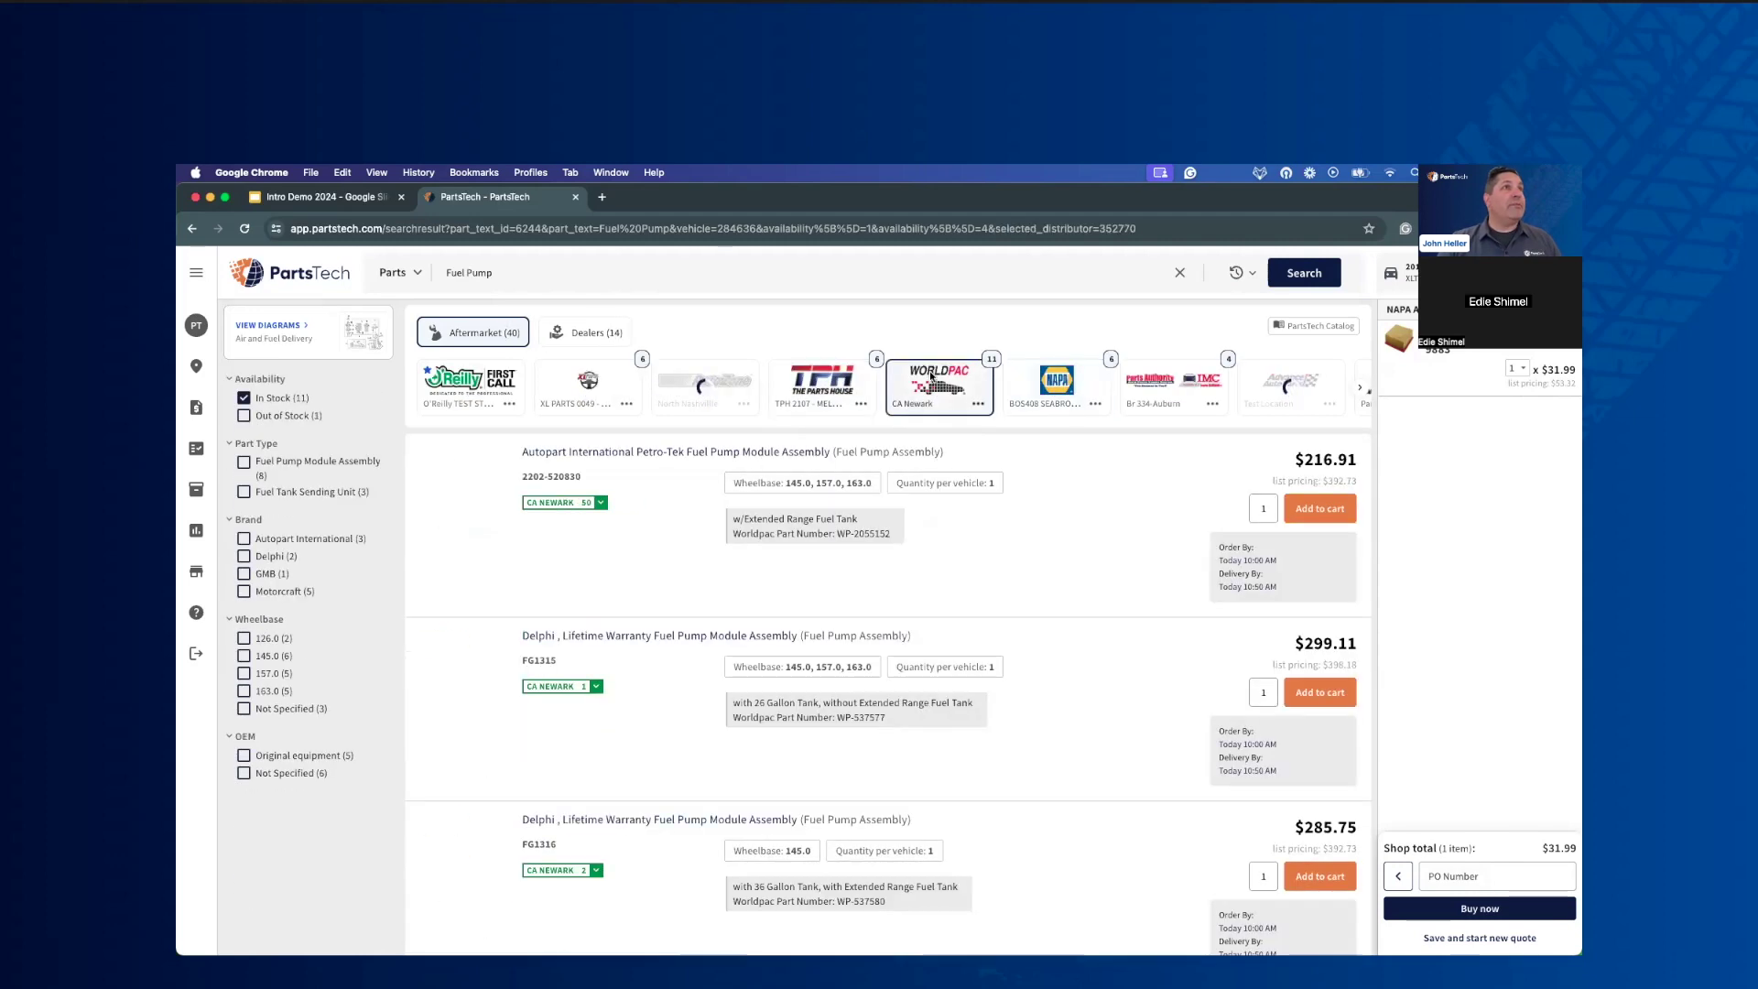
pyautogui.click(1315, 510)
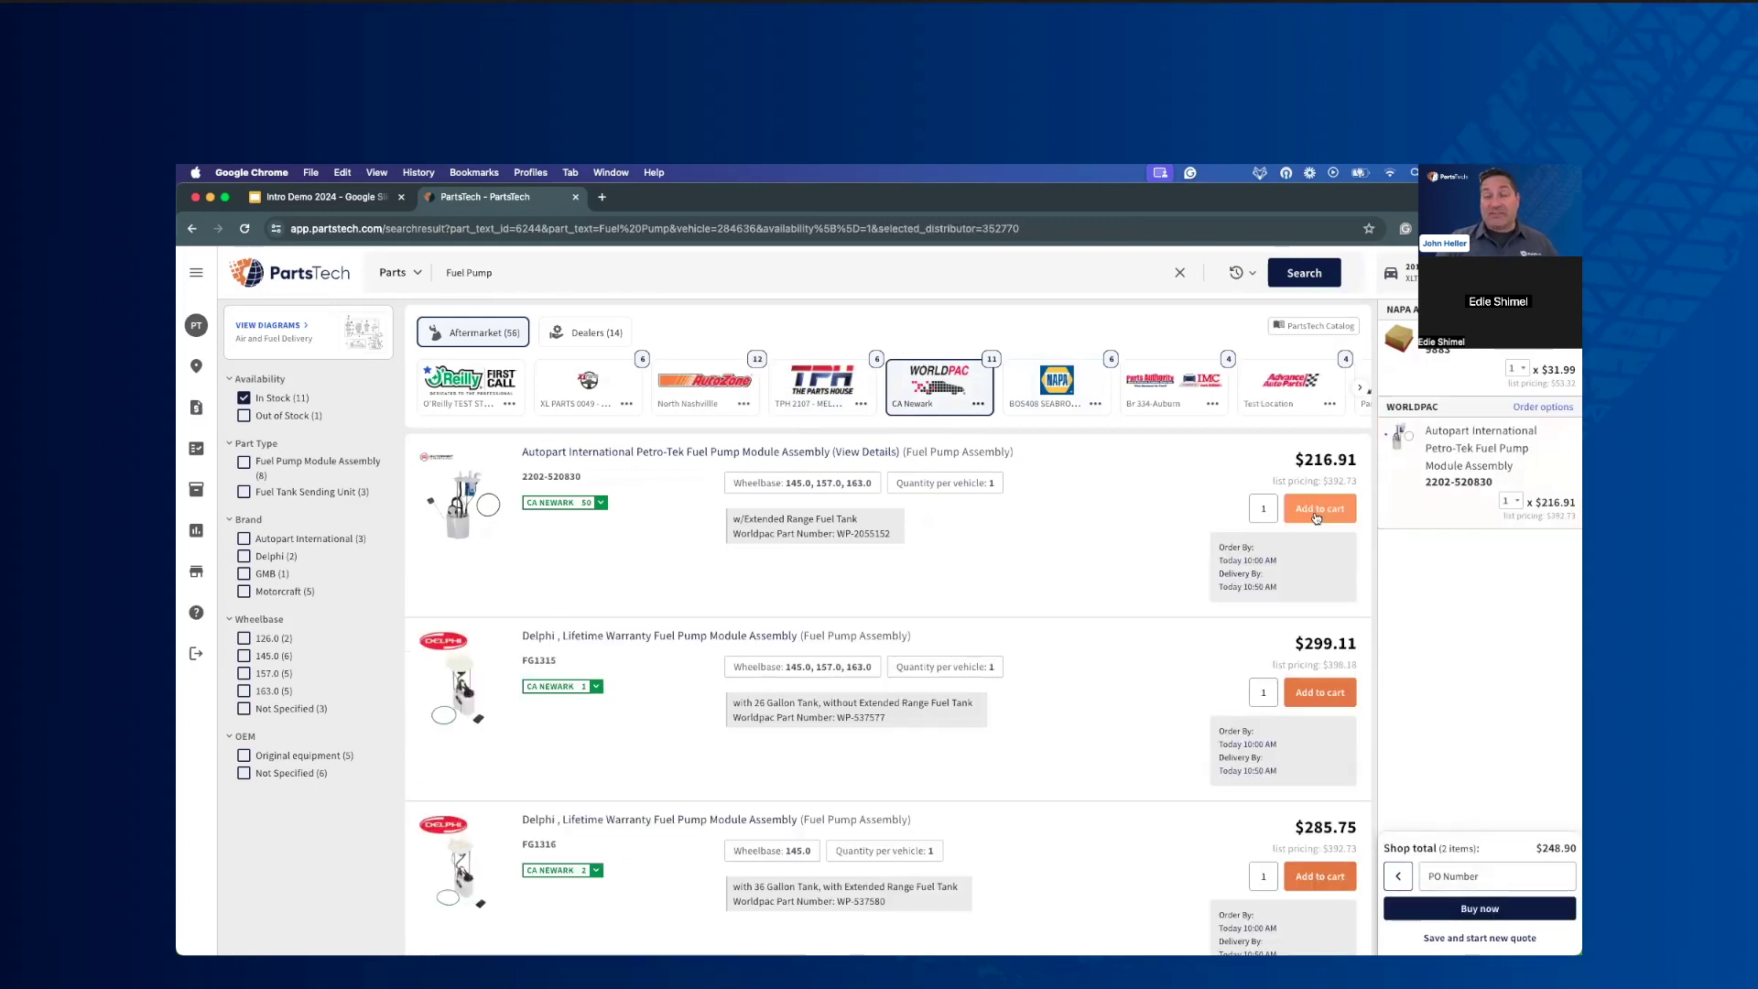
# Step: Search for 275/55R20 tires matching the vehicle and compare the offers from the connected tire suppliers, ending on Tire Rack
pyautogui.click(420, 277)
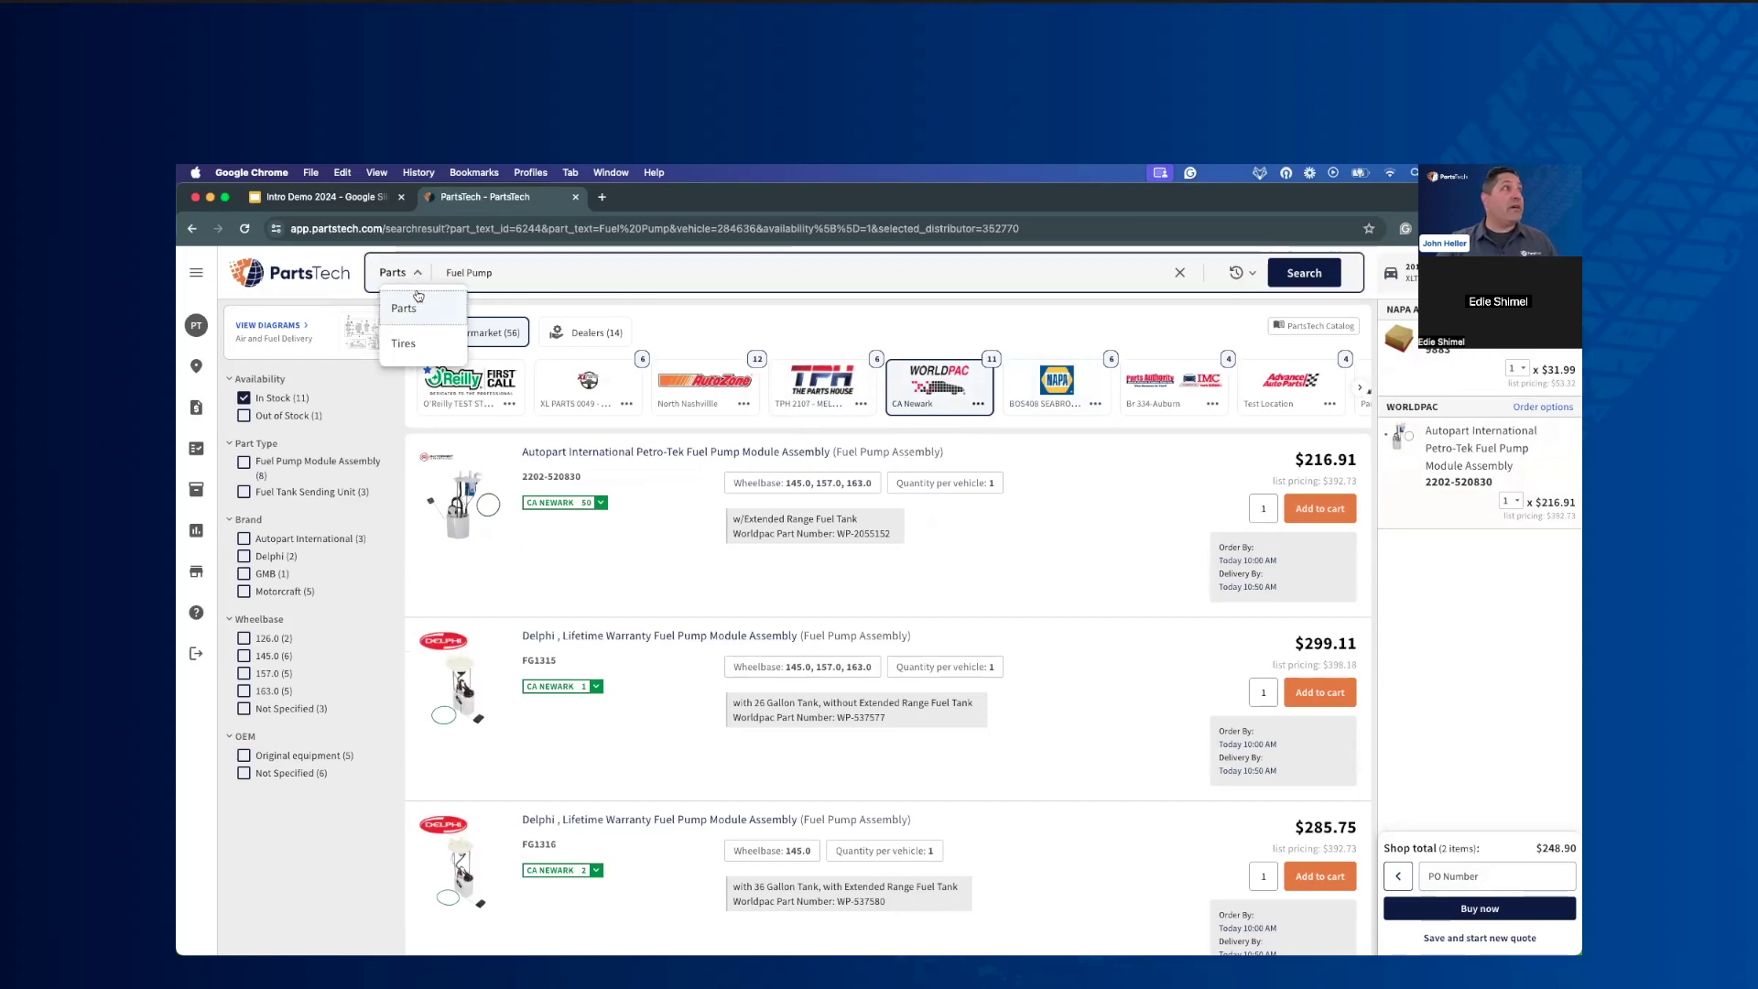
pyautogui.click(412, 343)
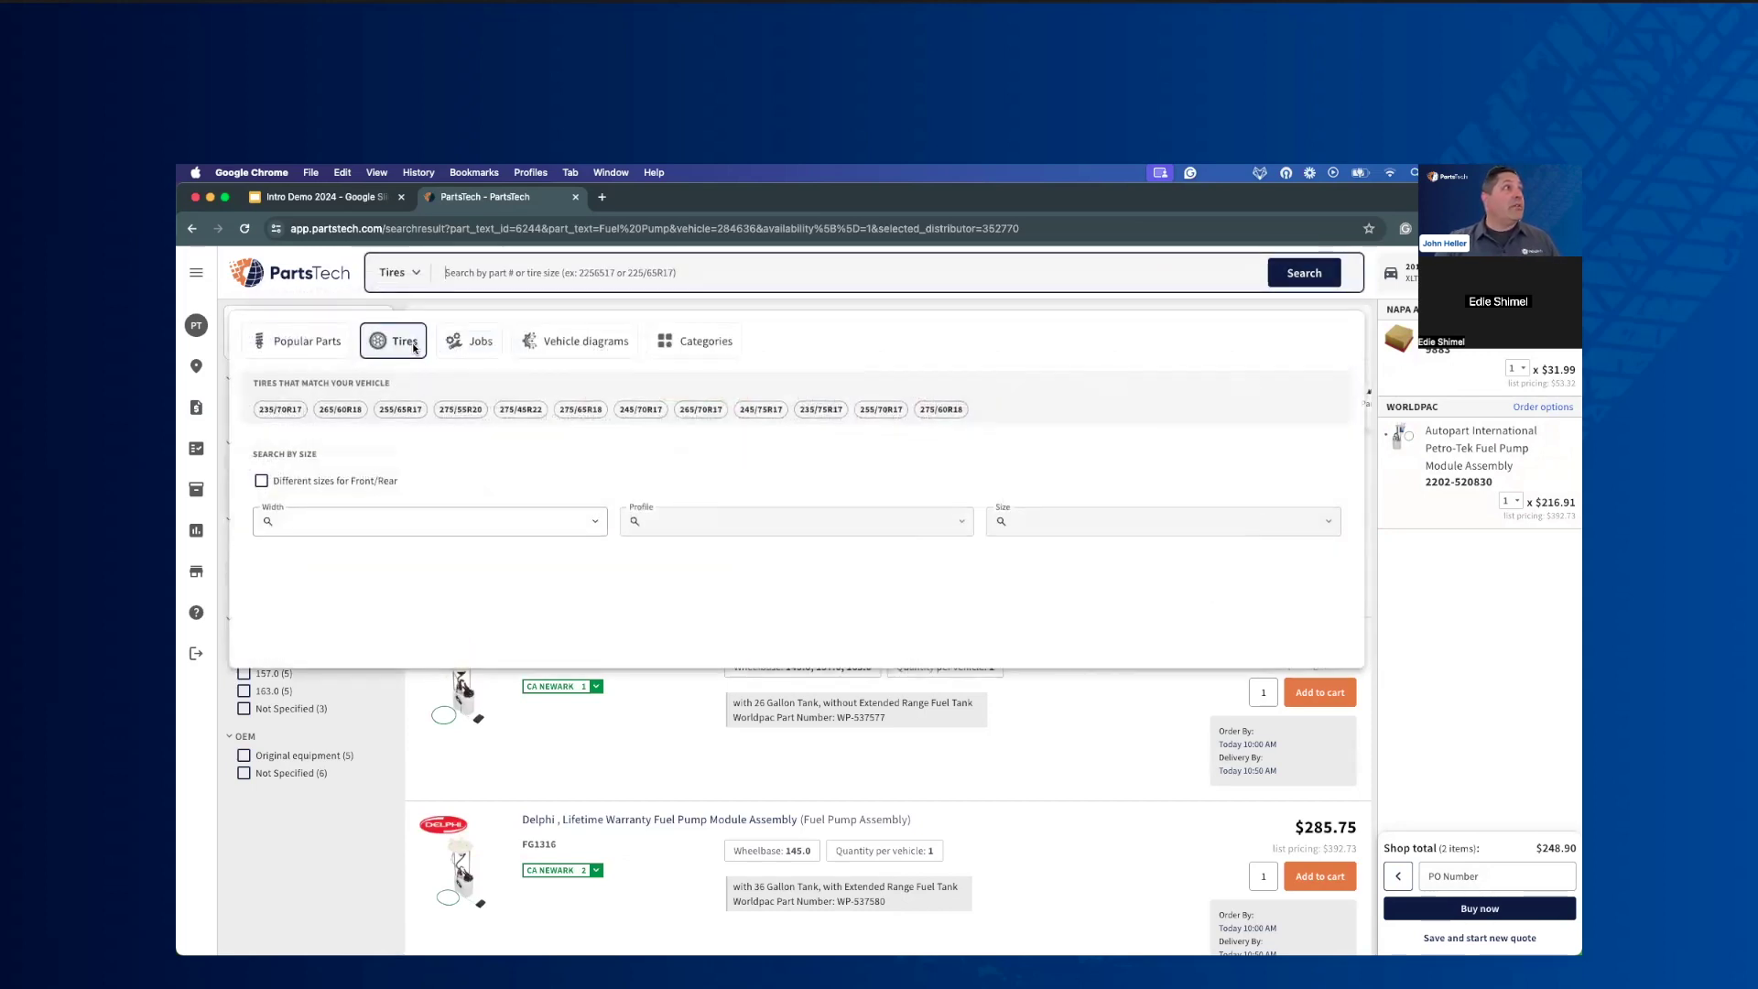
pyautogui.click(466, 411)
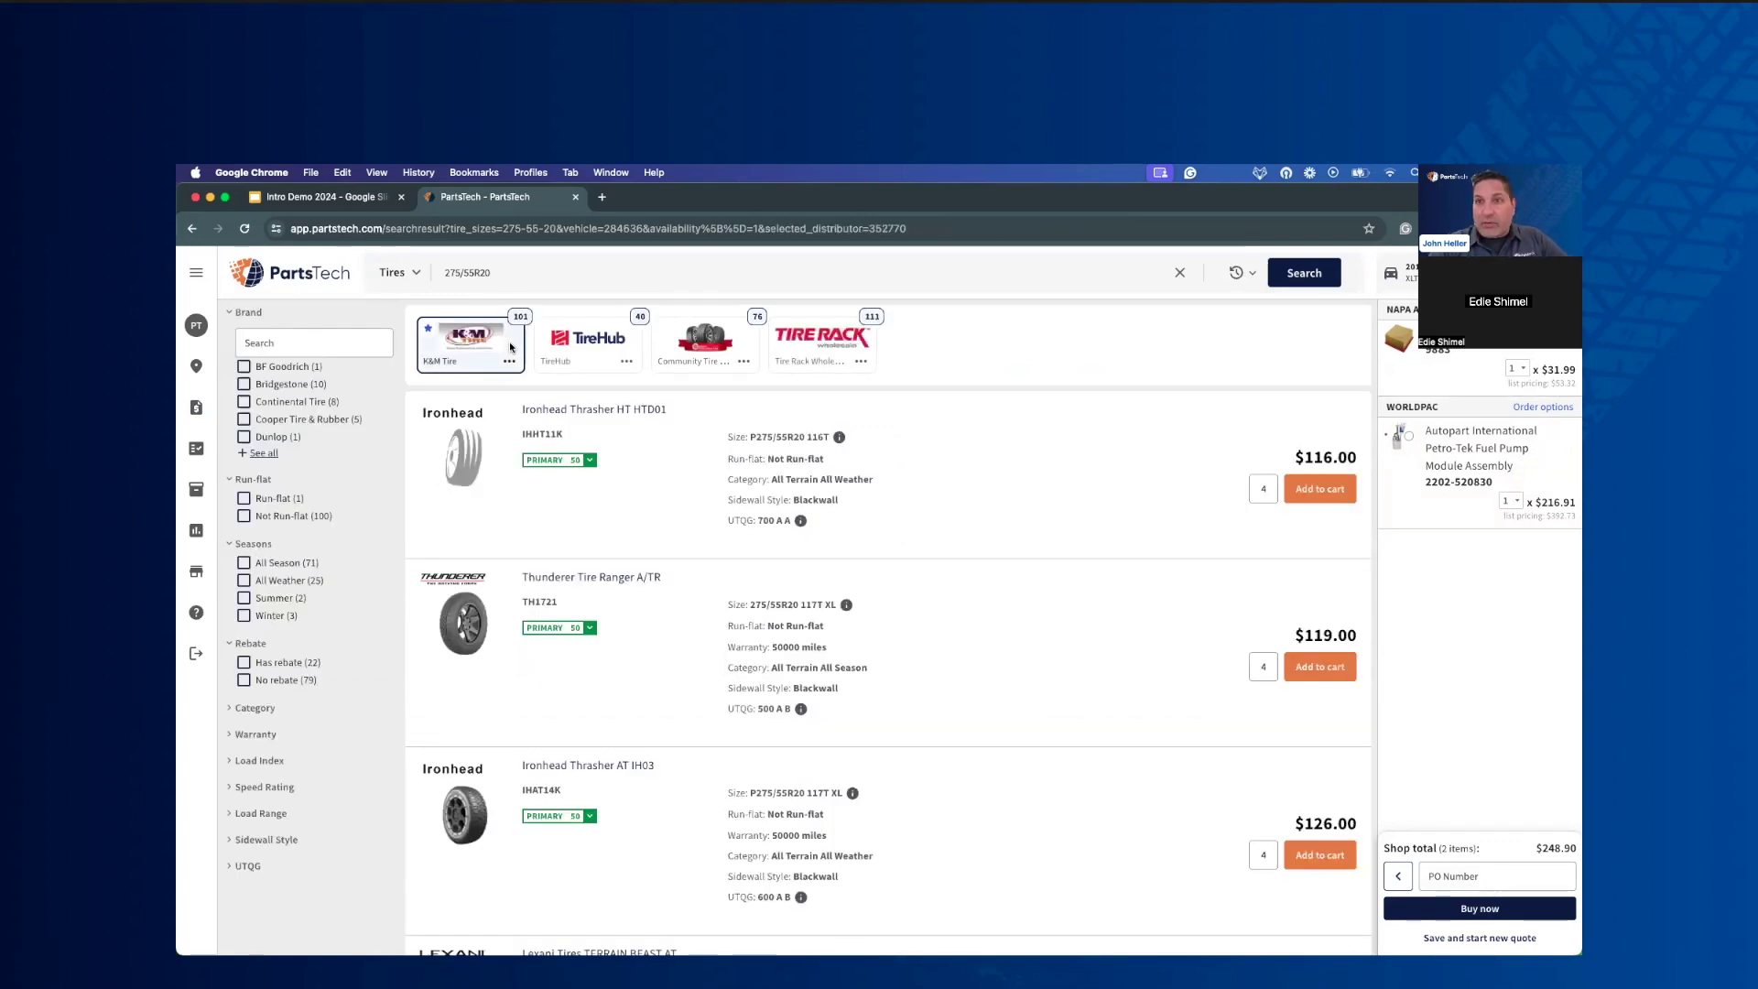
pyautogui.click(678, 354)
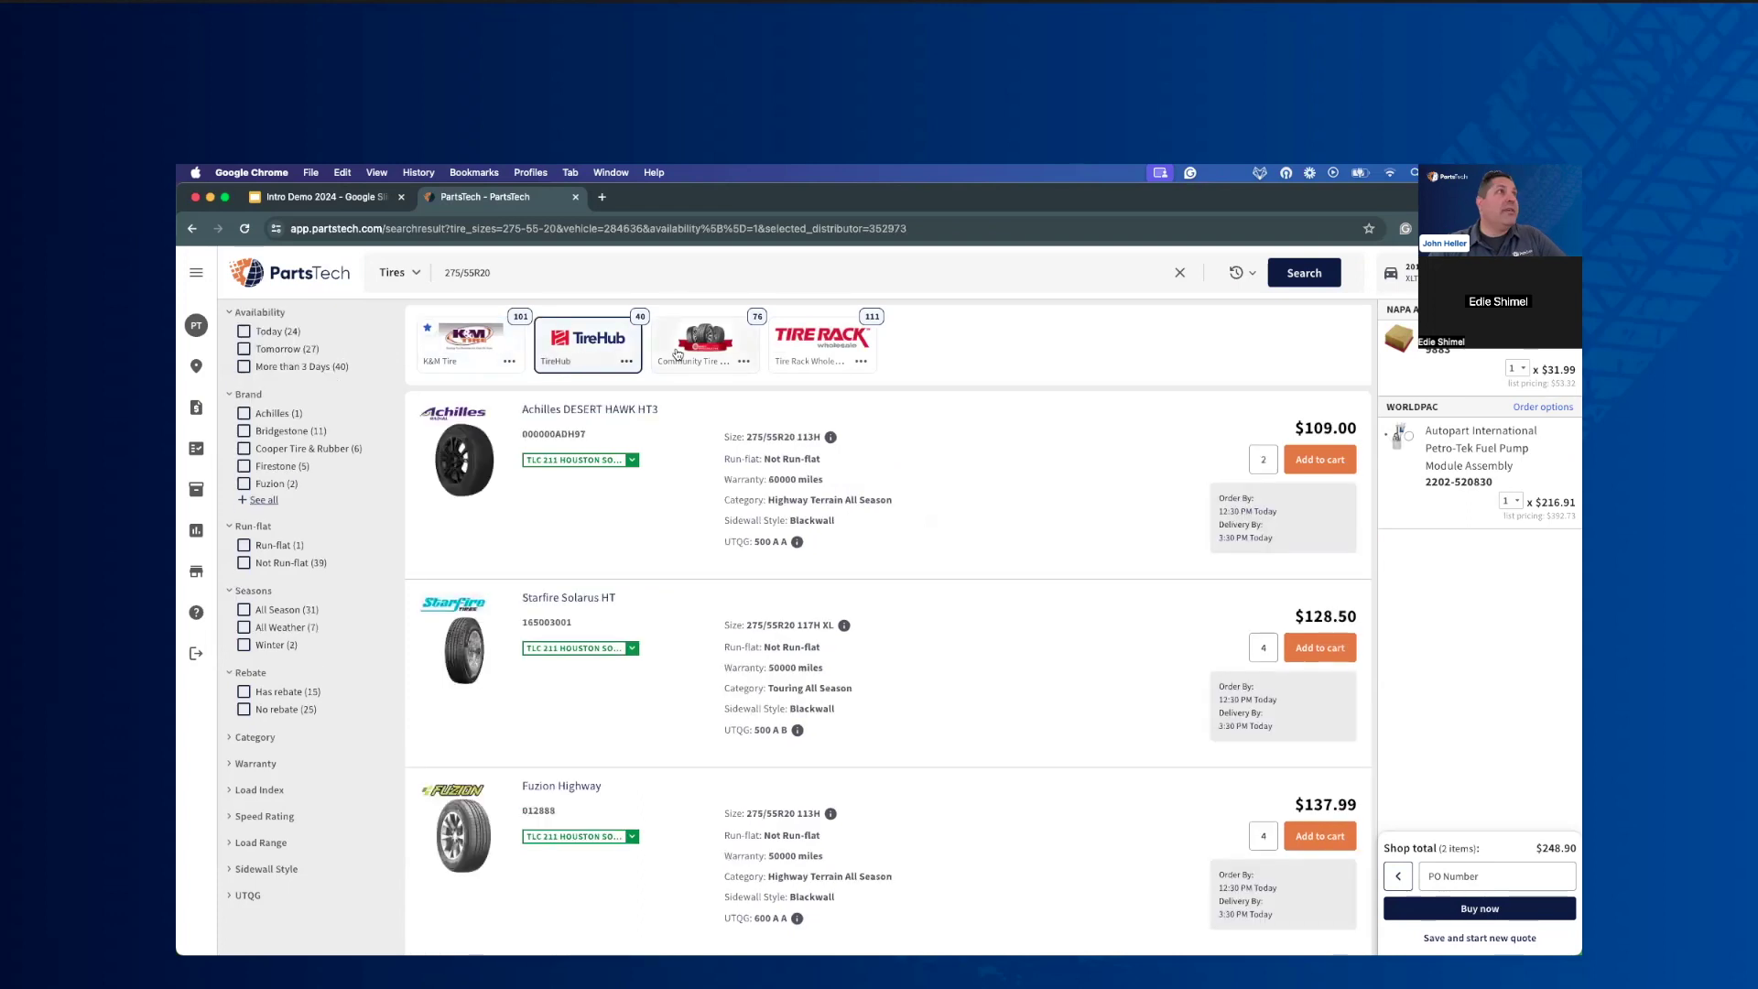
pyautogui.click(797, 349)
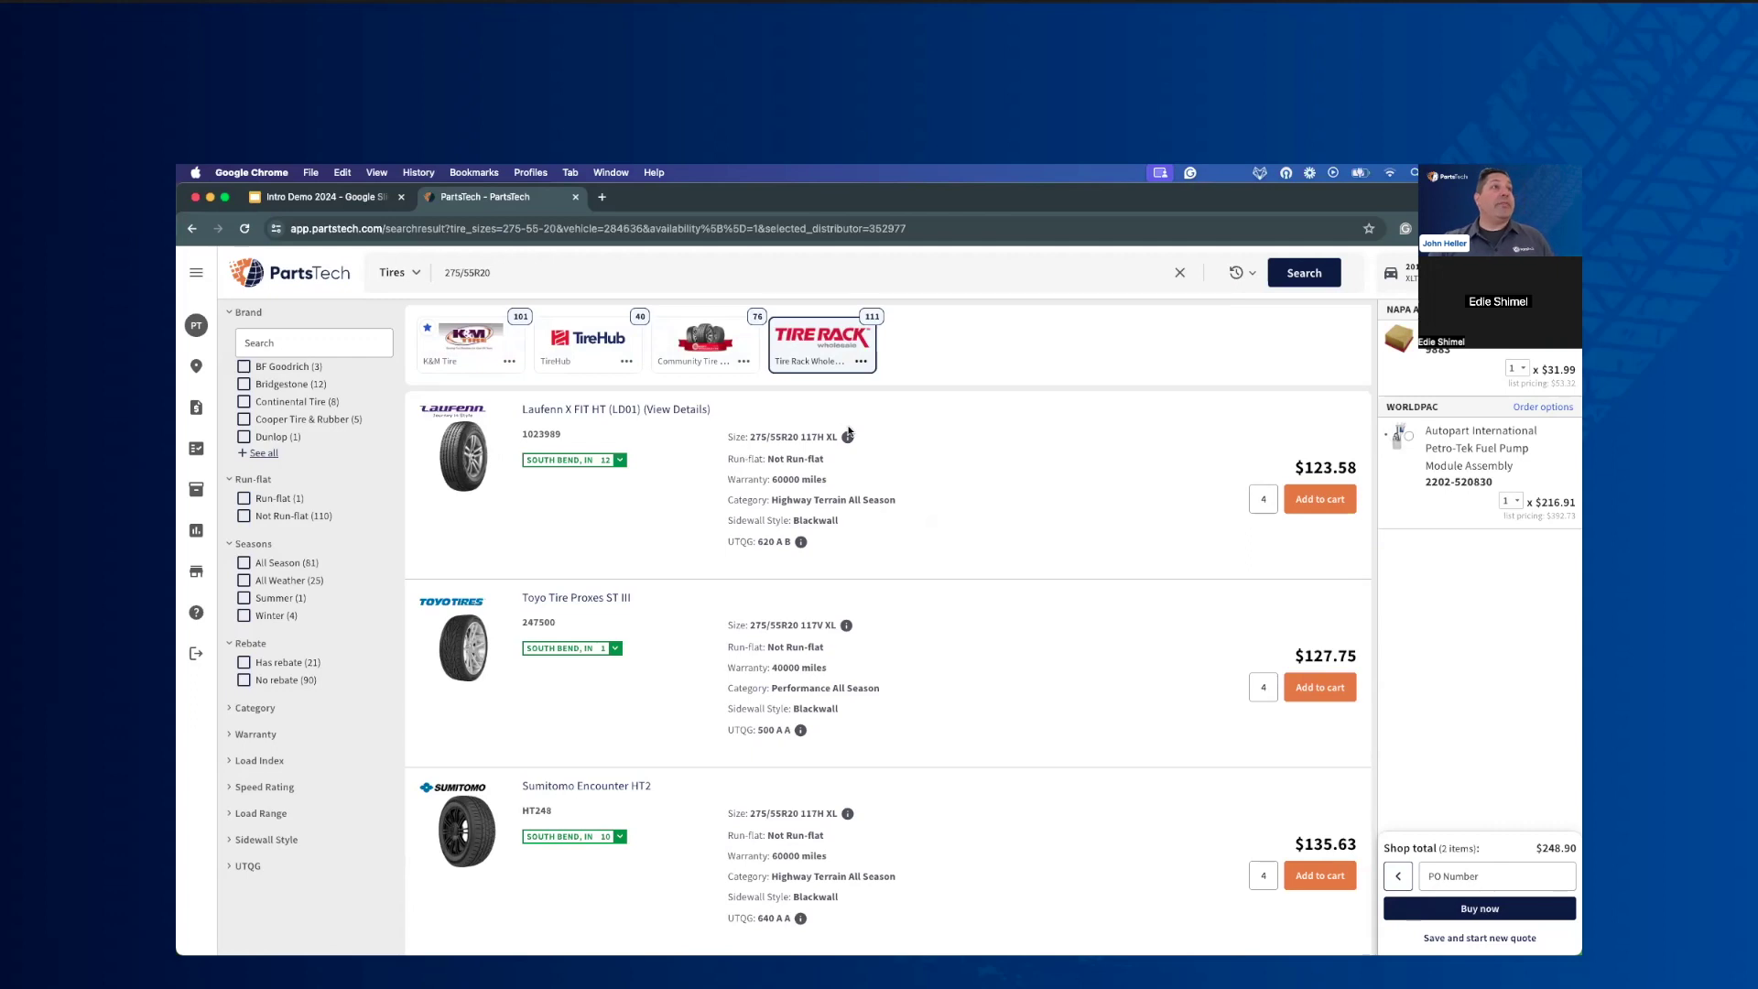
# Step: Add four Laufenn X FIT HT tires, remove them, and add four Westlake SL369 A/T tires from Community Tire Wholesale instead
pyautogui.click(1315, 487)
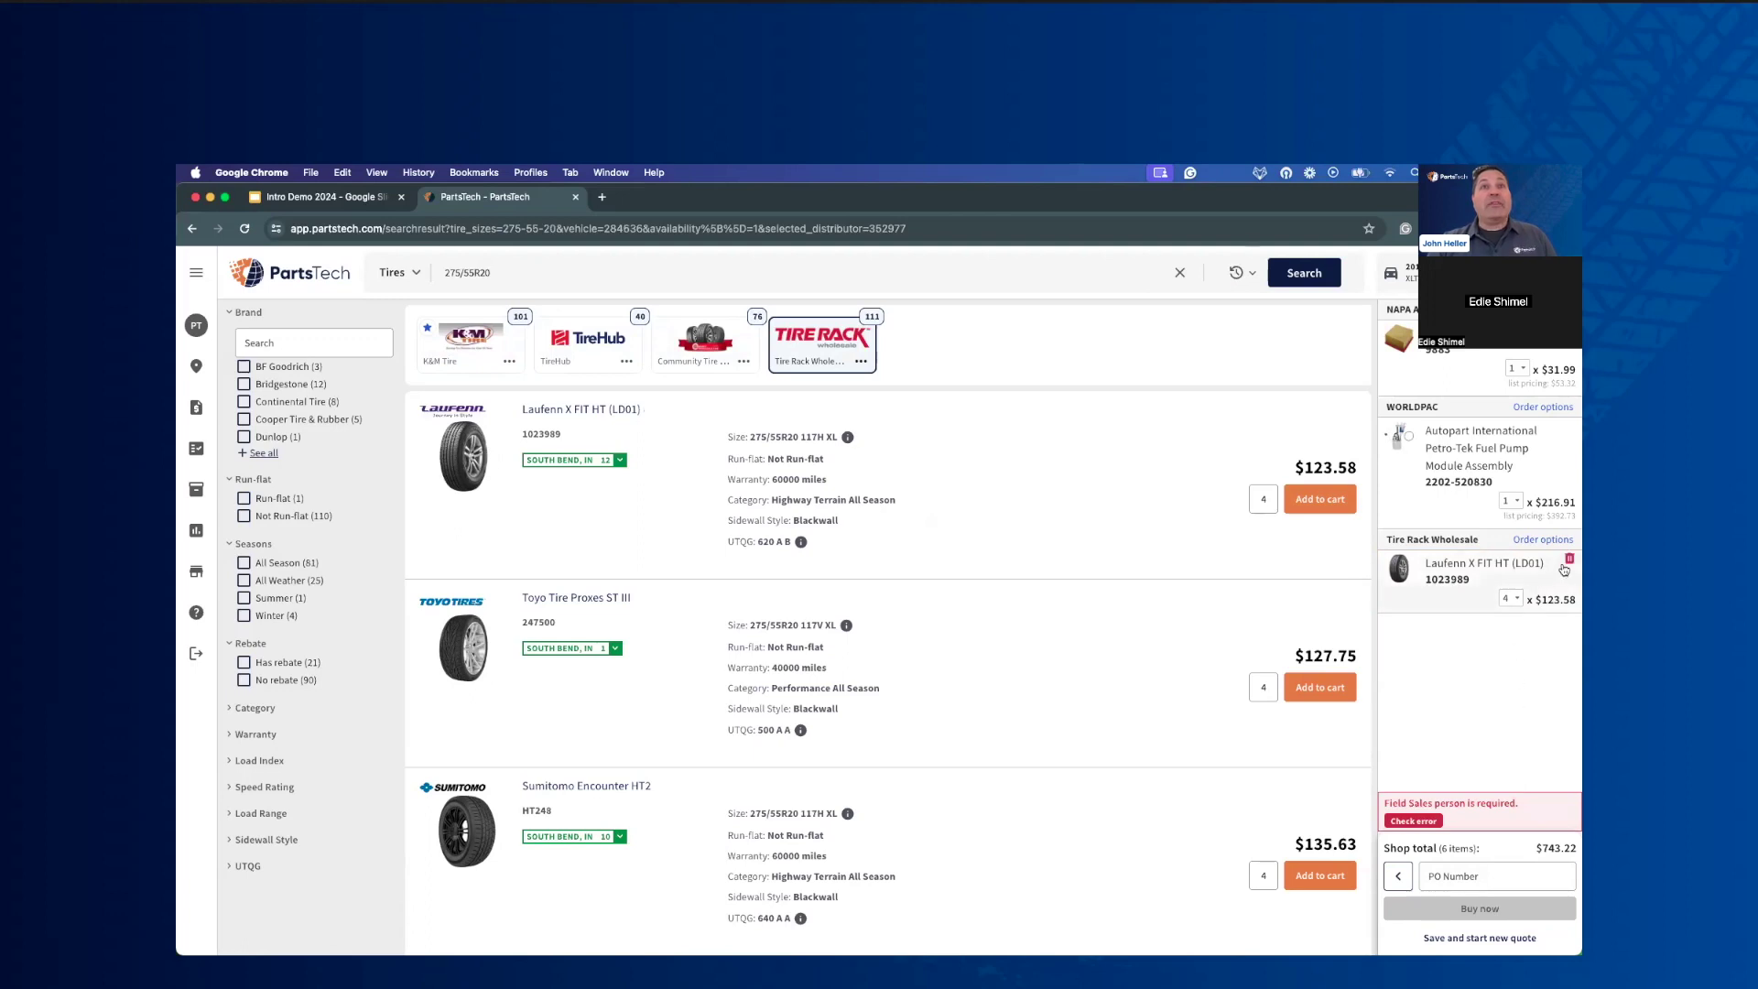
pyautogui.click(1565, 568)
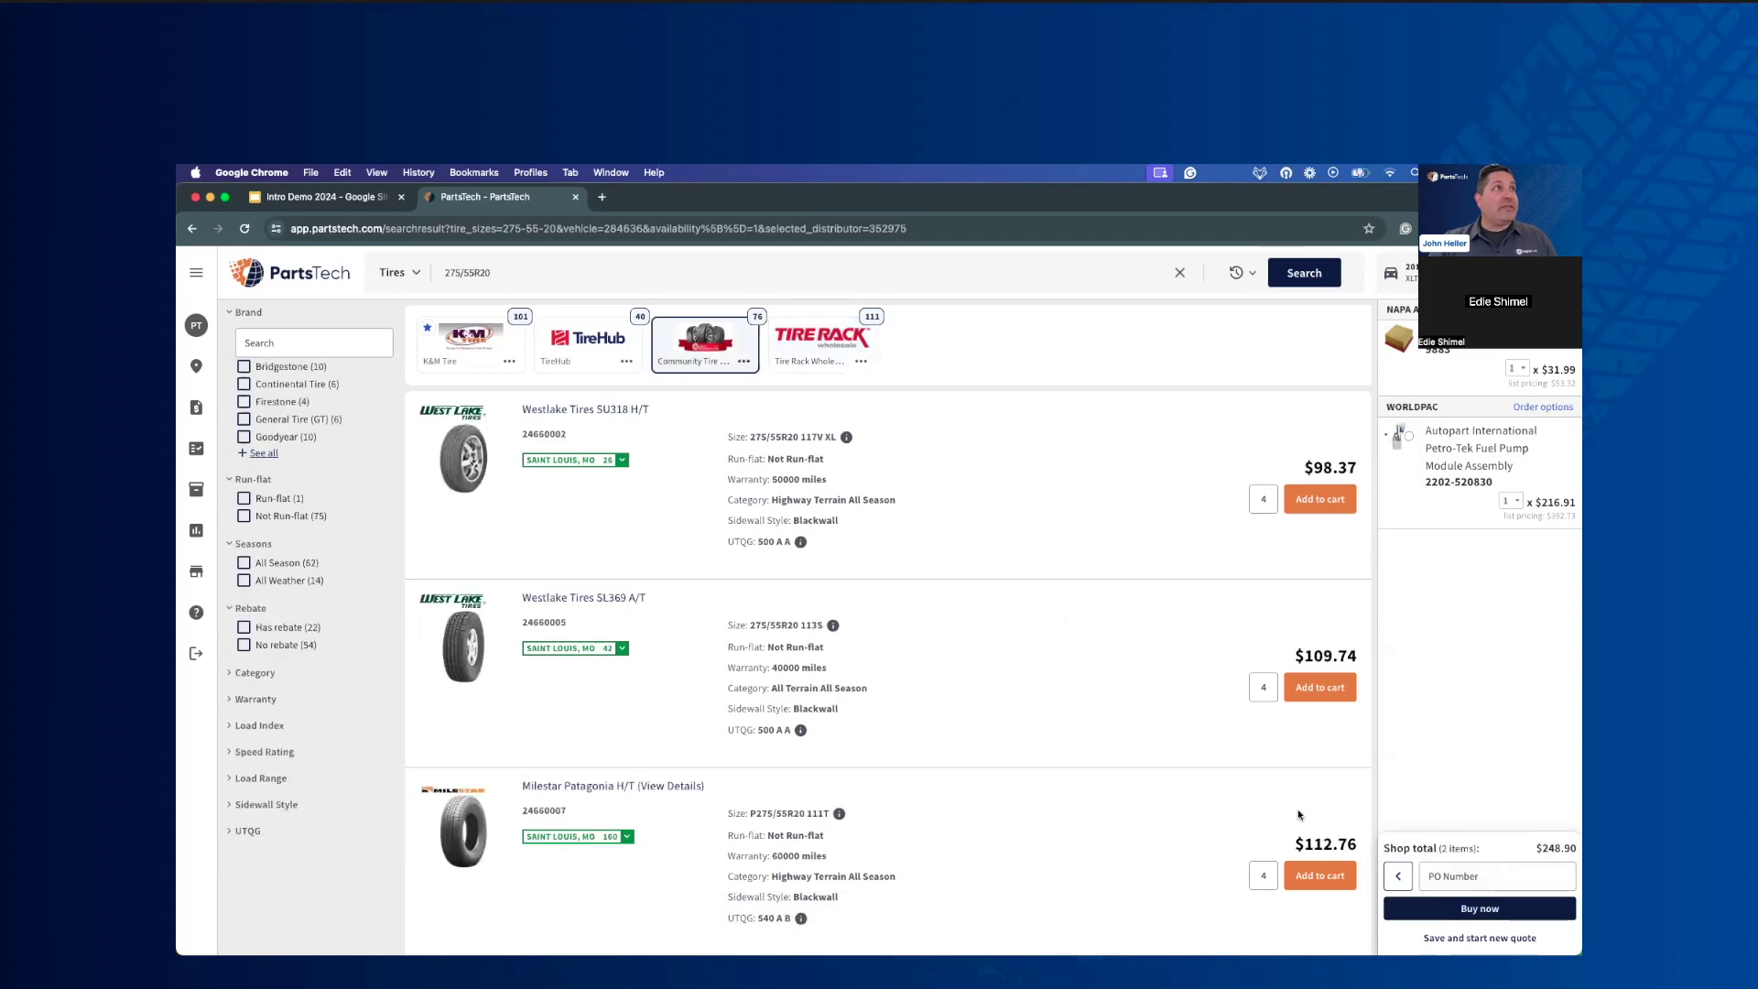
pyautogui.click(1319, 686)
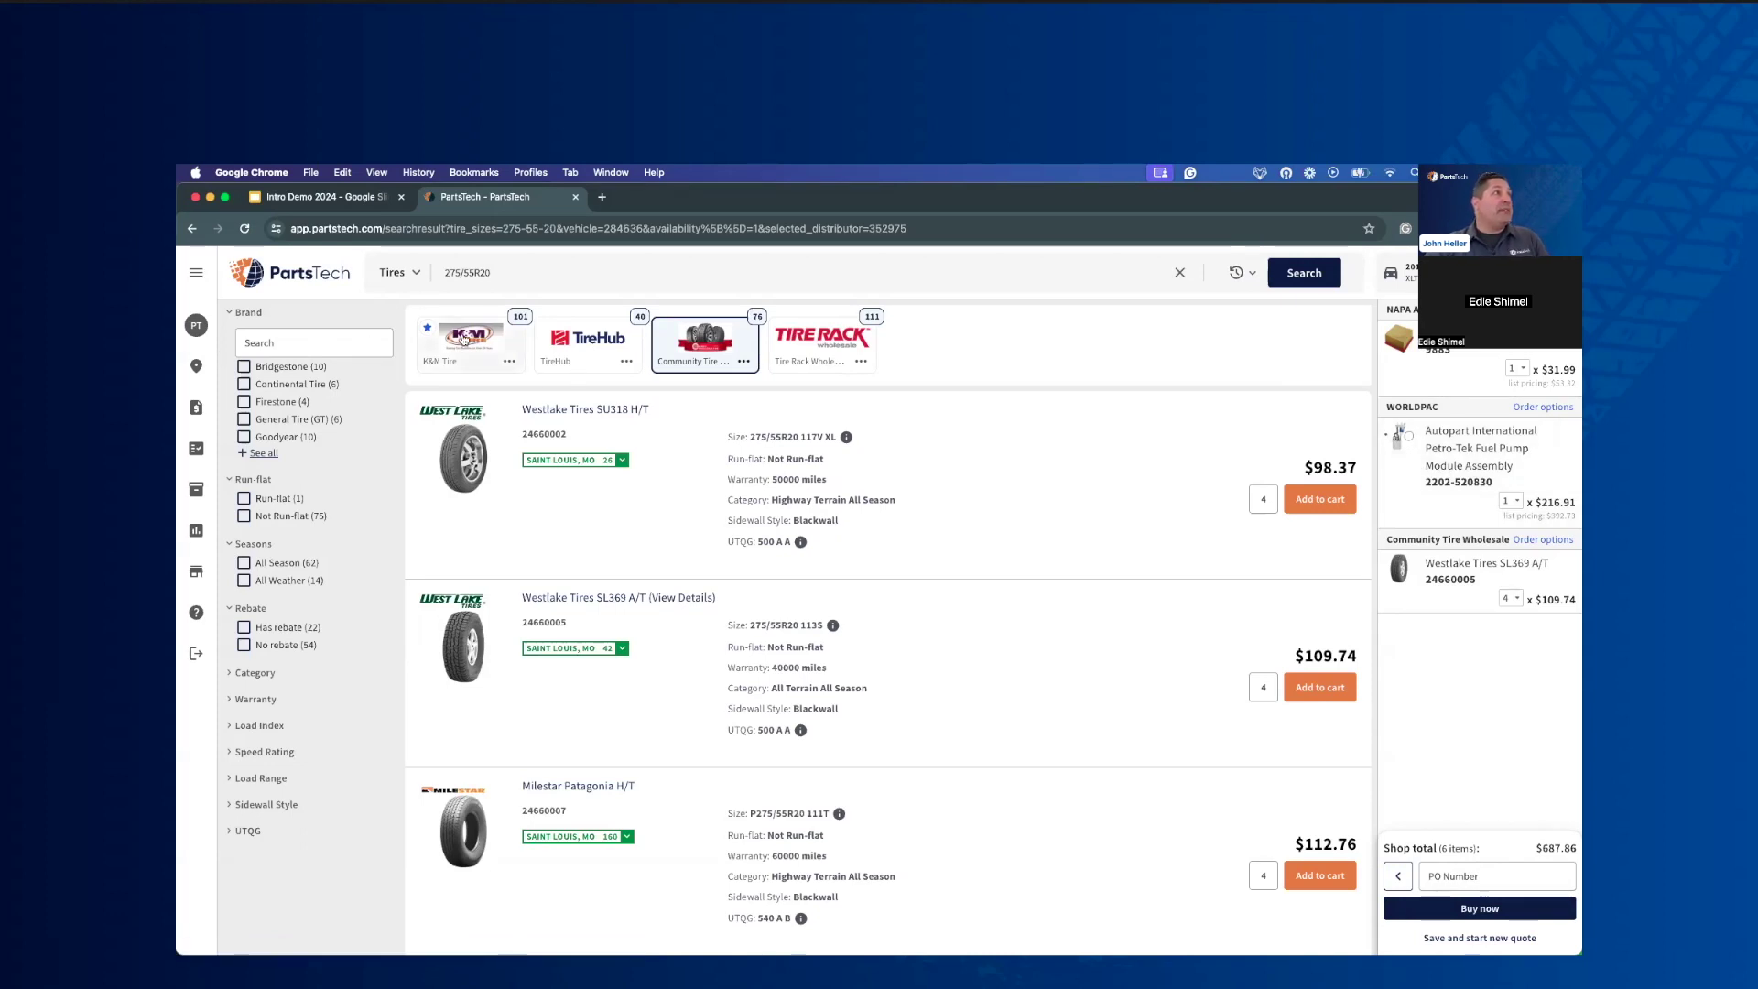
# Step: Switch the search back to parts and run the free Brakes - Front job search
pyautogui.click(397, 273)
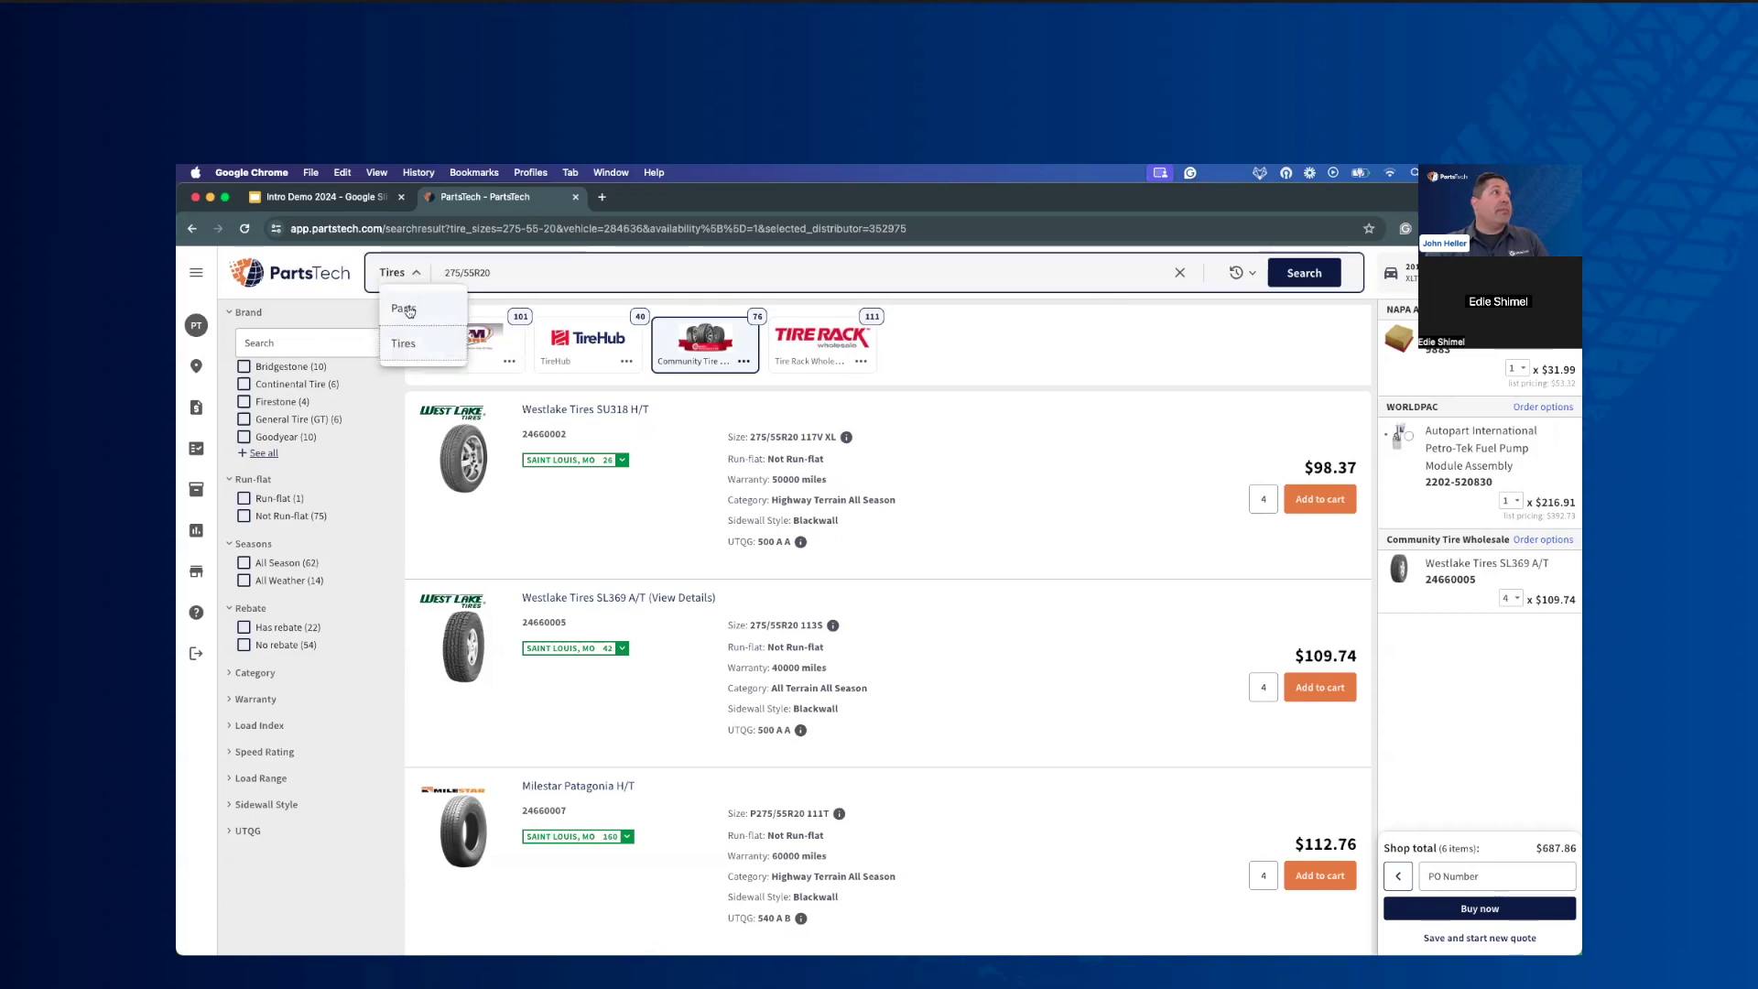
pyautogui.click(406, 314)
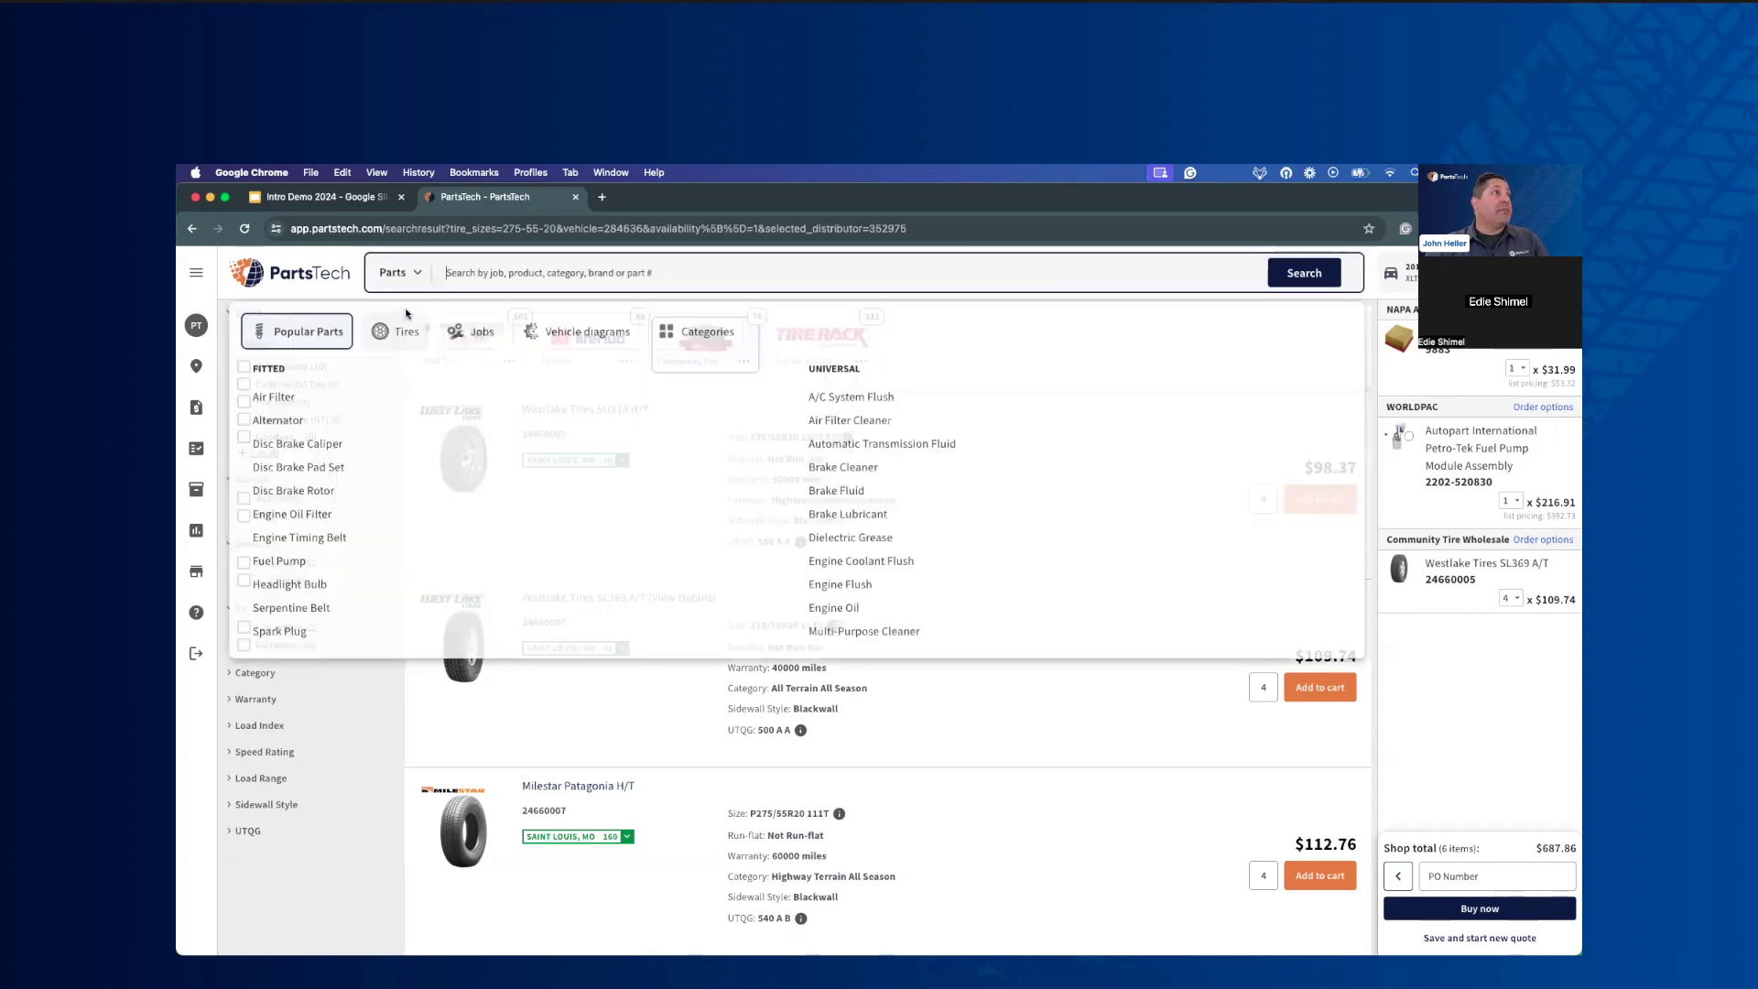
pyautogui.click(474, 348)
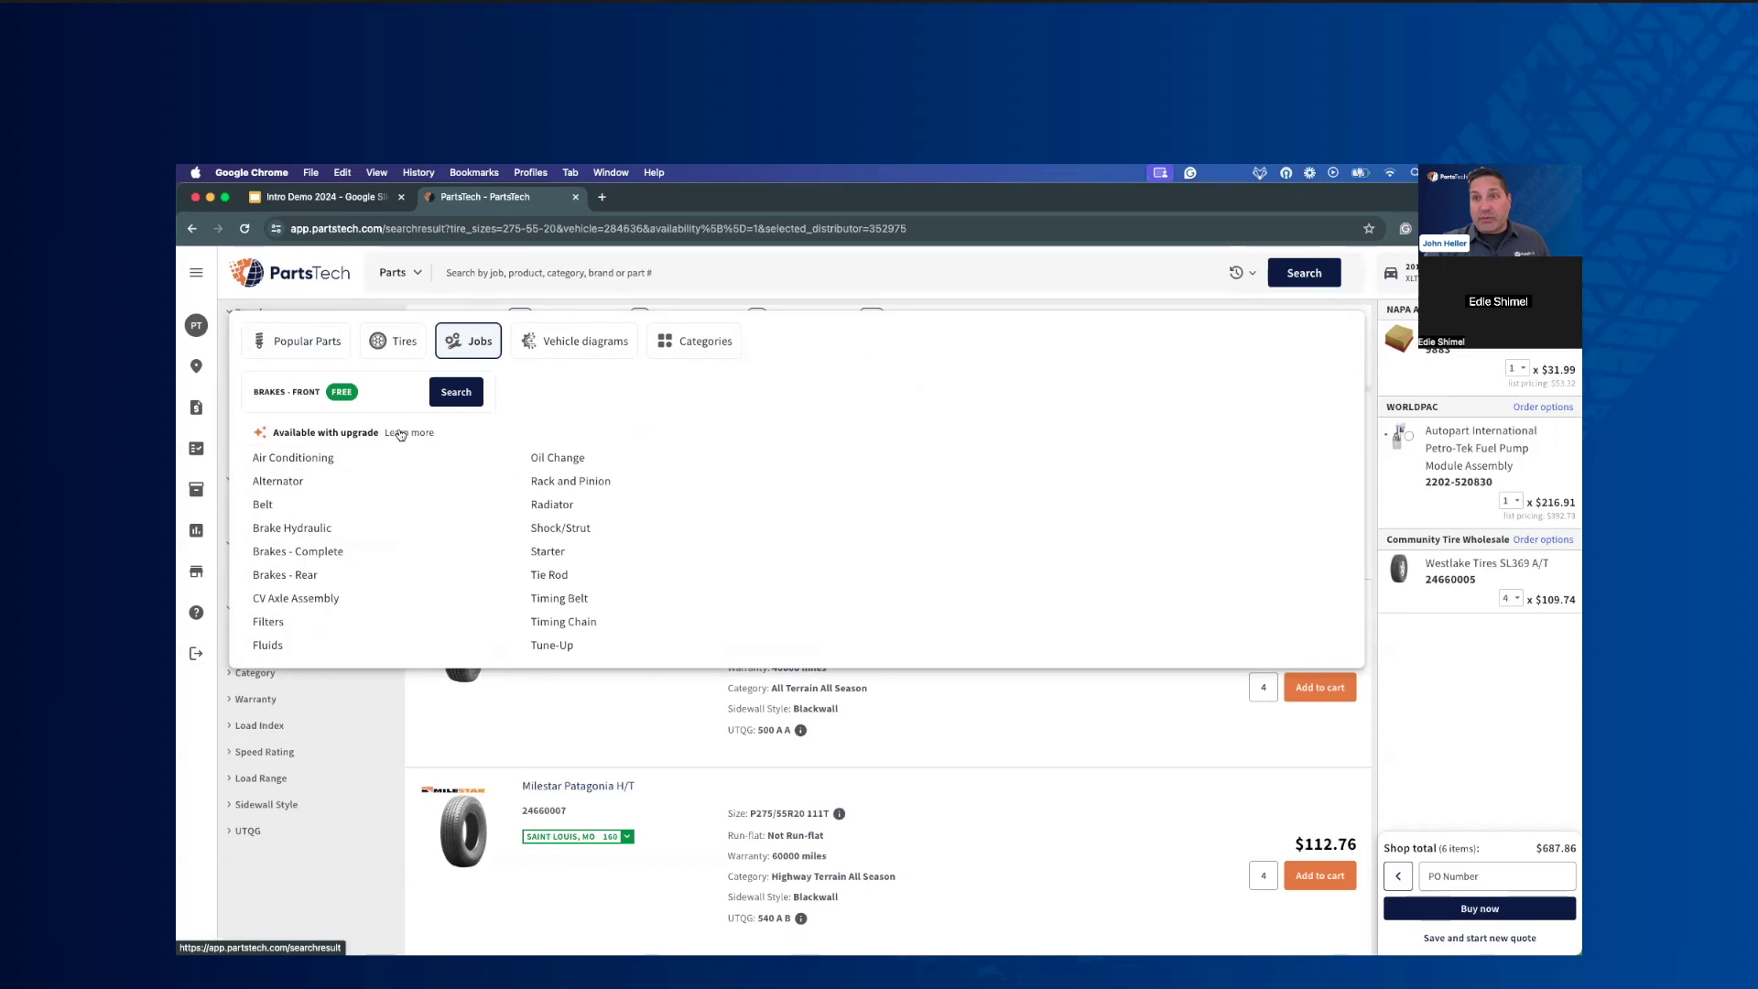
pyautogui.click(455, 392)
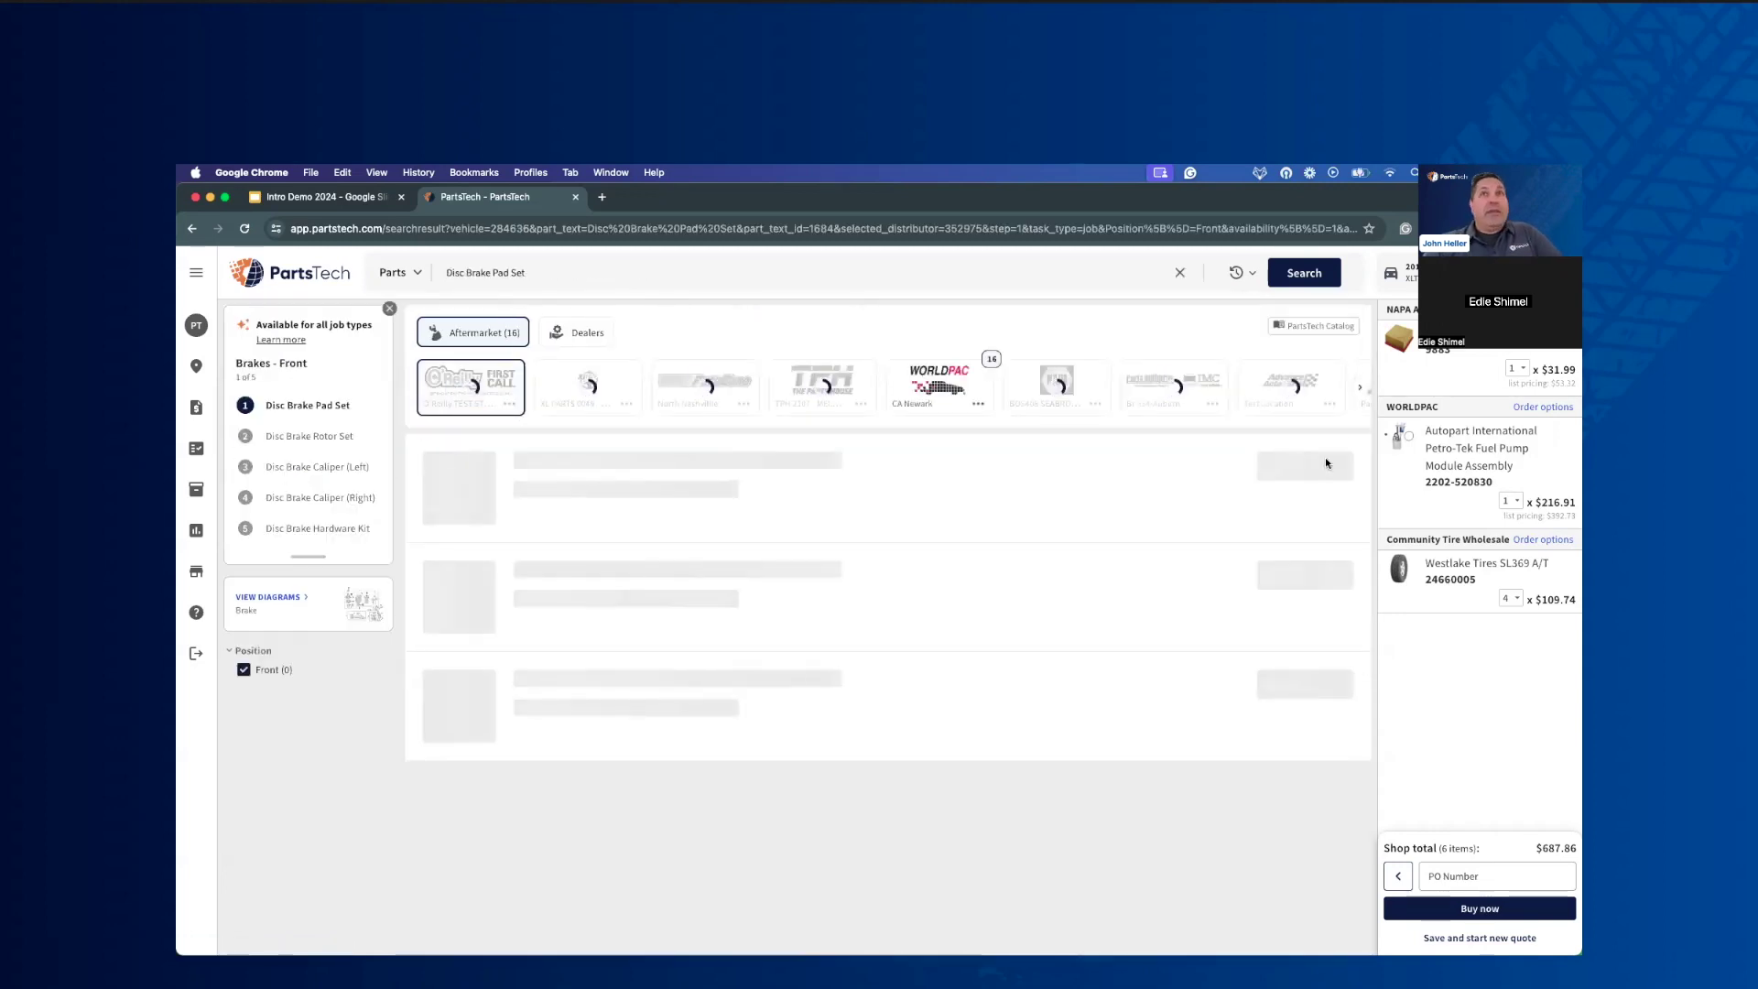
# Step: Empty the cart by removing the air filter, the fuel pump and the Westlake tires
pyautogui.click(1567, 331)
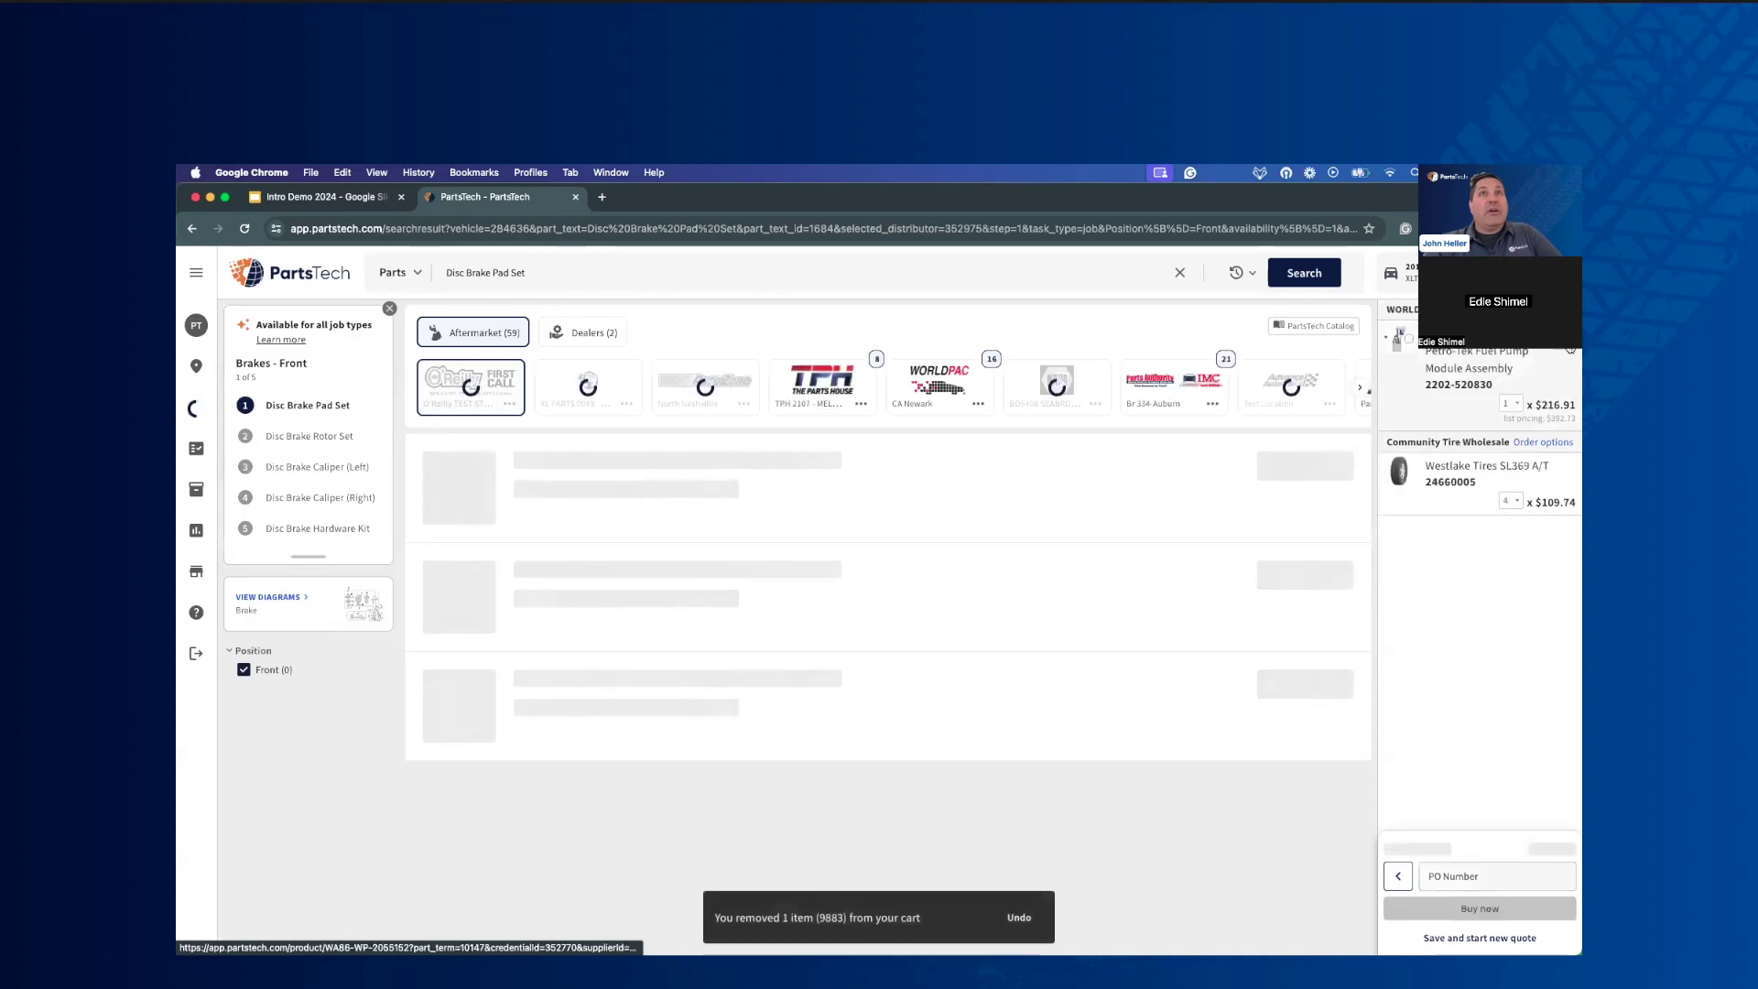
pyautogui.click(1567, 332)
pyautogui.click(1568, 332)
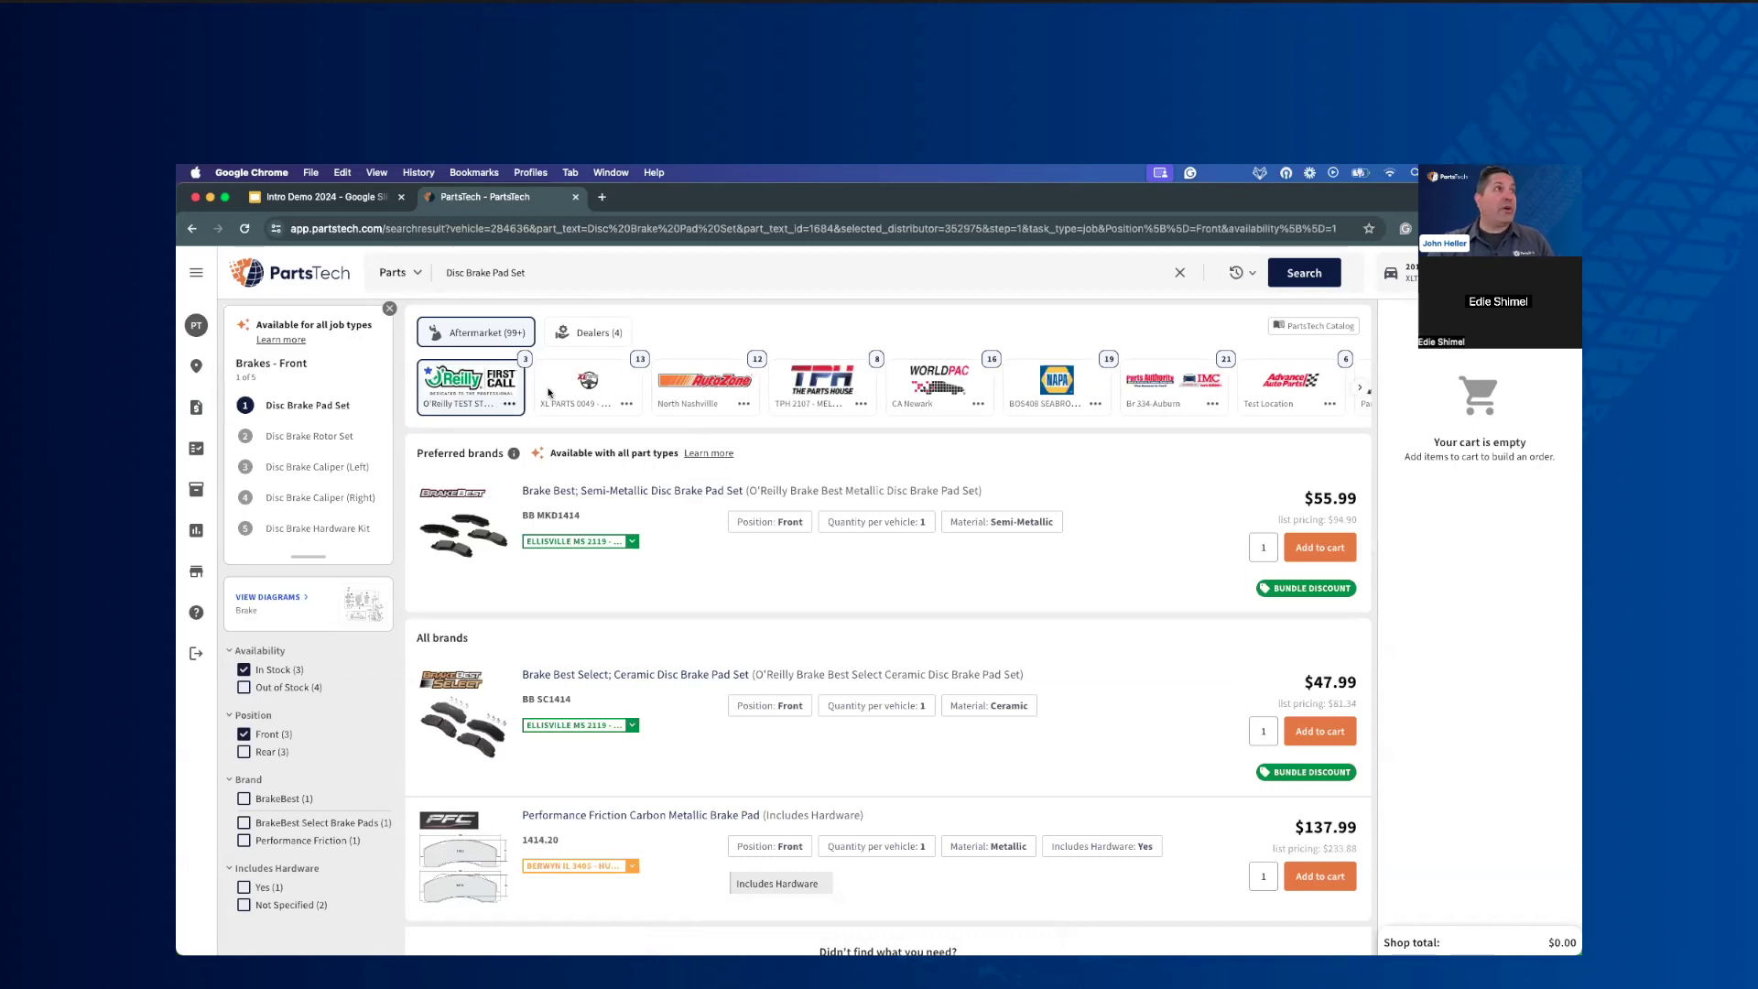
# Step: Compare front brake pad sets across suppliers and add O'Reilly's Brake Best Semi-Metallic pad set, BB MKD1414, to the cart
pyautogui.click(708, 387)
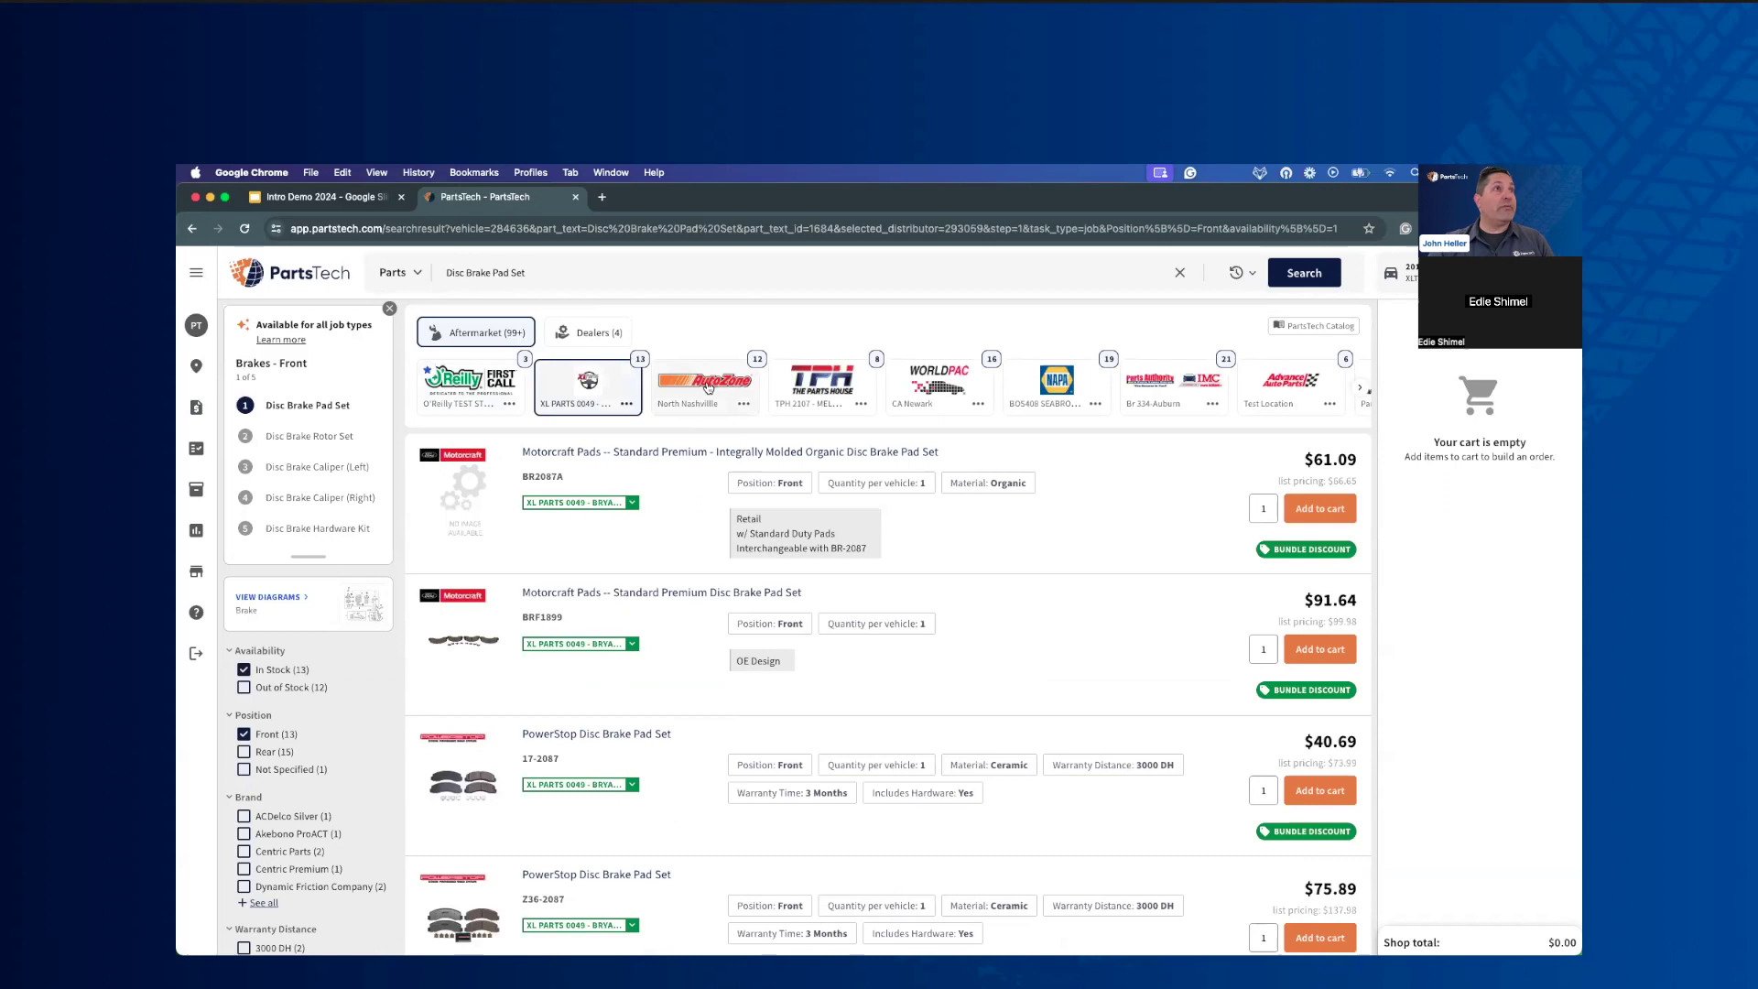
pyautogui.click(924, 385)
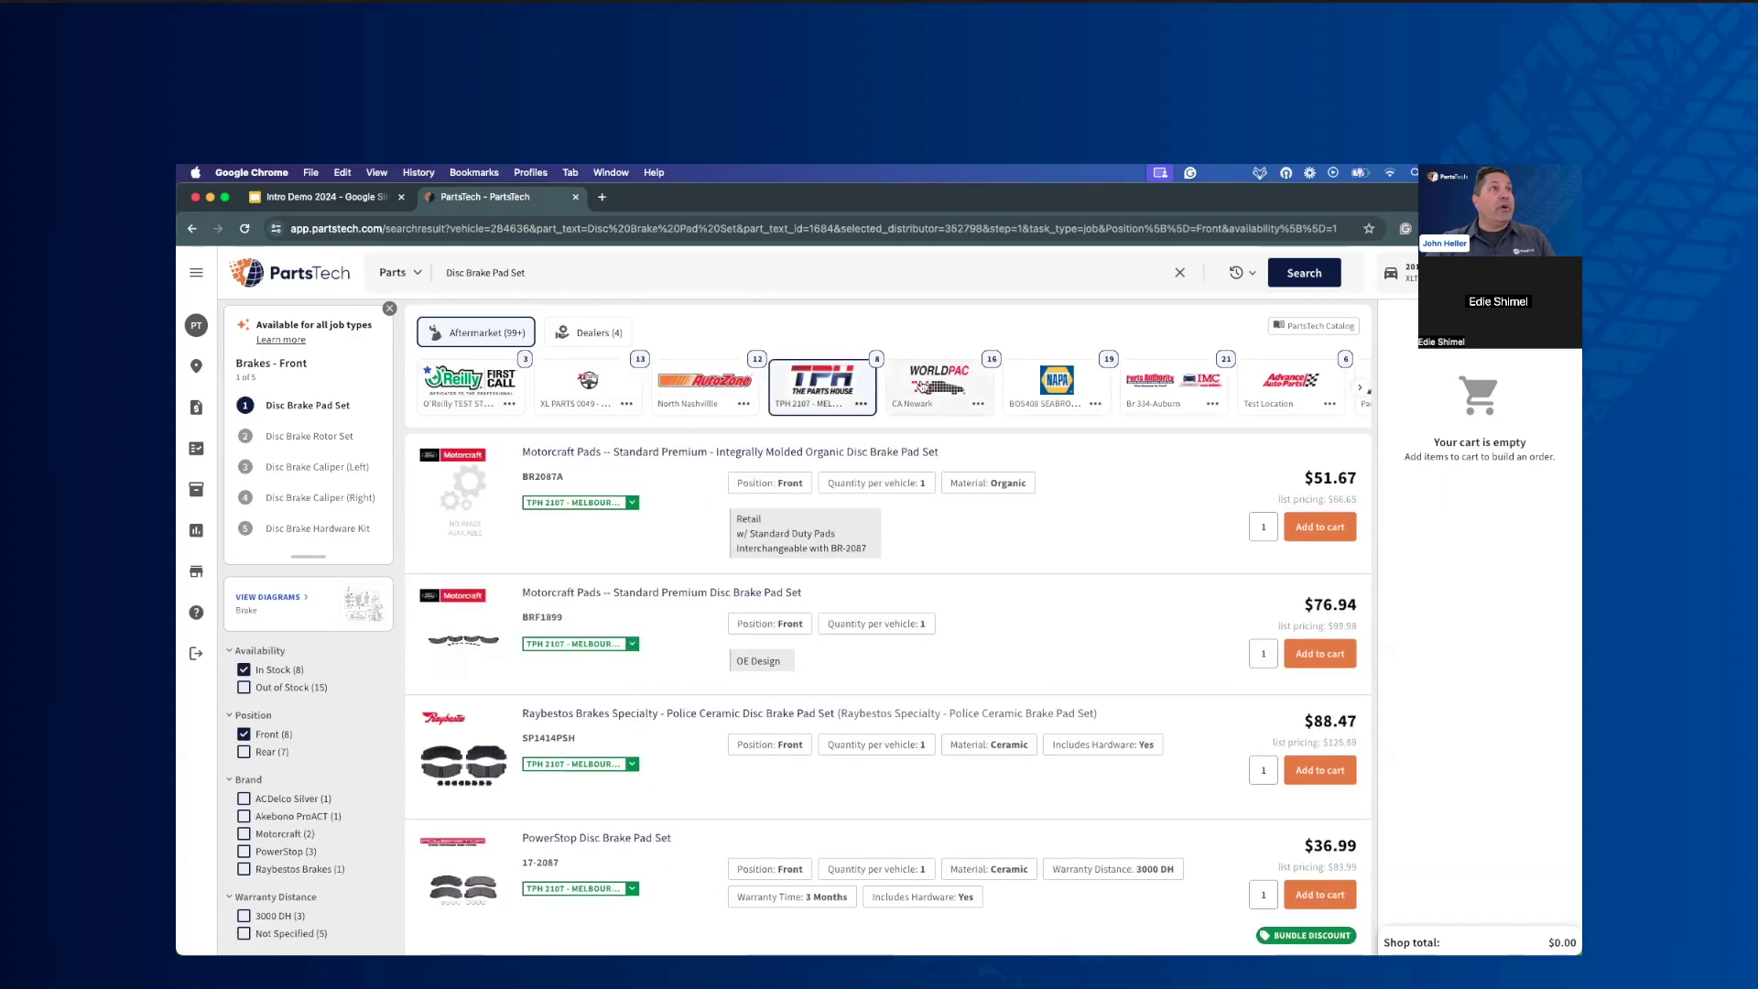
pyautogui.click(469, 383)
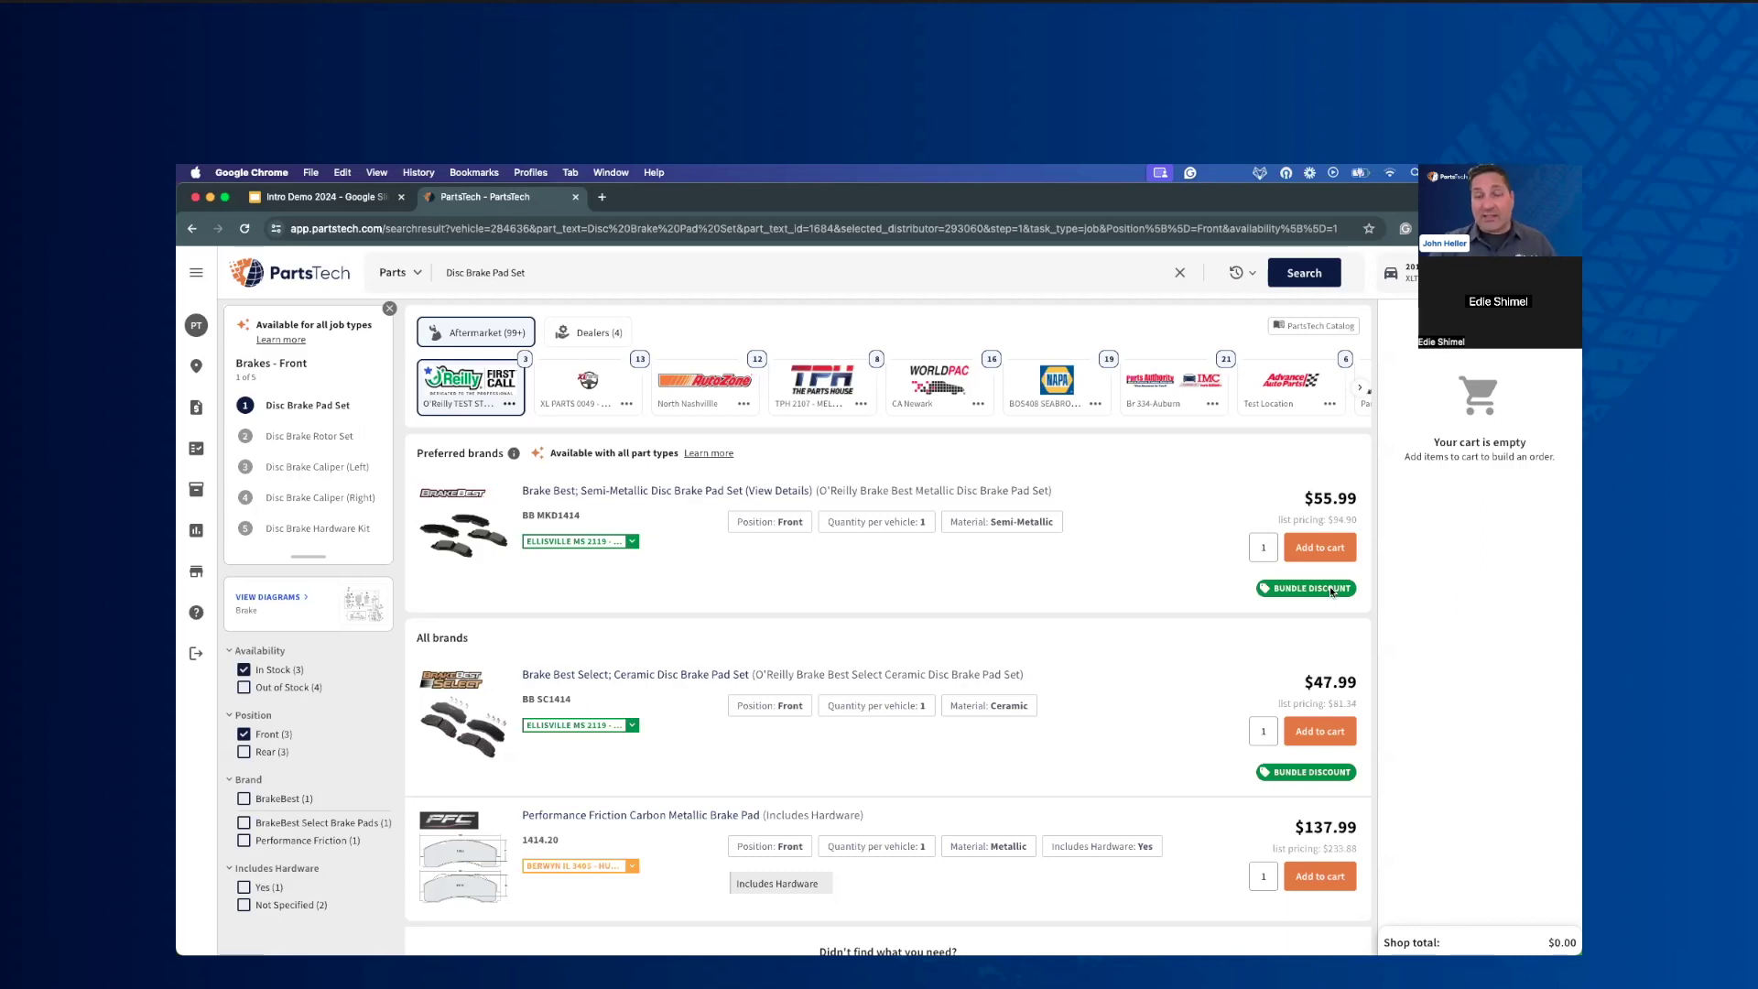
pyautogui.click(1301, 548)
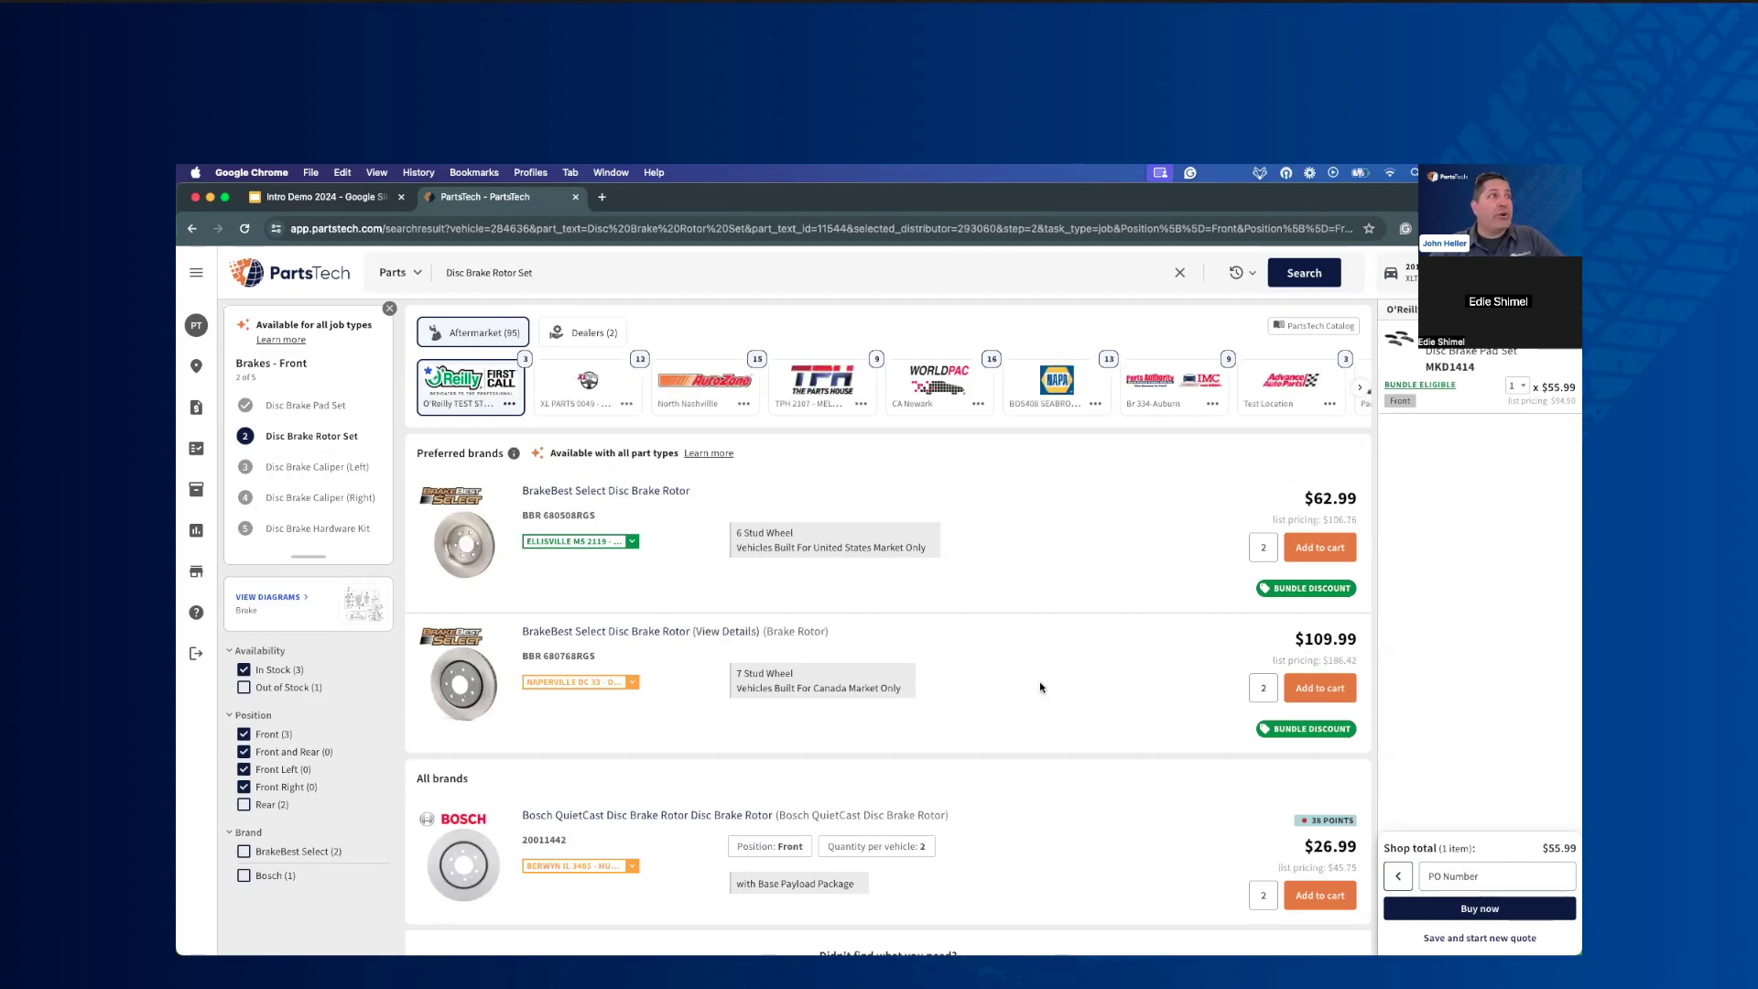
# Step: Add two BrakeBest Select disc brake rotors, BBR 680768RGS, to the cart and highlight the bundled savings
pyautogui.scroll(-3, 1040, 687)
pyautogui.scroll(3, 1040, 687)
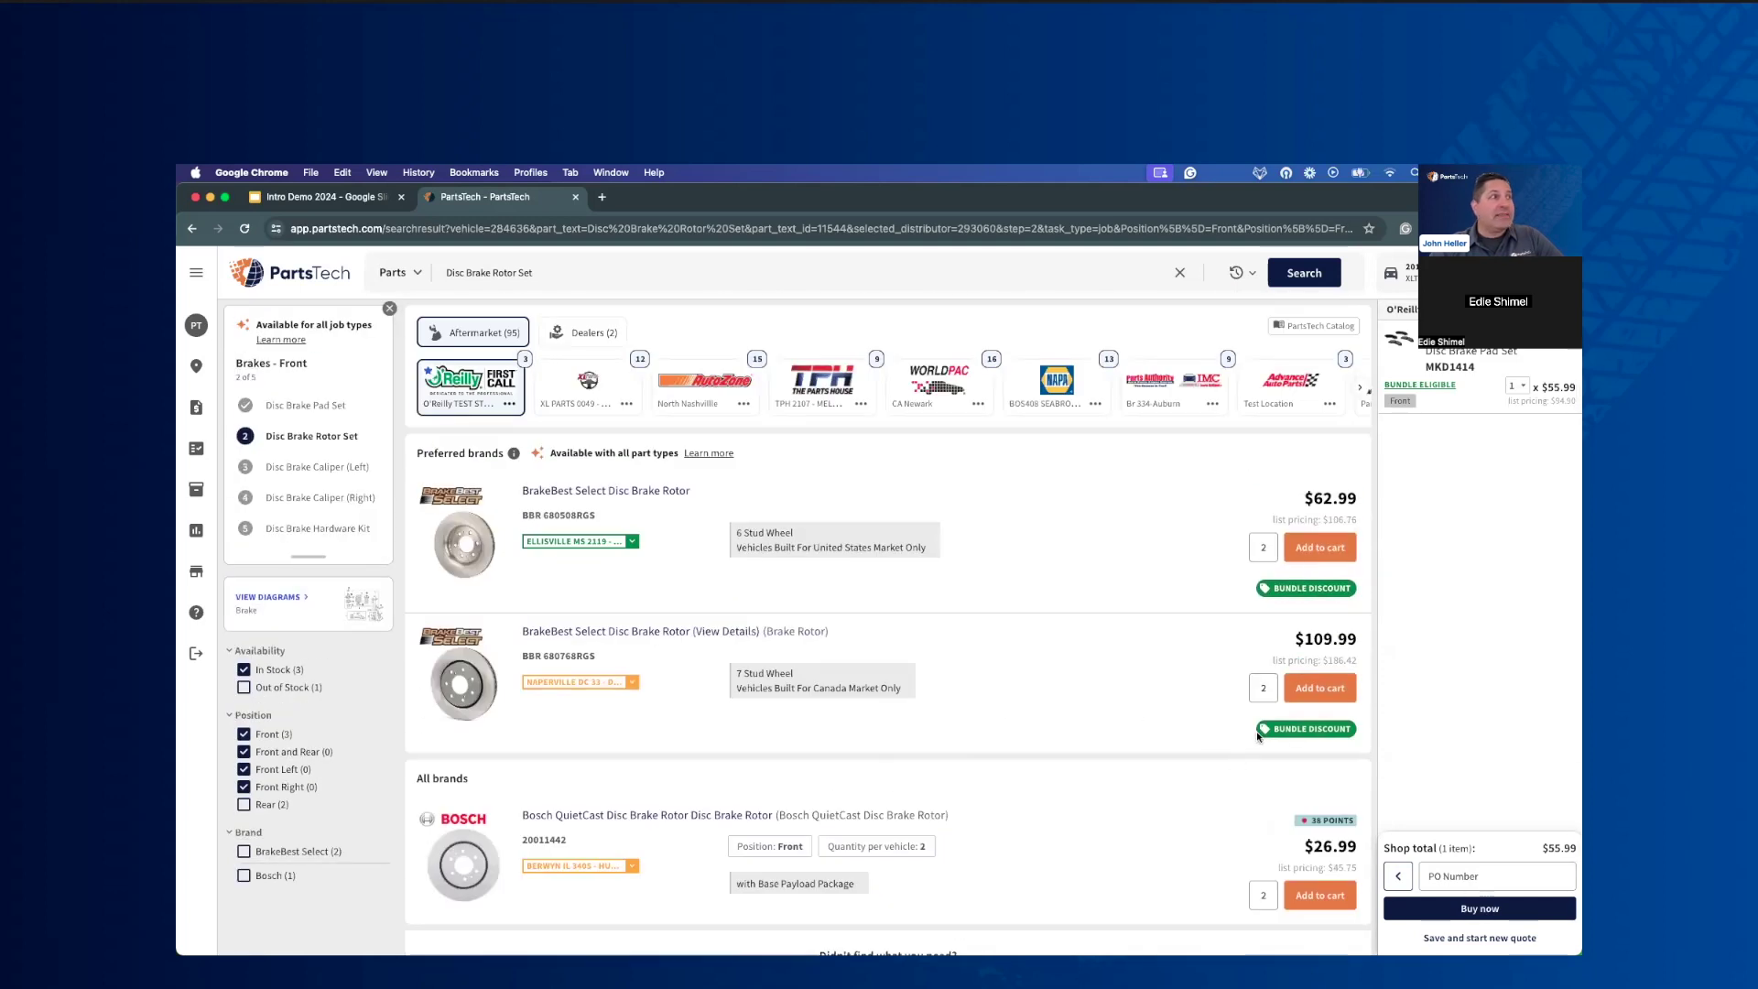
pyautogui.click(1319, 688)
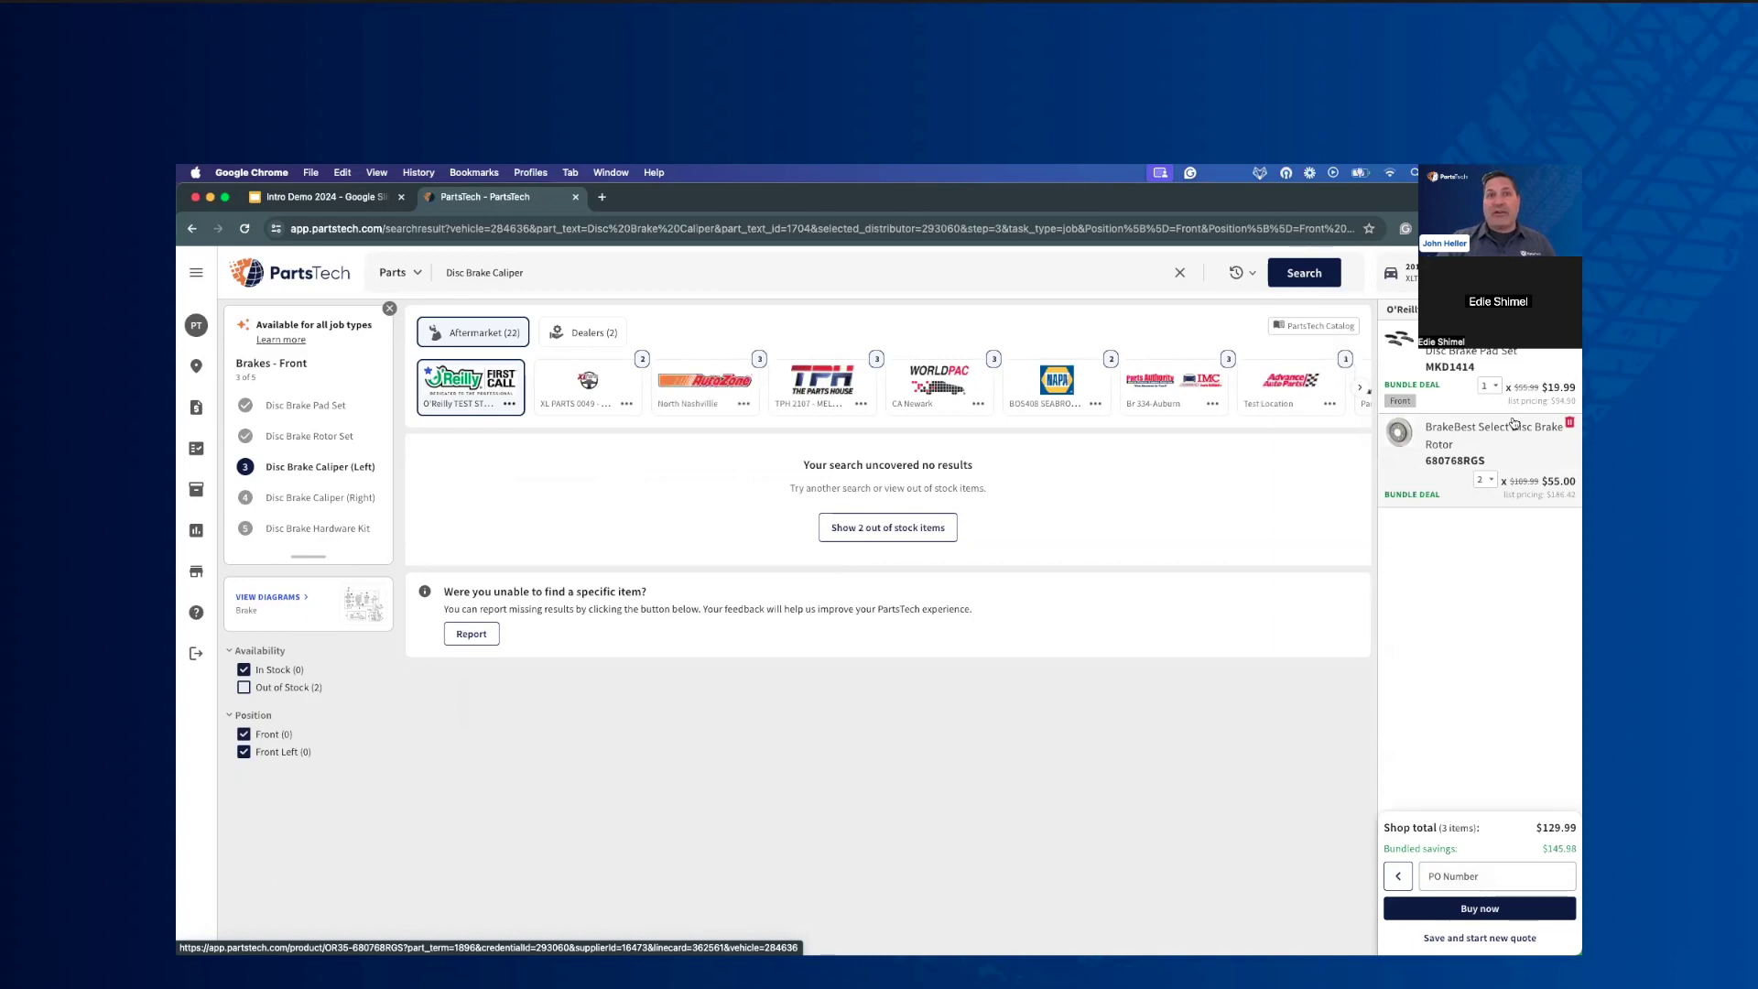
pyautogui.moveTo(1384, 848); pyautogui.dragTo(1573, 848)
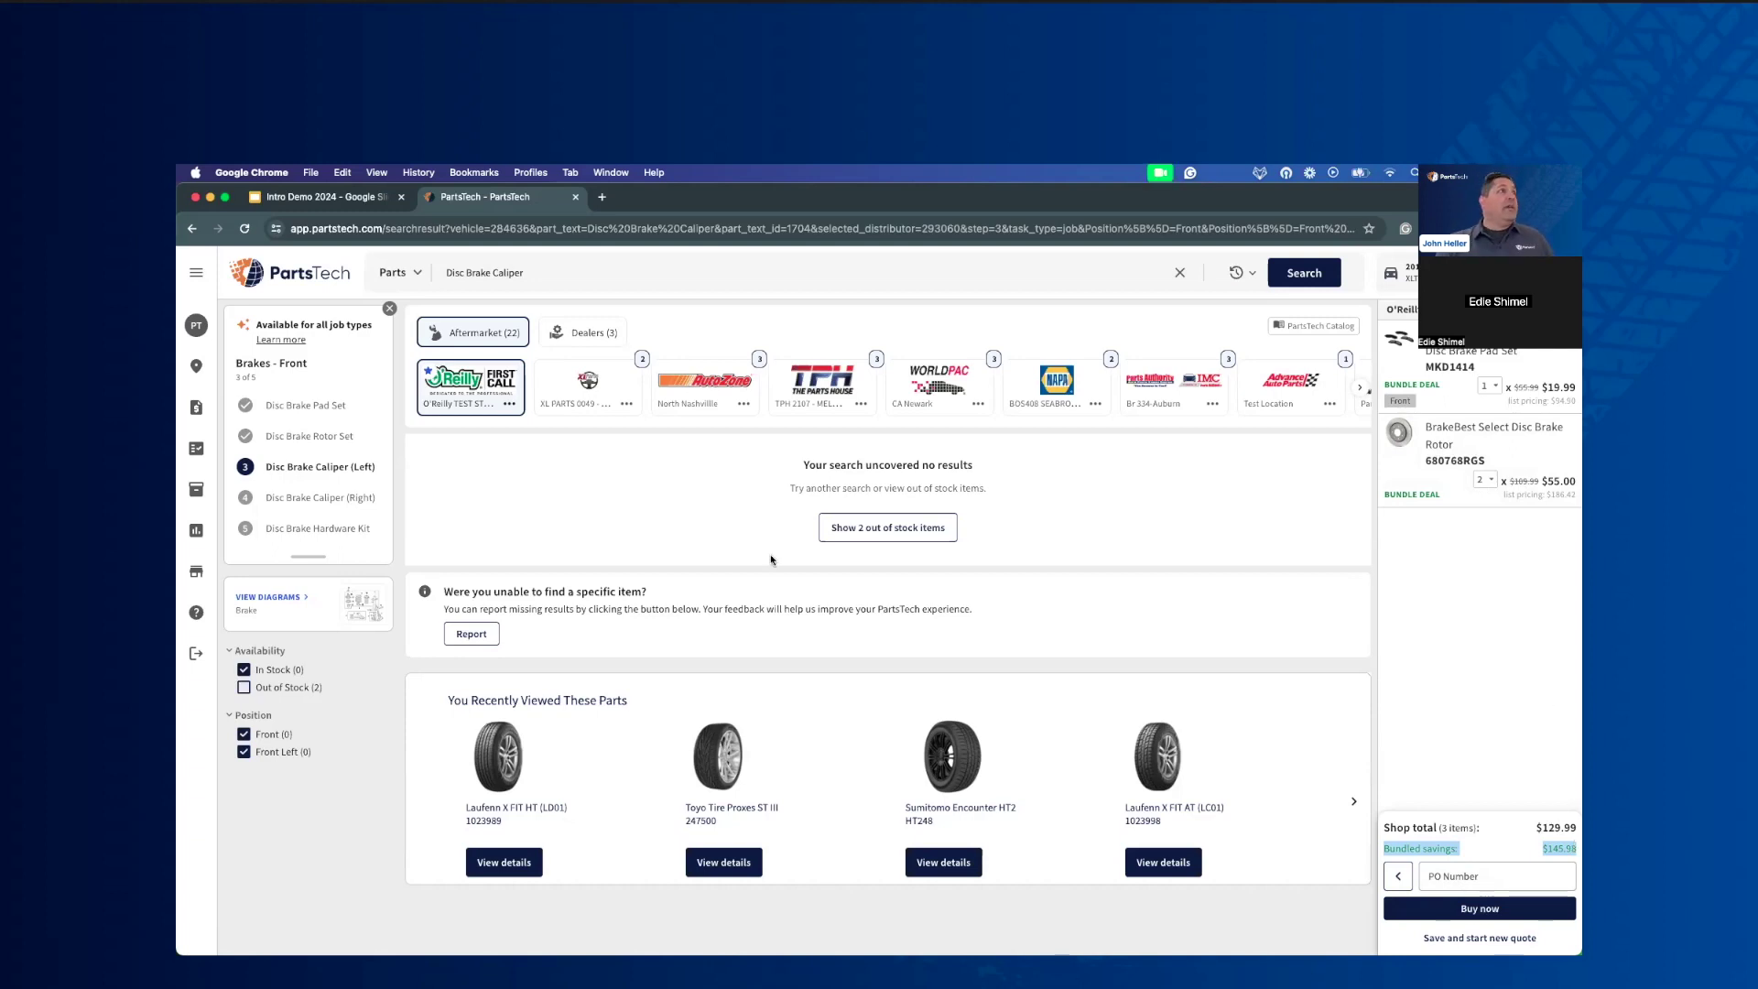
# Step: Go to the Disc Brake Caliper (Right) part of the job and add XL Parts' Motorcraft BRCF300 un-loaded caliper to the cart
pyautogui.click(305, 500)
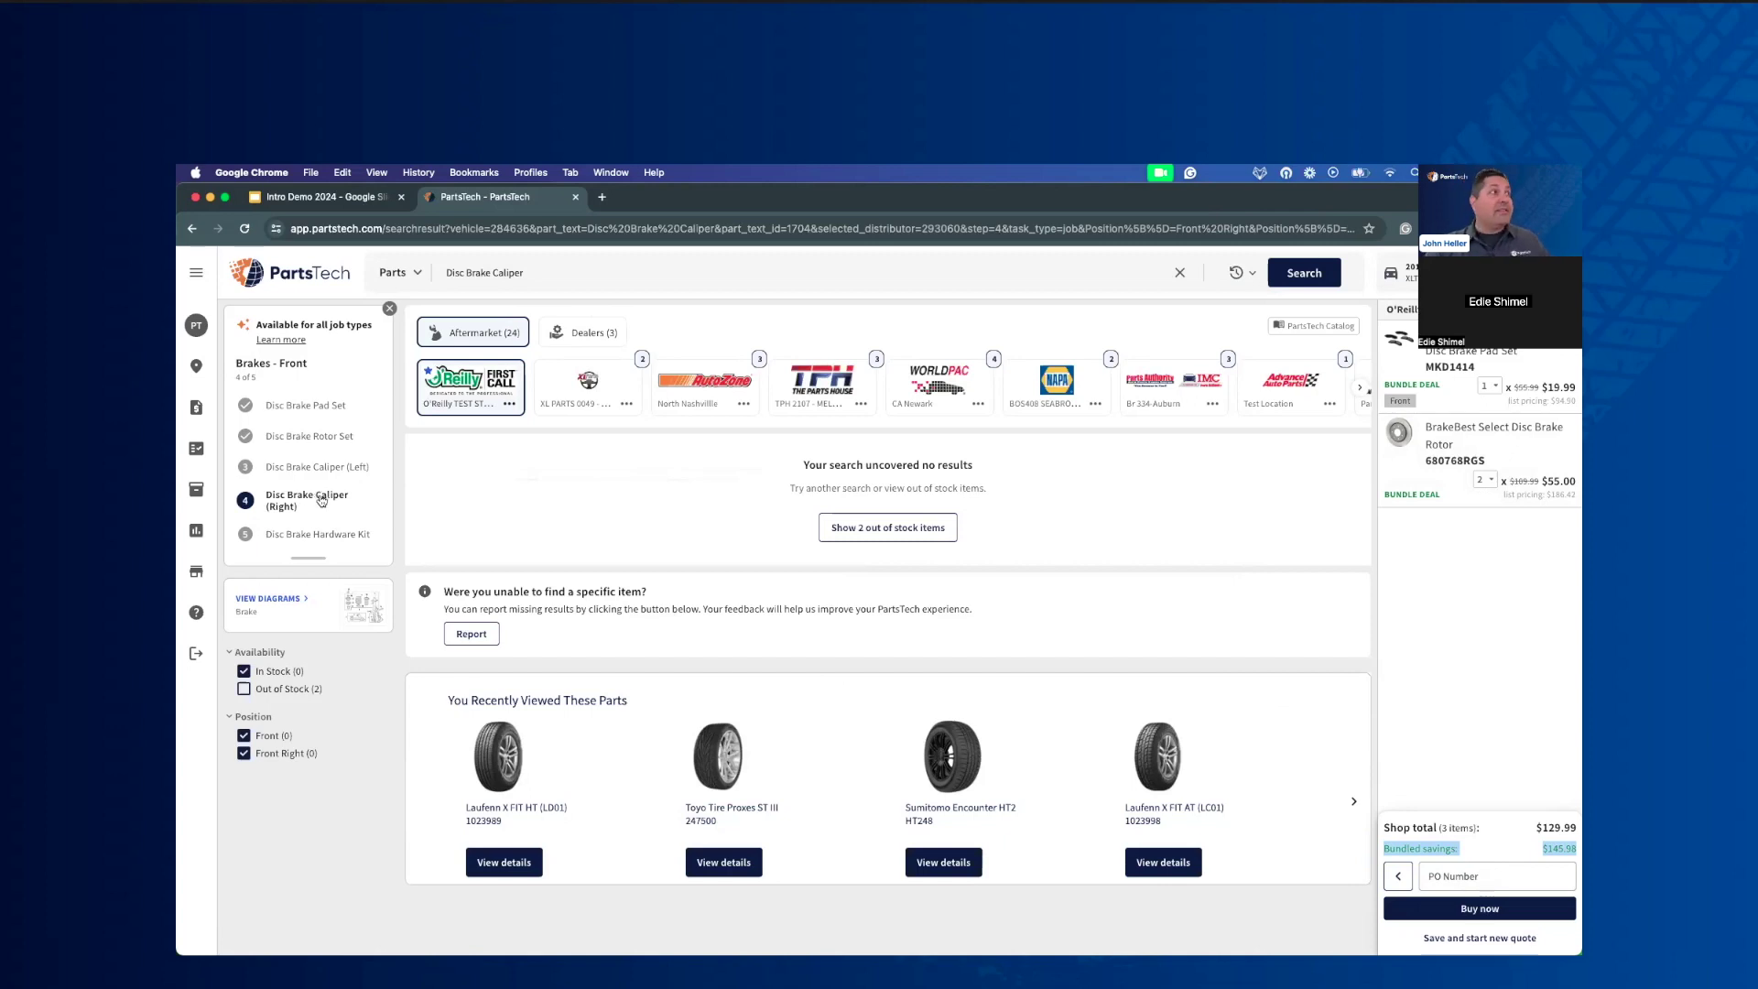
pyautogui.click(317, 535)
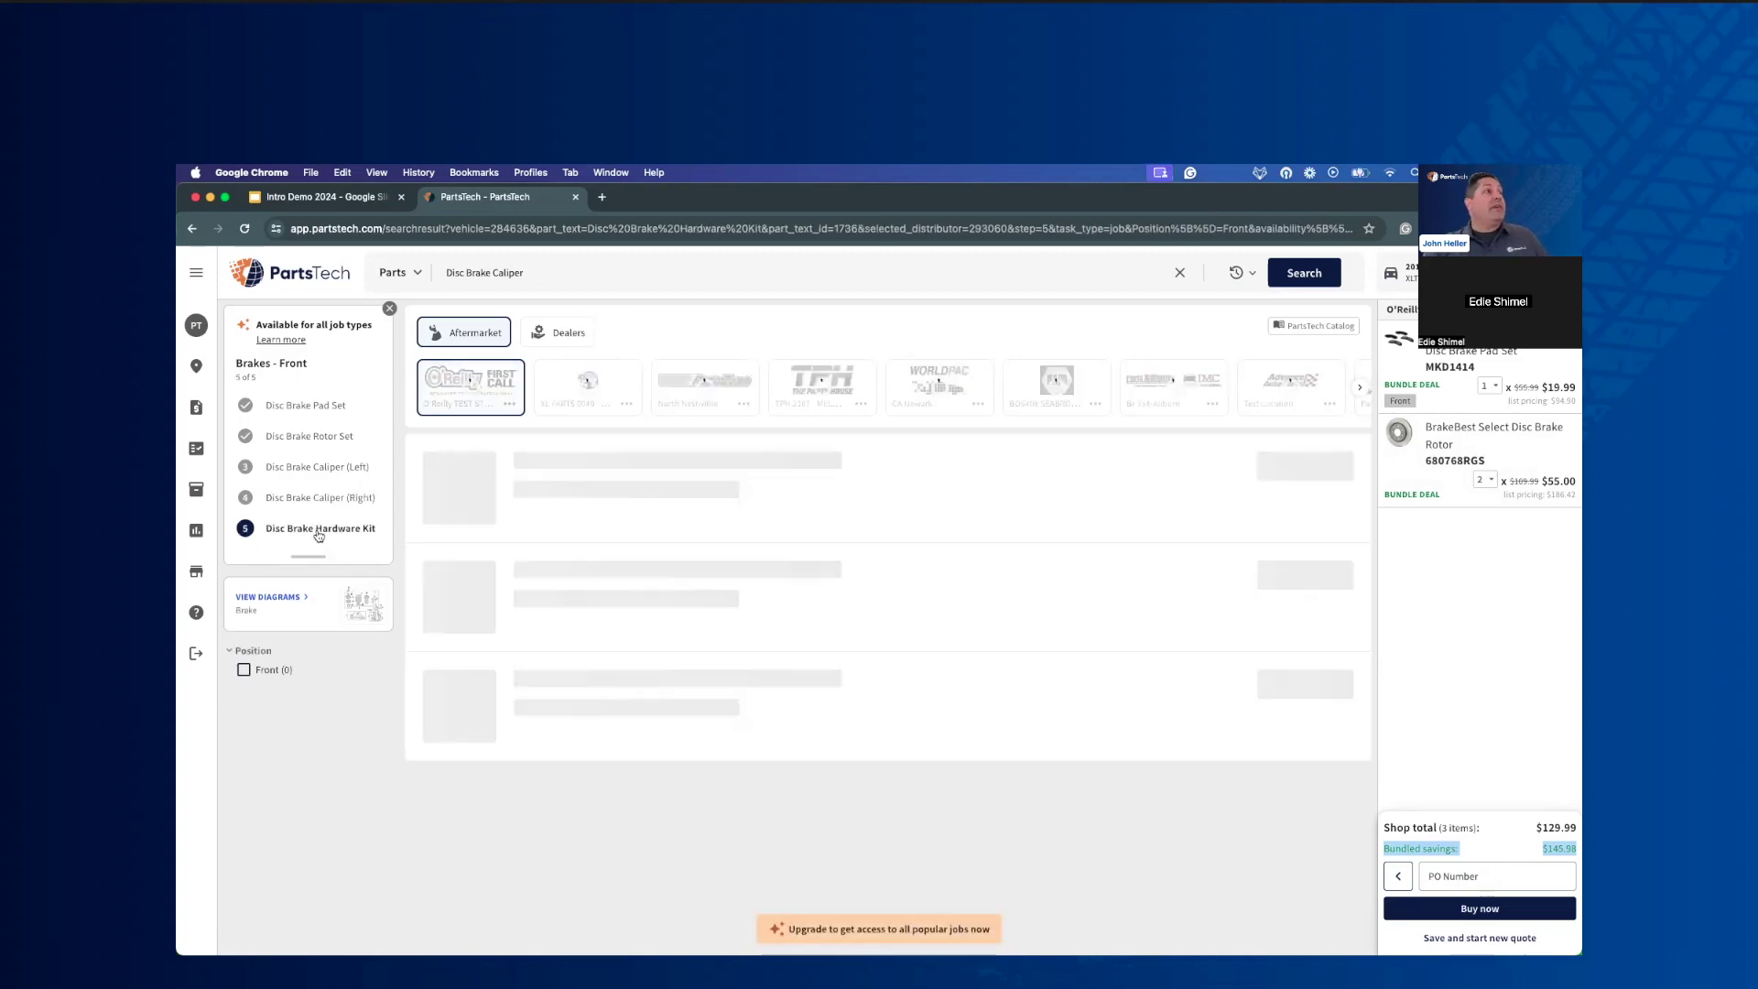
pyautogui.click(307, 503)
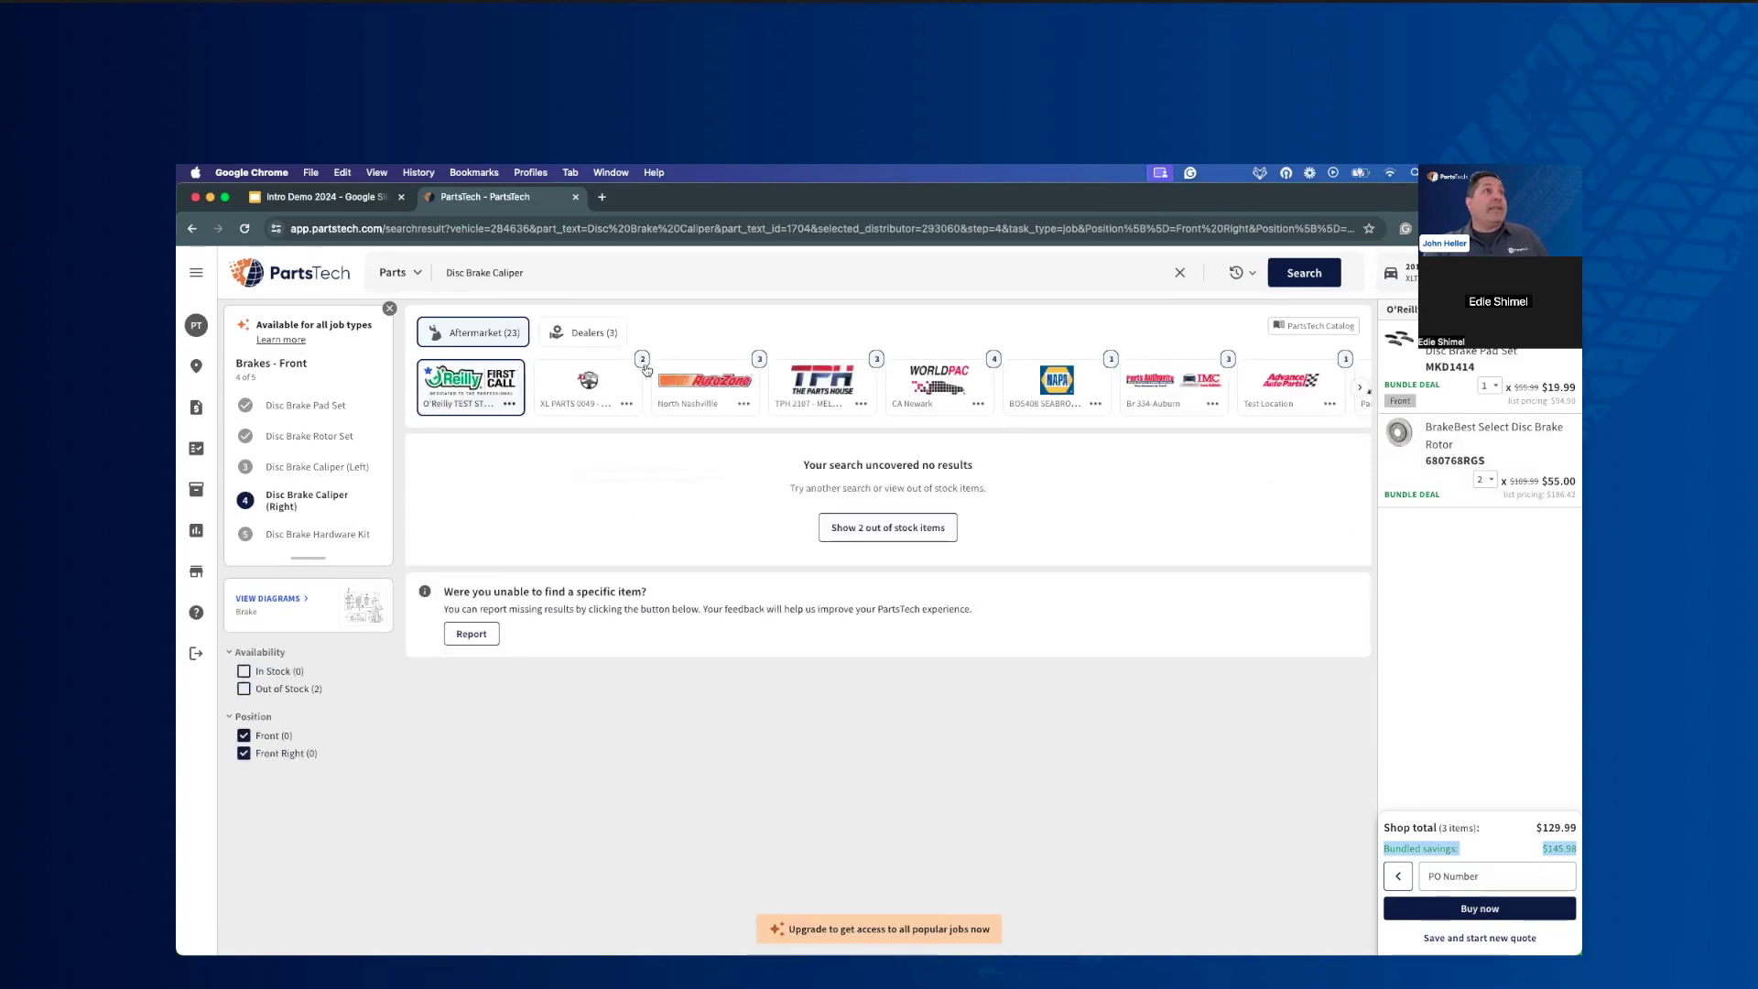
pyautogui.click(577, 371)
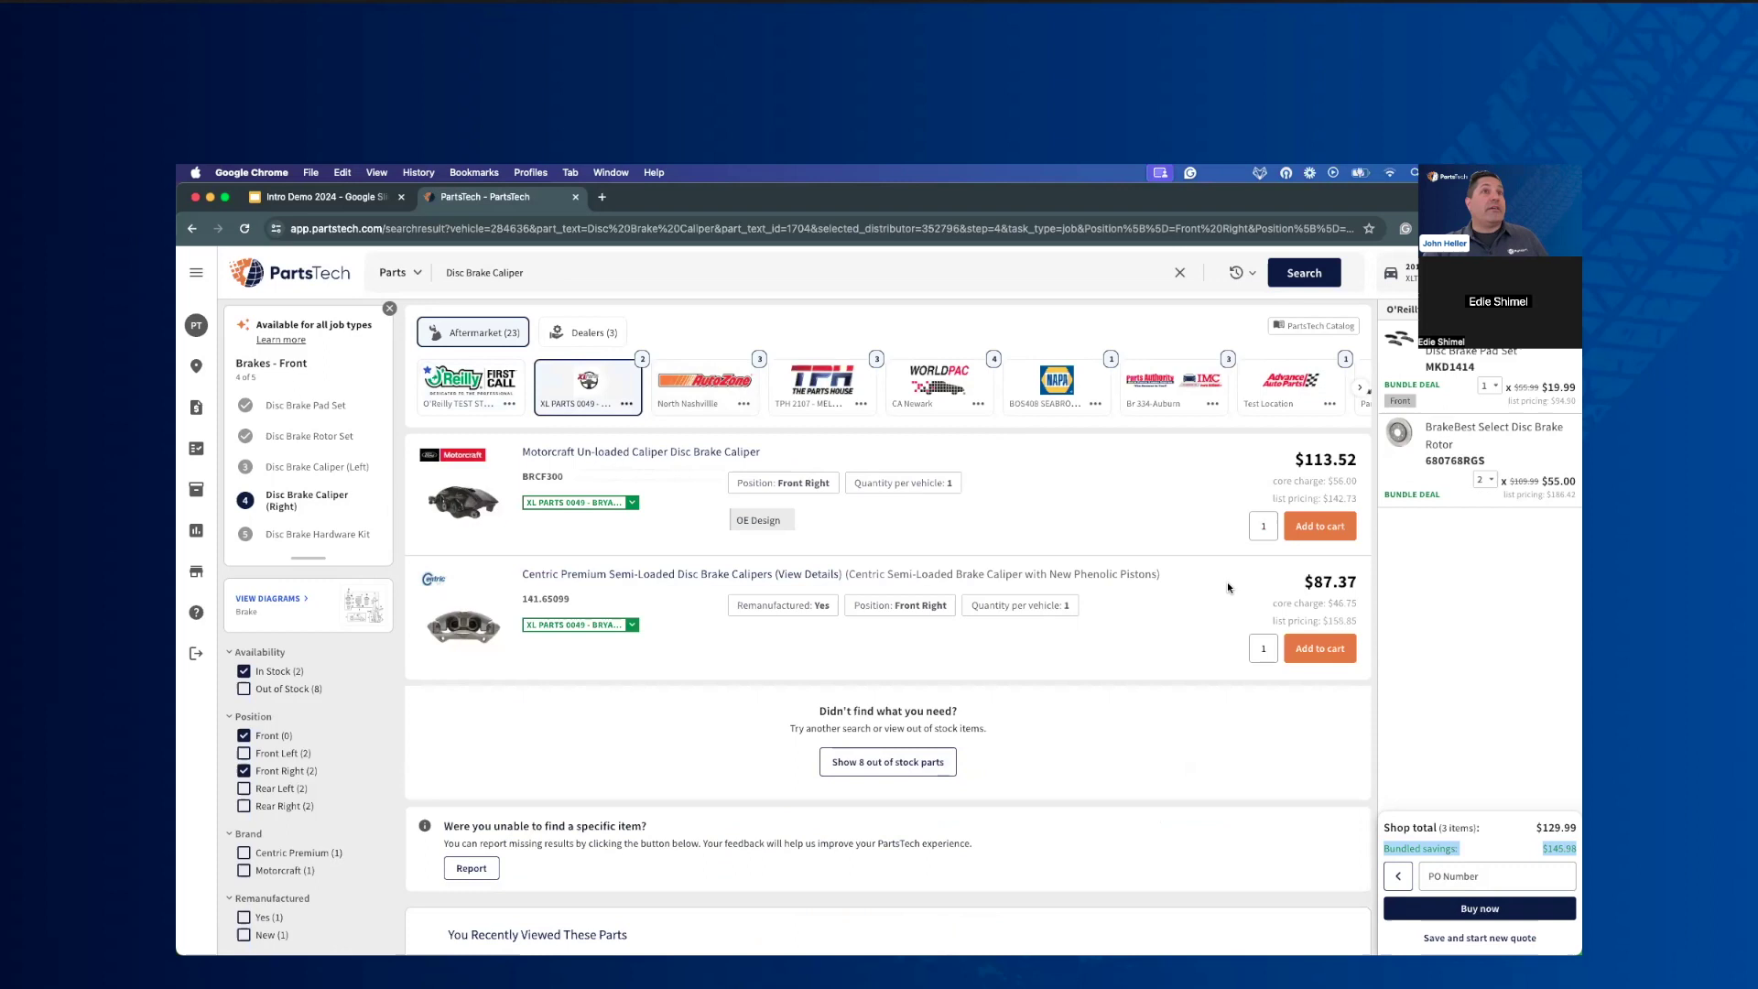
pyautogui.click(1298, 532)
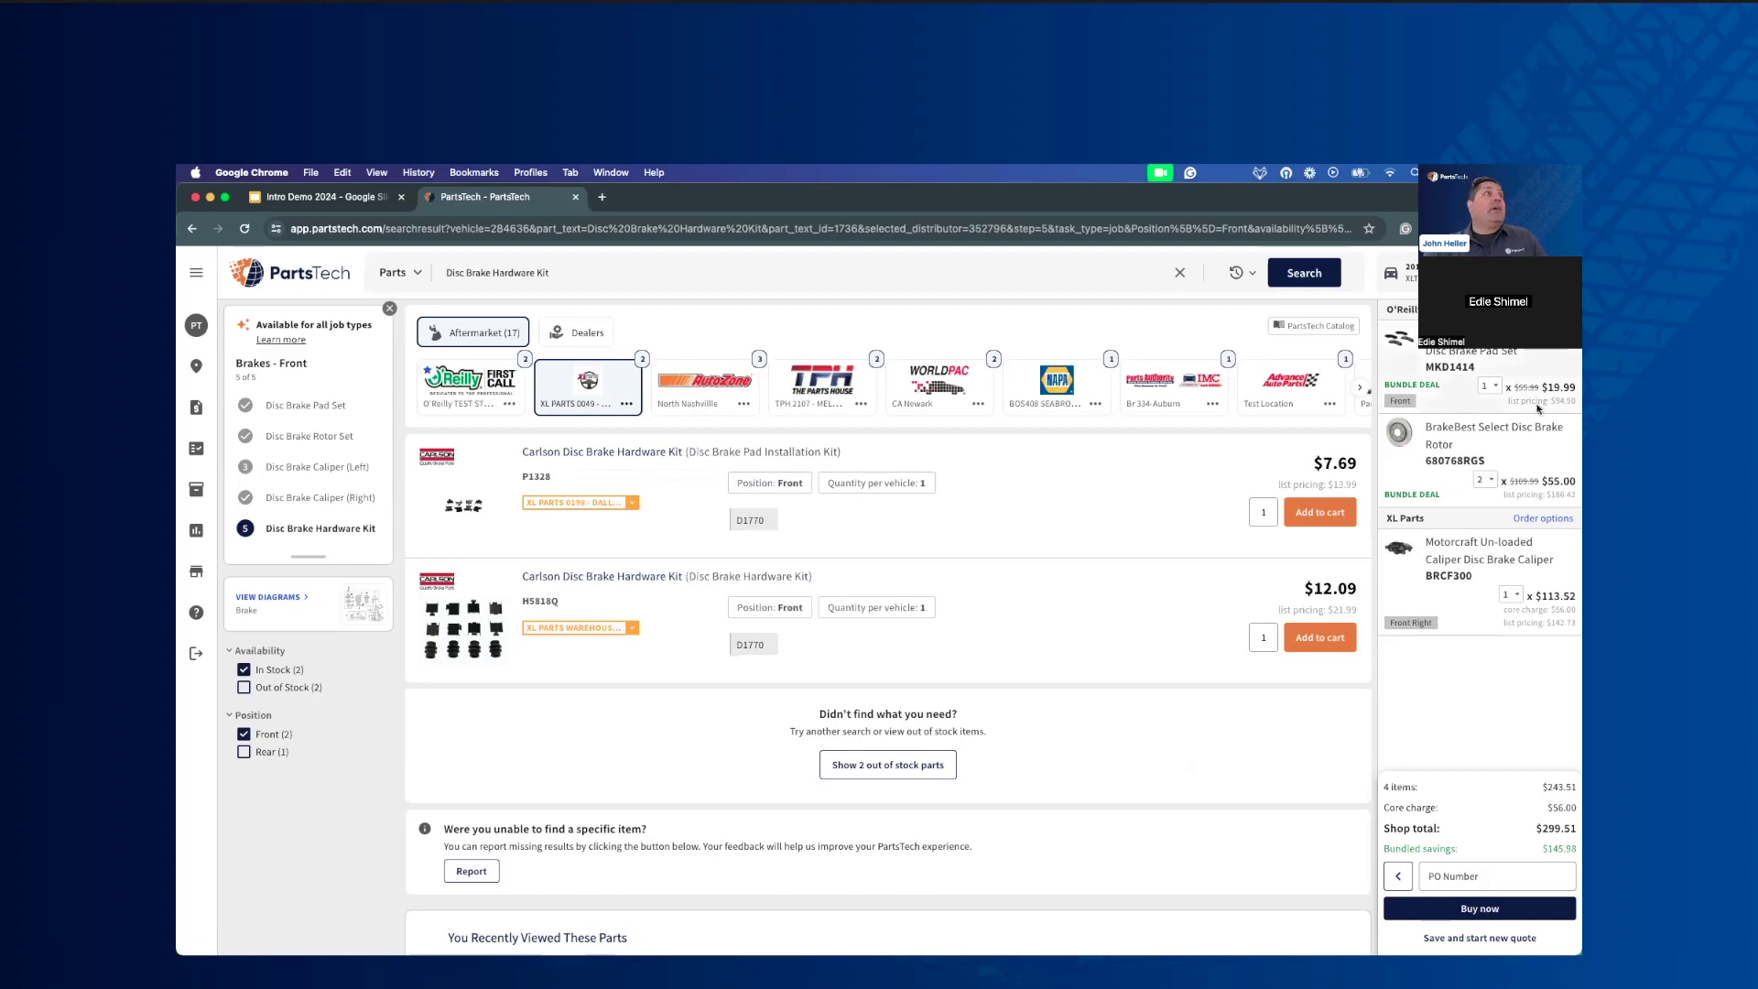
# Step: Replace the current part search with part number FA-1883 across all brands
pyautogui.click(1180, 273)
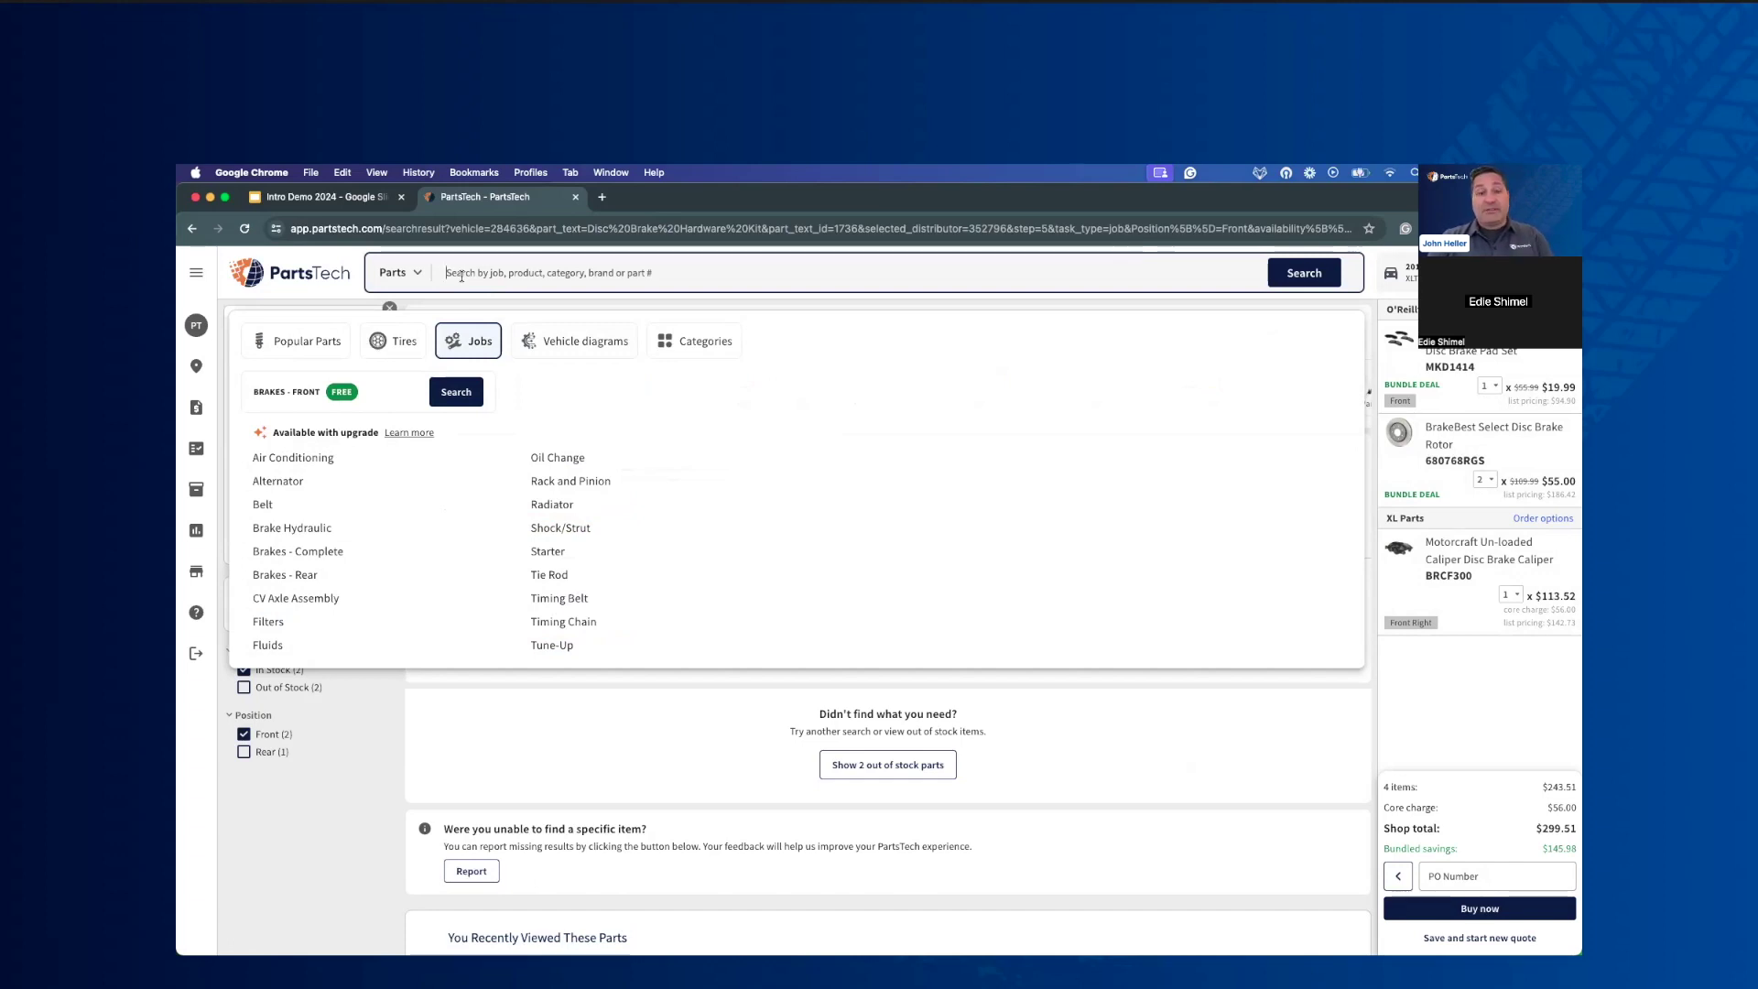
pyautogui.write('fa')
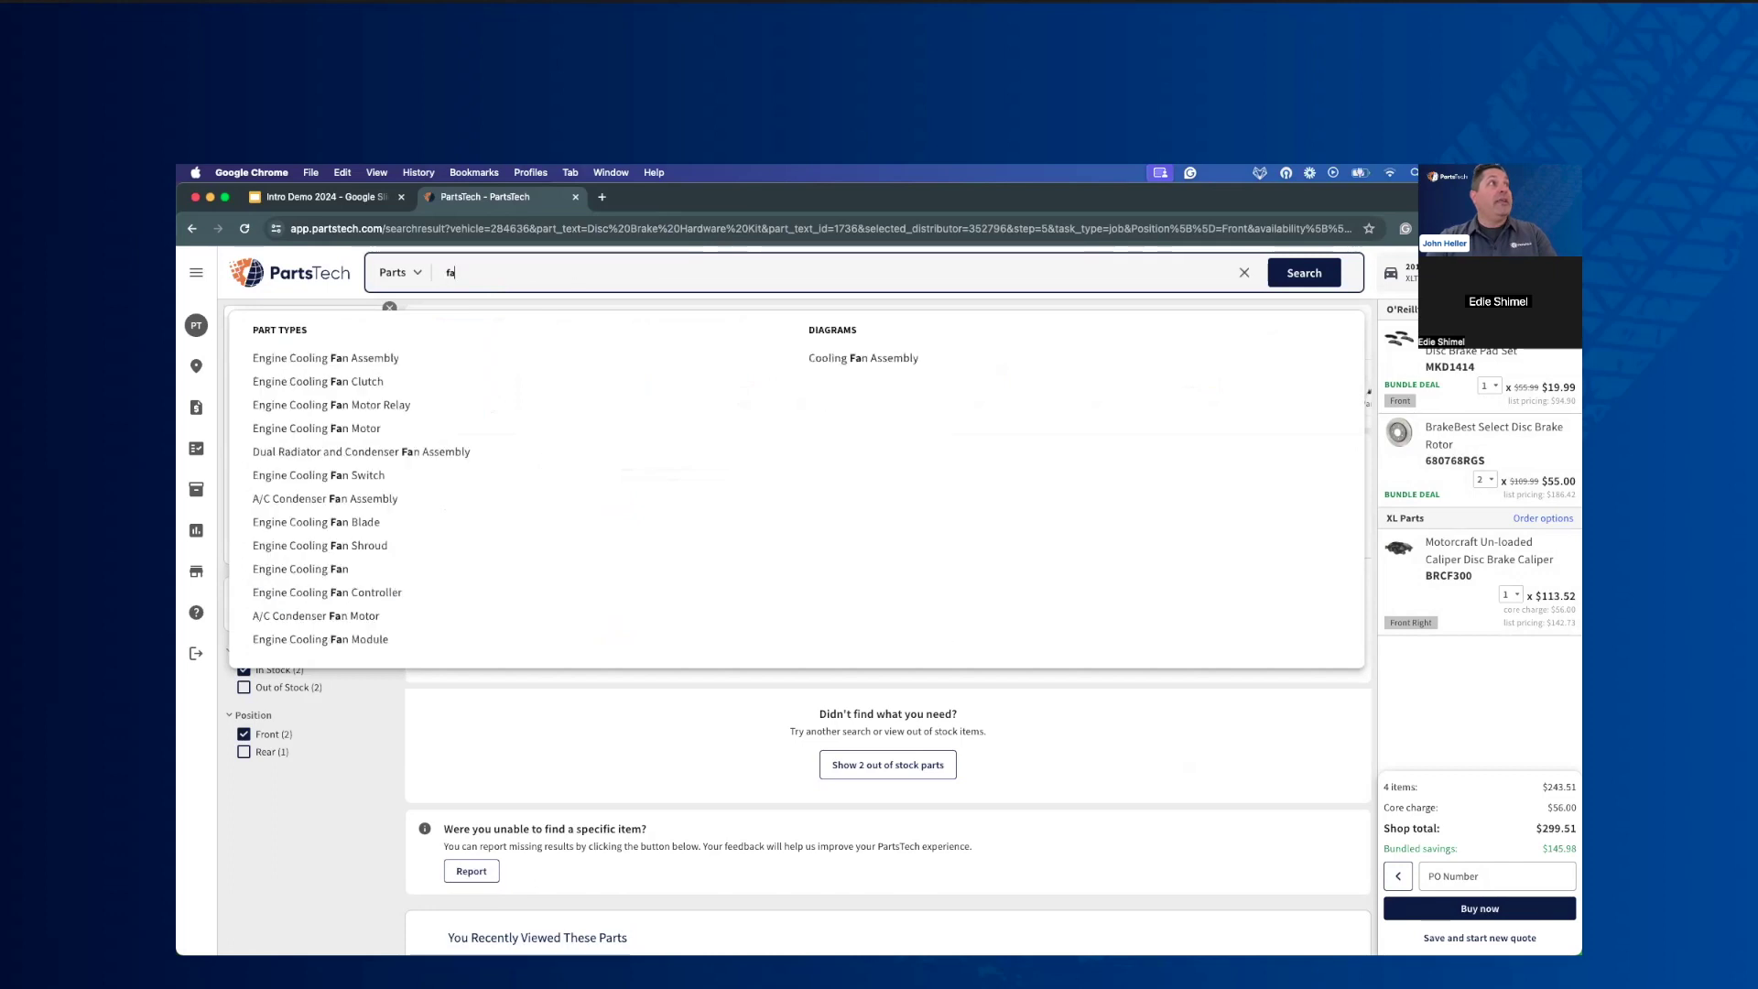
pyautogui.write('1883')
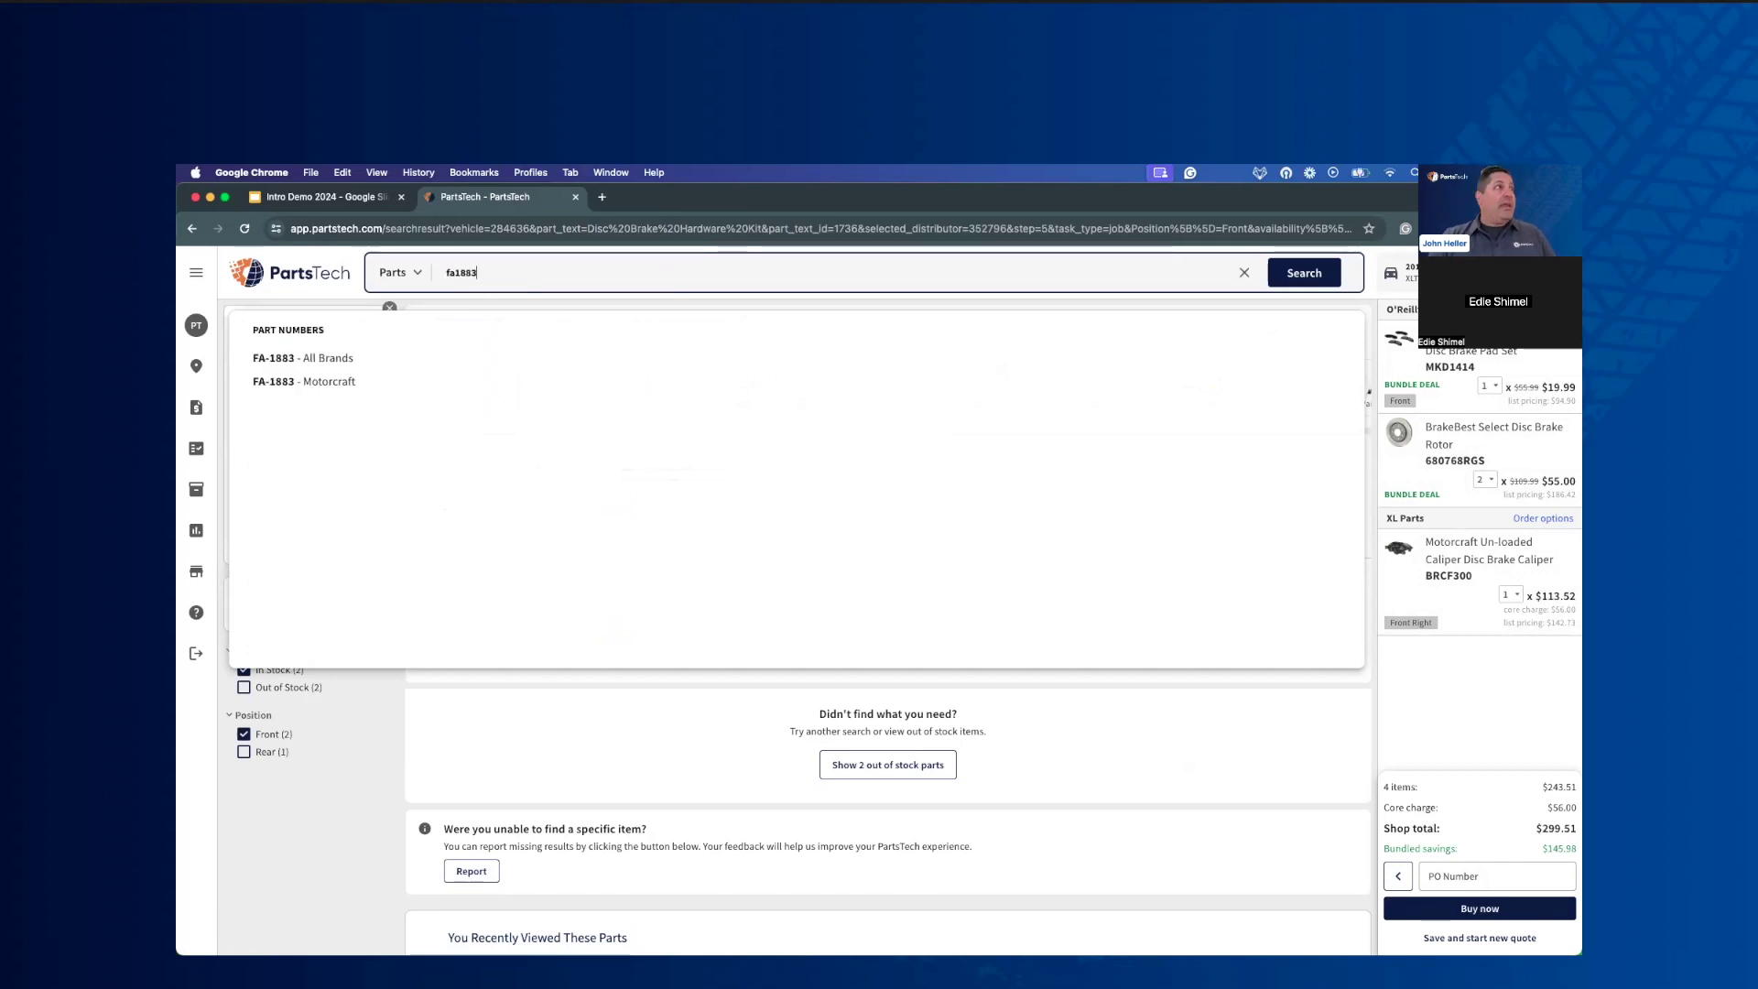
pyautogui.click(299, 357)
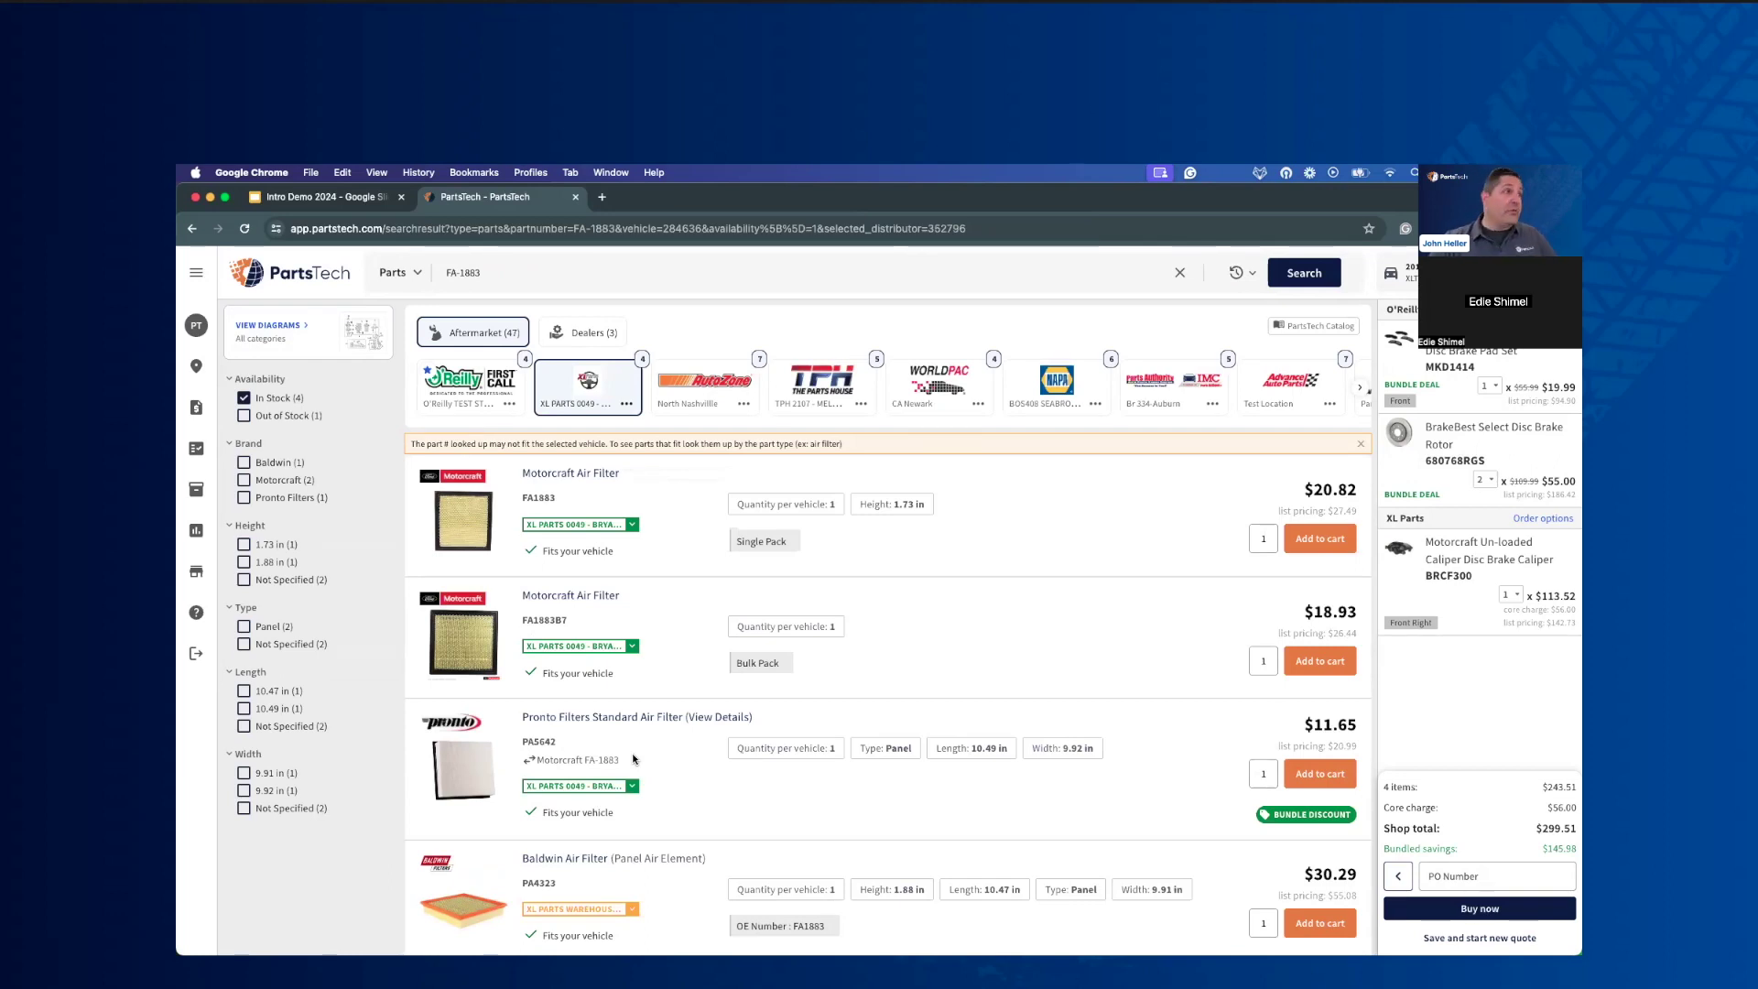
# Step: Remove the existing Pronto oil filter from the XL Parts stock order and look up part number s9018R under all brands
pyautogui.click(197, 451)
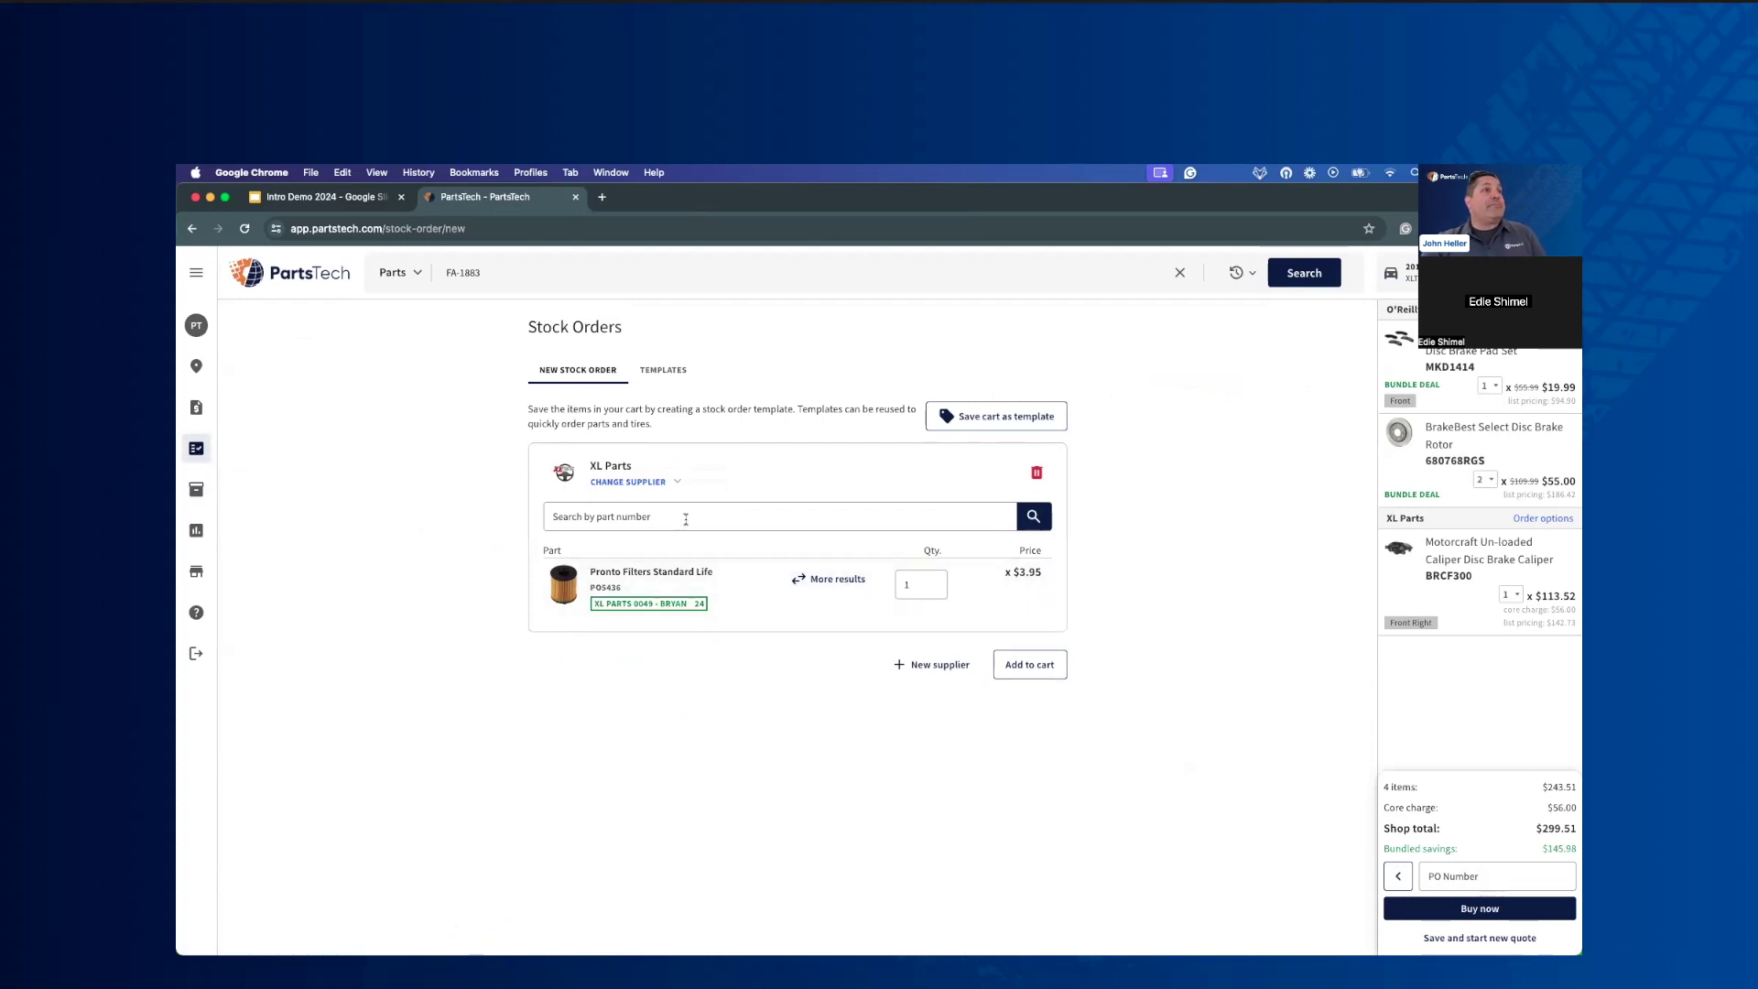
pyautogui.click(1029, 604)
pyautogui.click(585, 516)
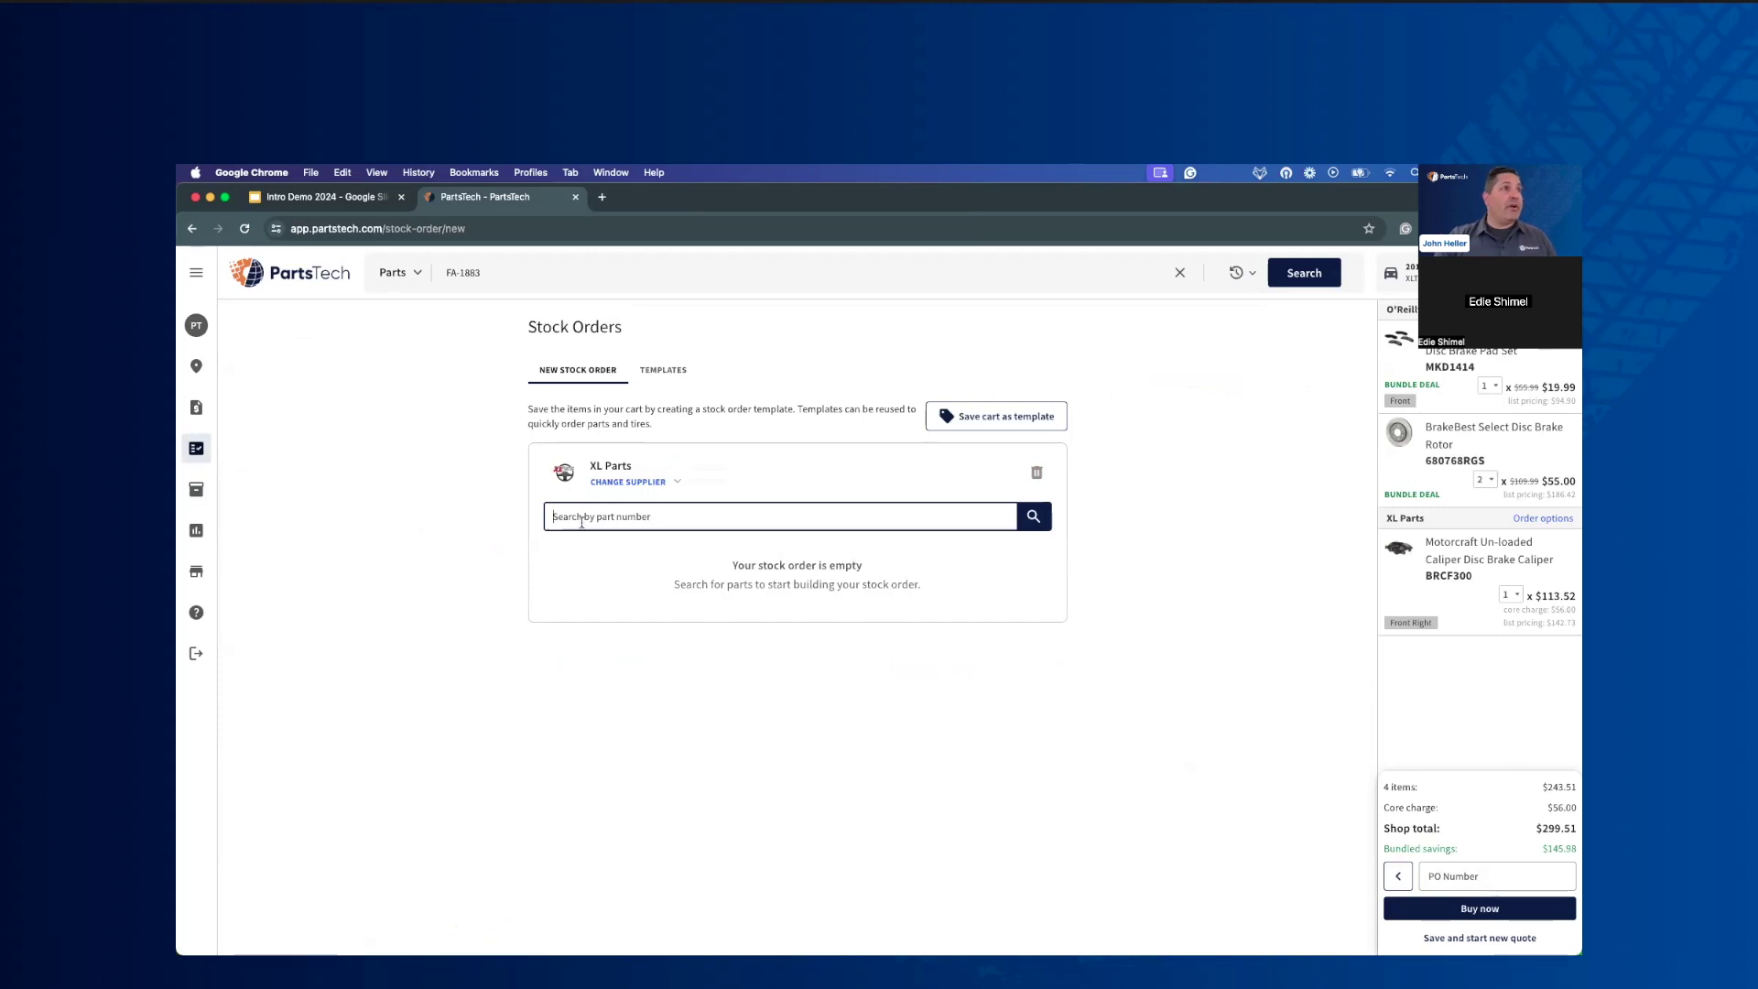
pyautogui.write('s9')
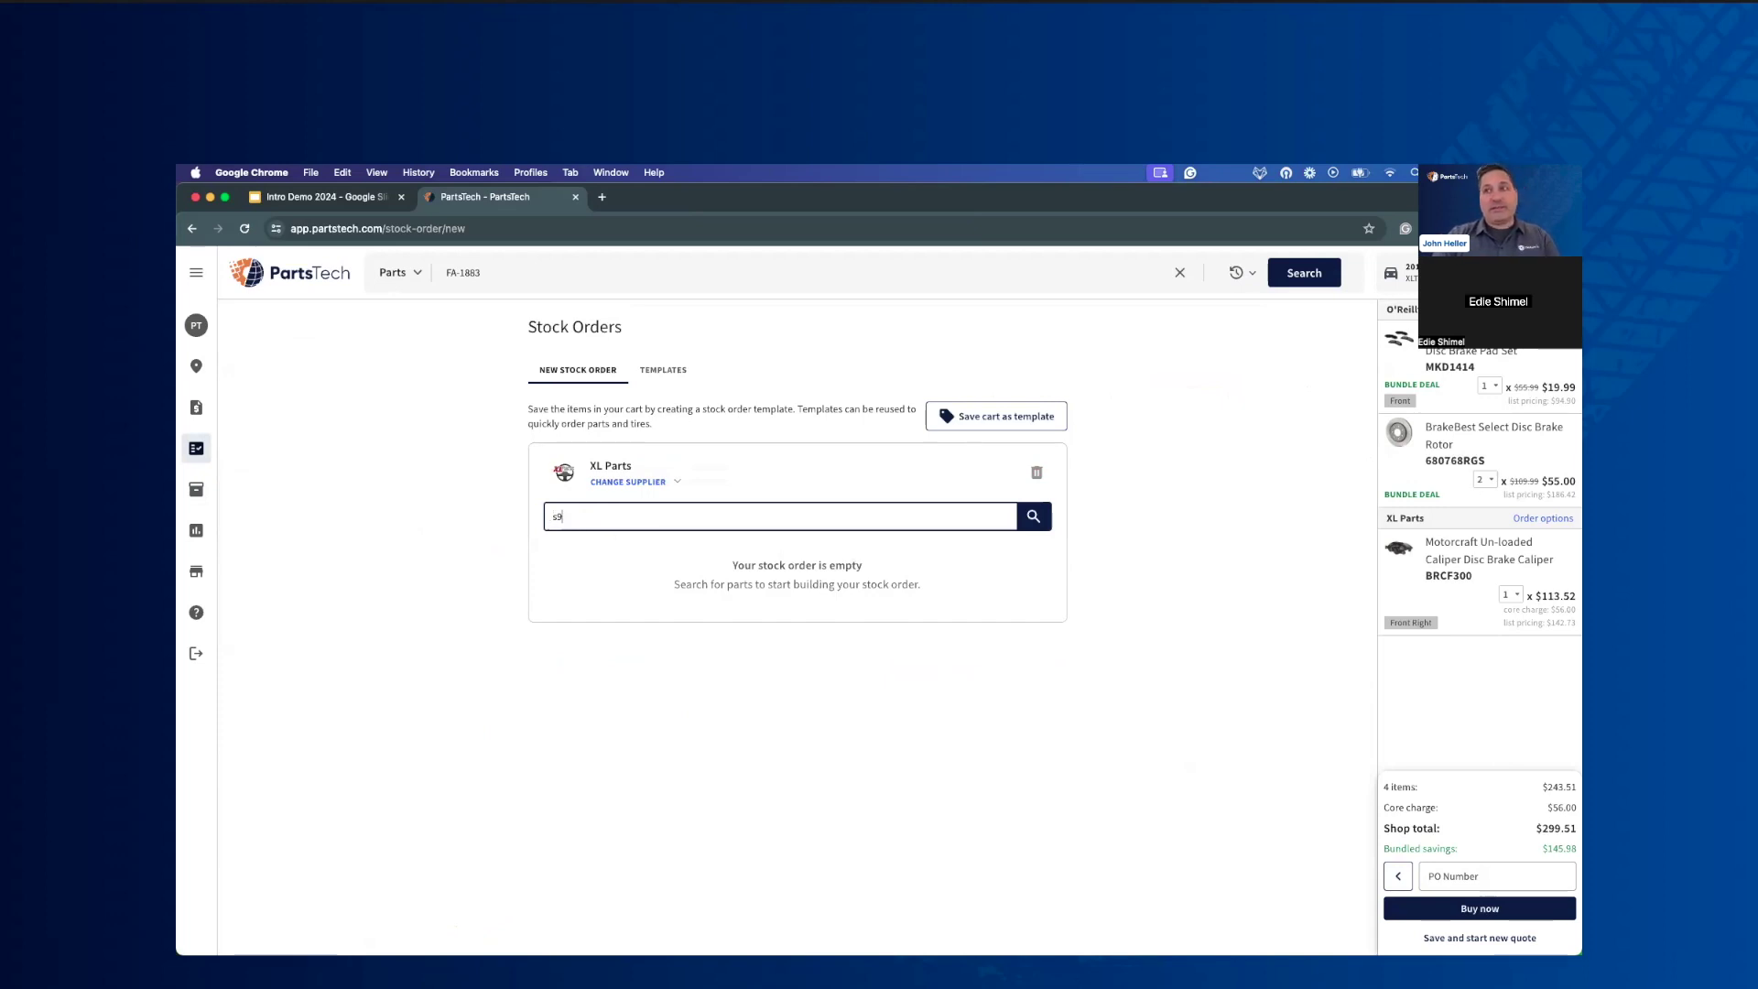
pyautogui.write('0188')
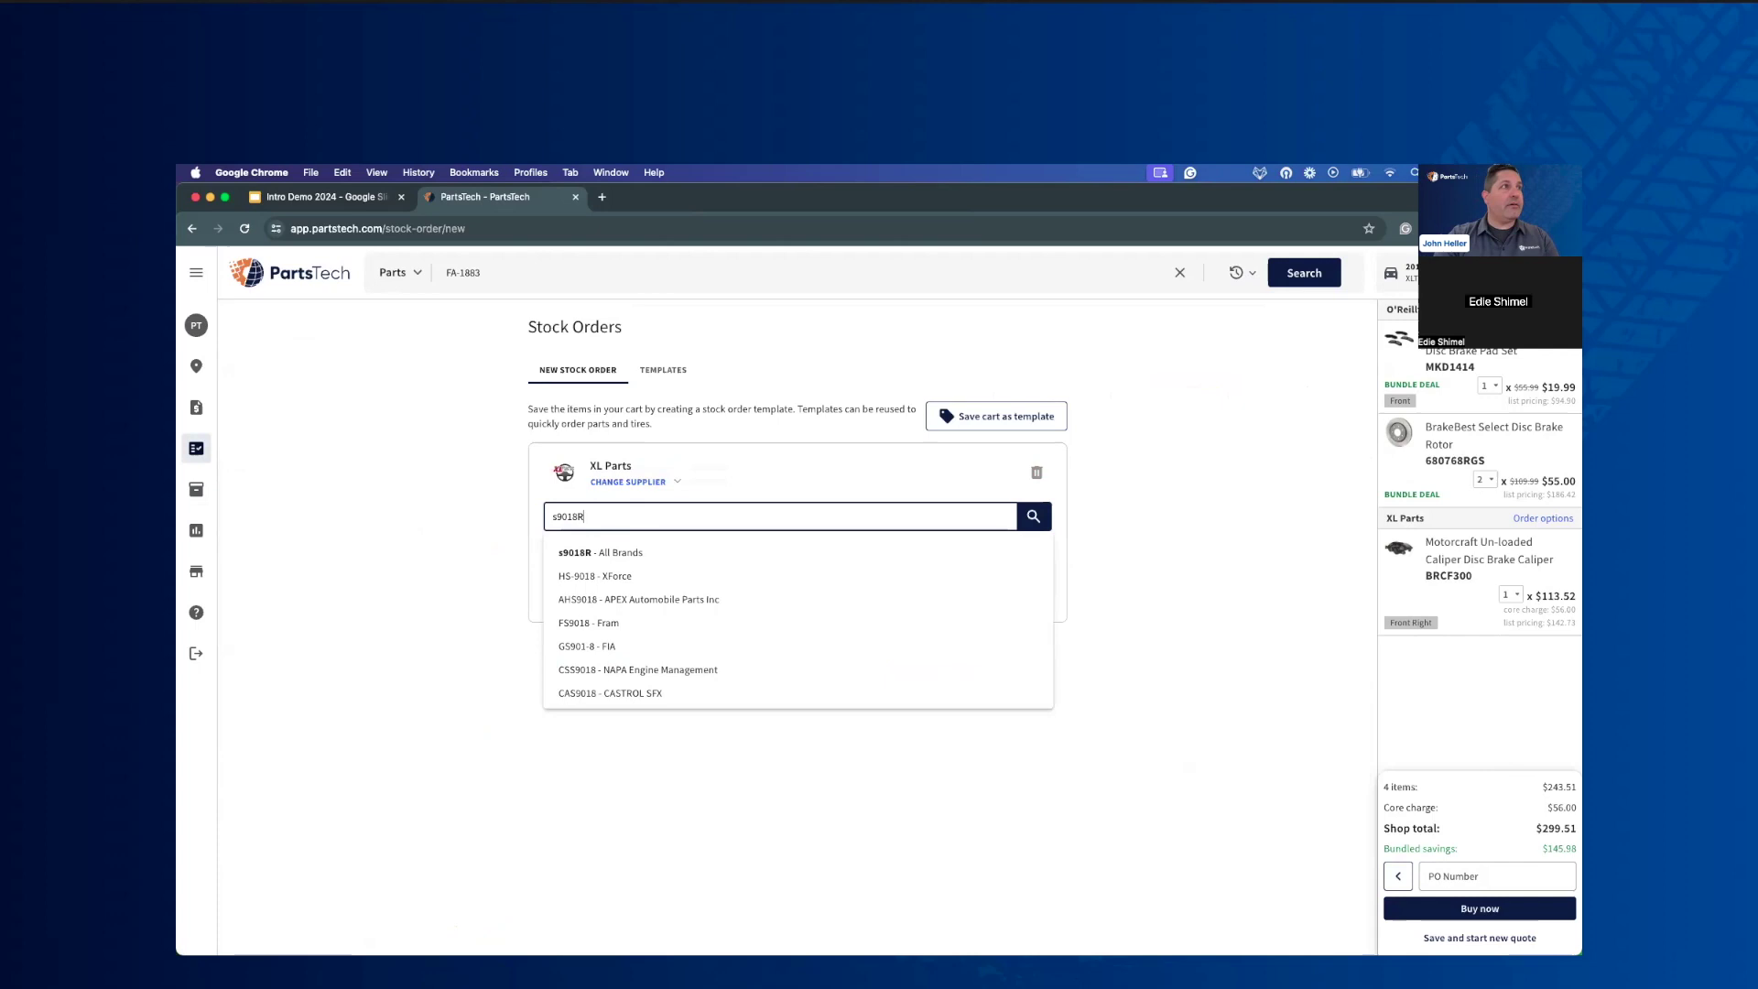
pyautogui.click(567, 558)
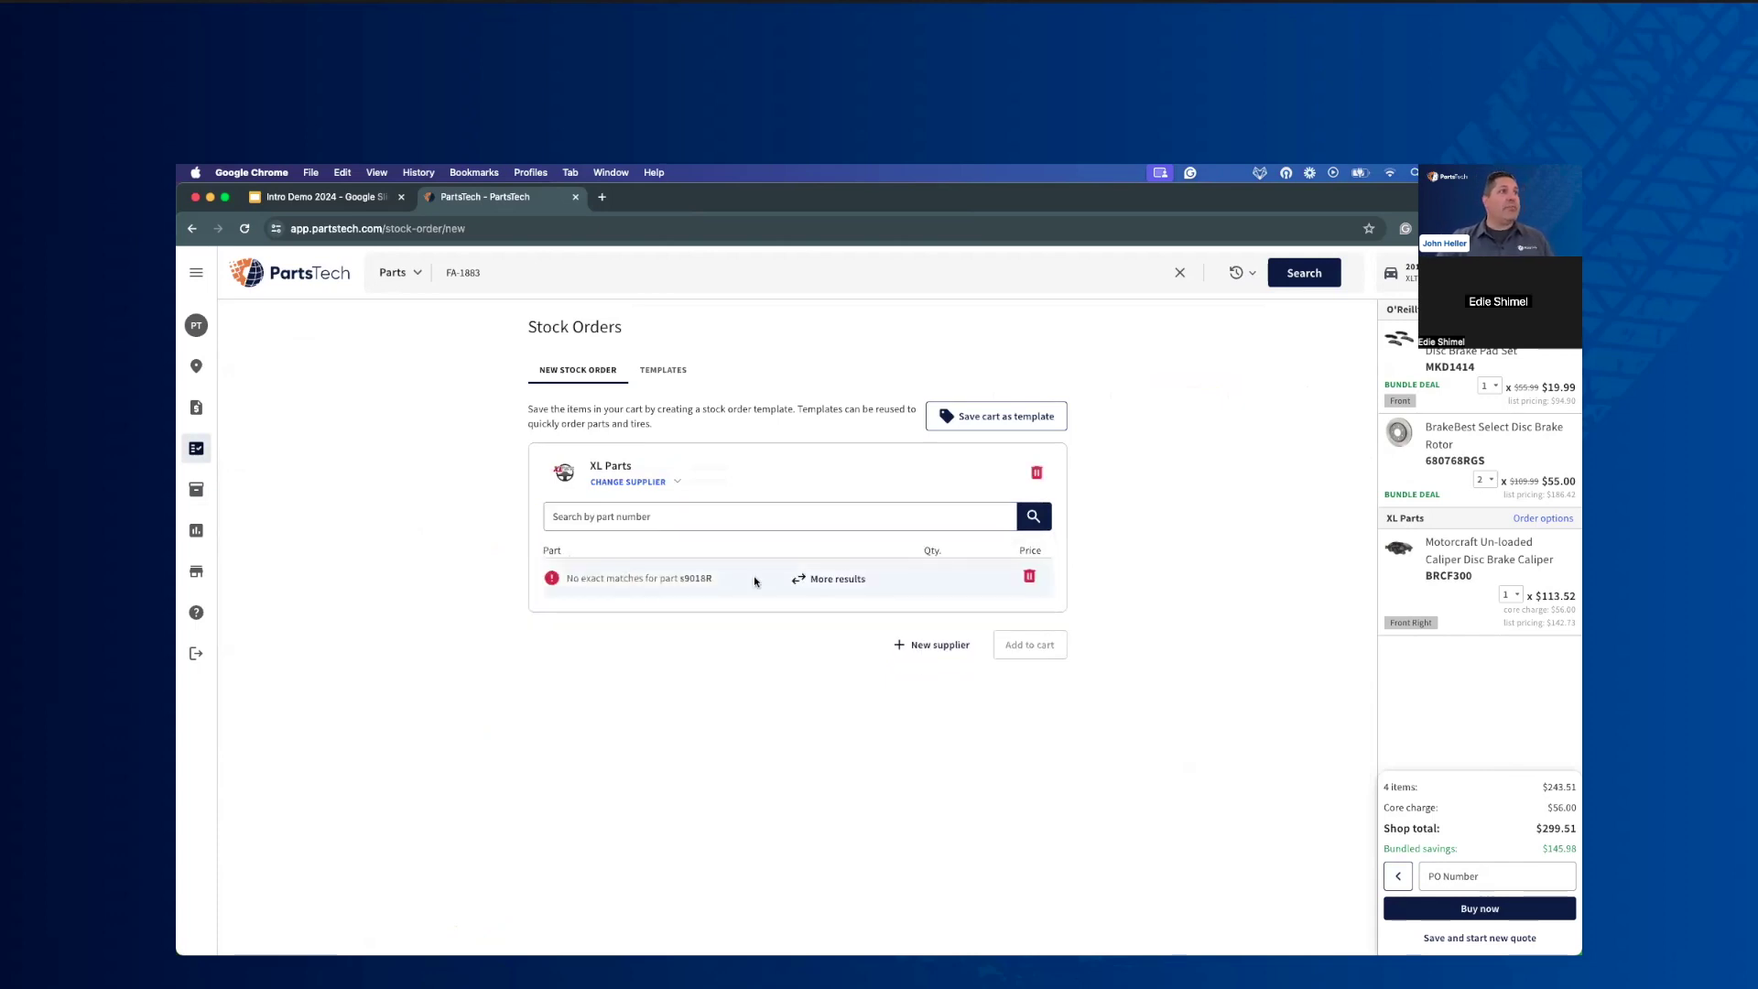
# Step: Check the stock location of XL Parts' Pronto Filters Standard Life PO5436 among the alternative results and select it for the stock order
pyautogui.click(804, 584)
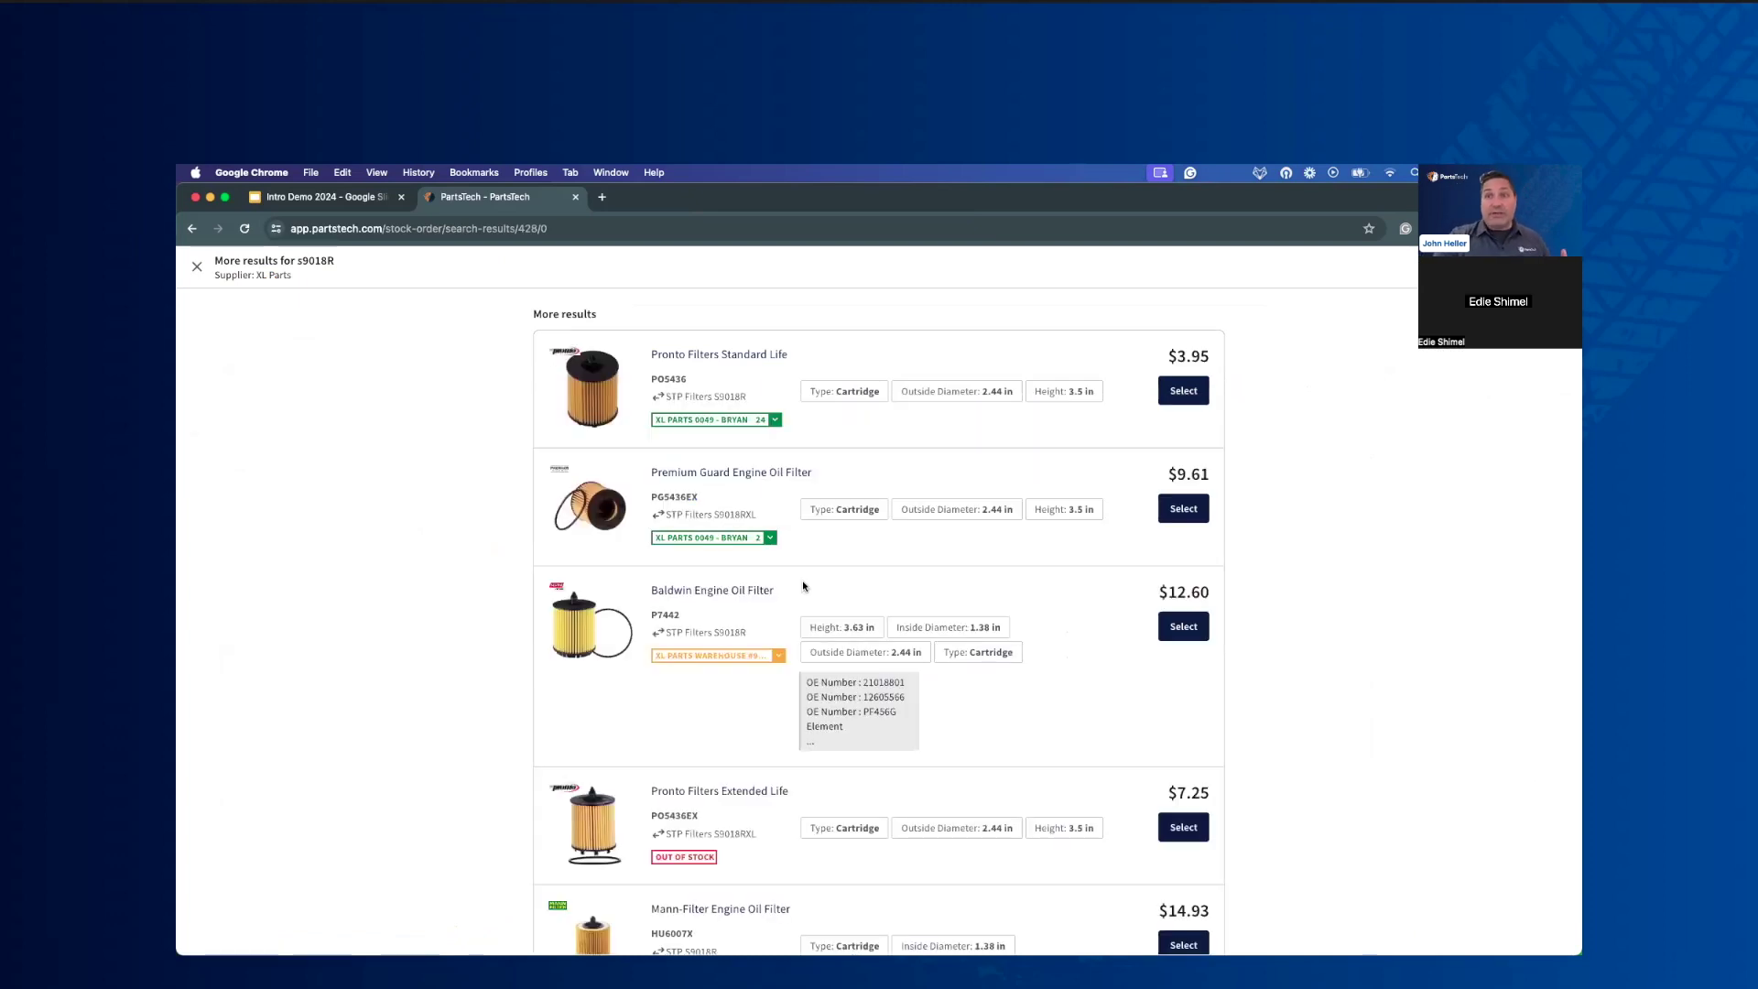
pyautogui.click(776, 420)
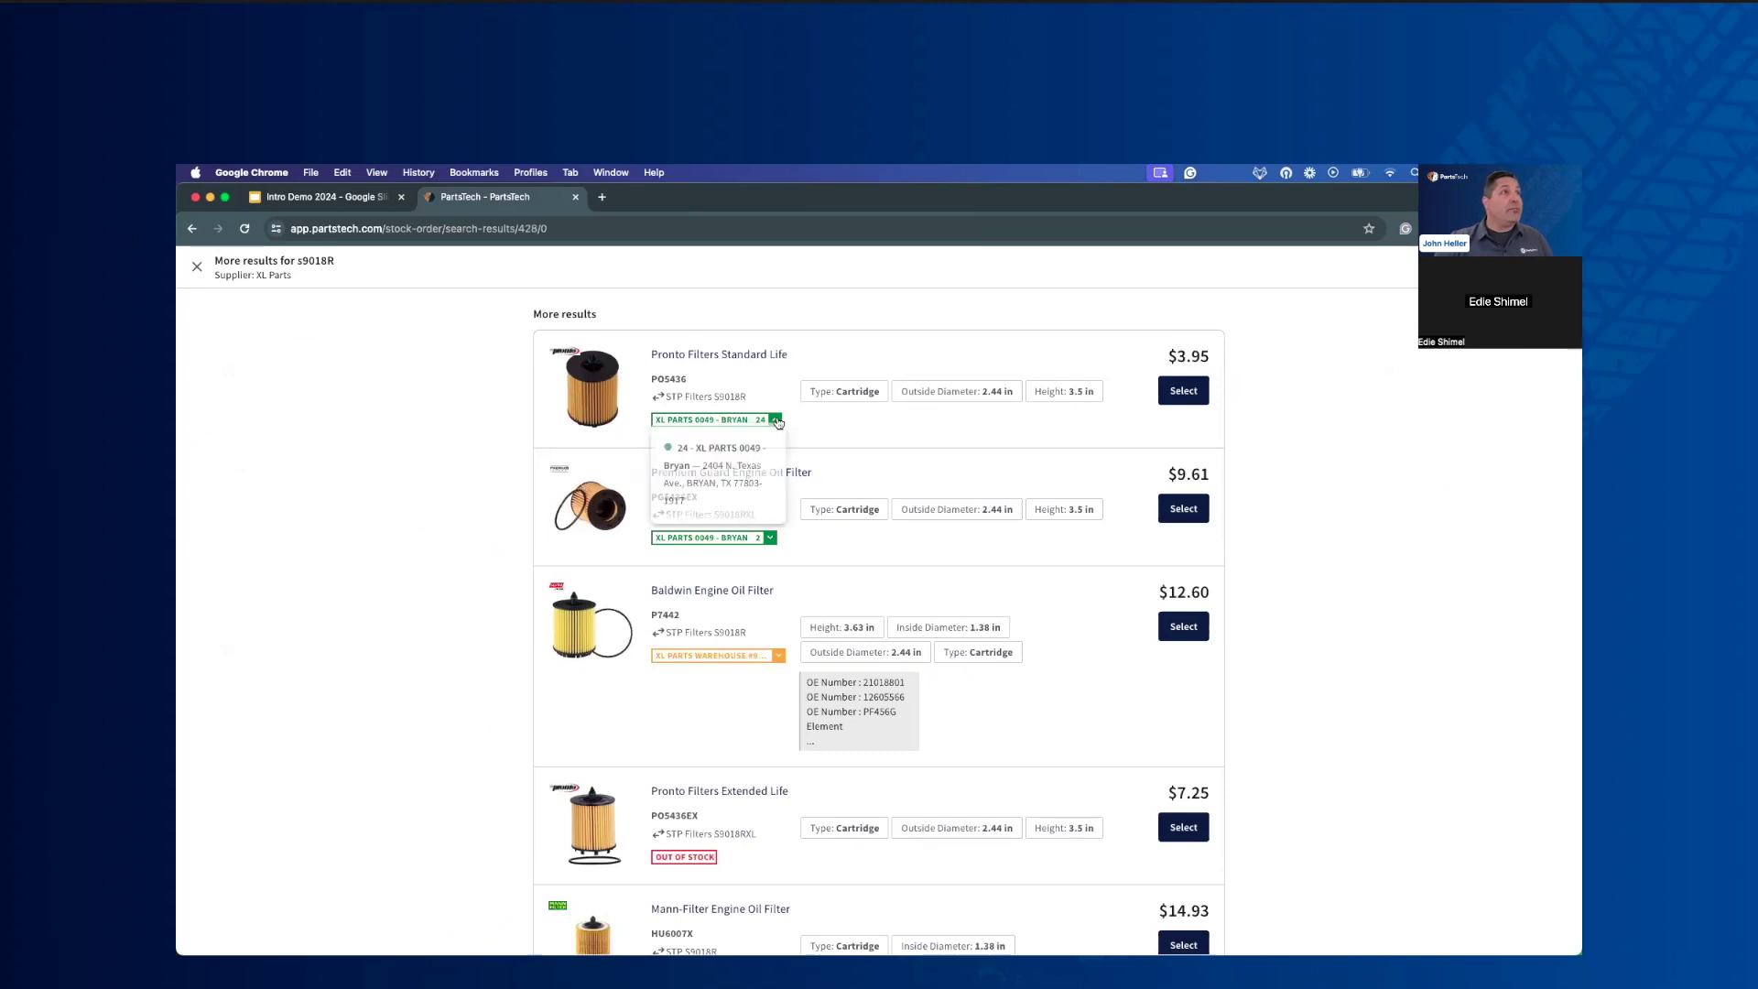
pyautogui.click(1170, 398)
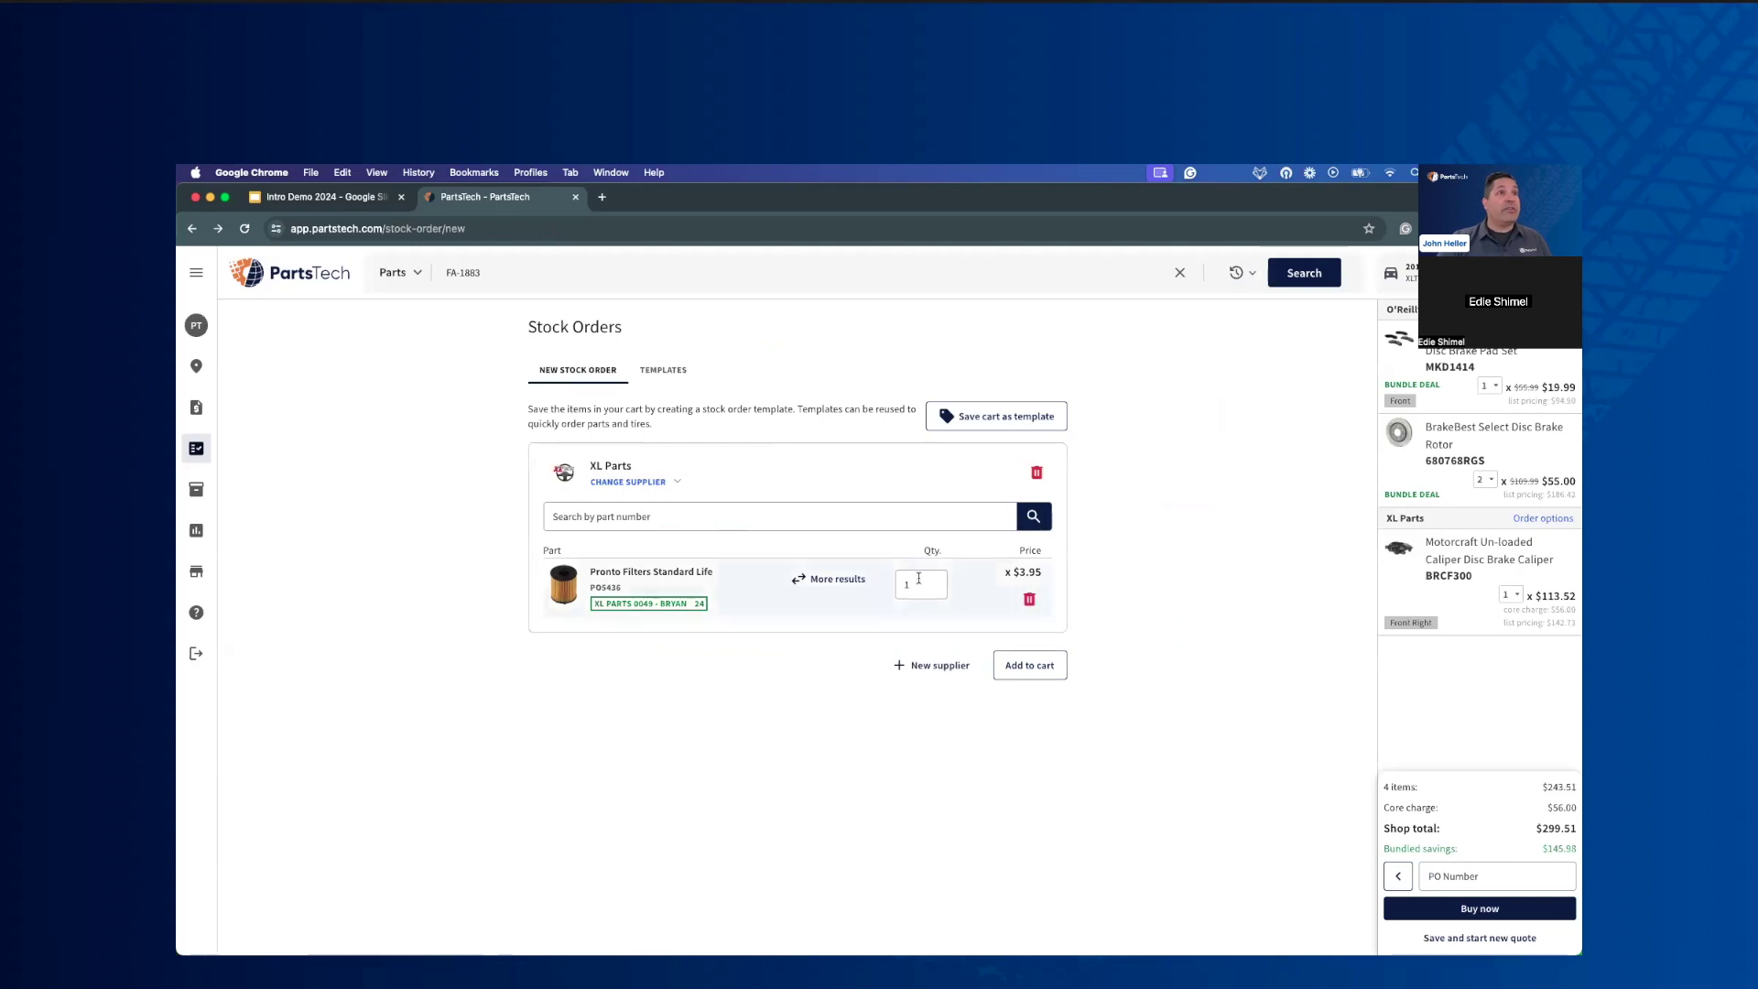
# Step: Set the Pronto oil filter's quantity to 12 and add the stock order to the cart
pyautogui.click(917, 584)
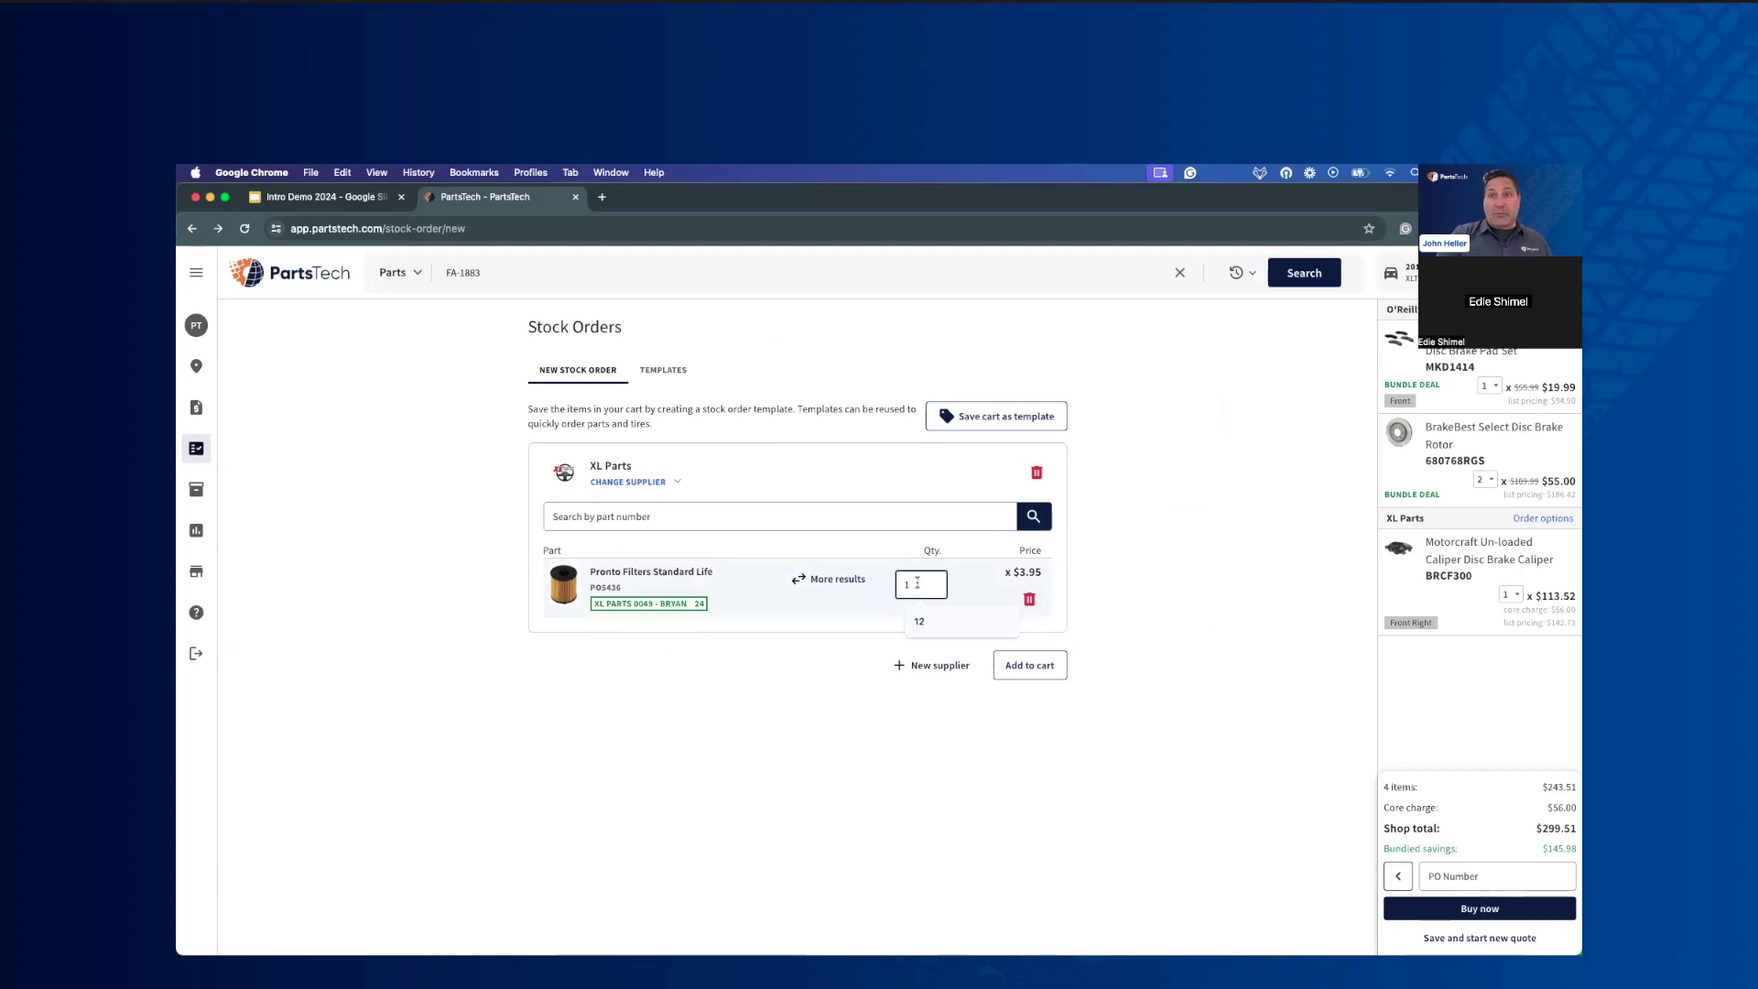
pyautogui.write('2')
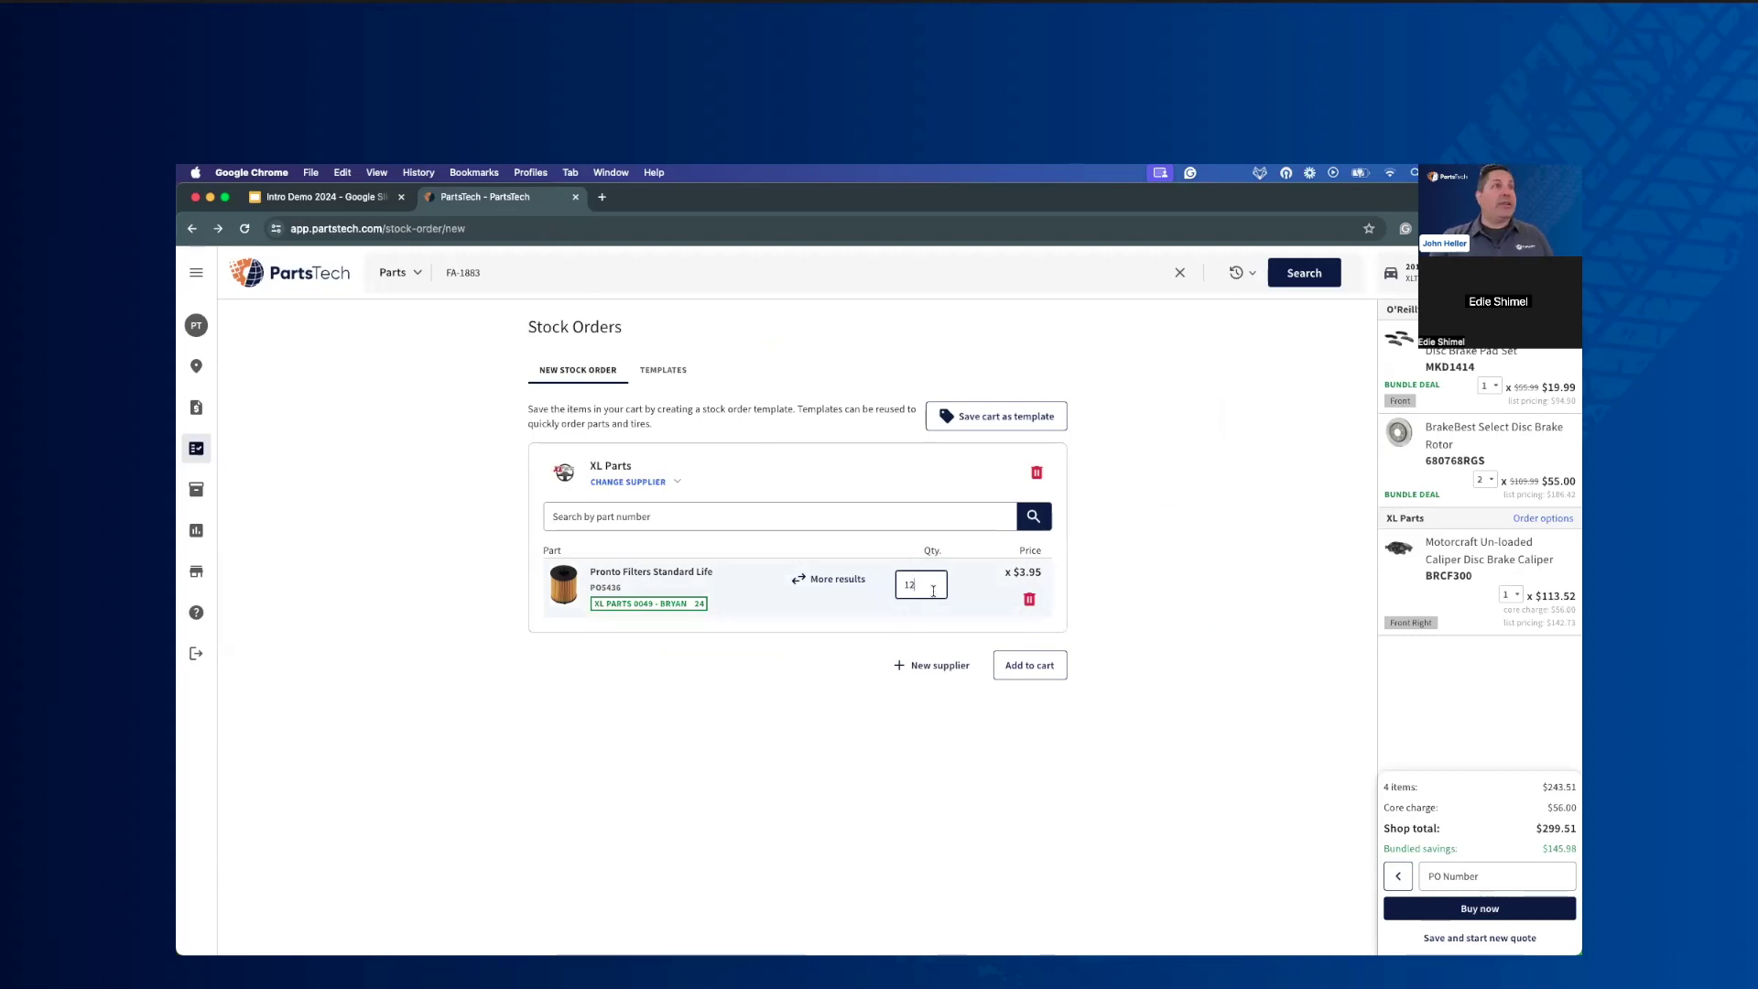
pyautogui.click(1023, 666)
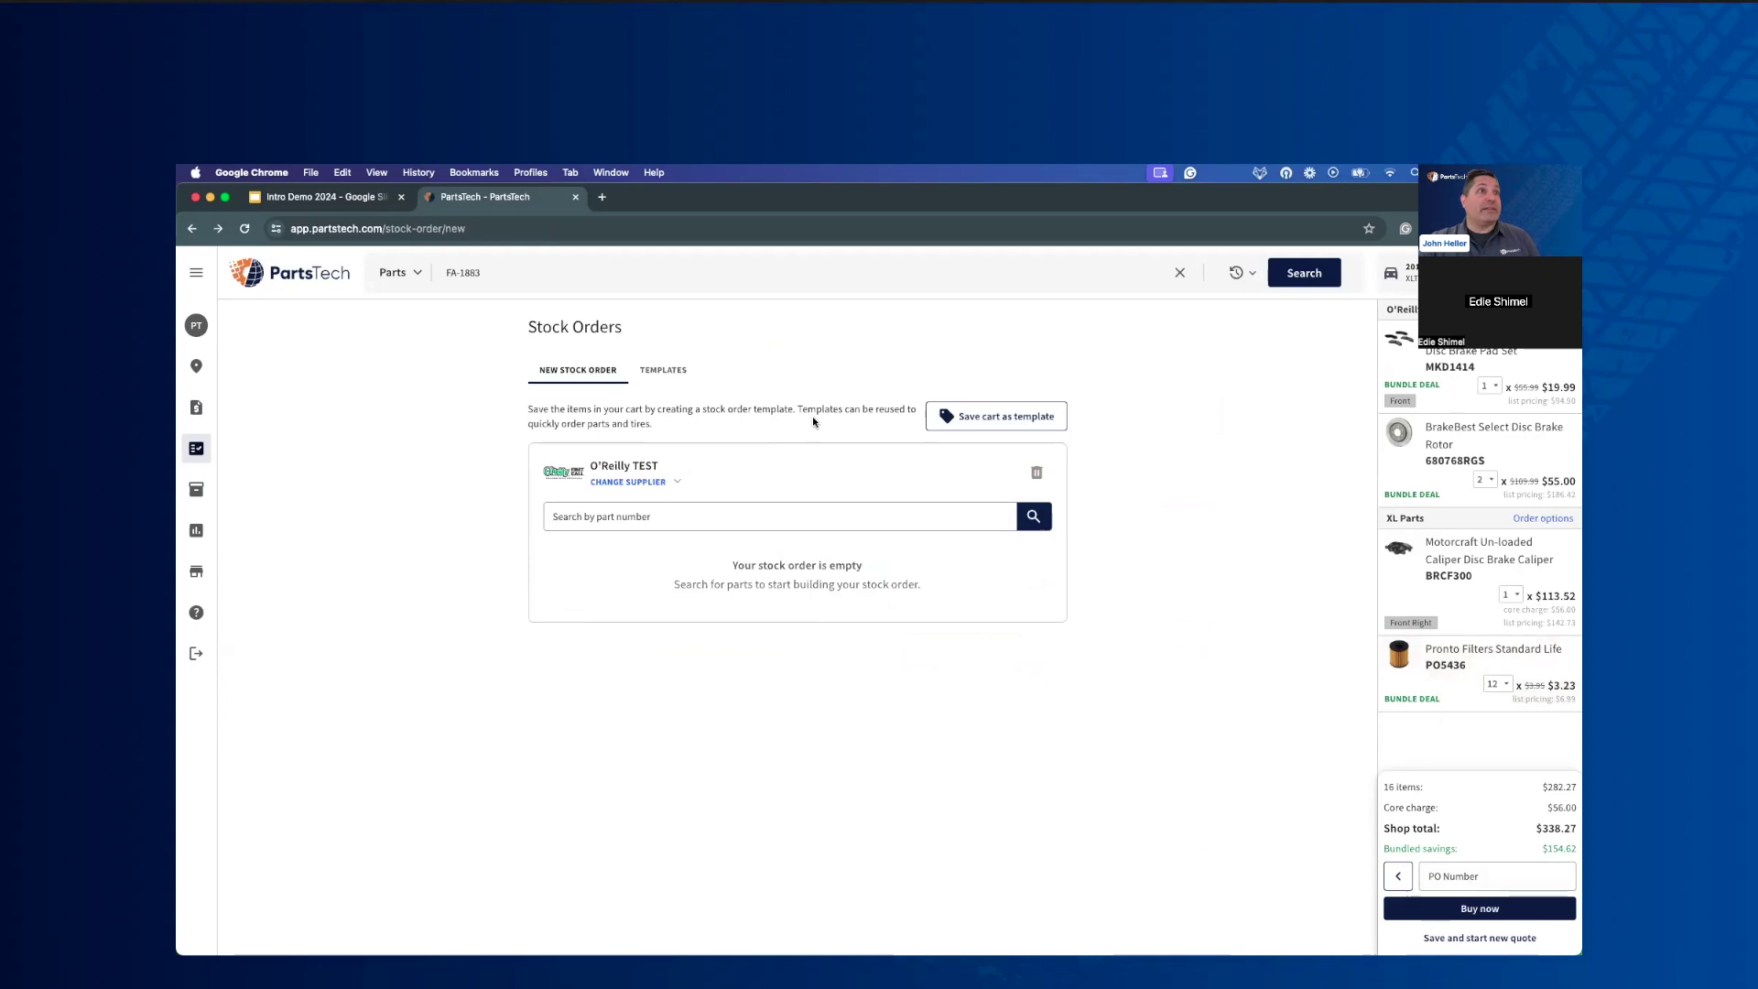
# Step: Save the current cart as a stock order template named Oil Filters
pyautogui.click(958, 424)
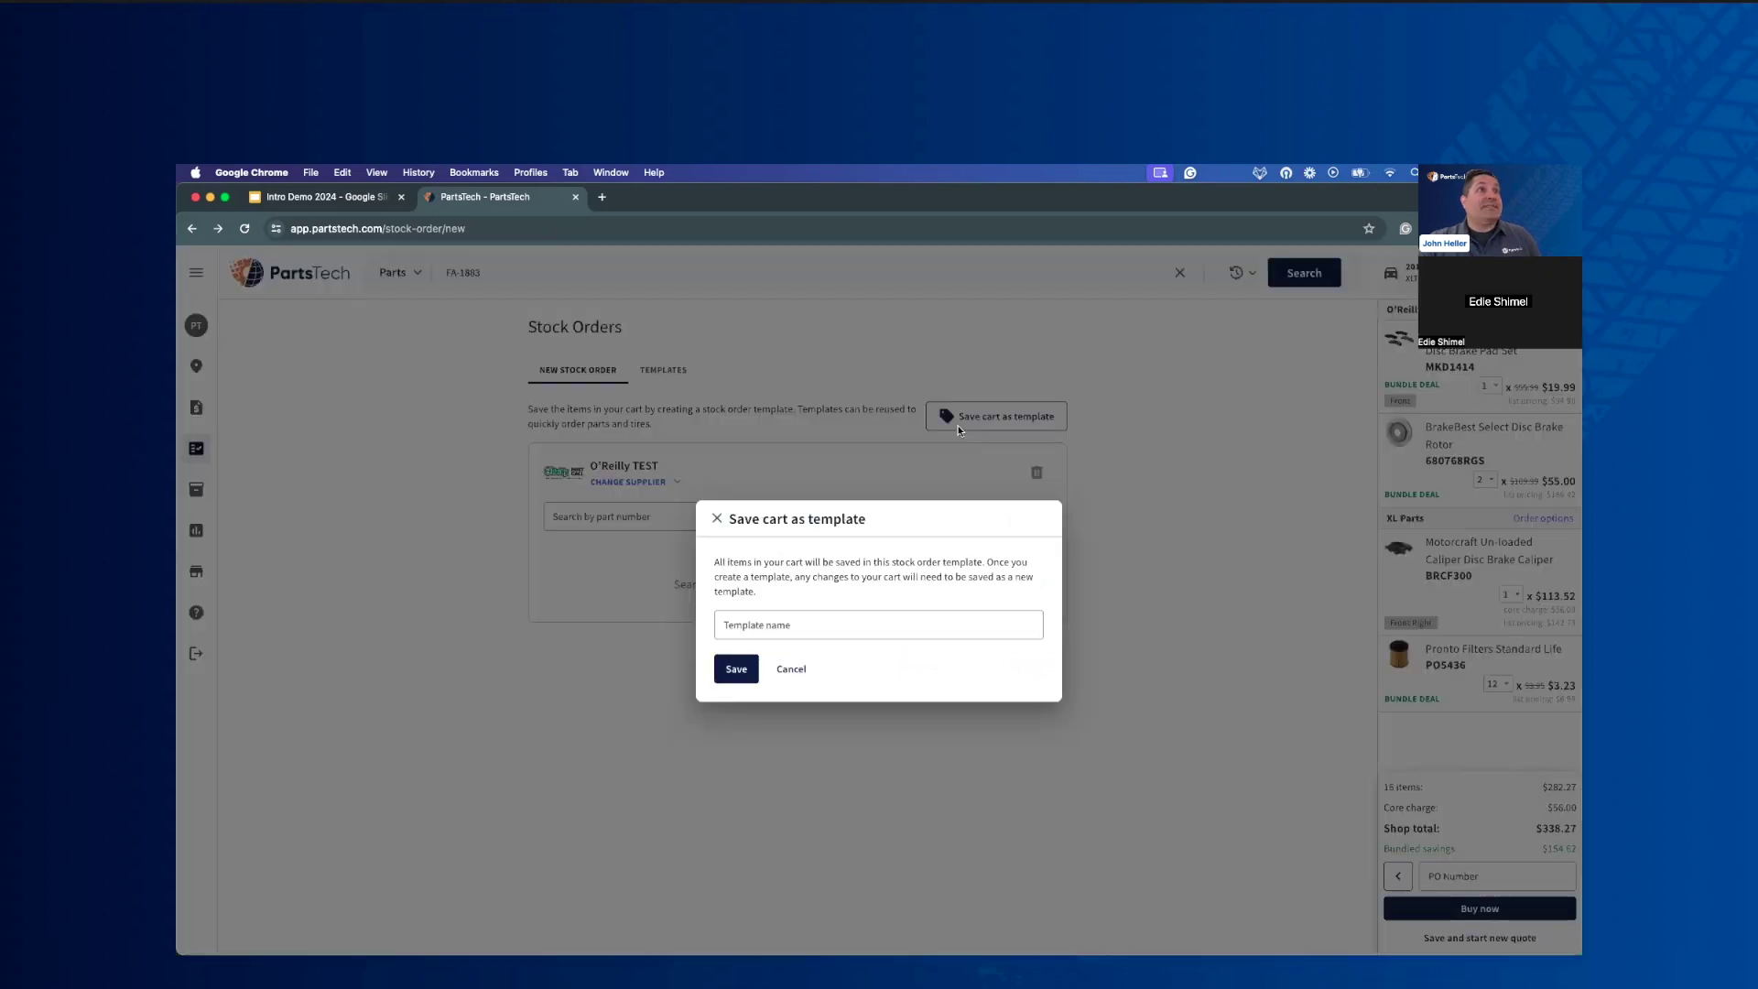
pyautogui.click(746, 627)
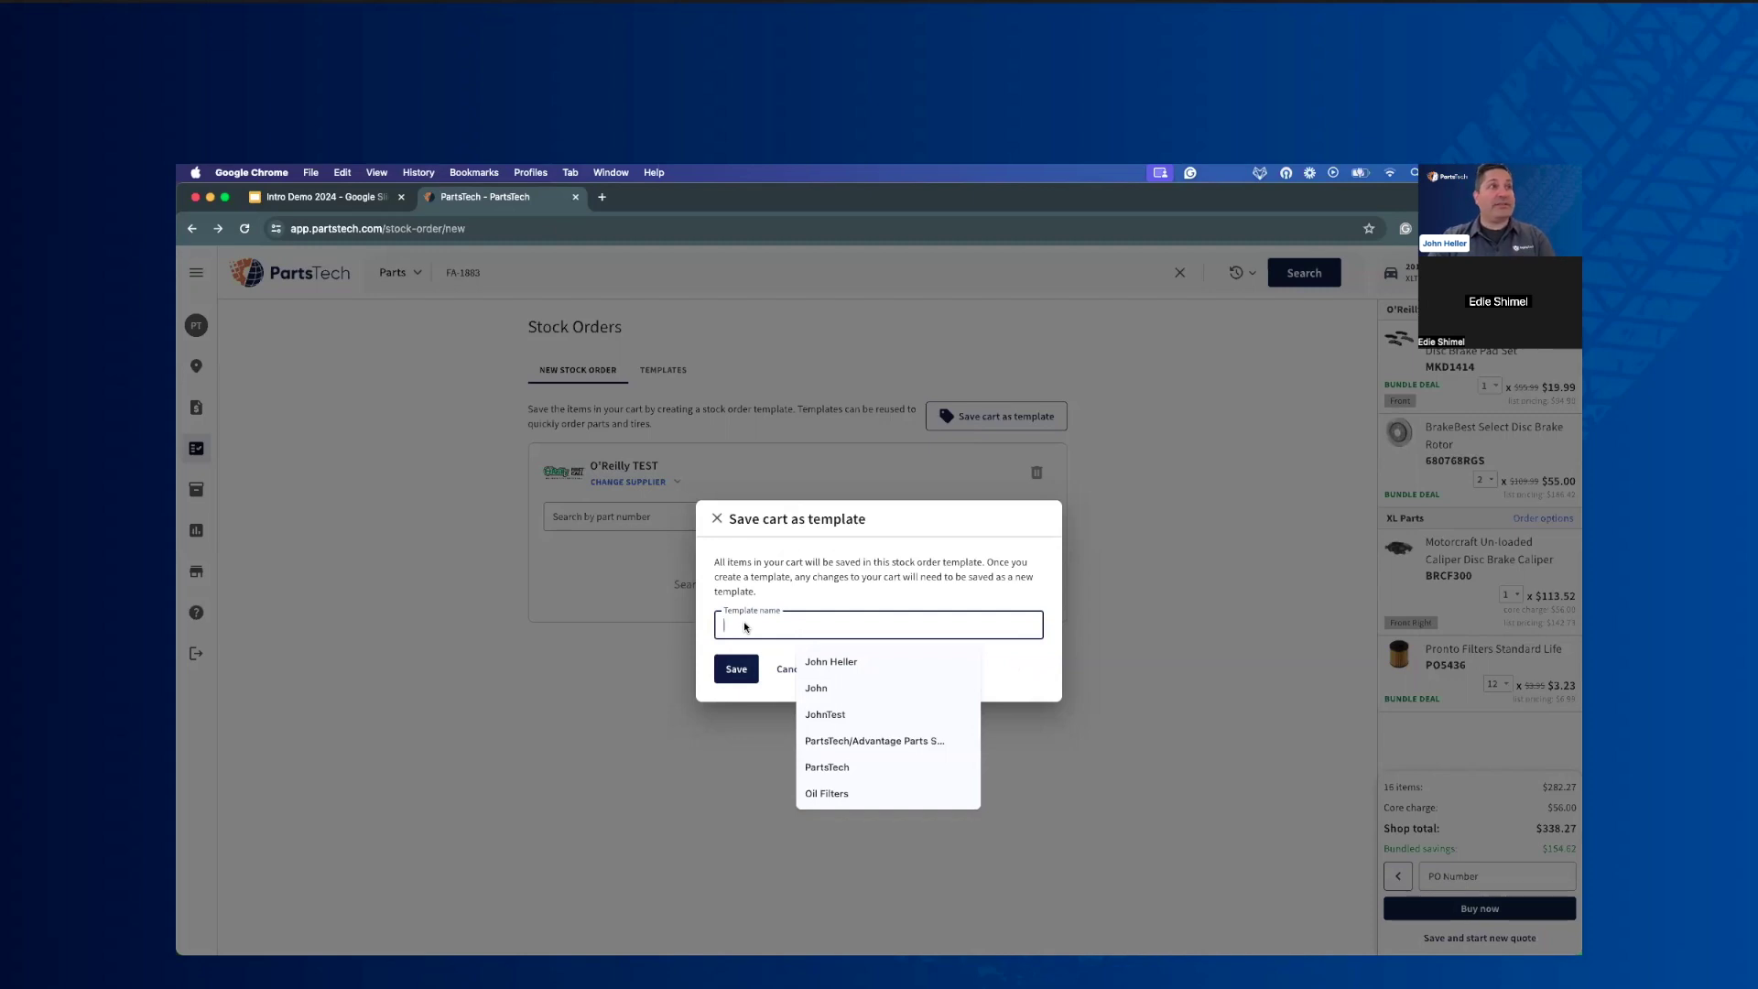
pyautogui.write('i')
pyautogui.write('oi')
pyautogui.write('l')
pyautogui.click(826, 661)
pyautogui.click(723, 677)
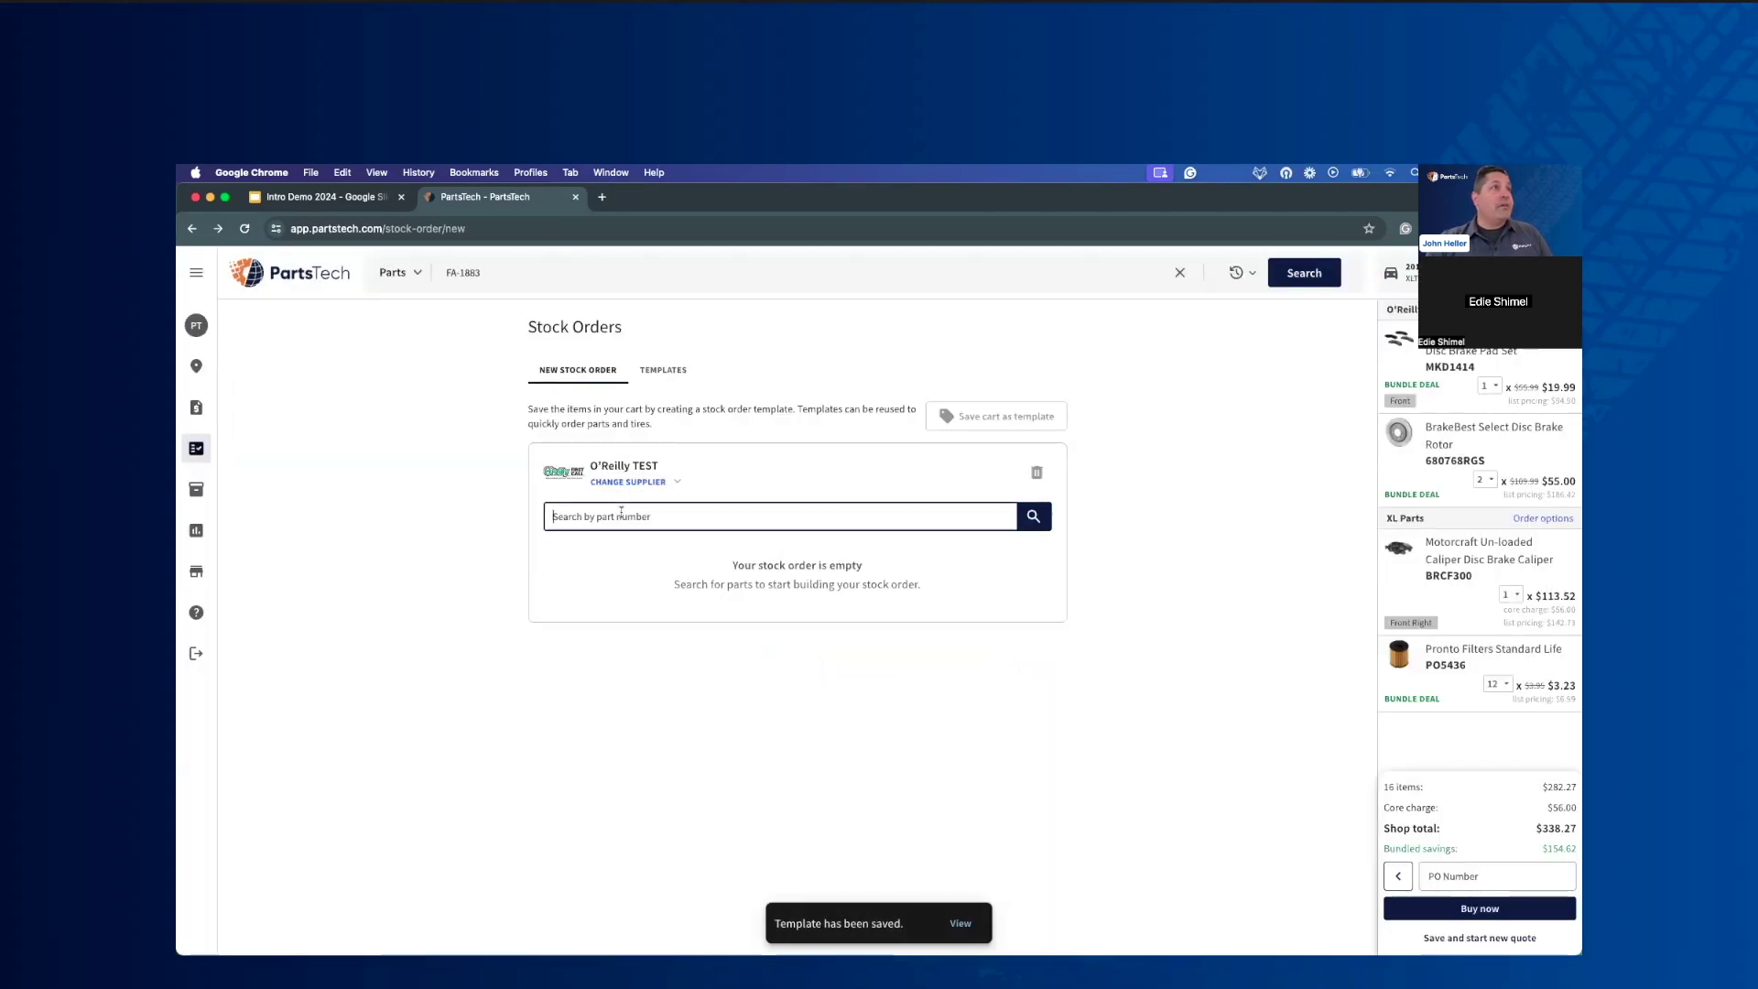
# Step: Change the new stock order's supplier to XL Parts and make its part number search ready for entry
pyautogui.click(676, 482)
pyautogui.click(648, 578)
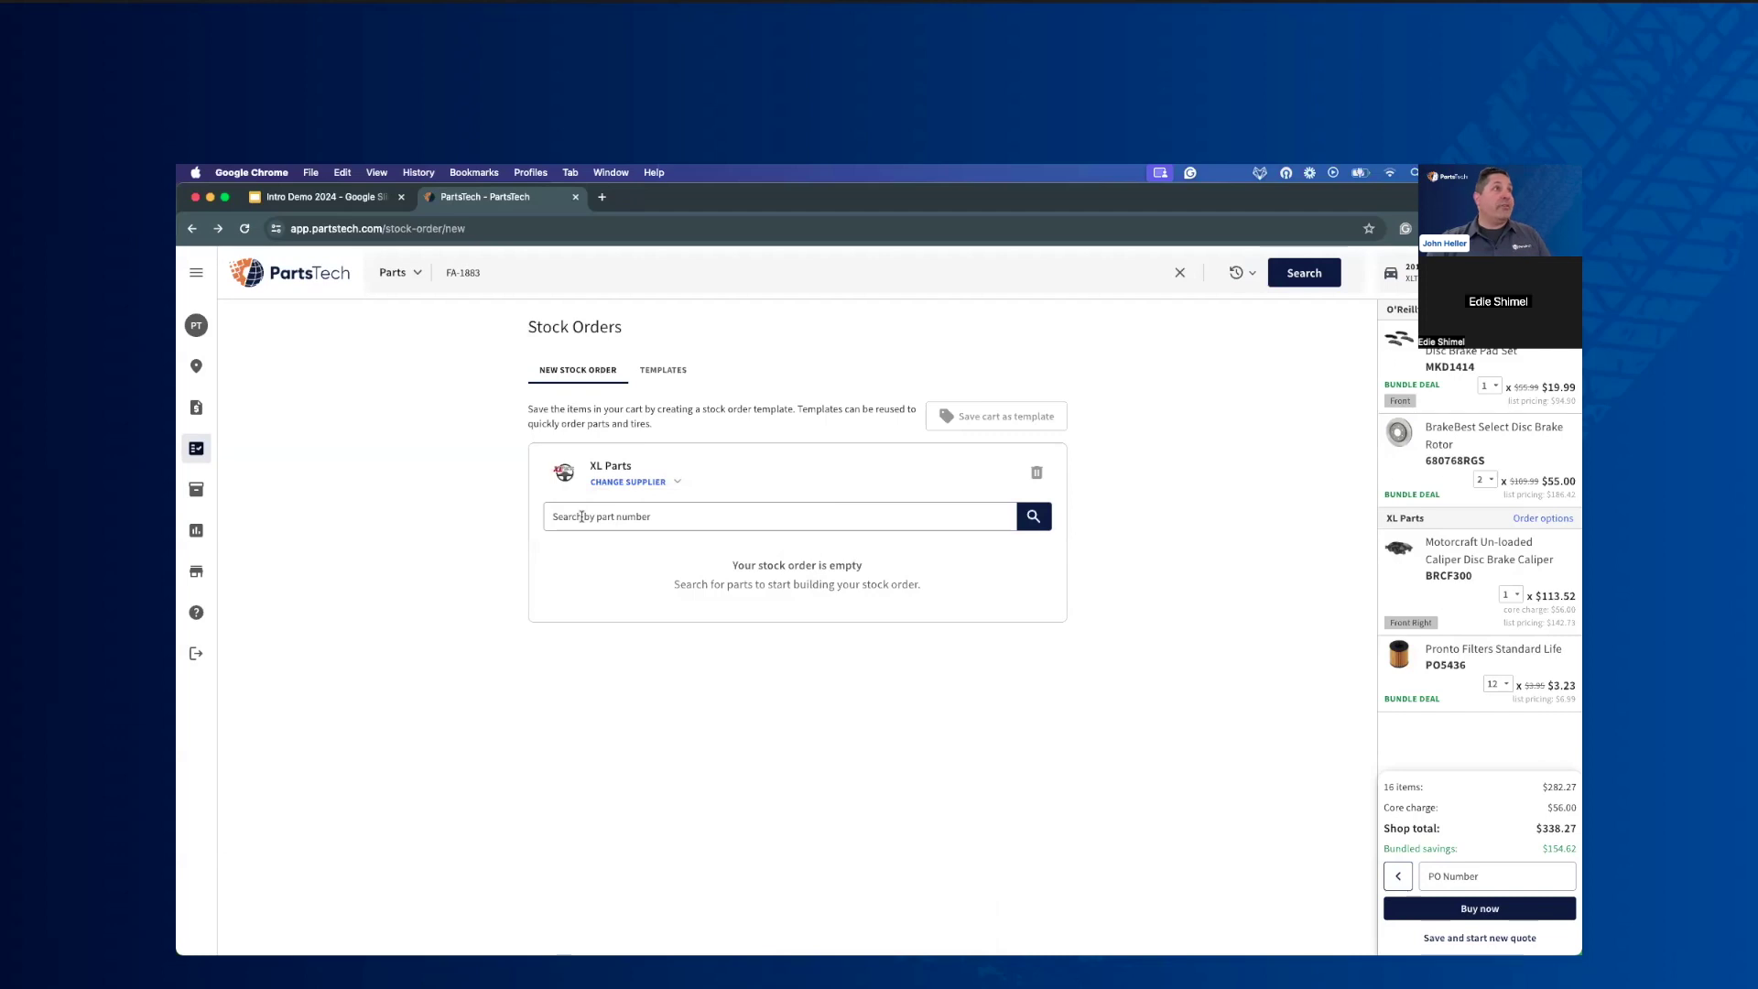
pyautogui.click(581, 517)
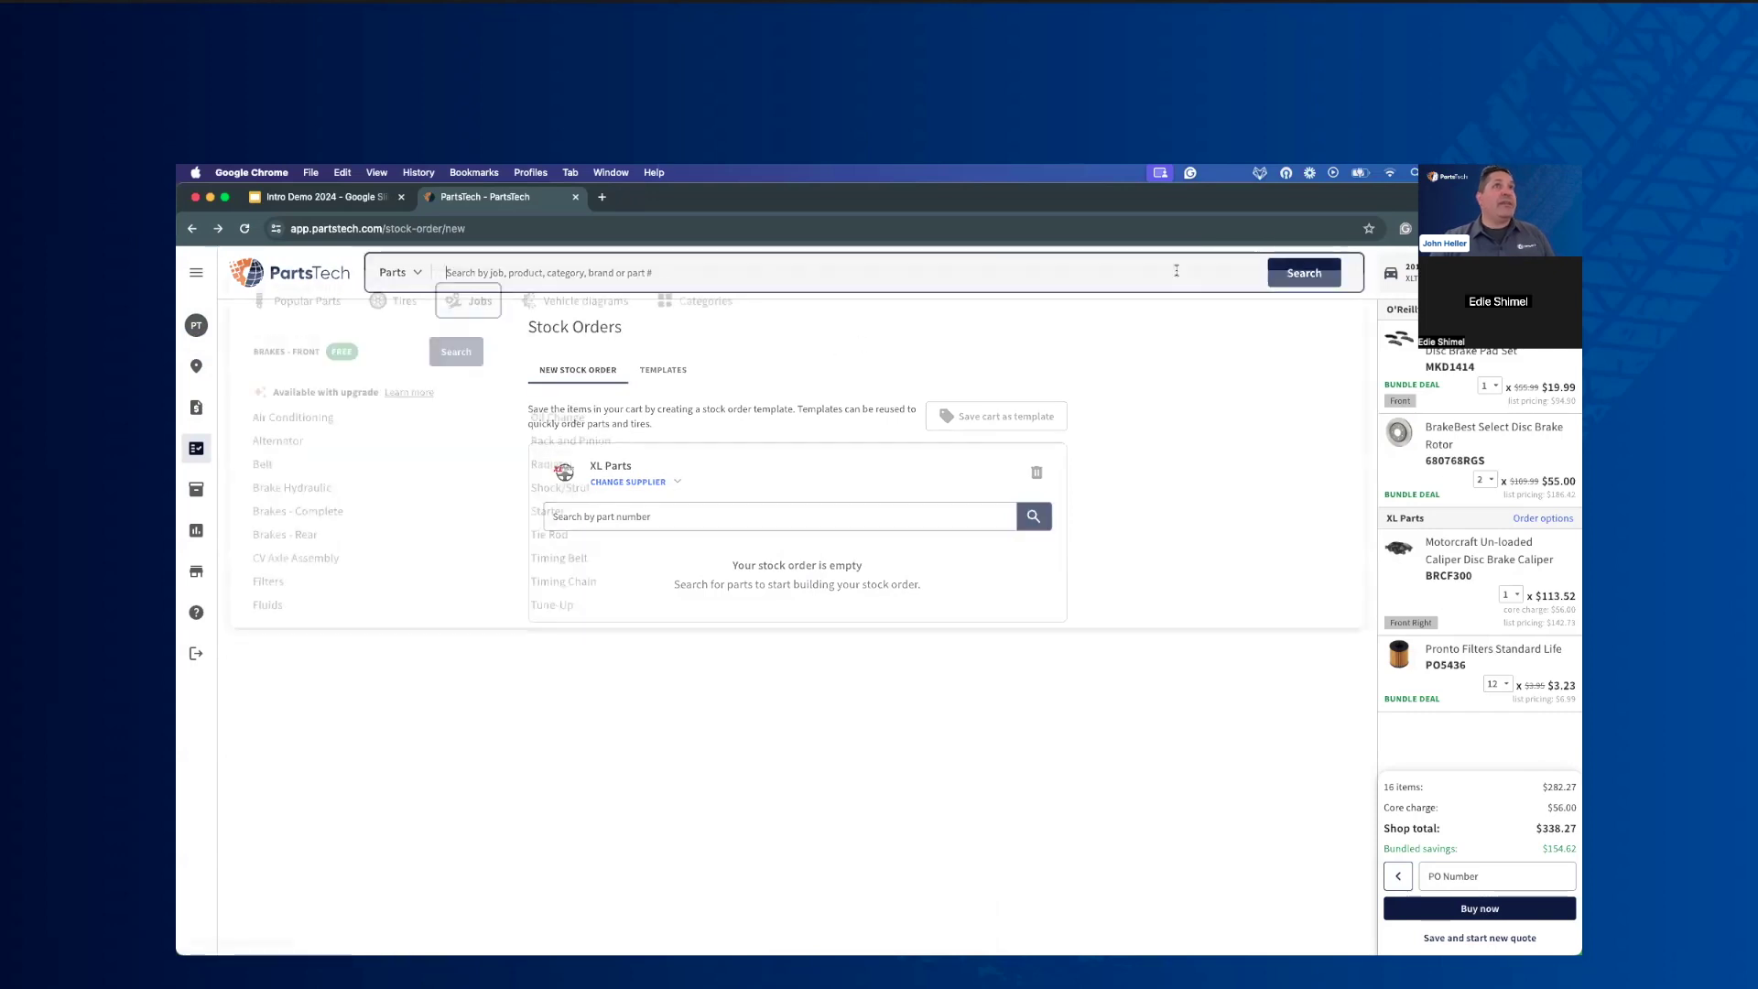
# Step: Show the vehicle diagram categories and empty the cart by removing the brake pads, rotors, caliper and oil filters
pyautogui.click(1179, 272)
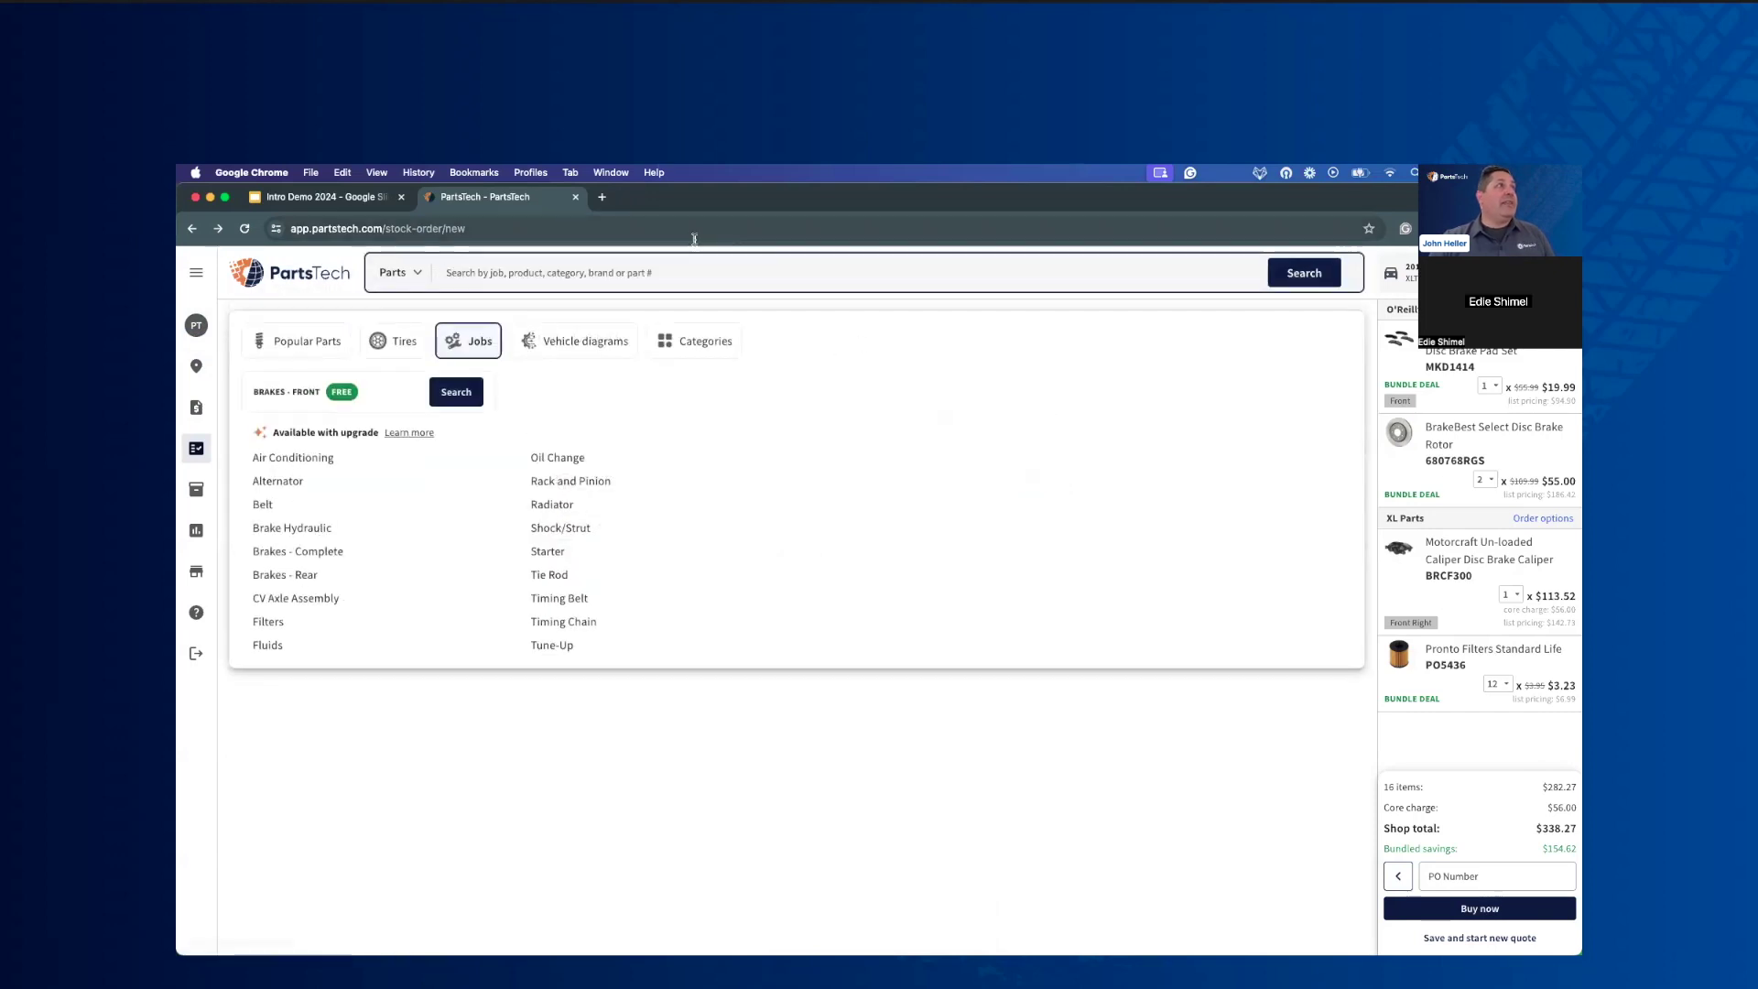
pyautogui.click(564, 345)
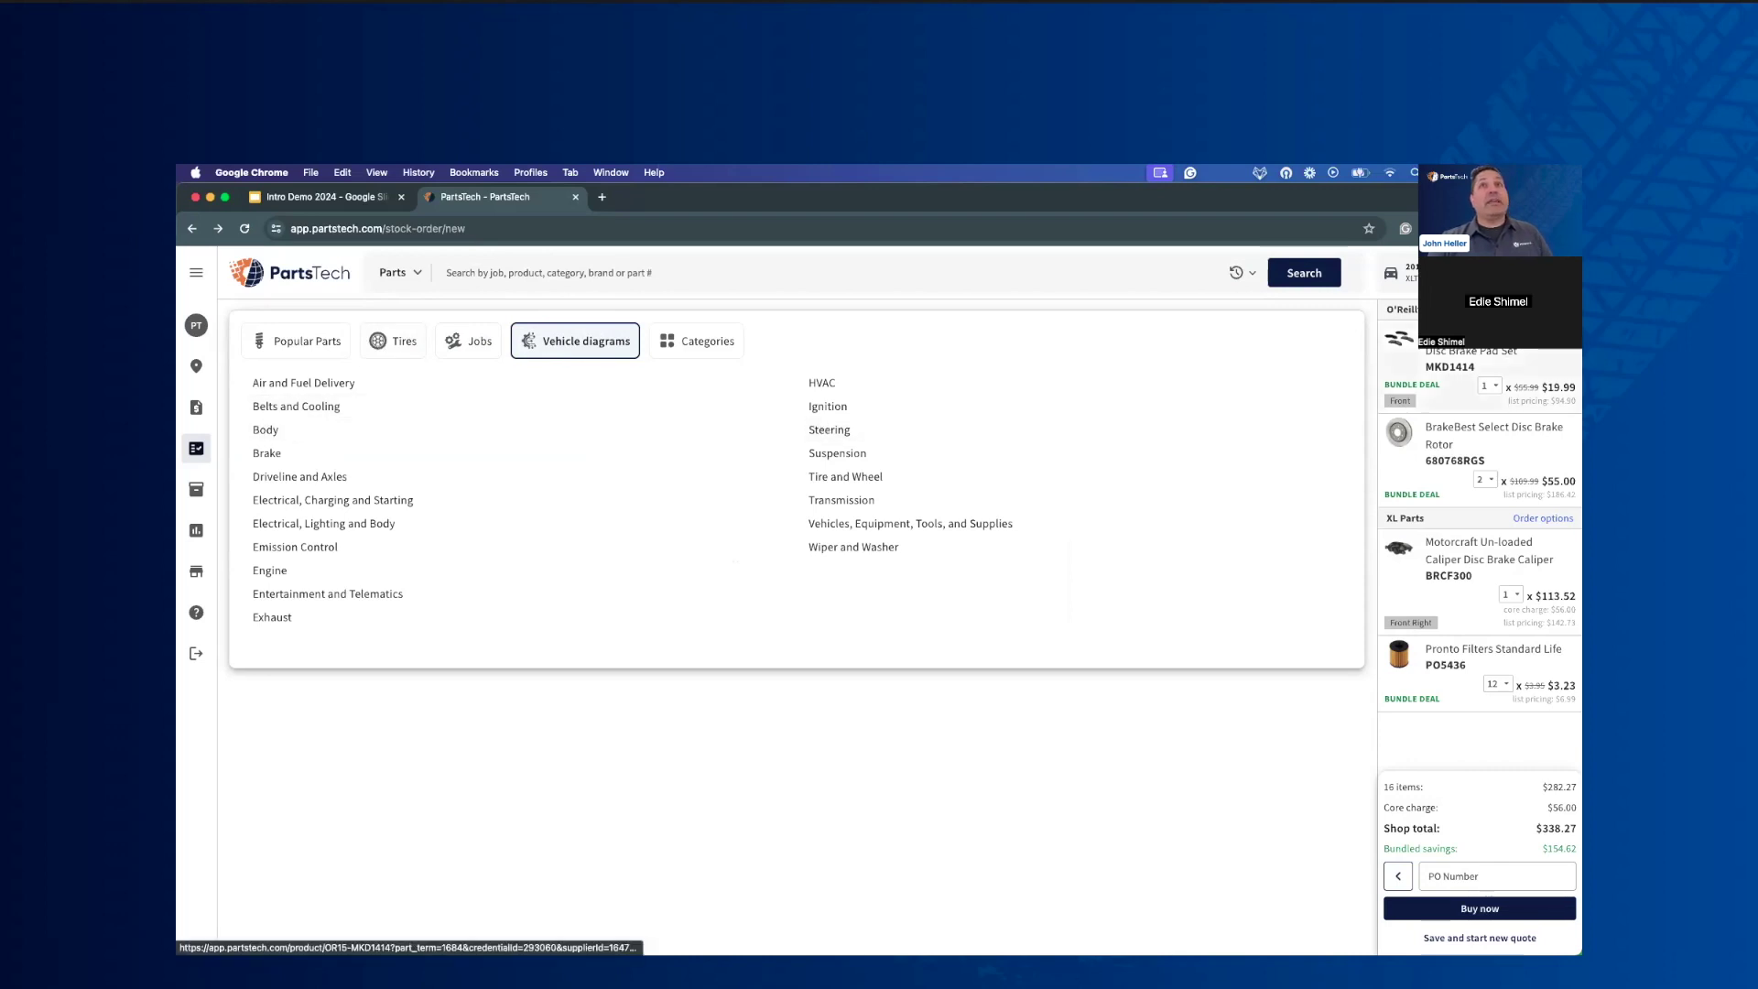
pyautogui.click(1568, 335)
pyautogui.click(1567, 335)
pyautogui.click(1568, 335)
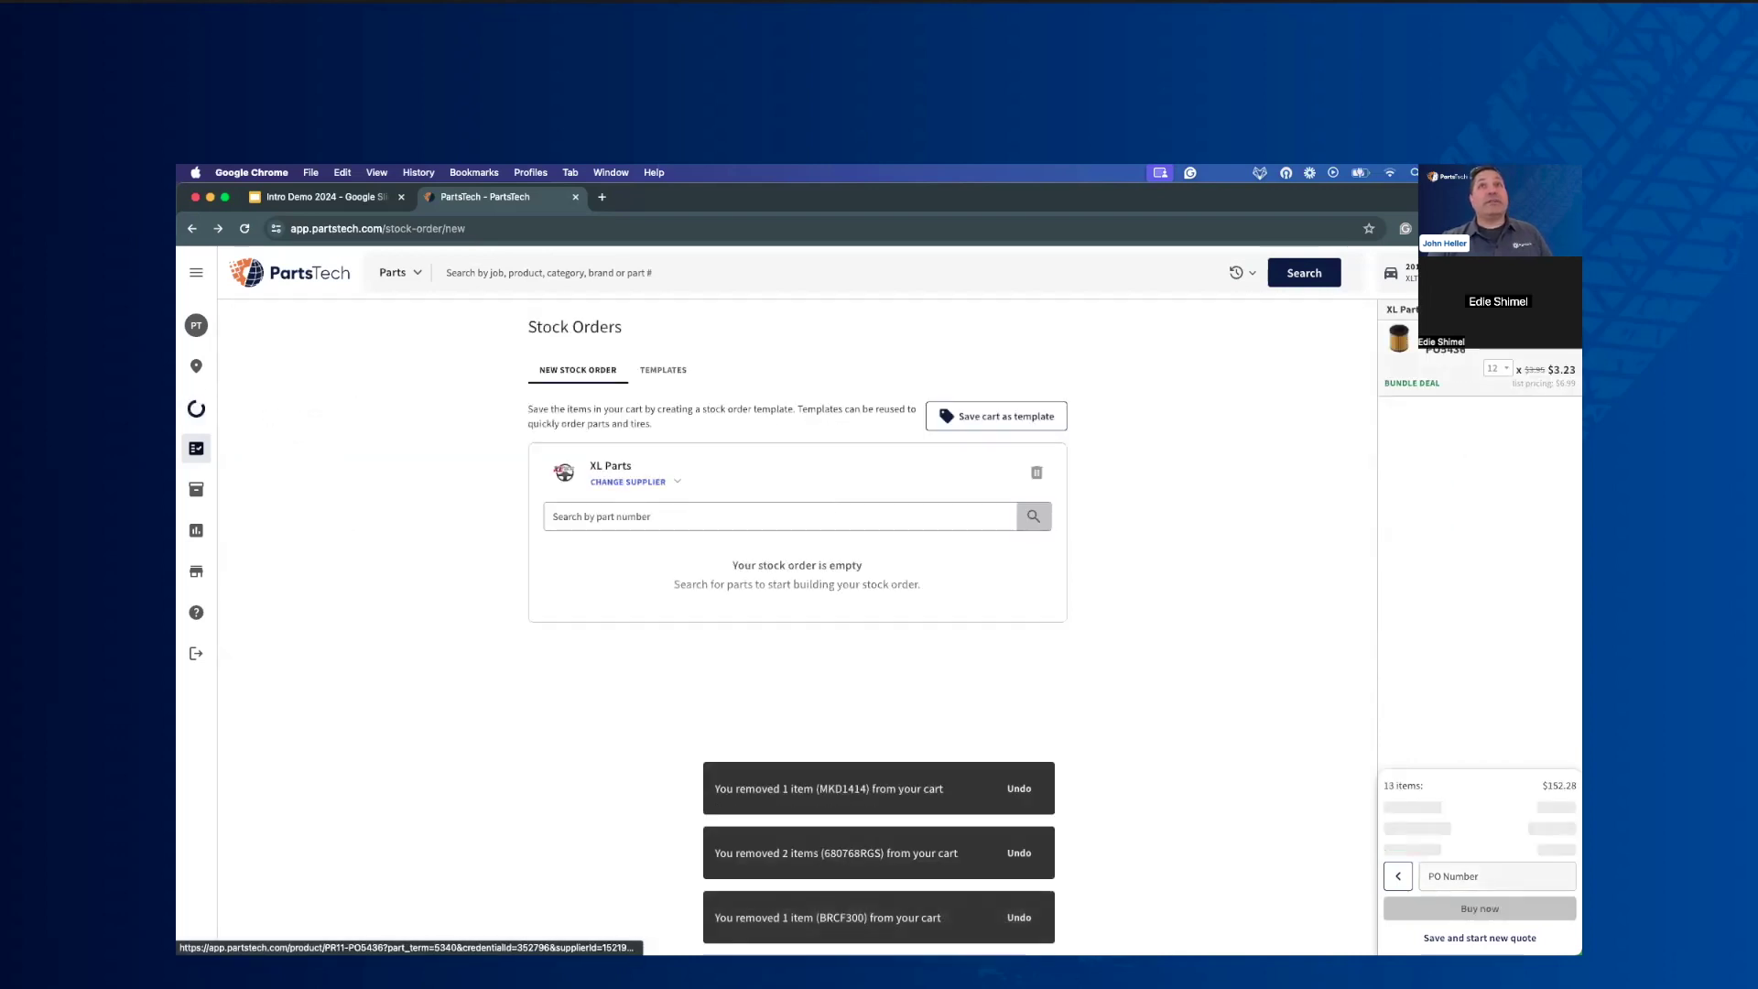
pyautogui.click(1567, 336)
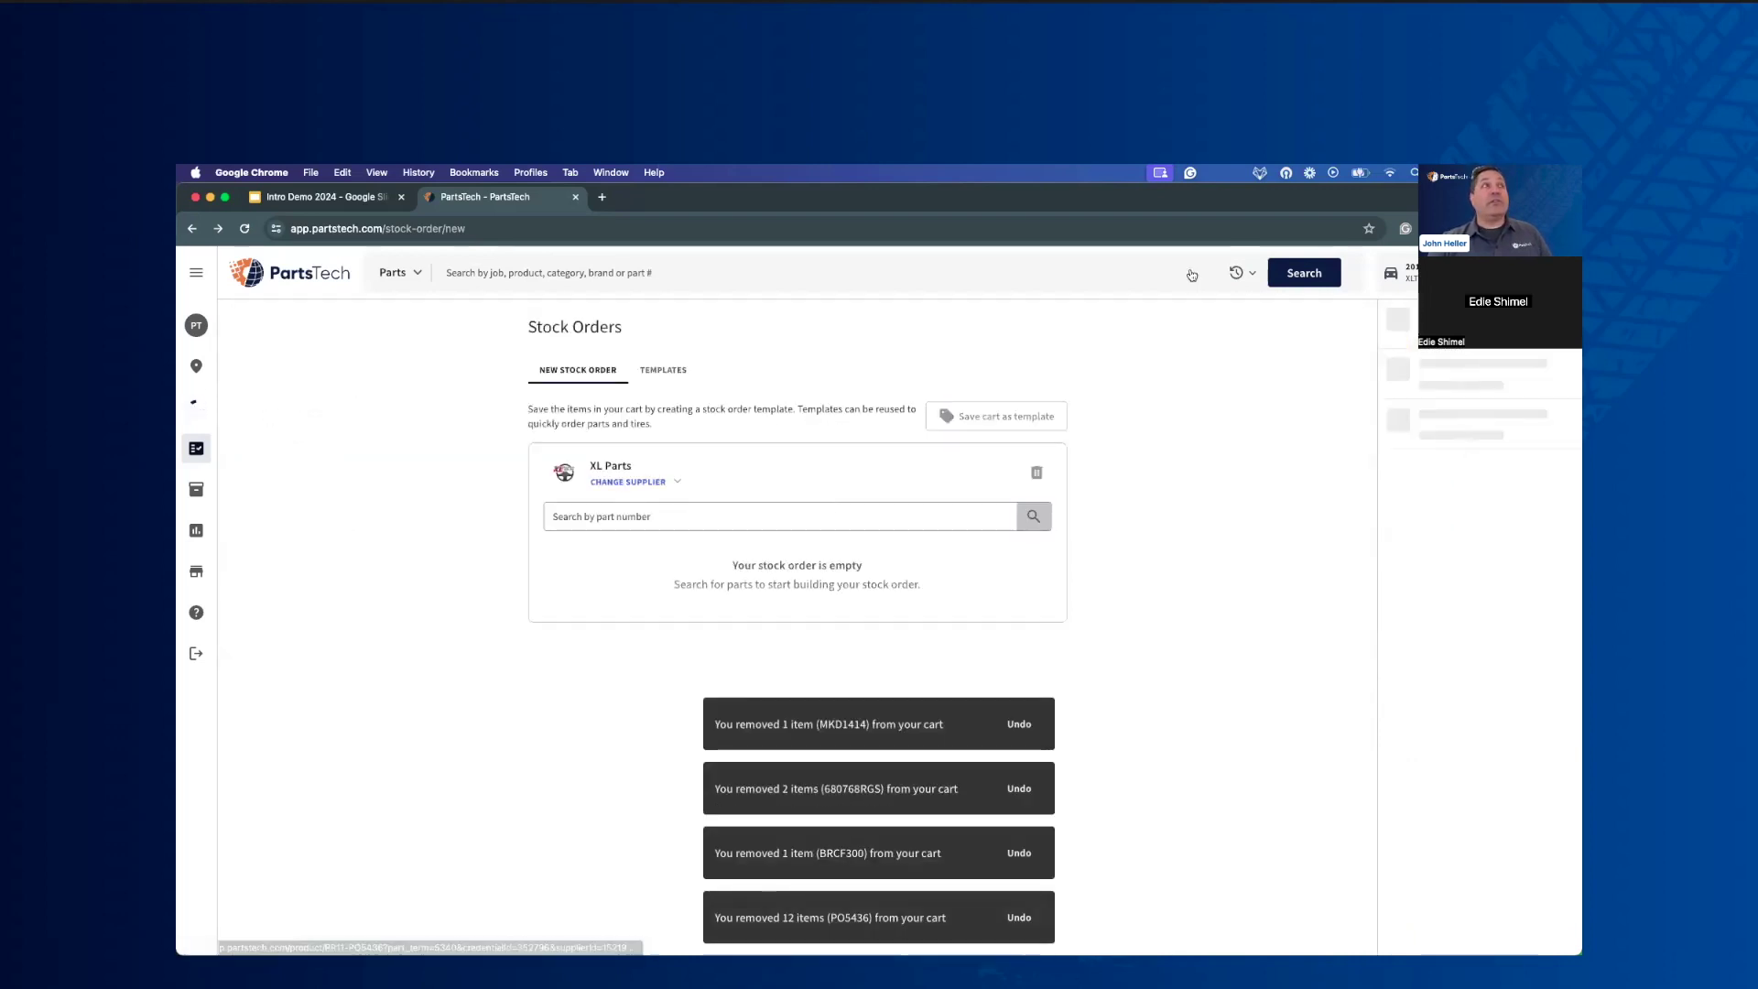
# Step: Return to the home page and open the Pads and Rotors, Hydraulics diagram from the Brake vehicle diagrams
pyautogui.click(317, 279)
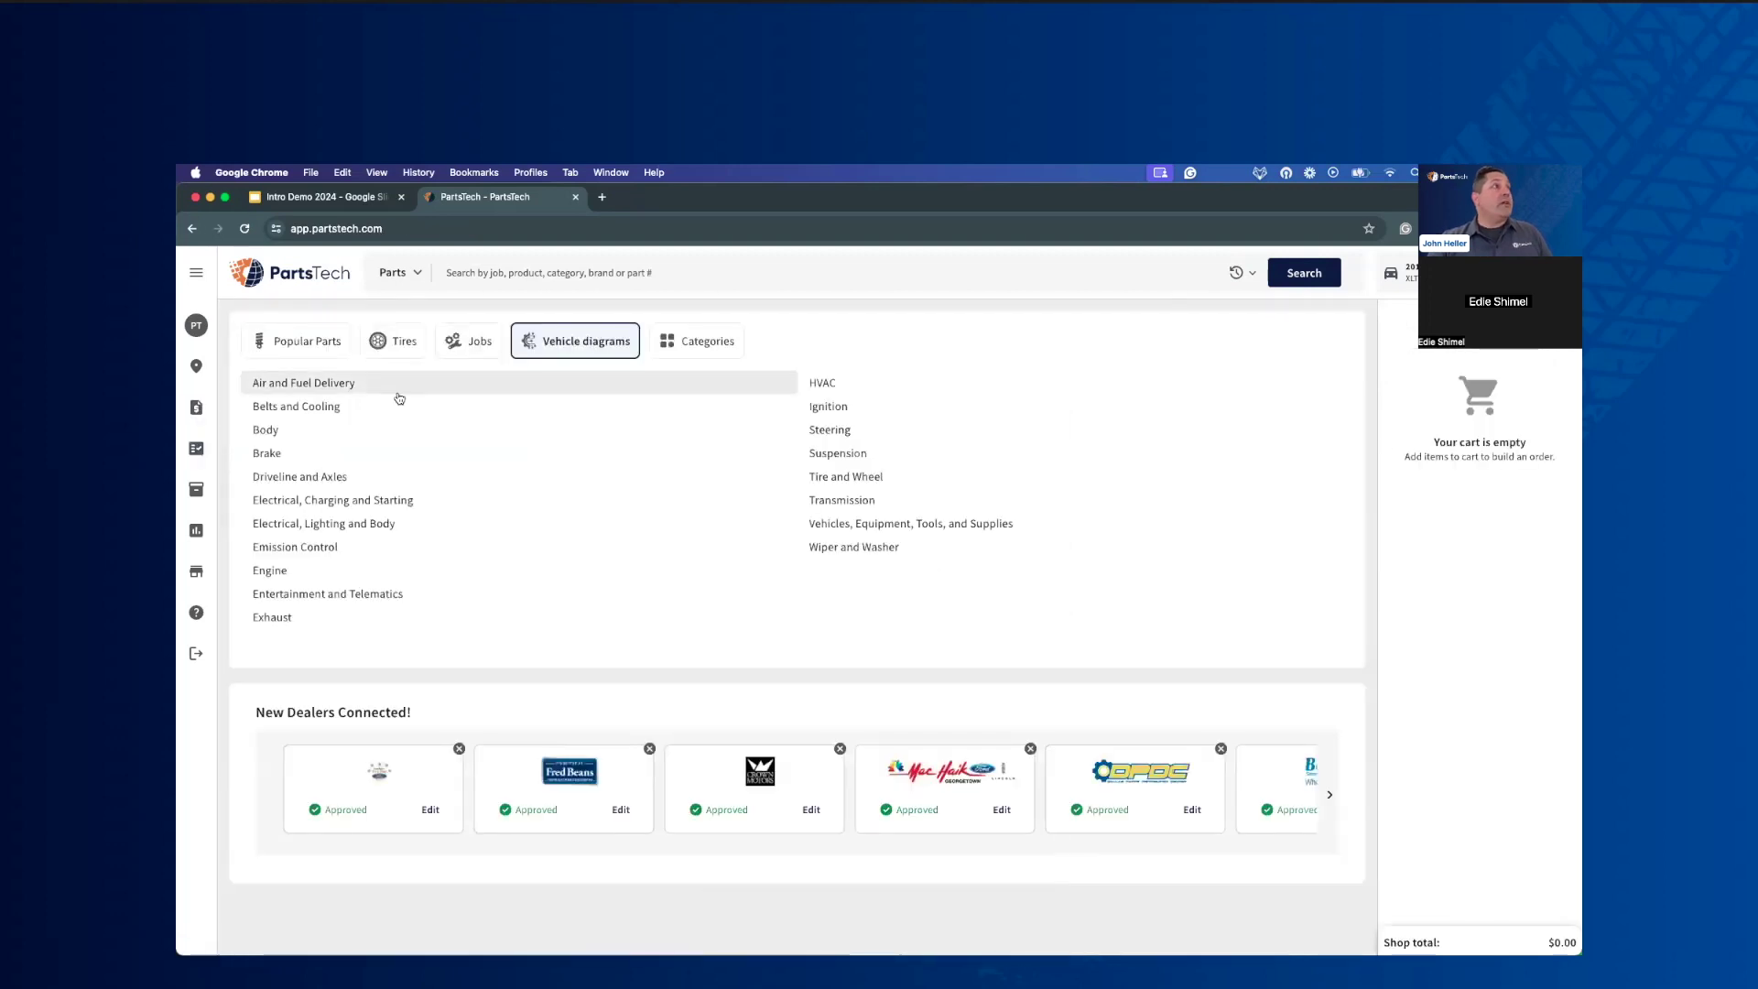
pyautogui.click(273, 454)
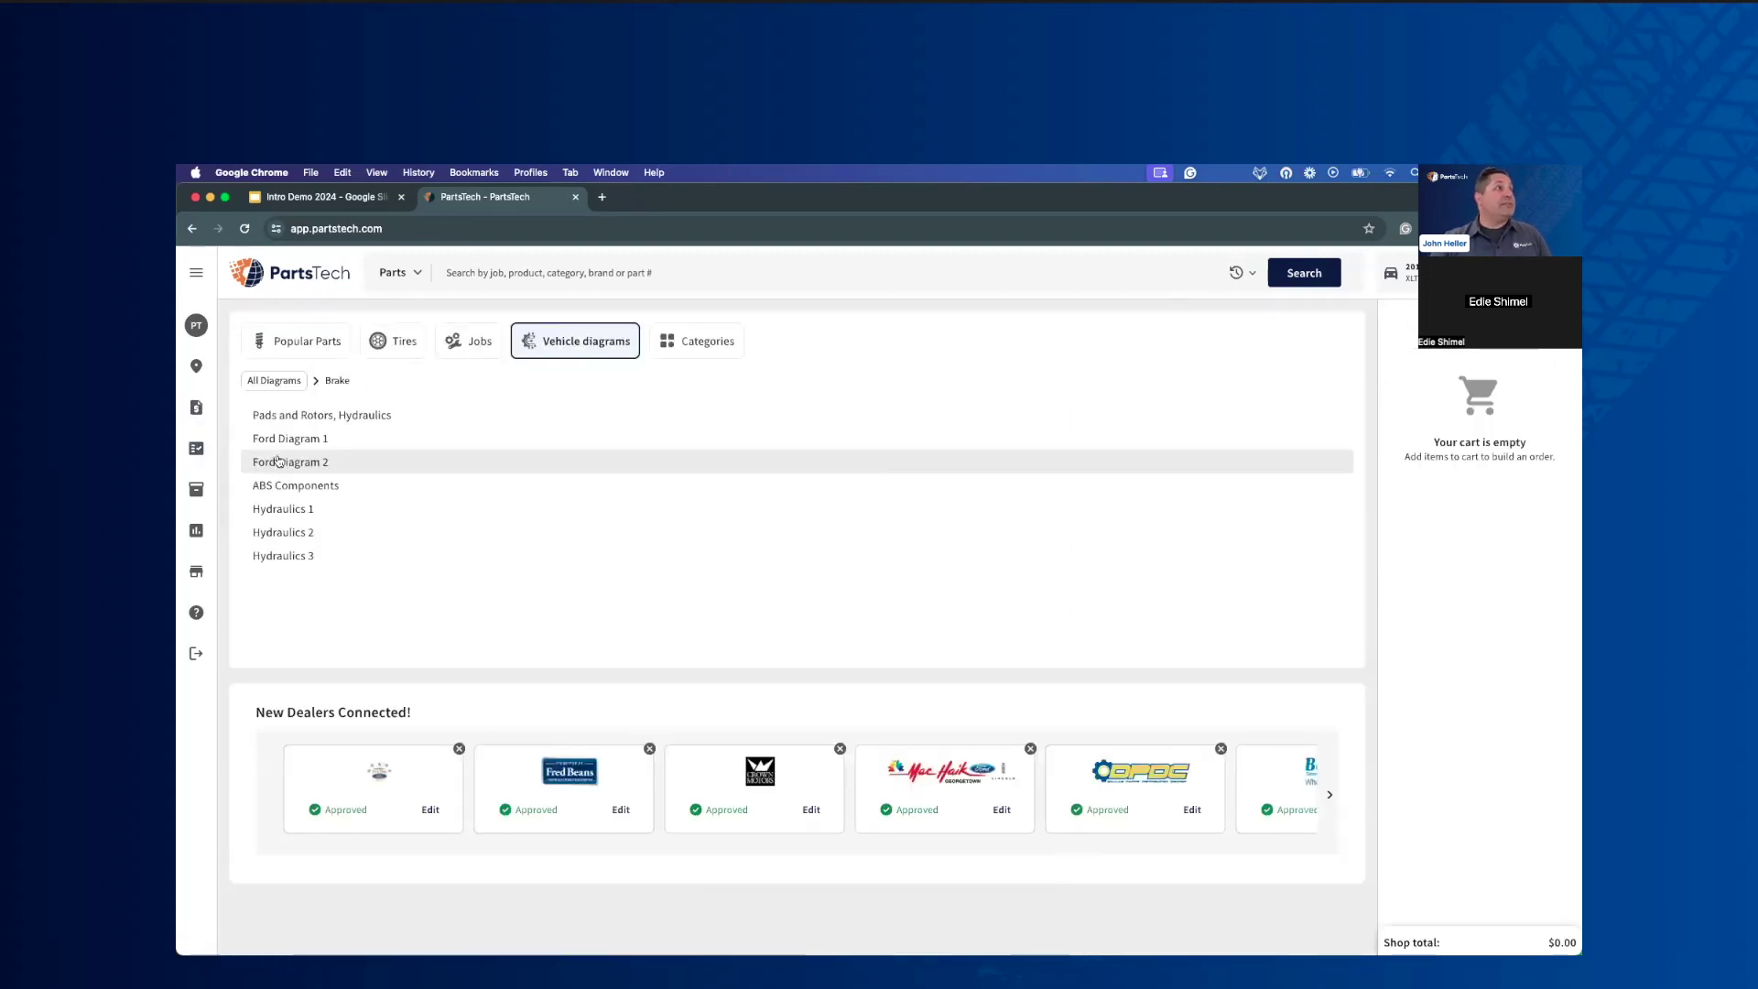
pyautogui.click(306, 414)
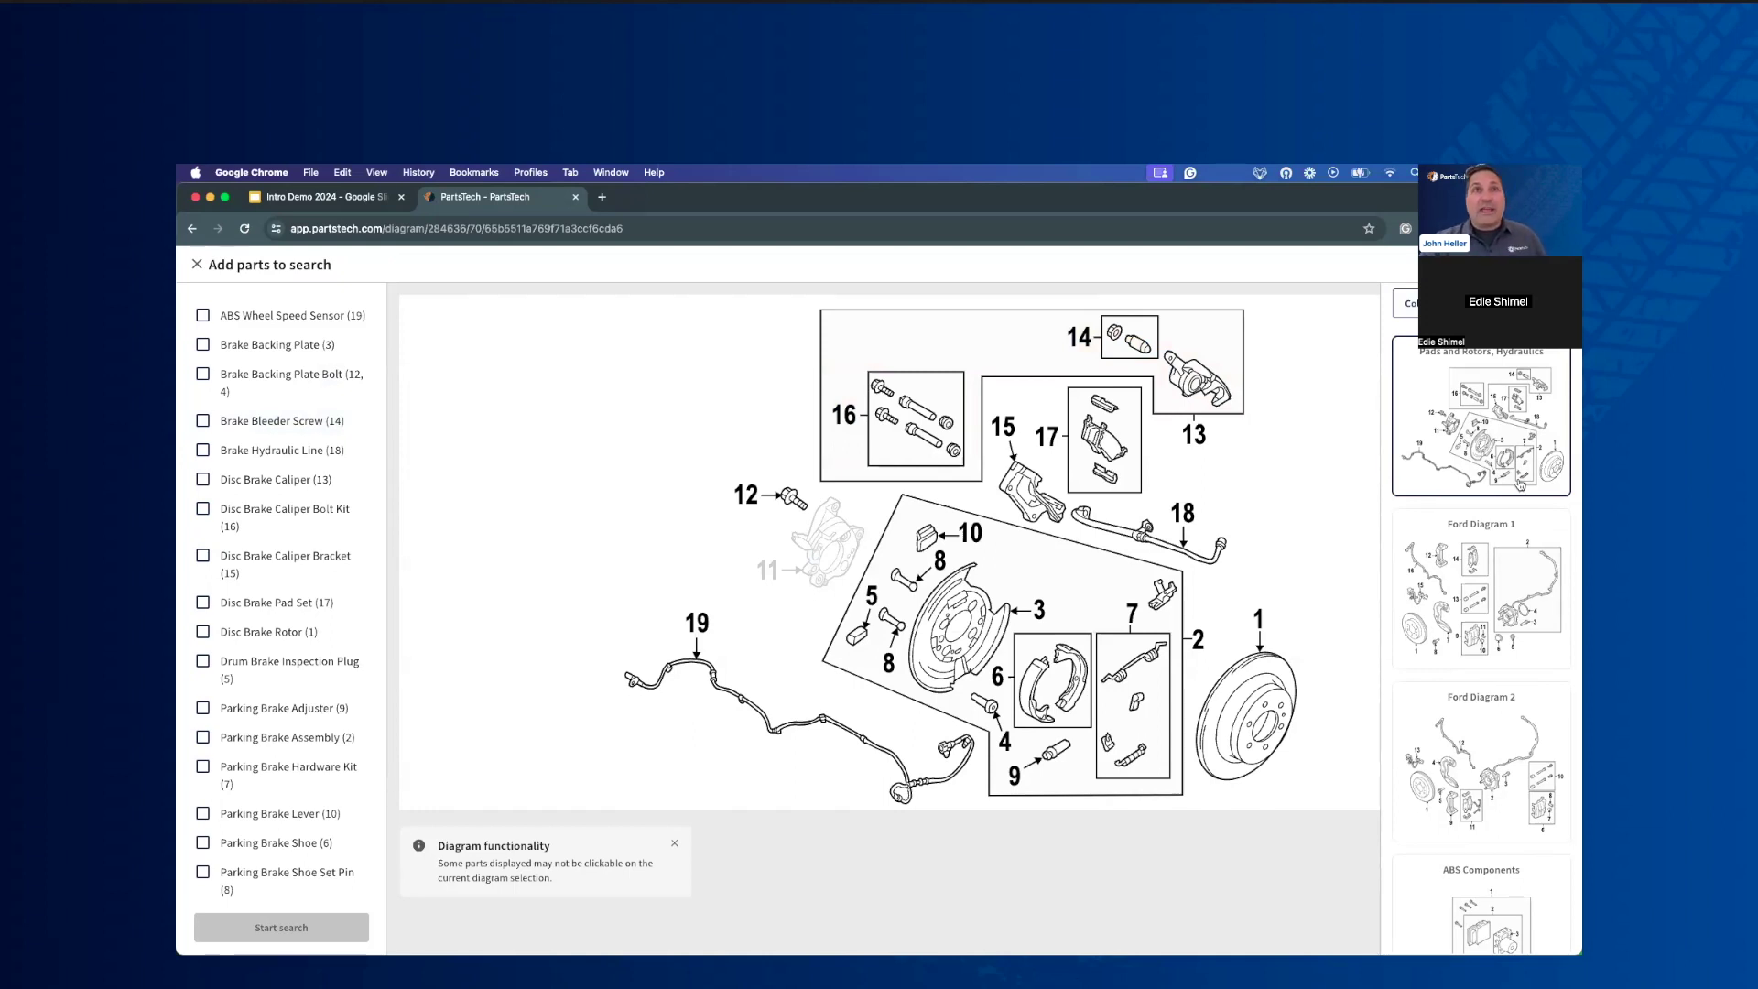
# Step: Look through the other brake diagrams: Ford Diagram 1, Ford Diagram 2, Hydraulics 2 and Hydraulics 3
pyautogui.click(1469, 556)
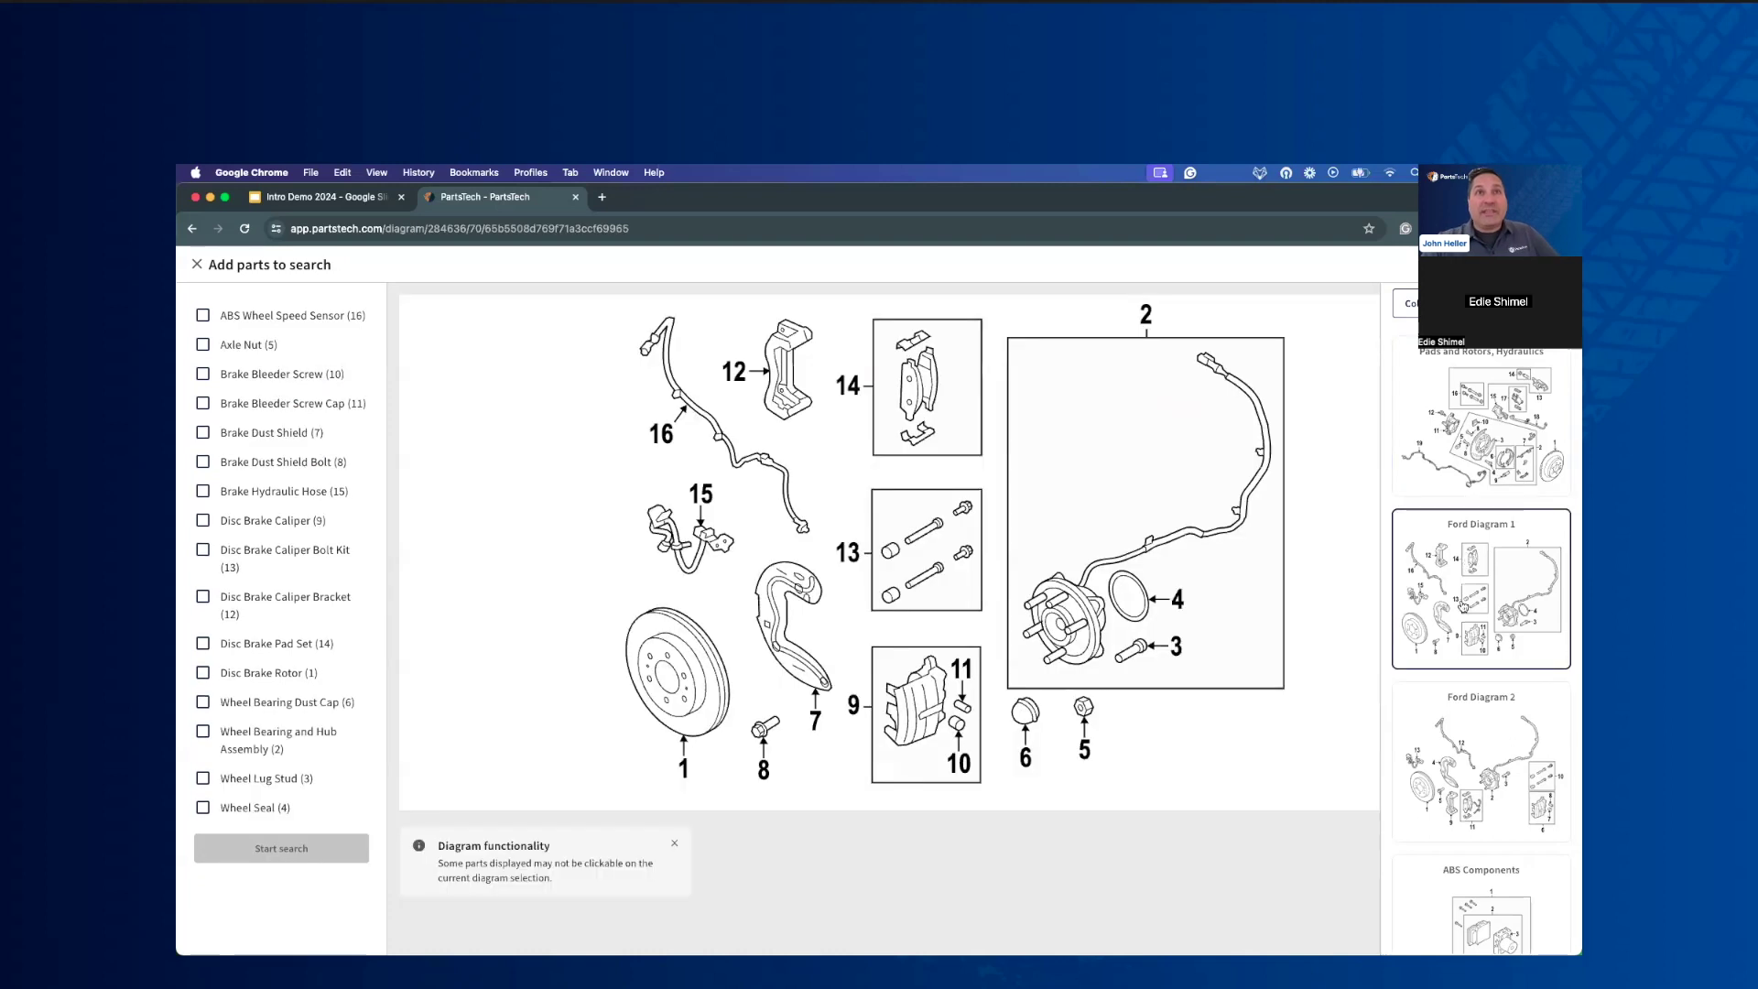
pyautogui.click(1456, 719)
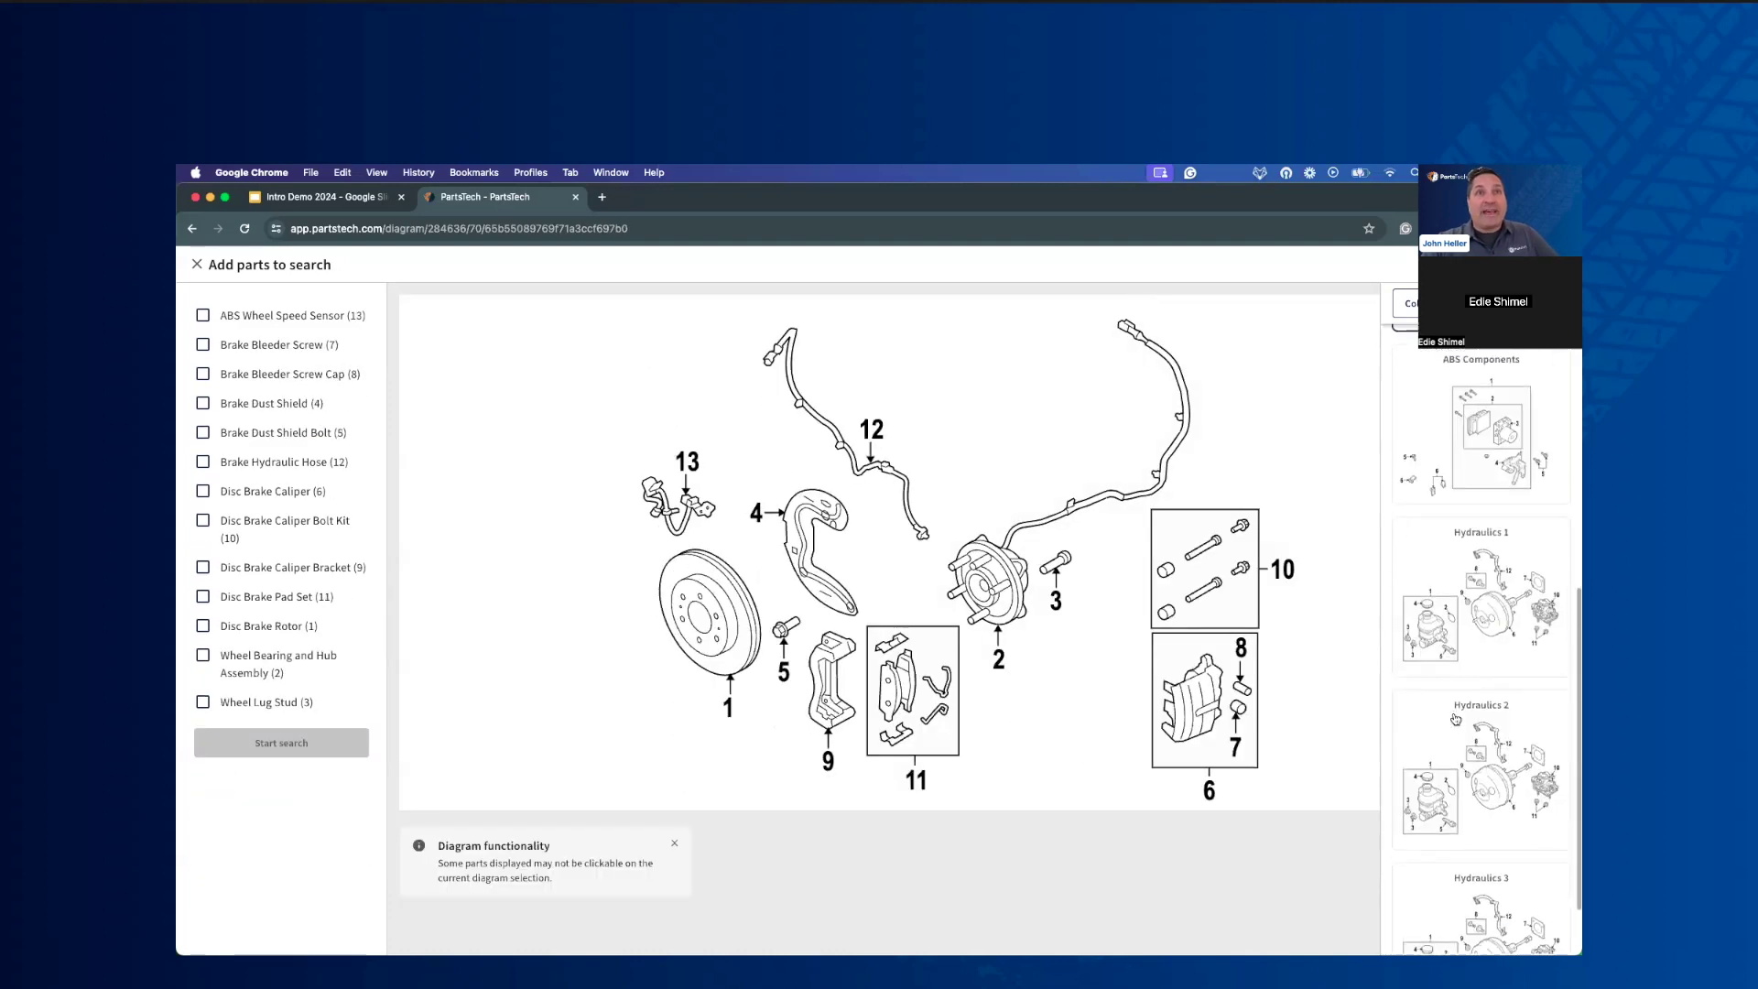
pyautogui.scroll(-5, 1456, 718)
pyautogui.click(1456, 719)
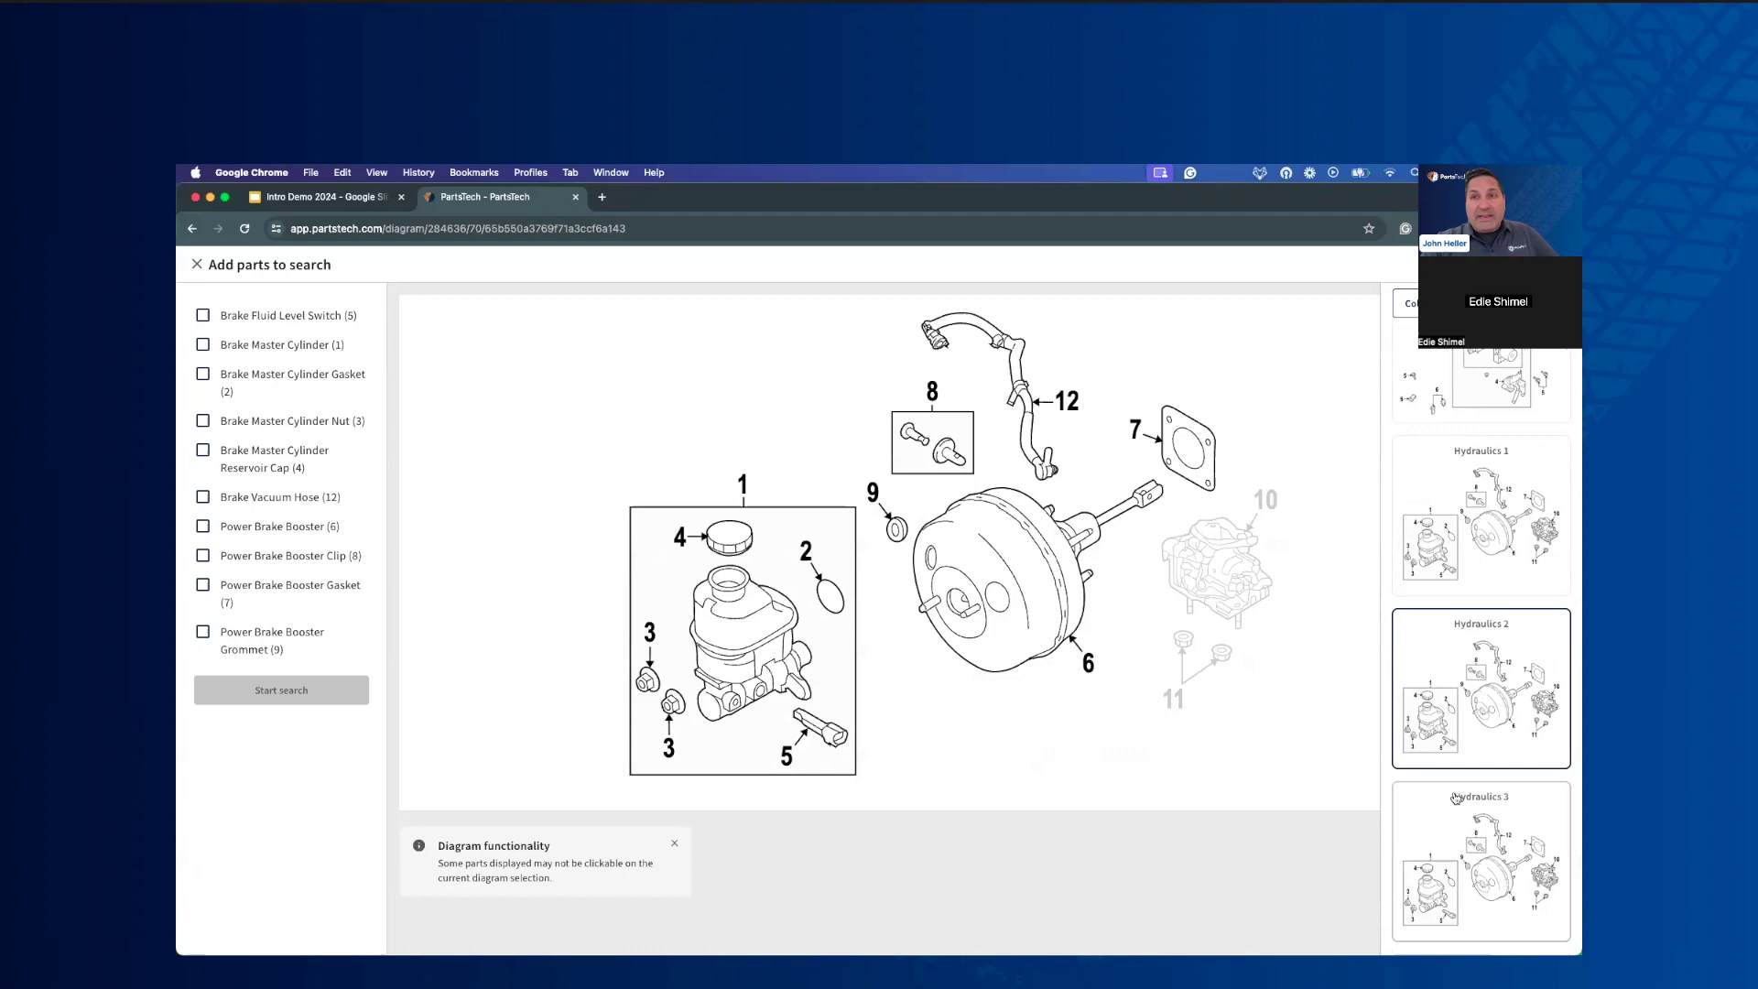
pyautogui.click(1454, 833)
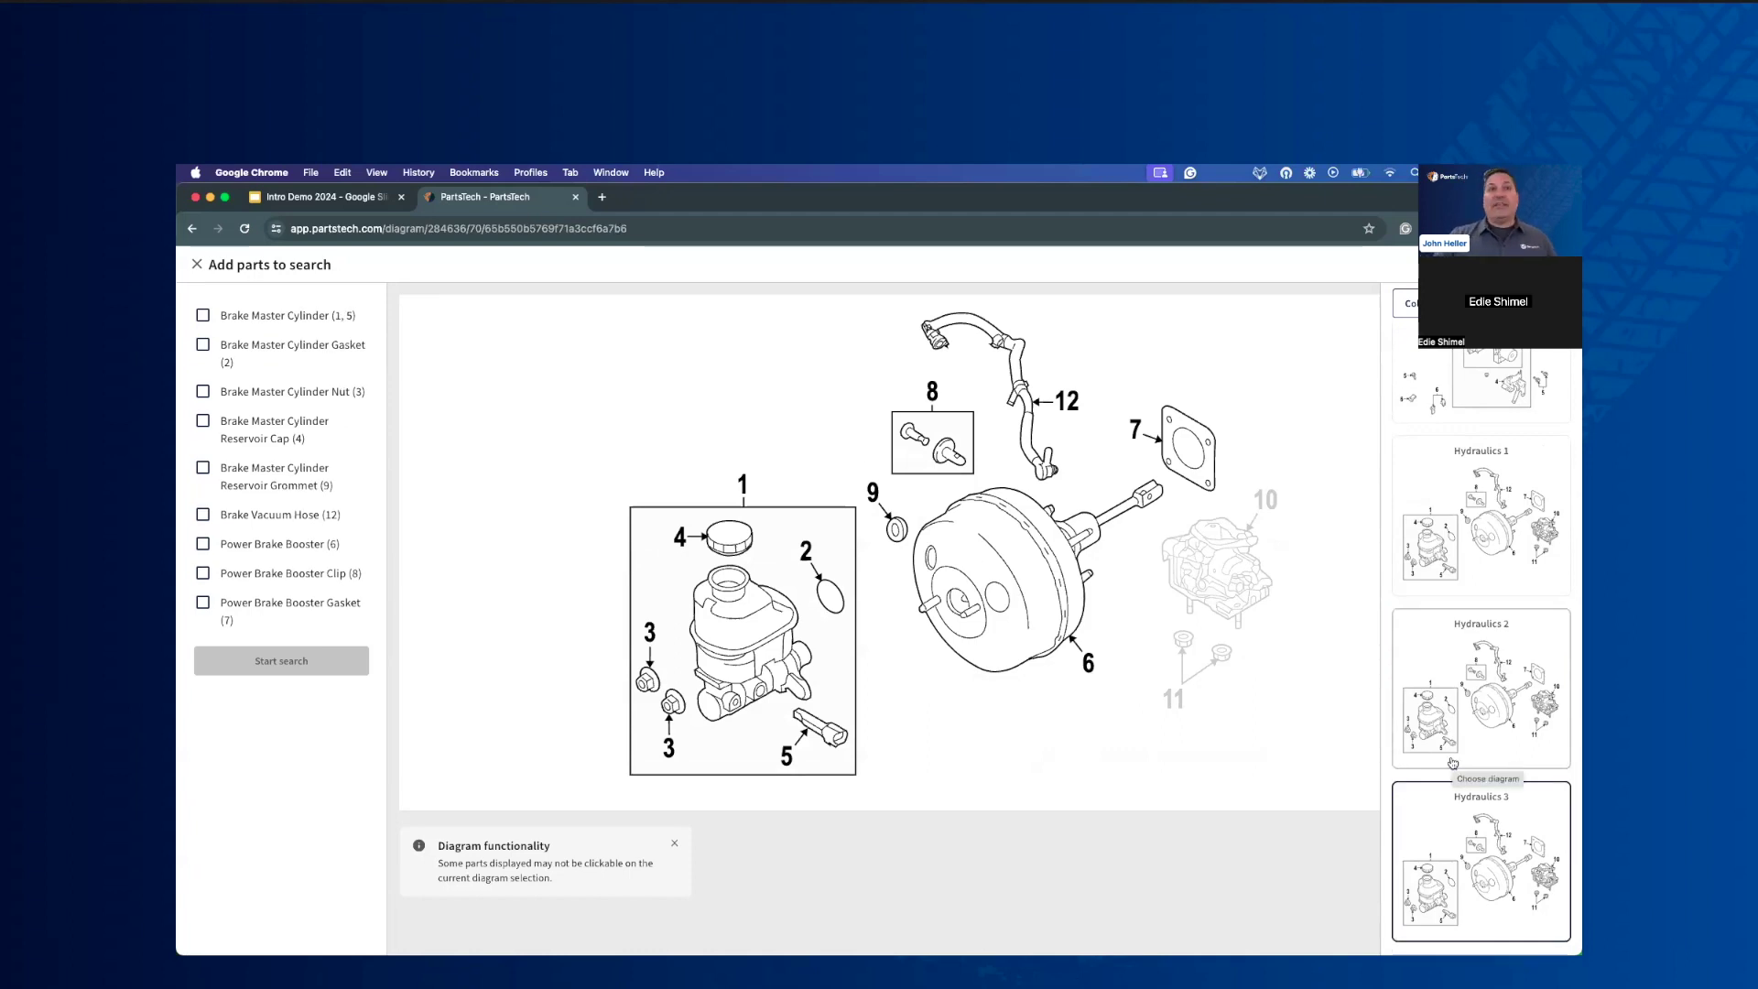
pyautogui.click(1482, 719)
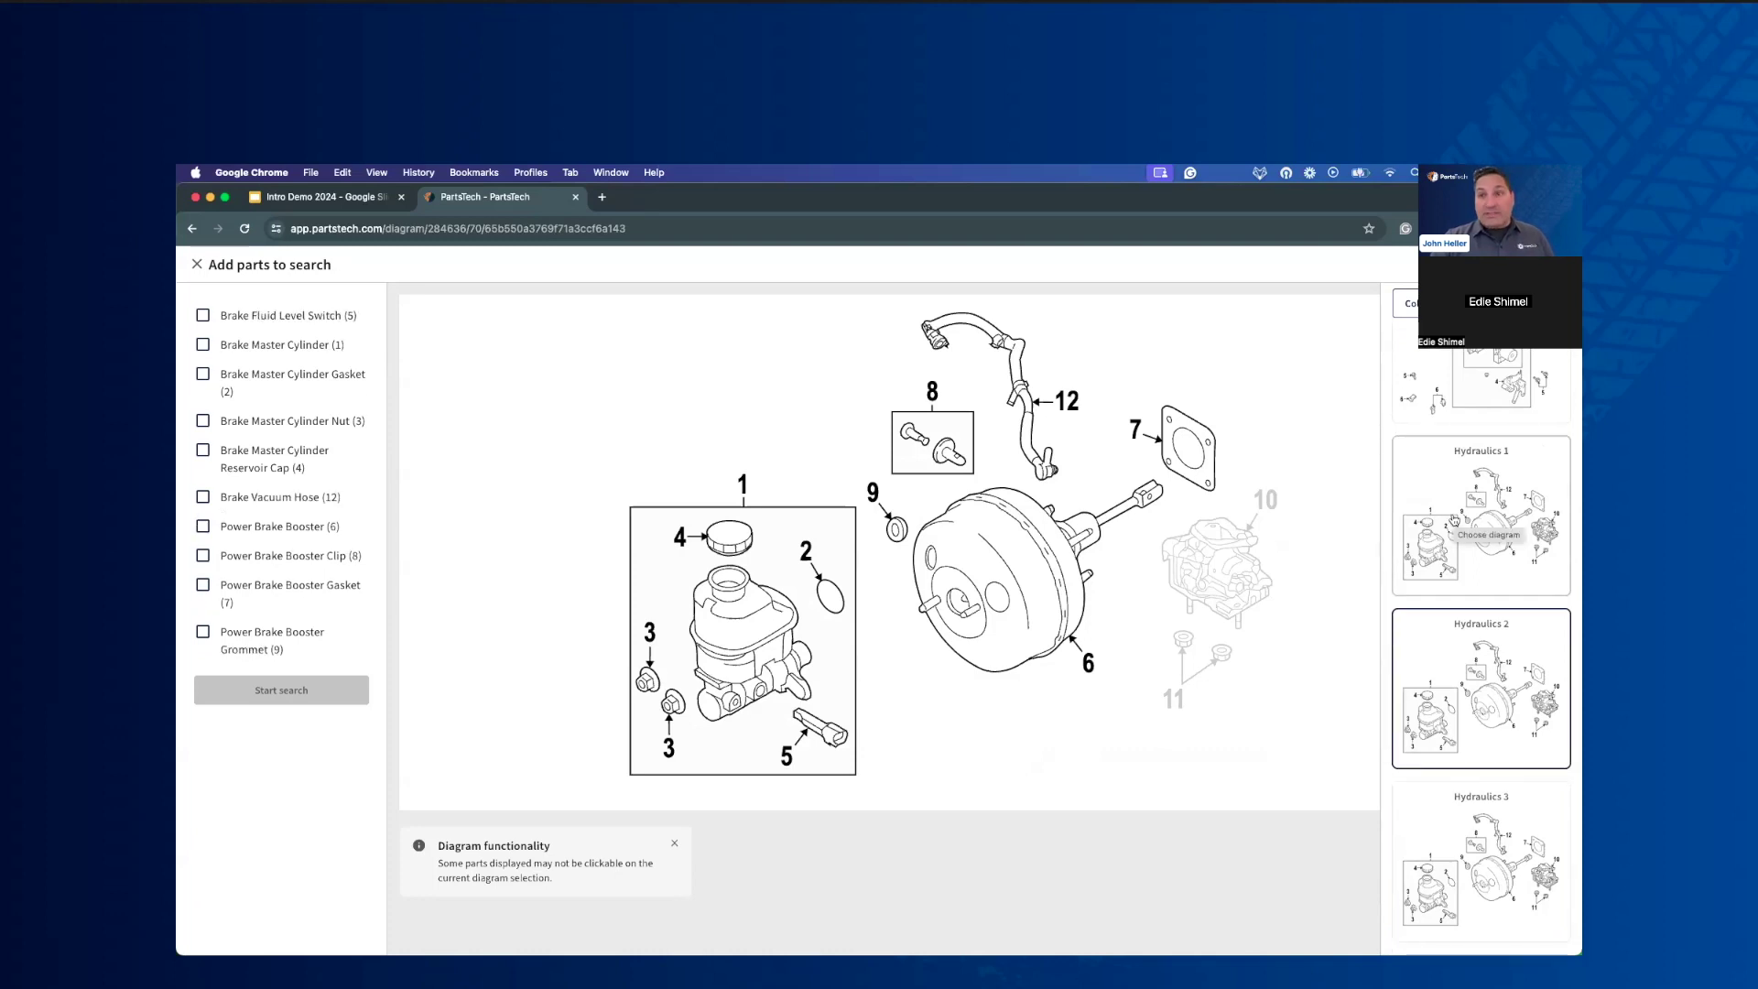
# Step: Go back to the Pads and Rotors, Hydraulics diagram and select the disc brake rotor for the parts search
pyautogui.scroll(-10, 1454, 520)
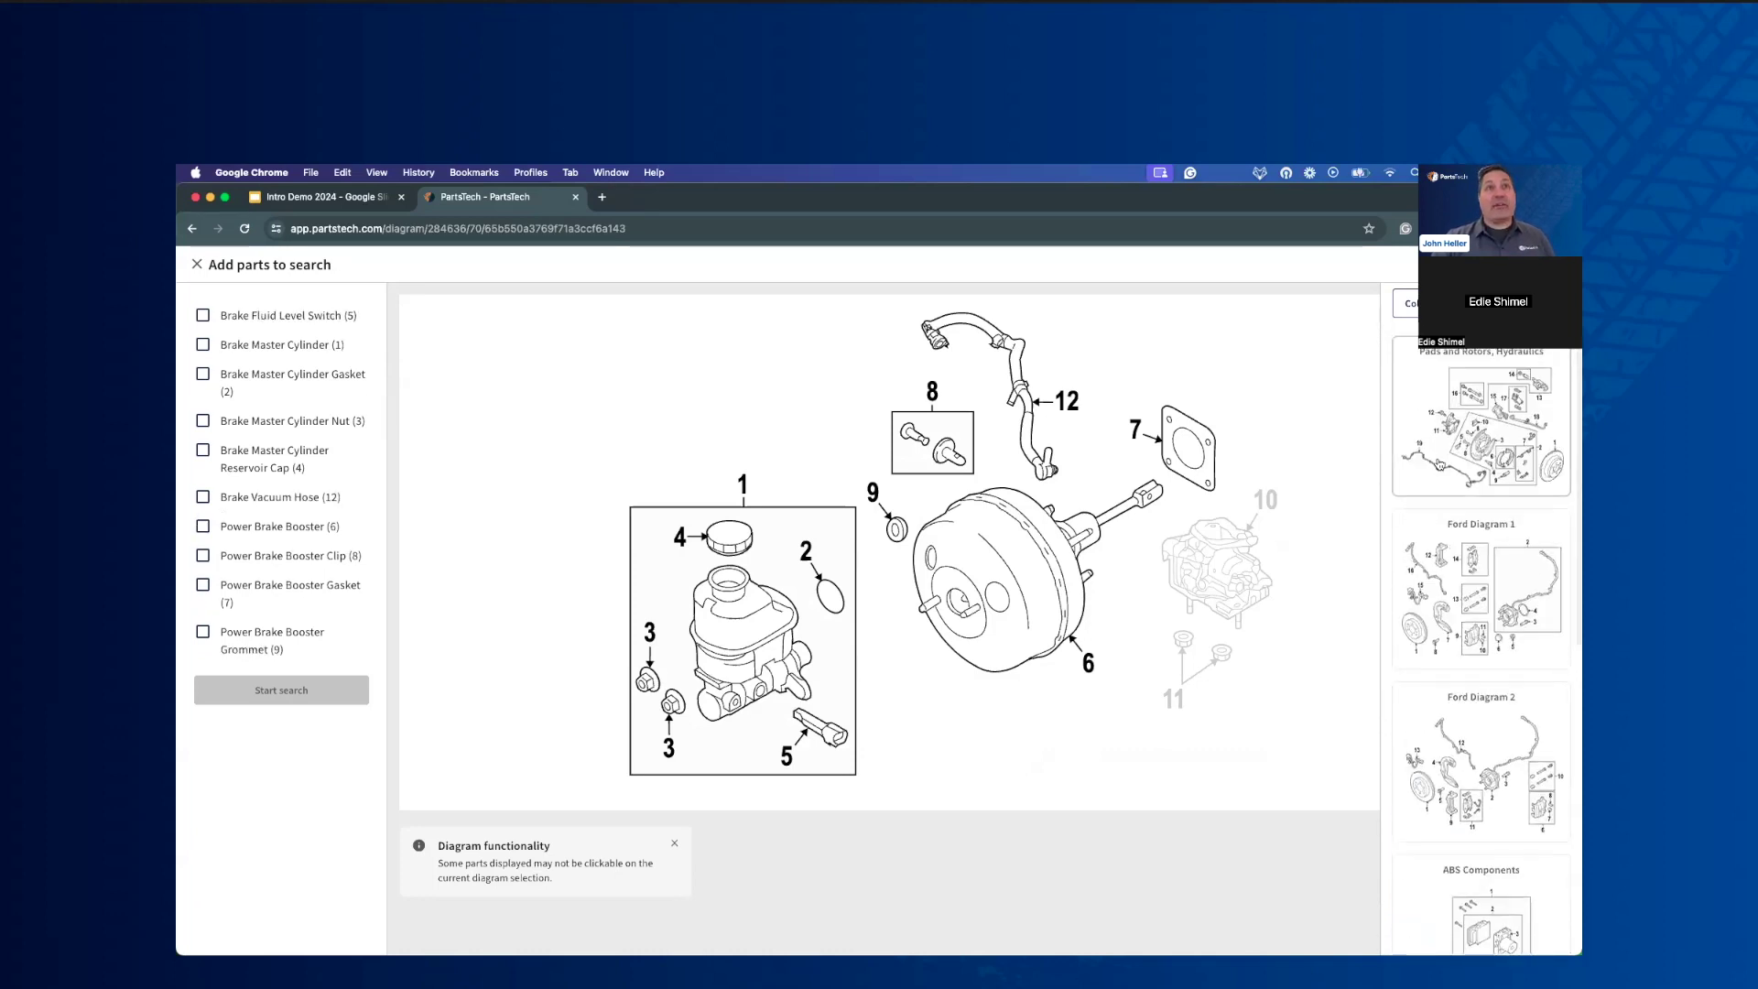
pyautogui.click(1439, 464)
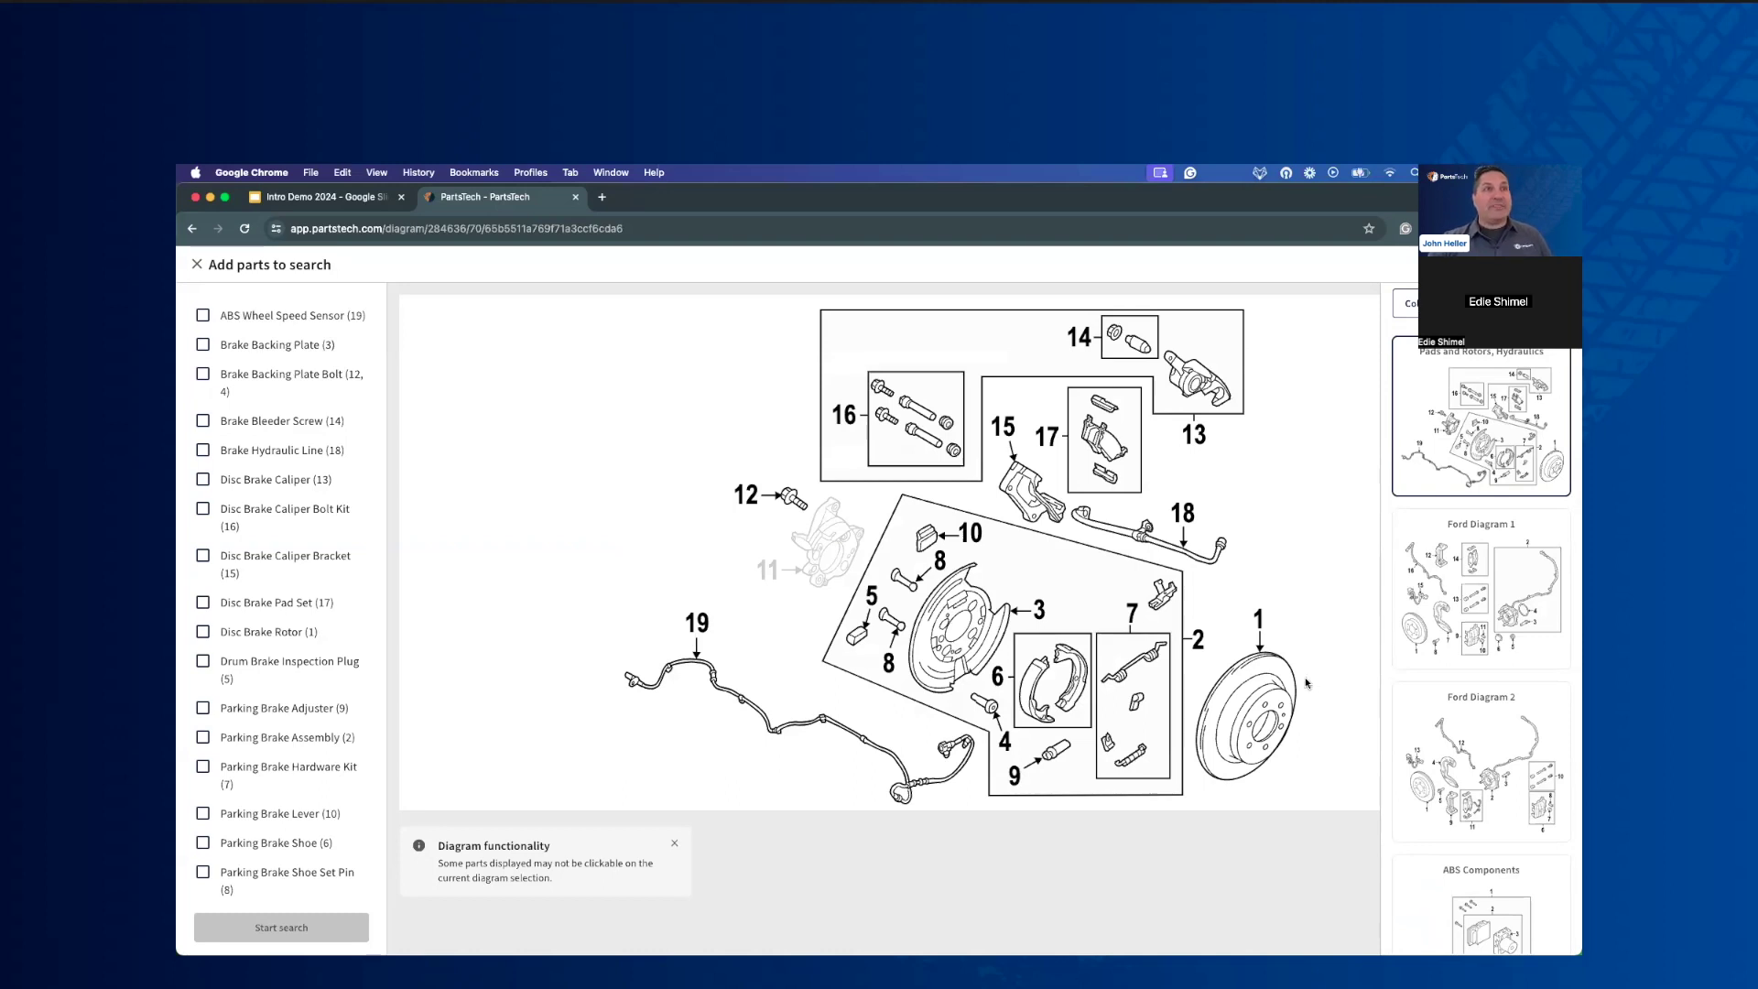
pyautogui.click(1253, 710)
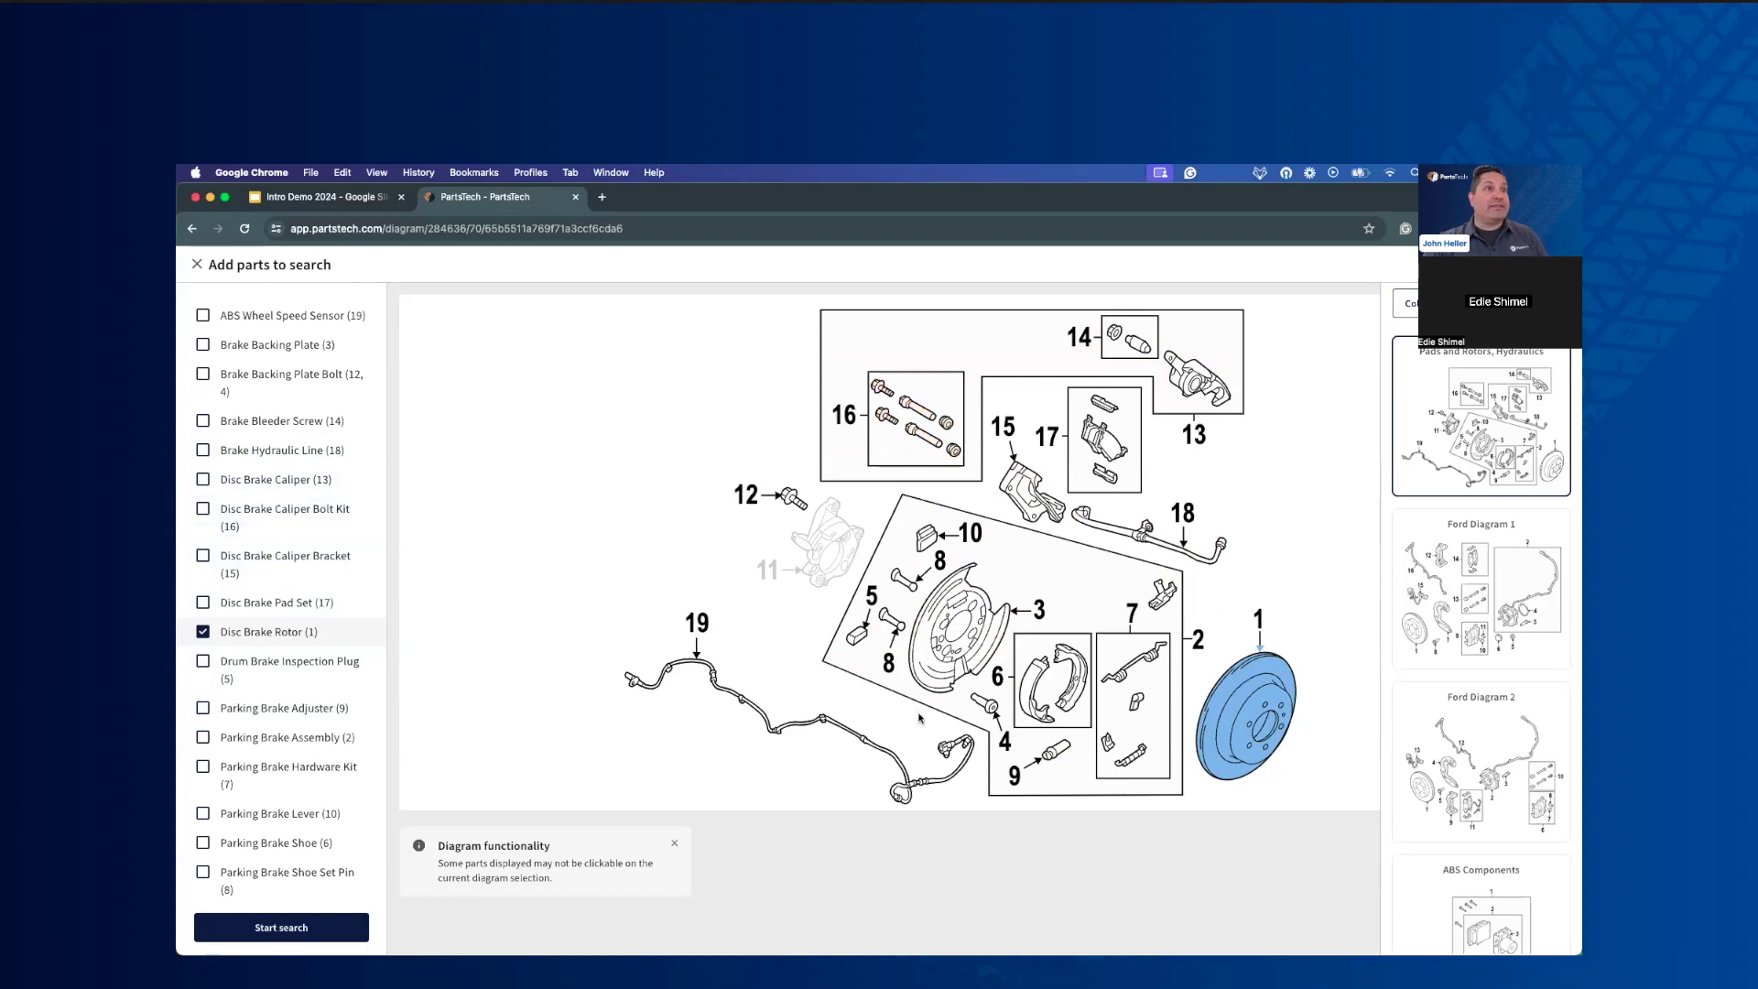
# Step: Search for the rotor together with the brake backing plate, caliper bracket and pad set, and add two BrakeBest Select 680508RGS rotors to the cart
pyautogui.click(957, 649)
pyautogui.click(1023, 489)
pyautogui.click(1102, 438)
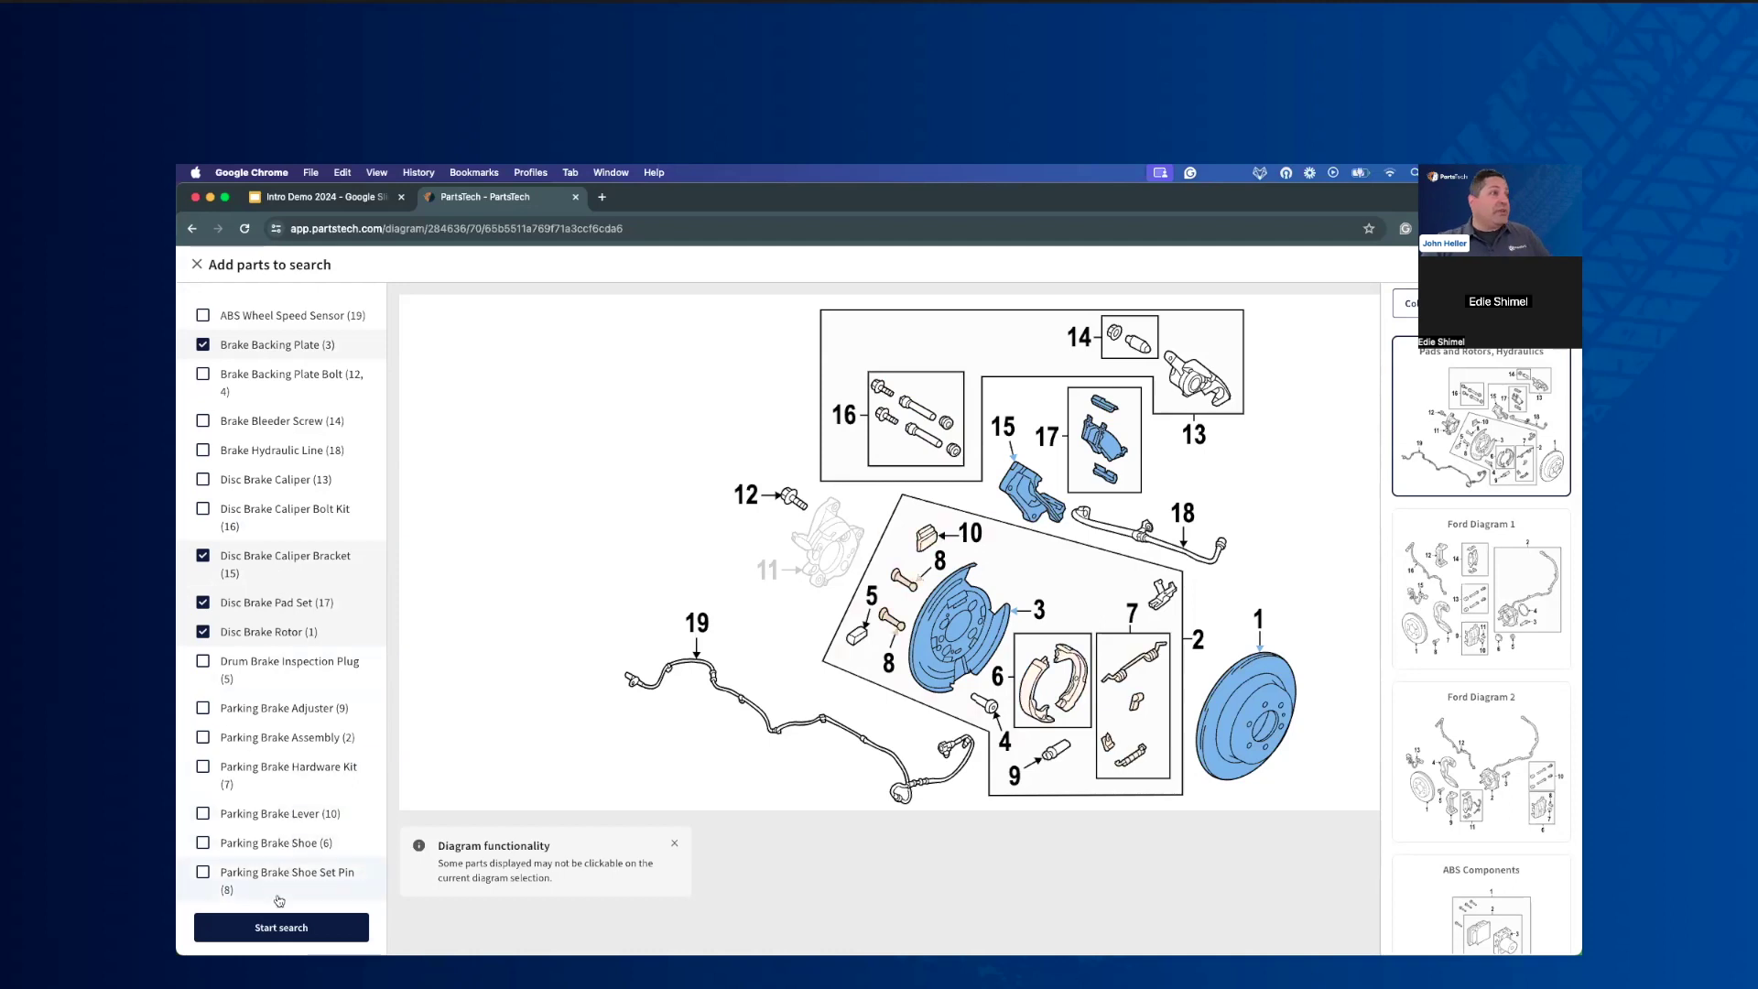
pyautogui.click(282, 928)
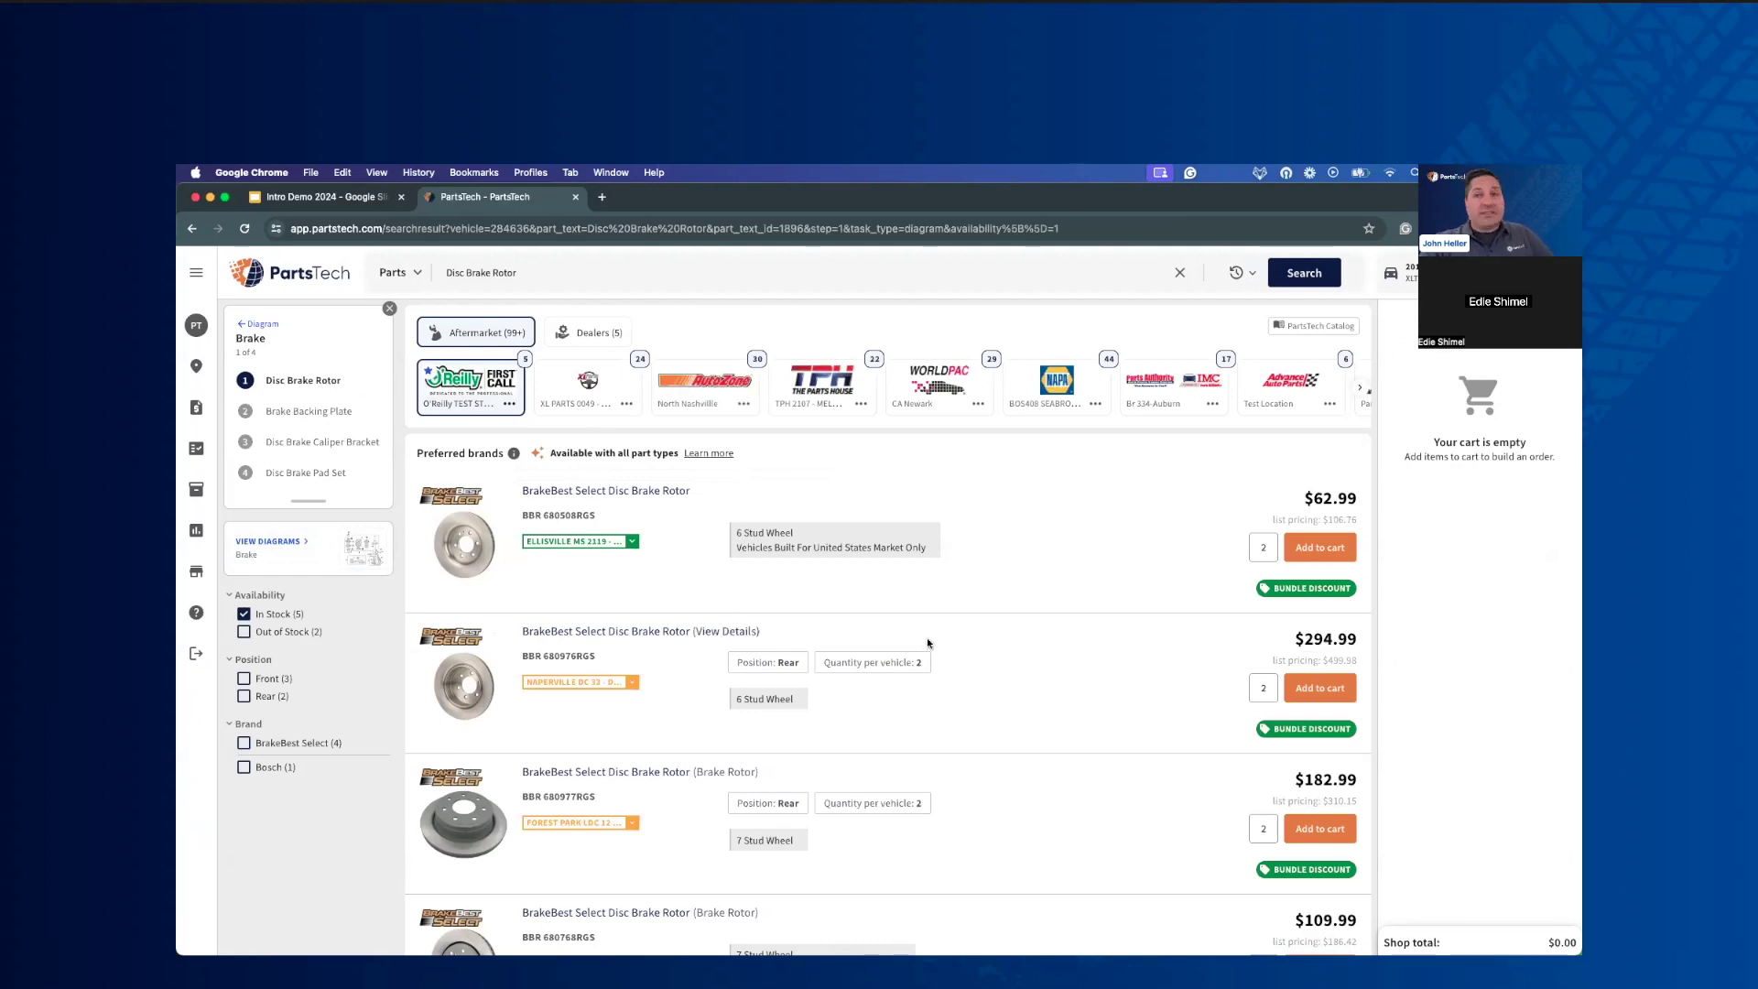
pyautogui.click(1316, 546)
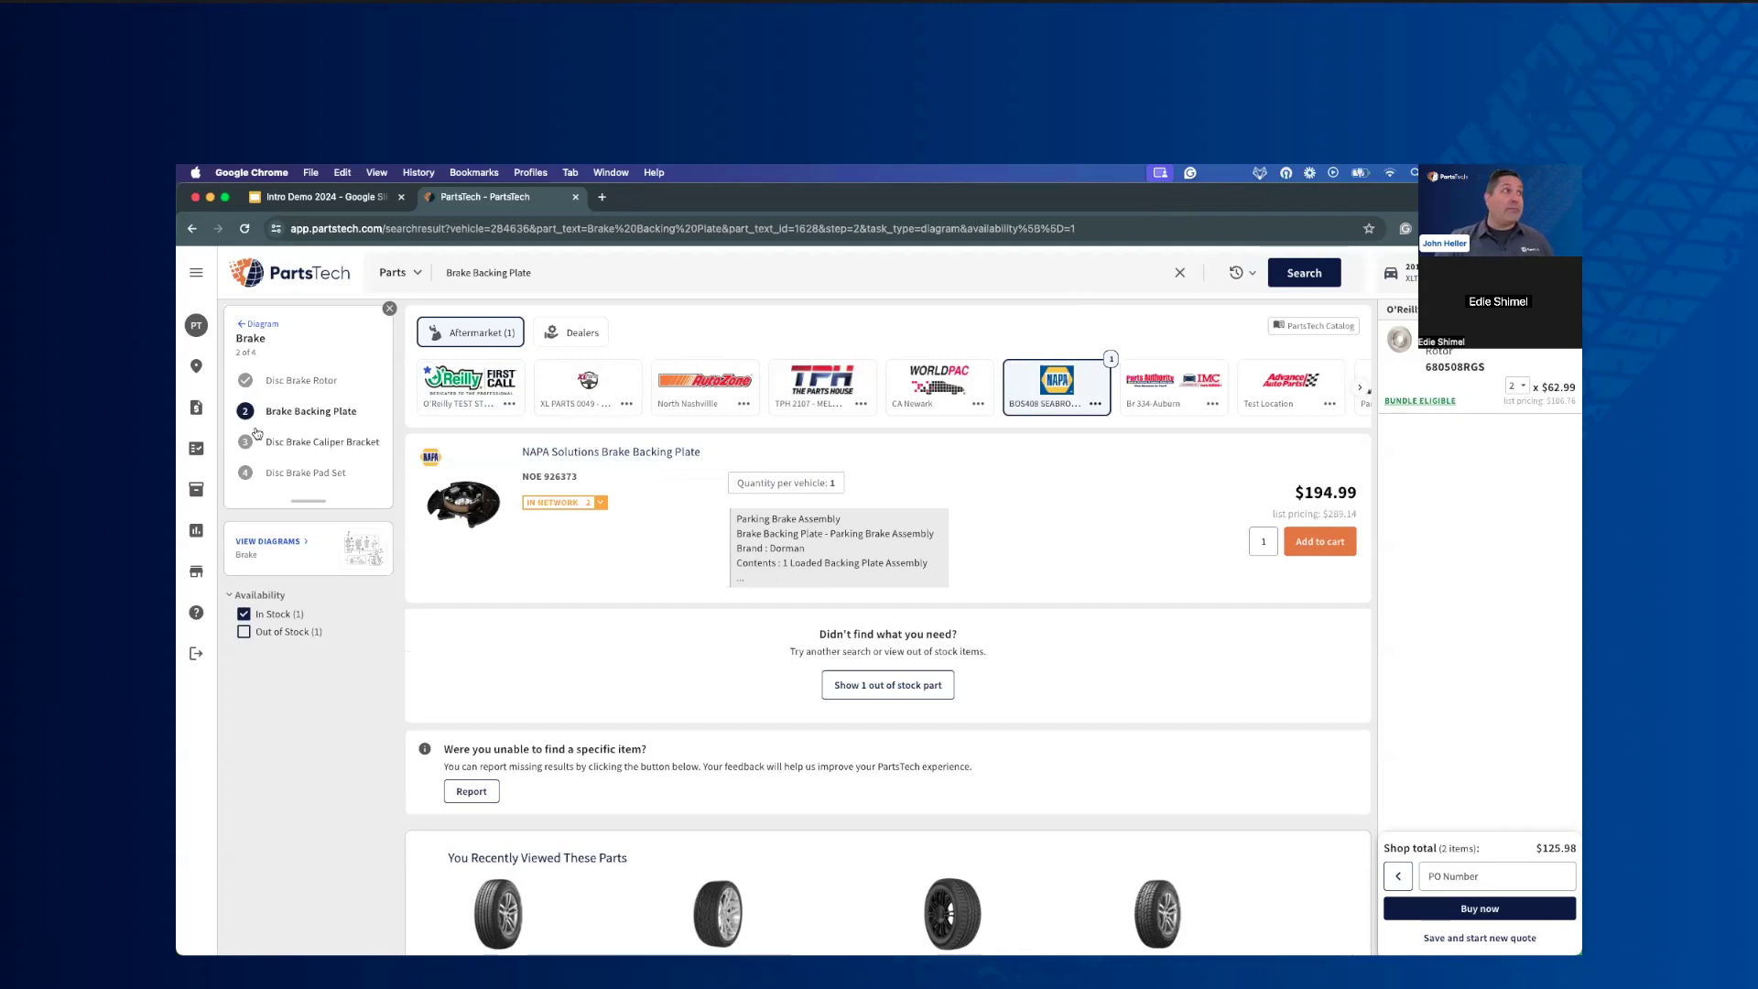
# Step: Return to the home page and open the A/C Compressor, Condenser and Accumulator diagram from the HVAC vehicle diagrams
pyautogui.click(280, 287)
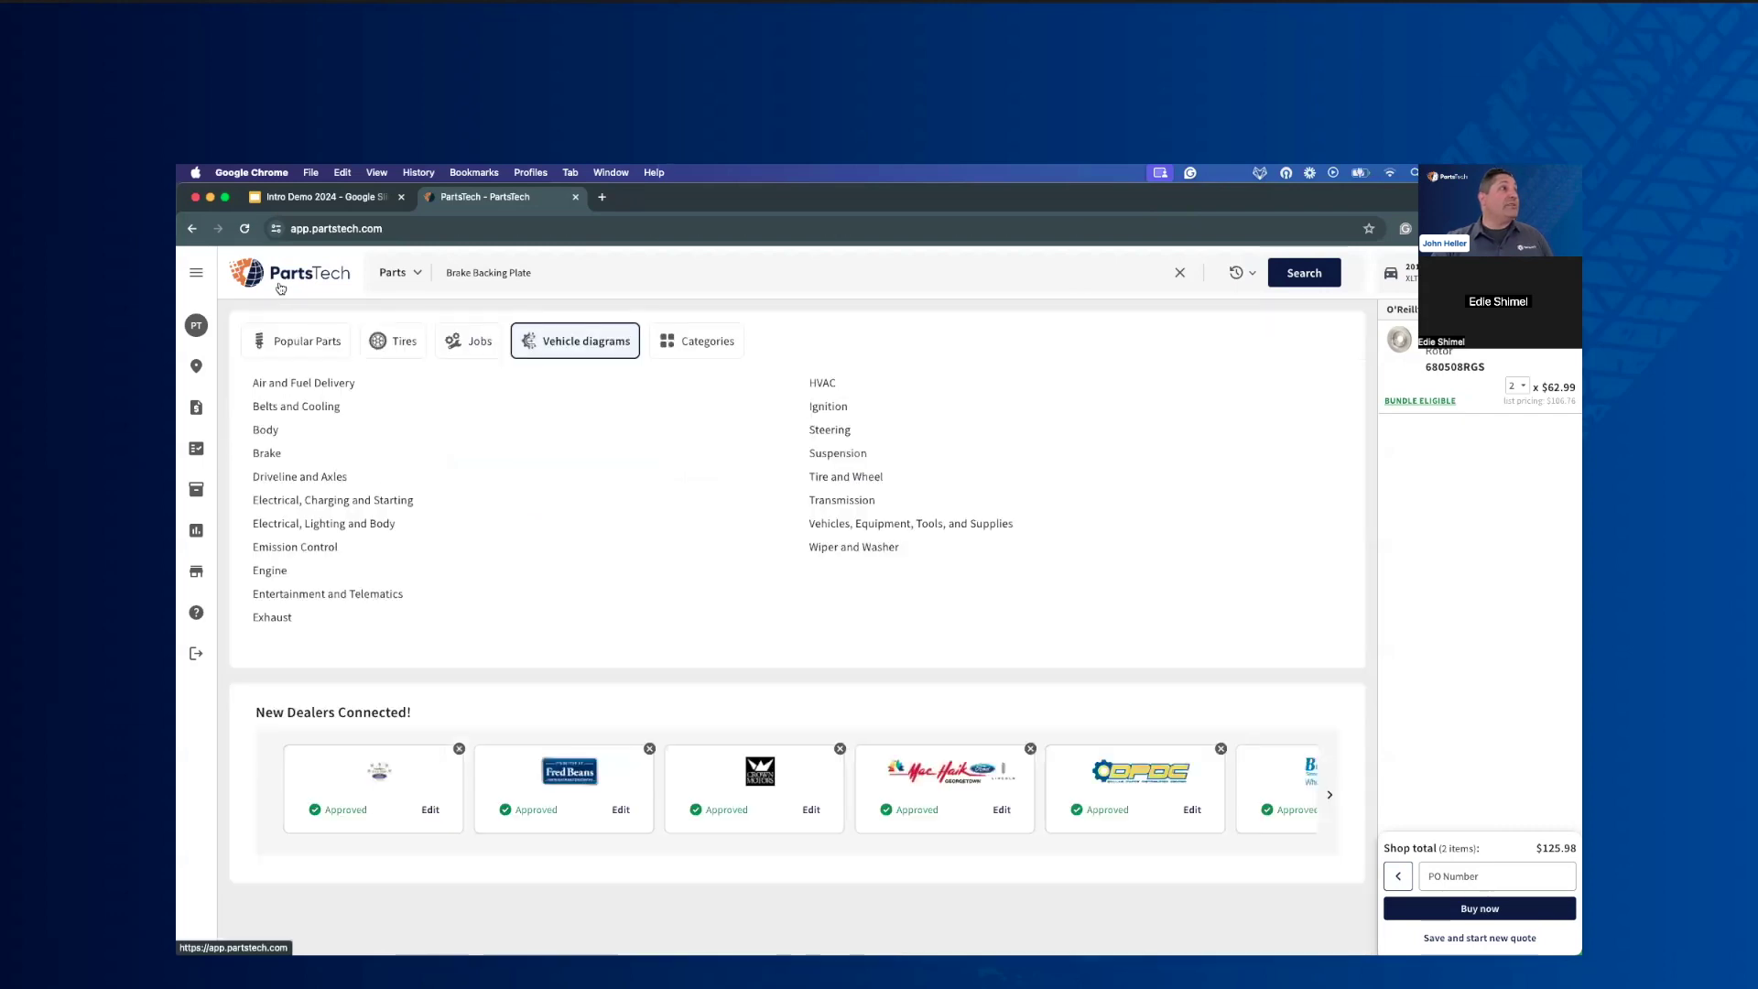
pyautogui.click(827, 383)
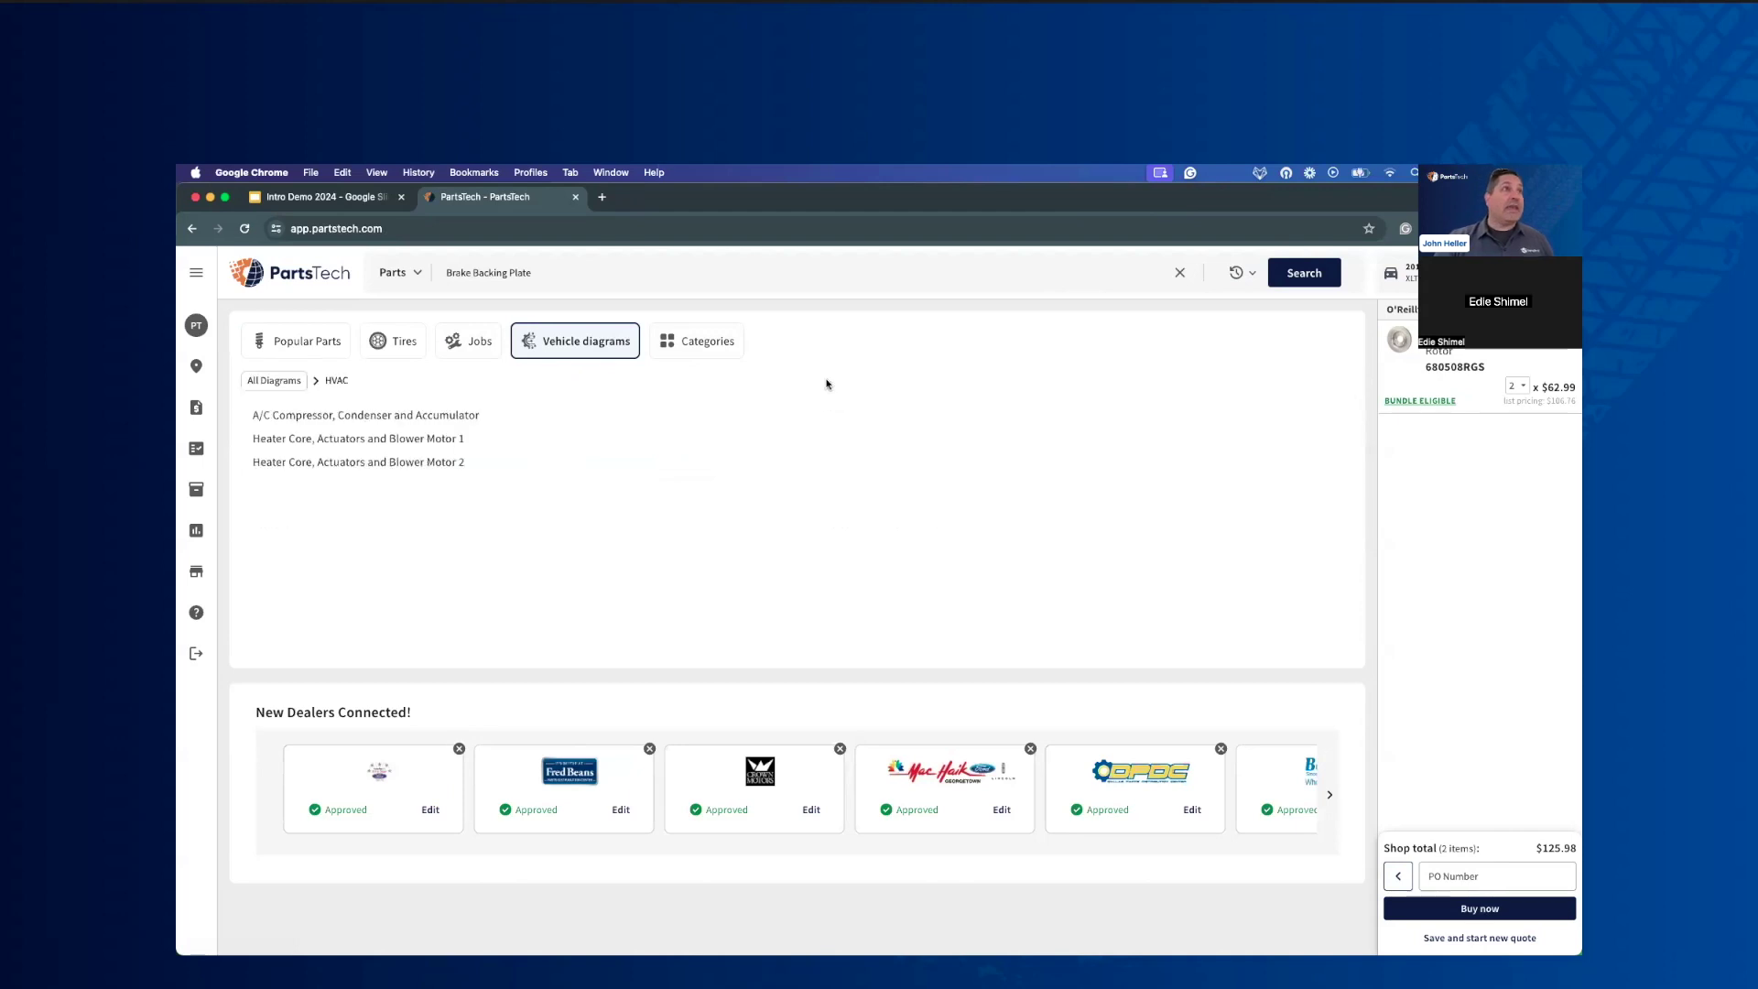
pyautogui.click(440, 419)
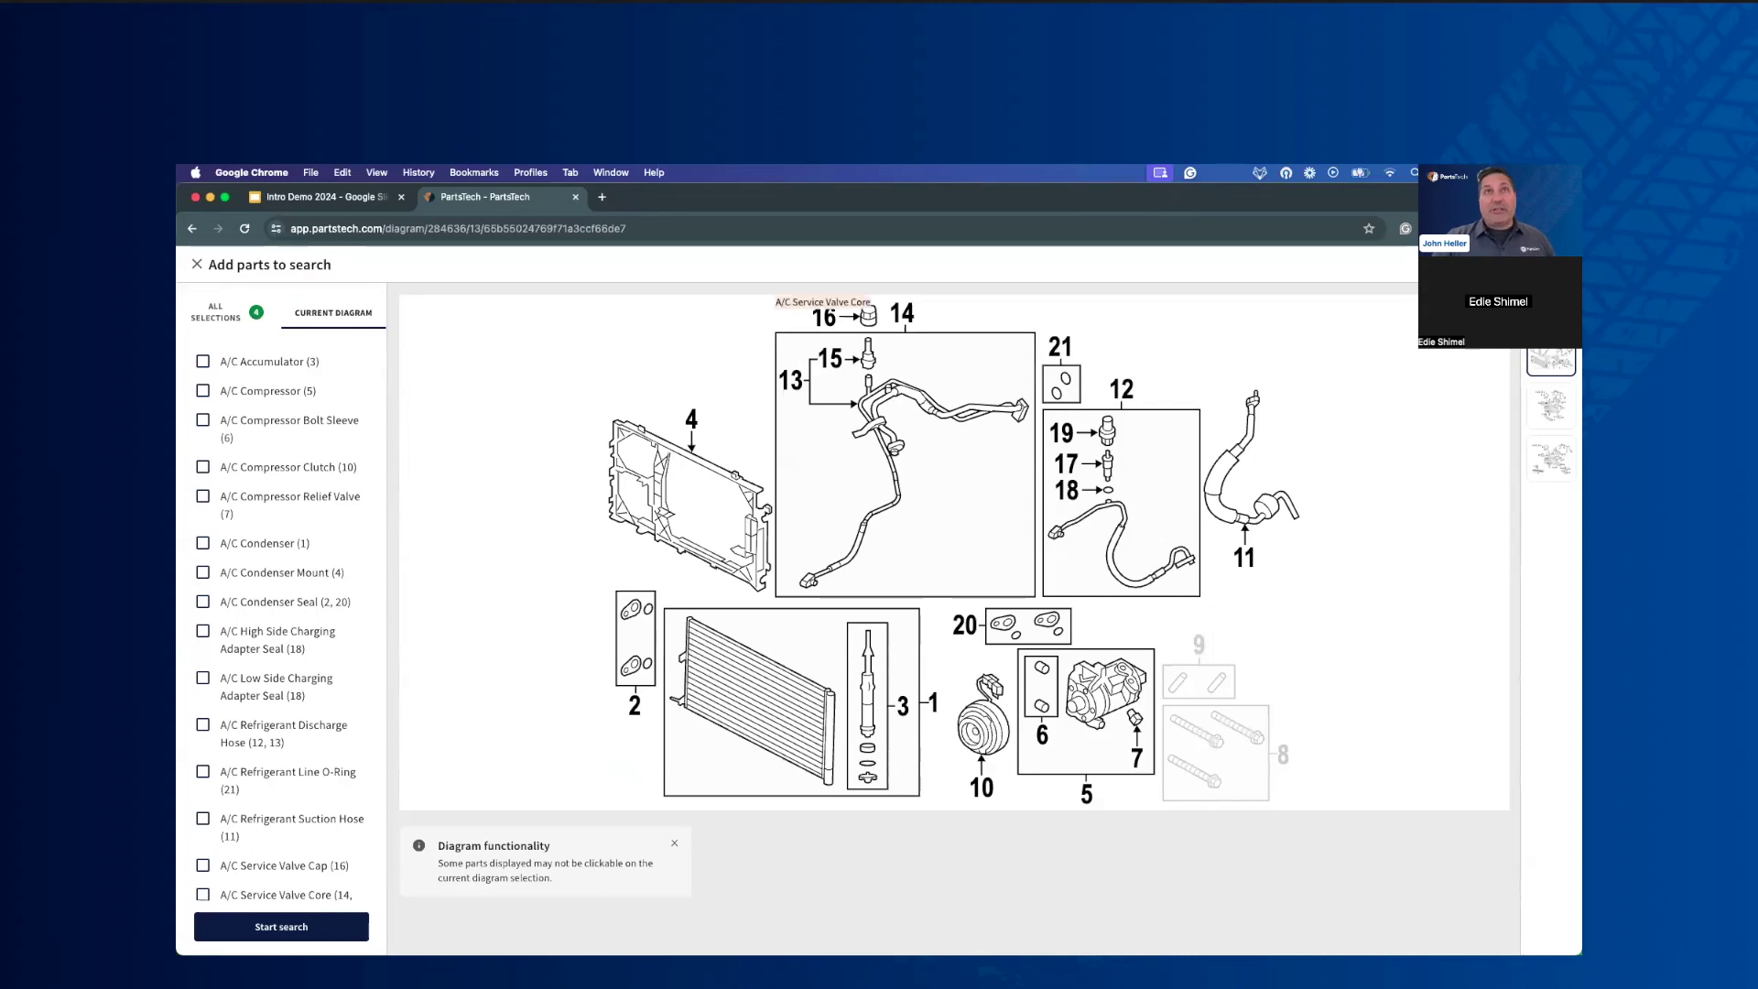
# Step: Look through the two Heater Core, Actuators and Blower Motor diagrams and return to the A/C compressor diagram
pyautogui.click(1471, 722)
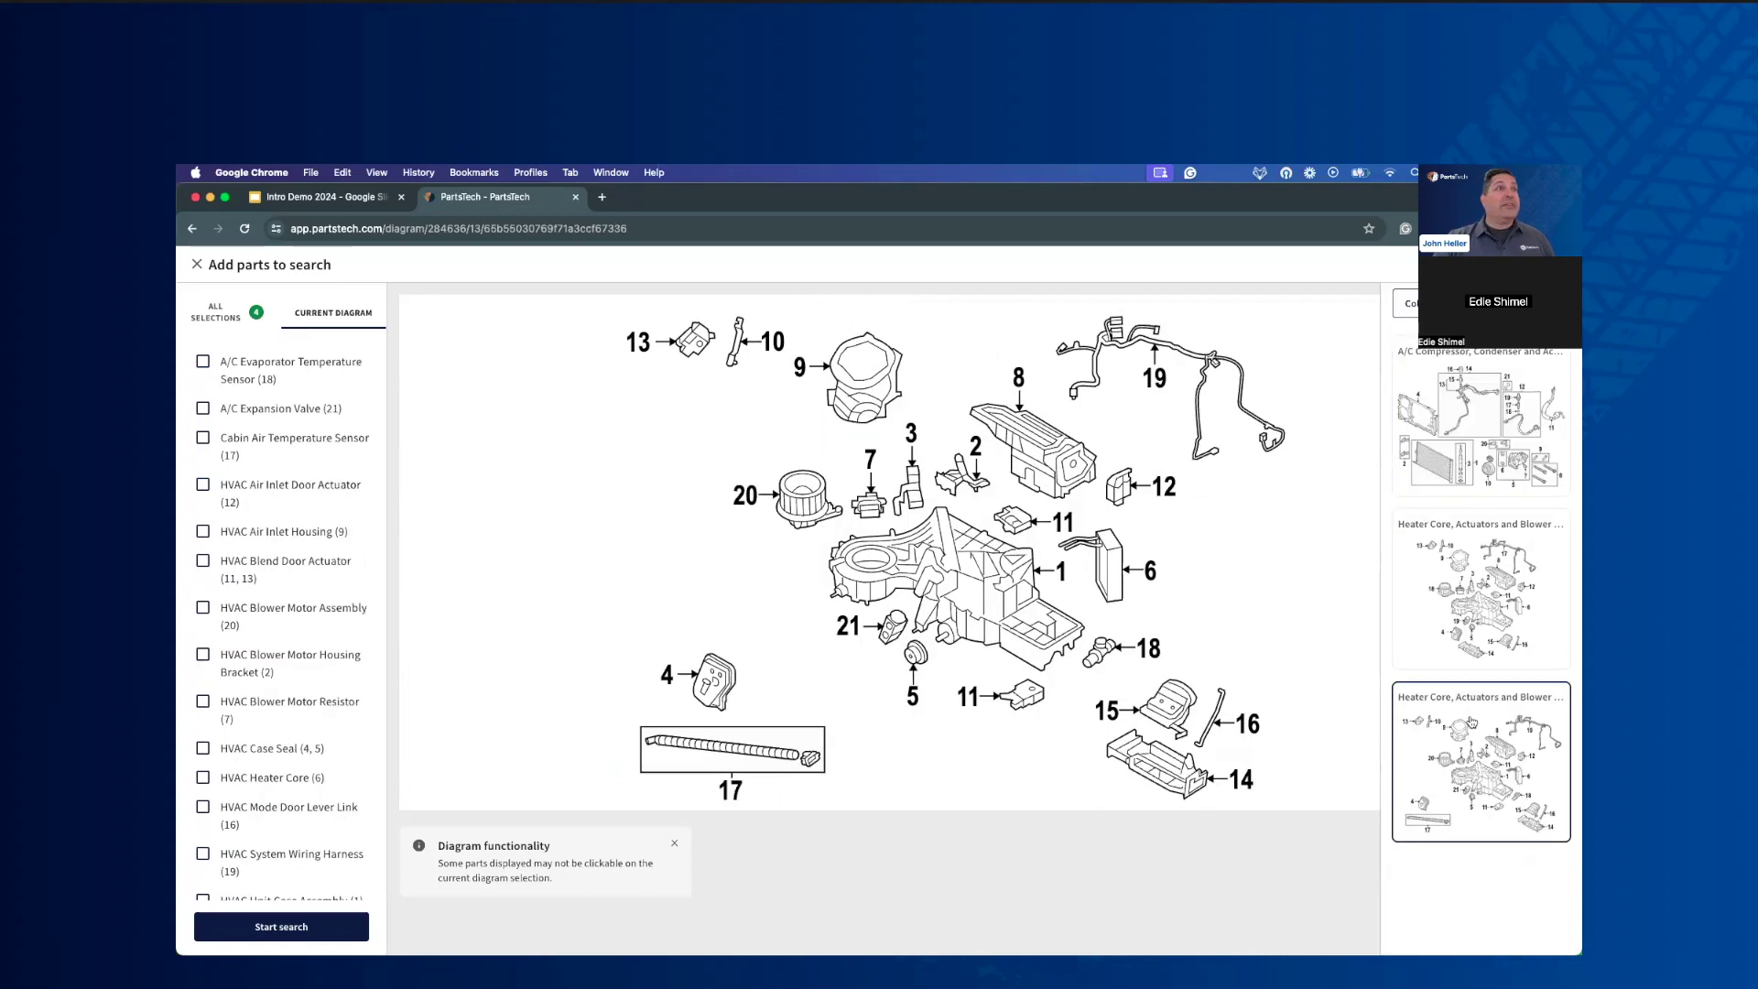
pyautogui.click(1463, 638)
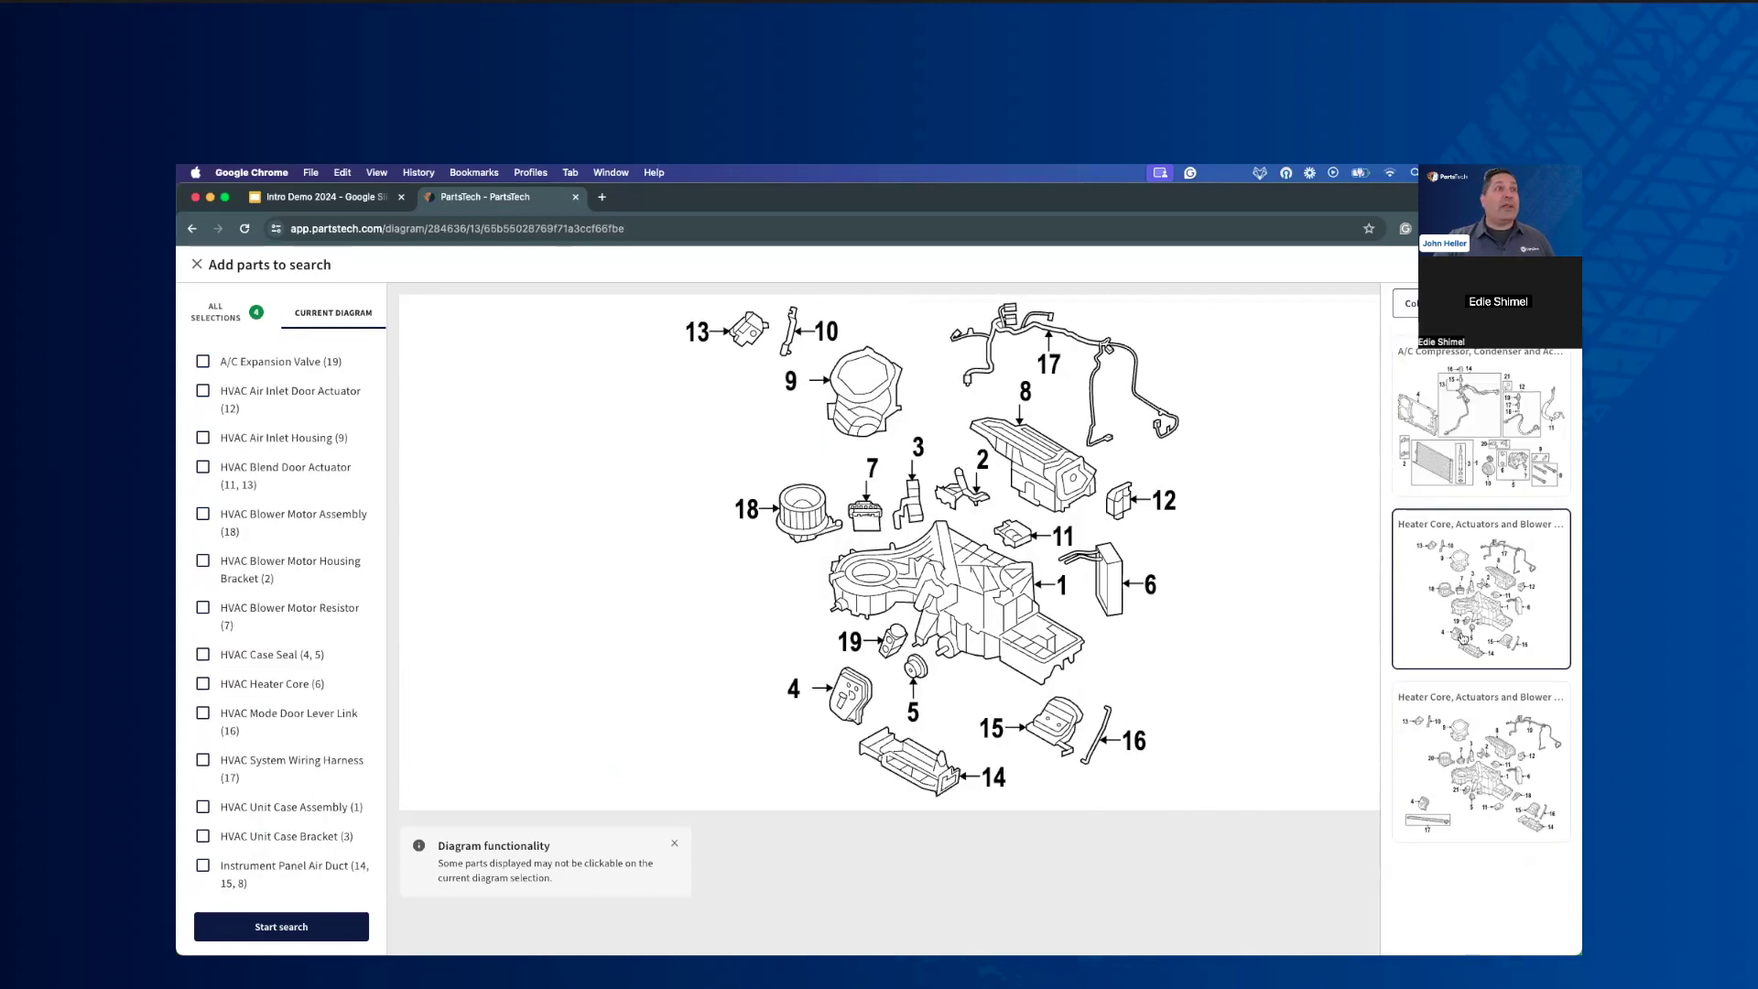
pyautogui.click(1465, 464)
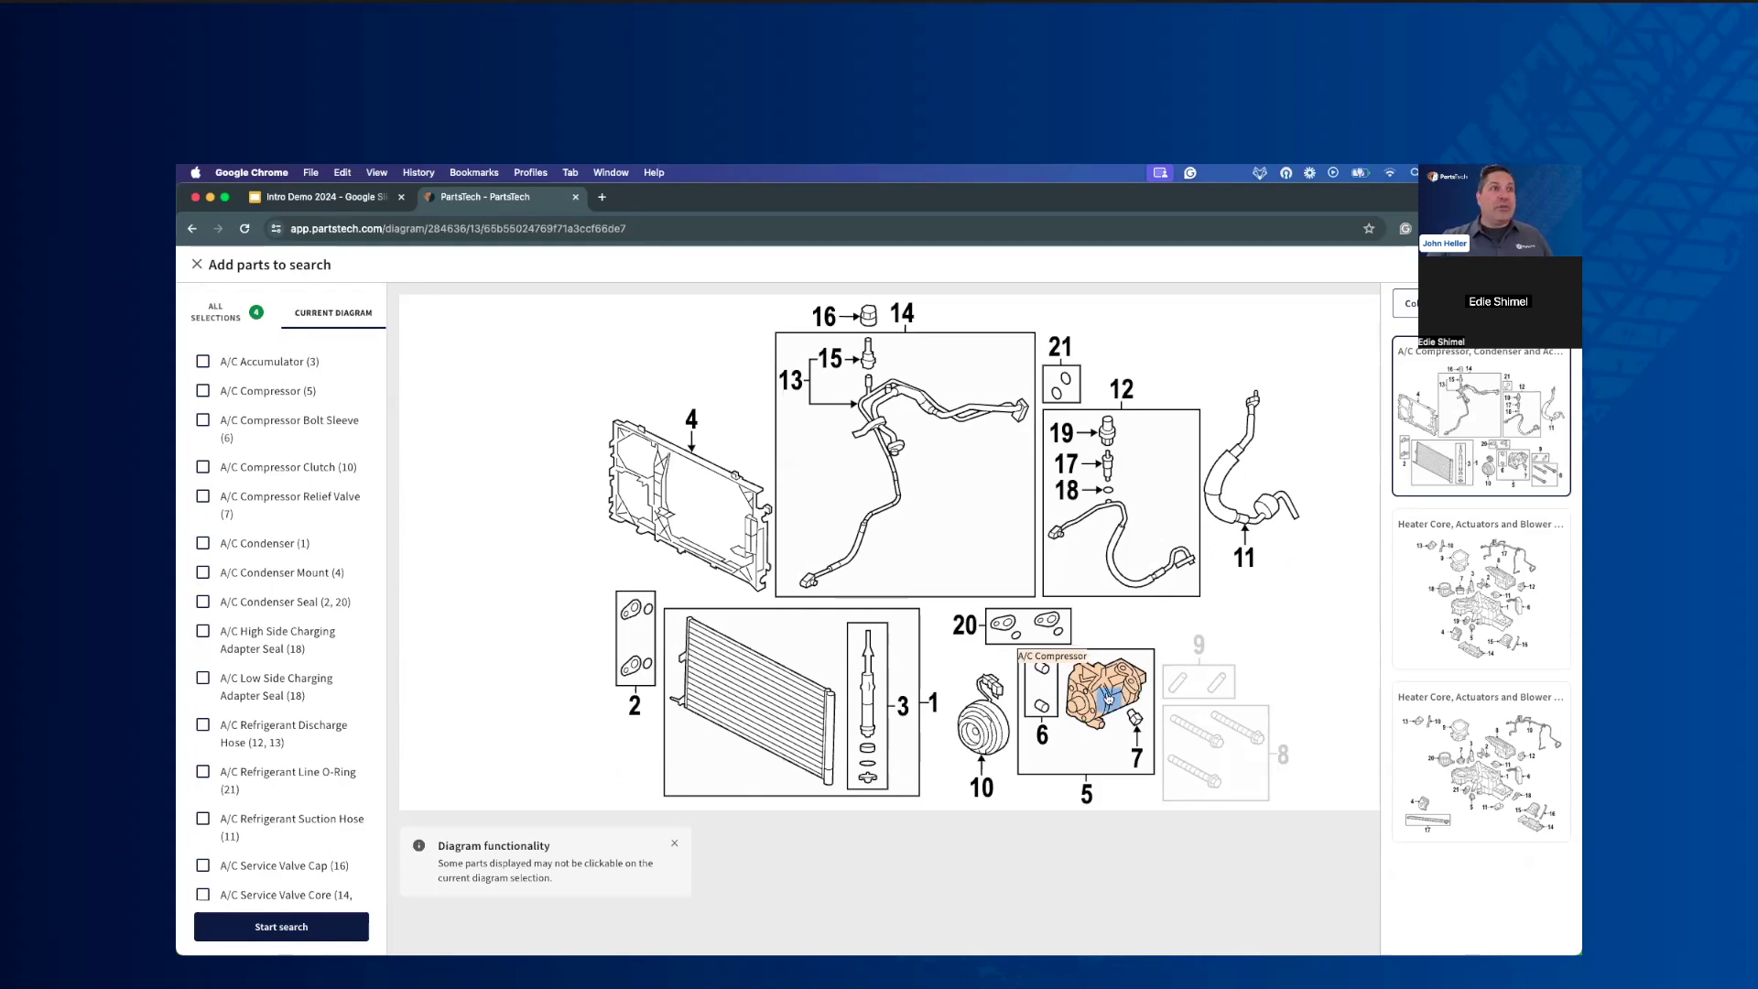
# Step: Select the A/C compressor, A/C compressor clutch and A/C refrigerant discharge hose on the diagram
pyautogui.click(1108, 698)
pyautogui.click(981, 724)
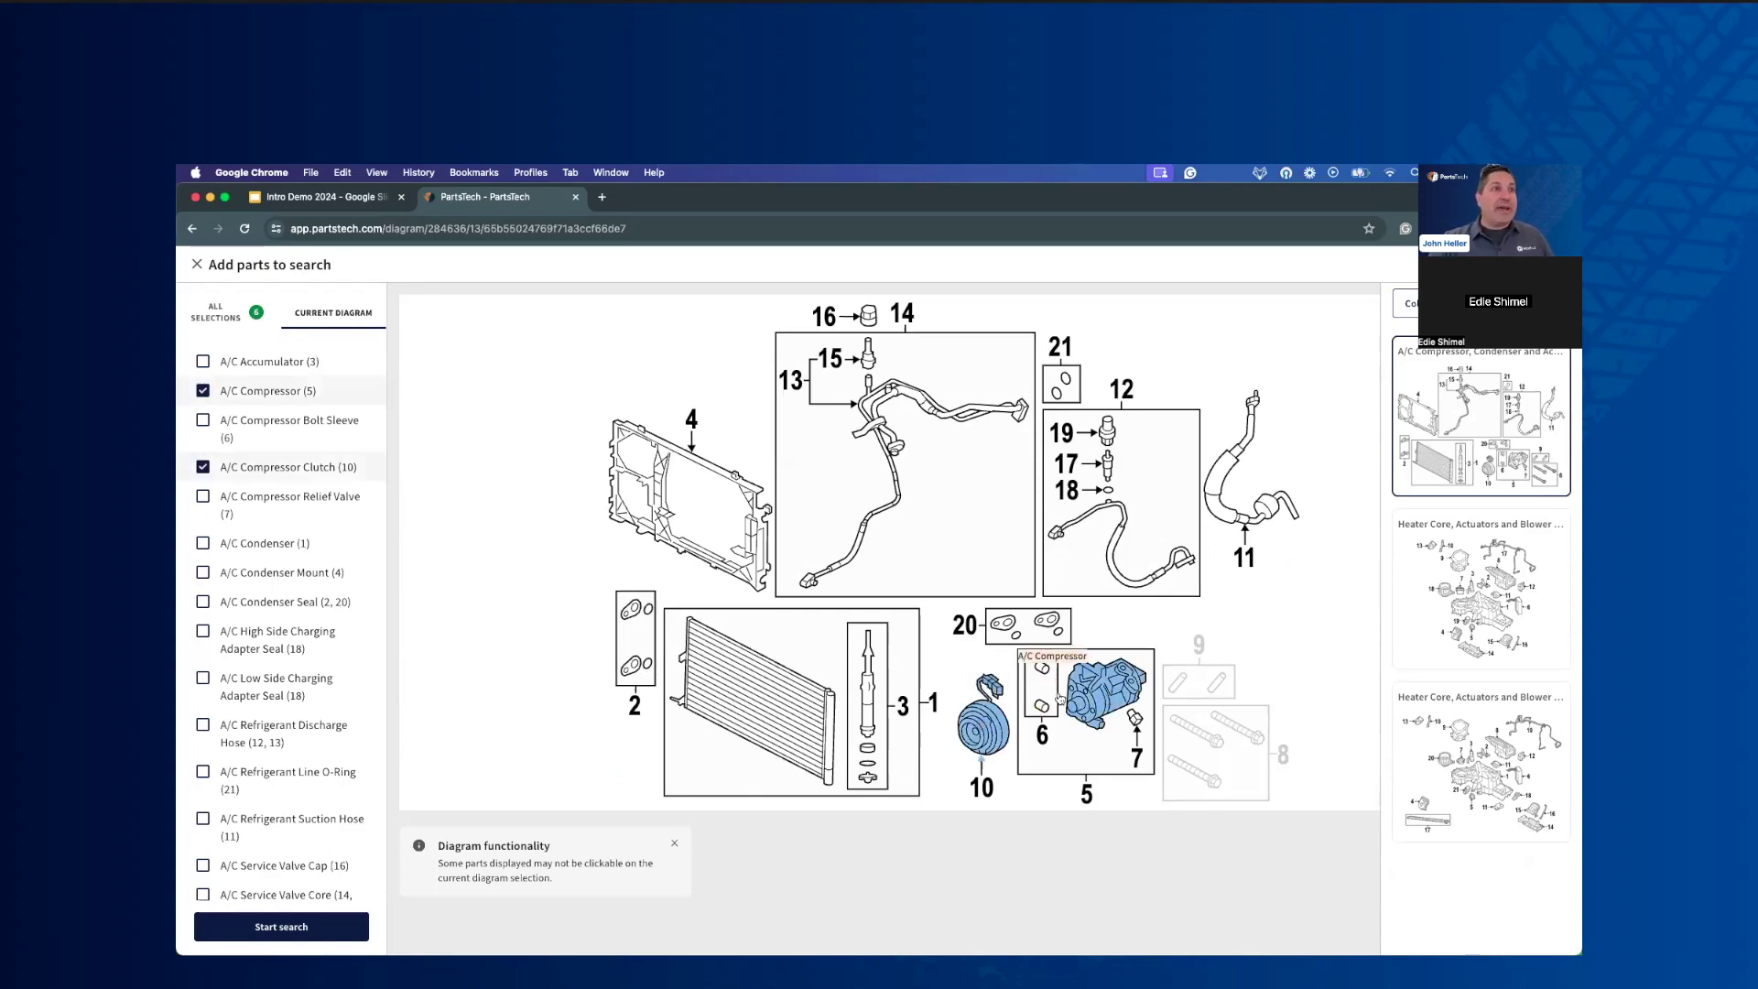
pyautogui.click(1128, 576)
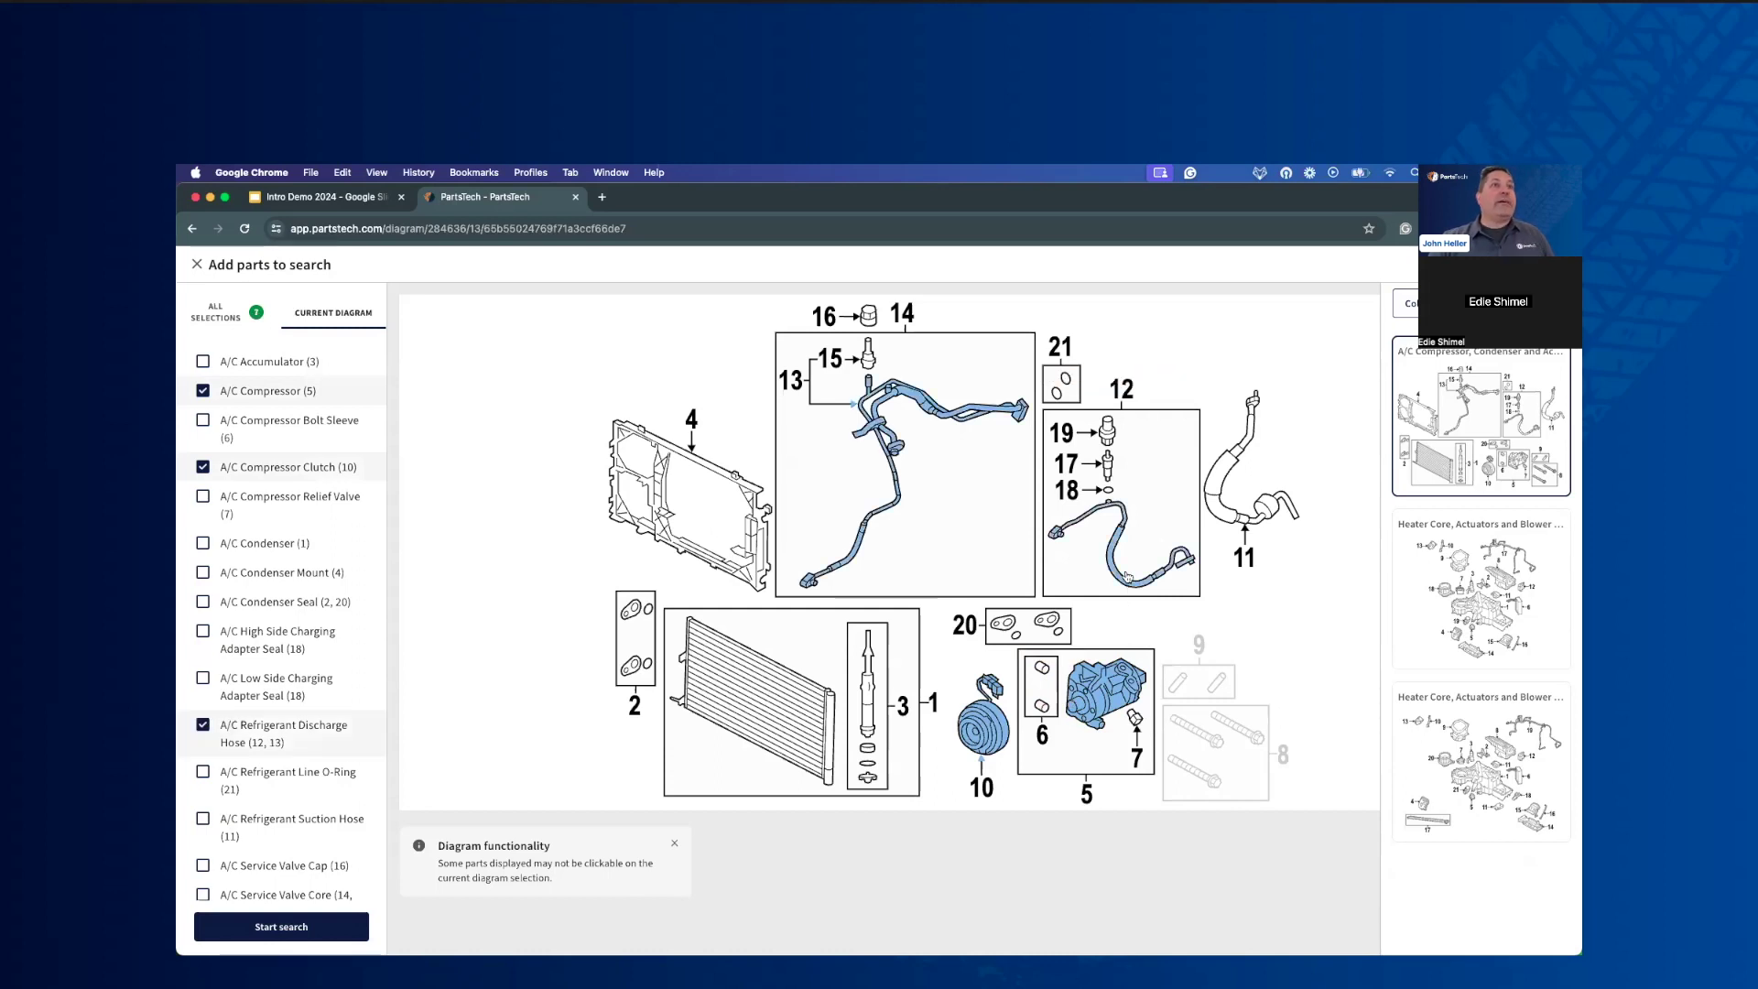
# Step: Select the blower motor assembly on the Heater Core, Actuators and Blower Motor 1 diagram, and search for all selected brake and HVAC parts
pyautogui.click(1481, 652)
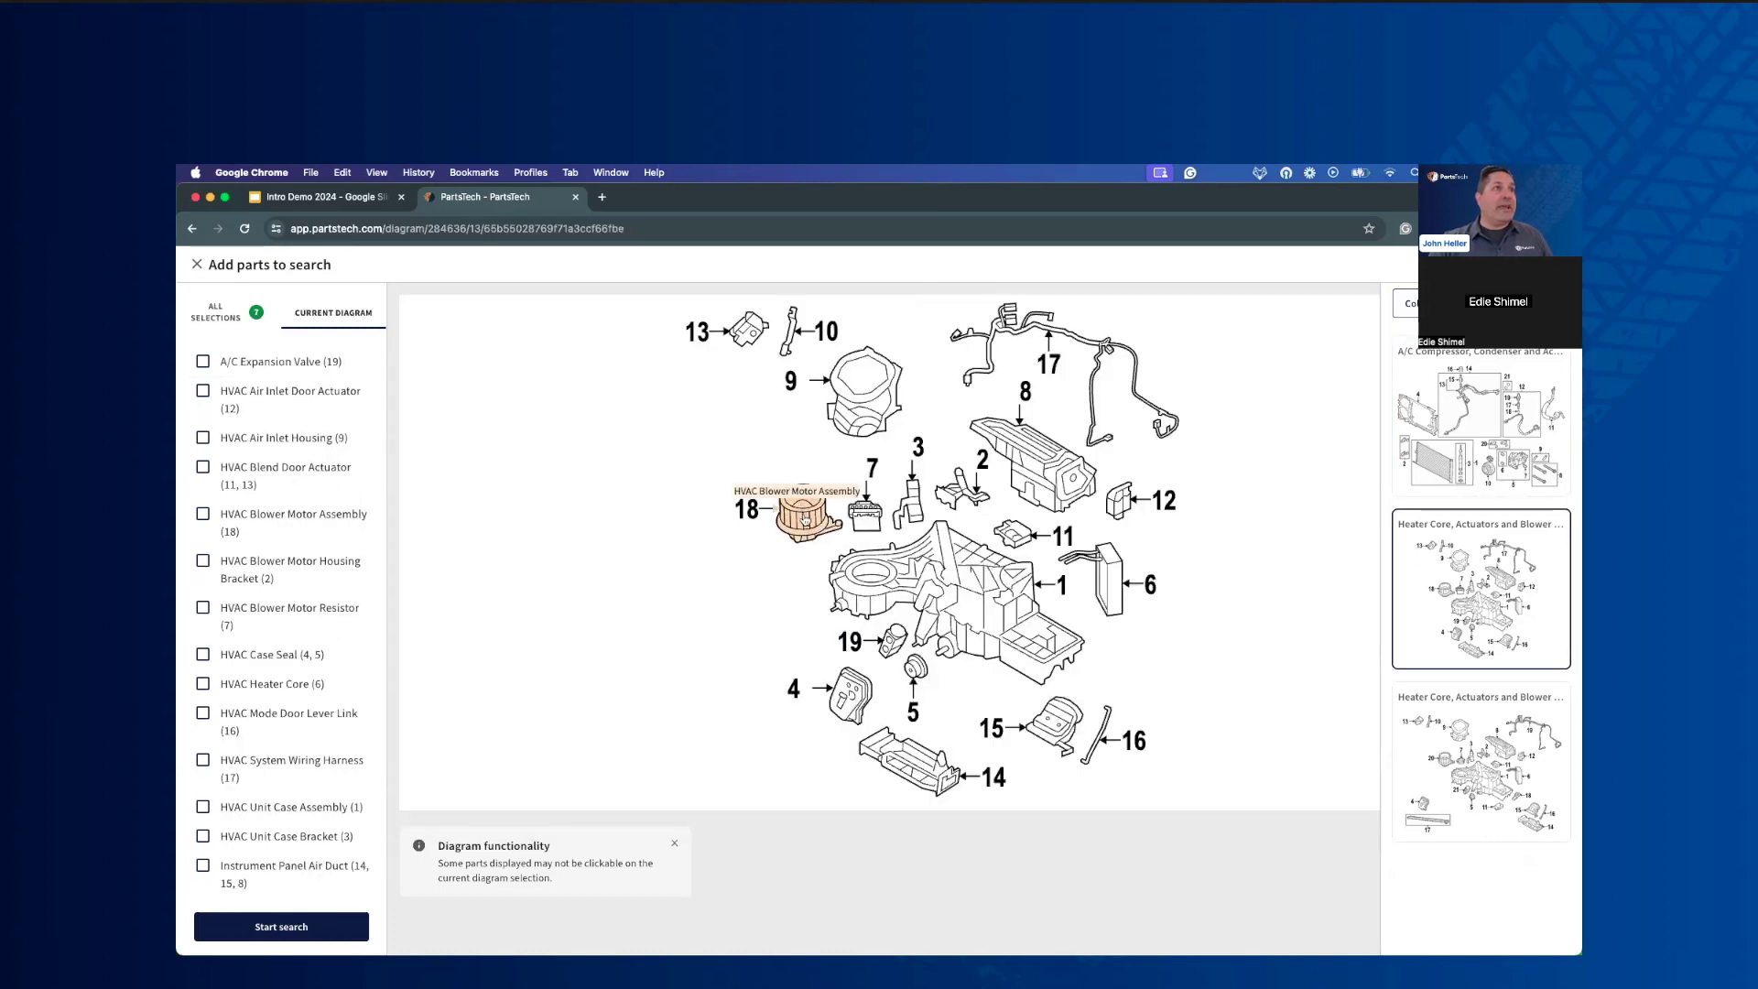
pyautogui.click(805, 519)
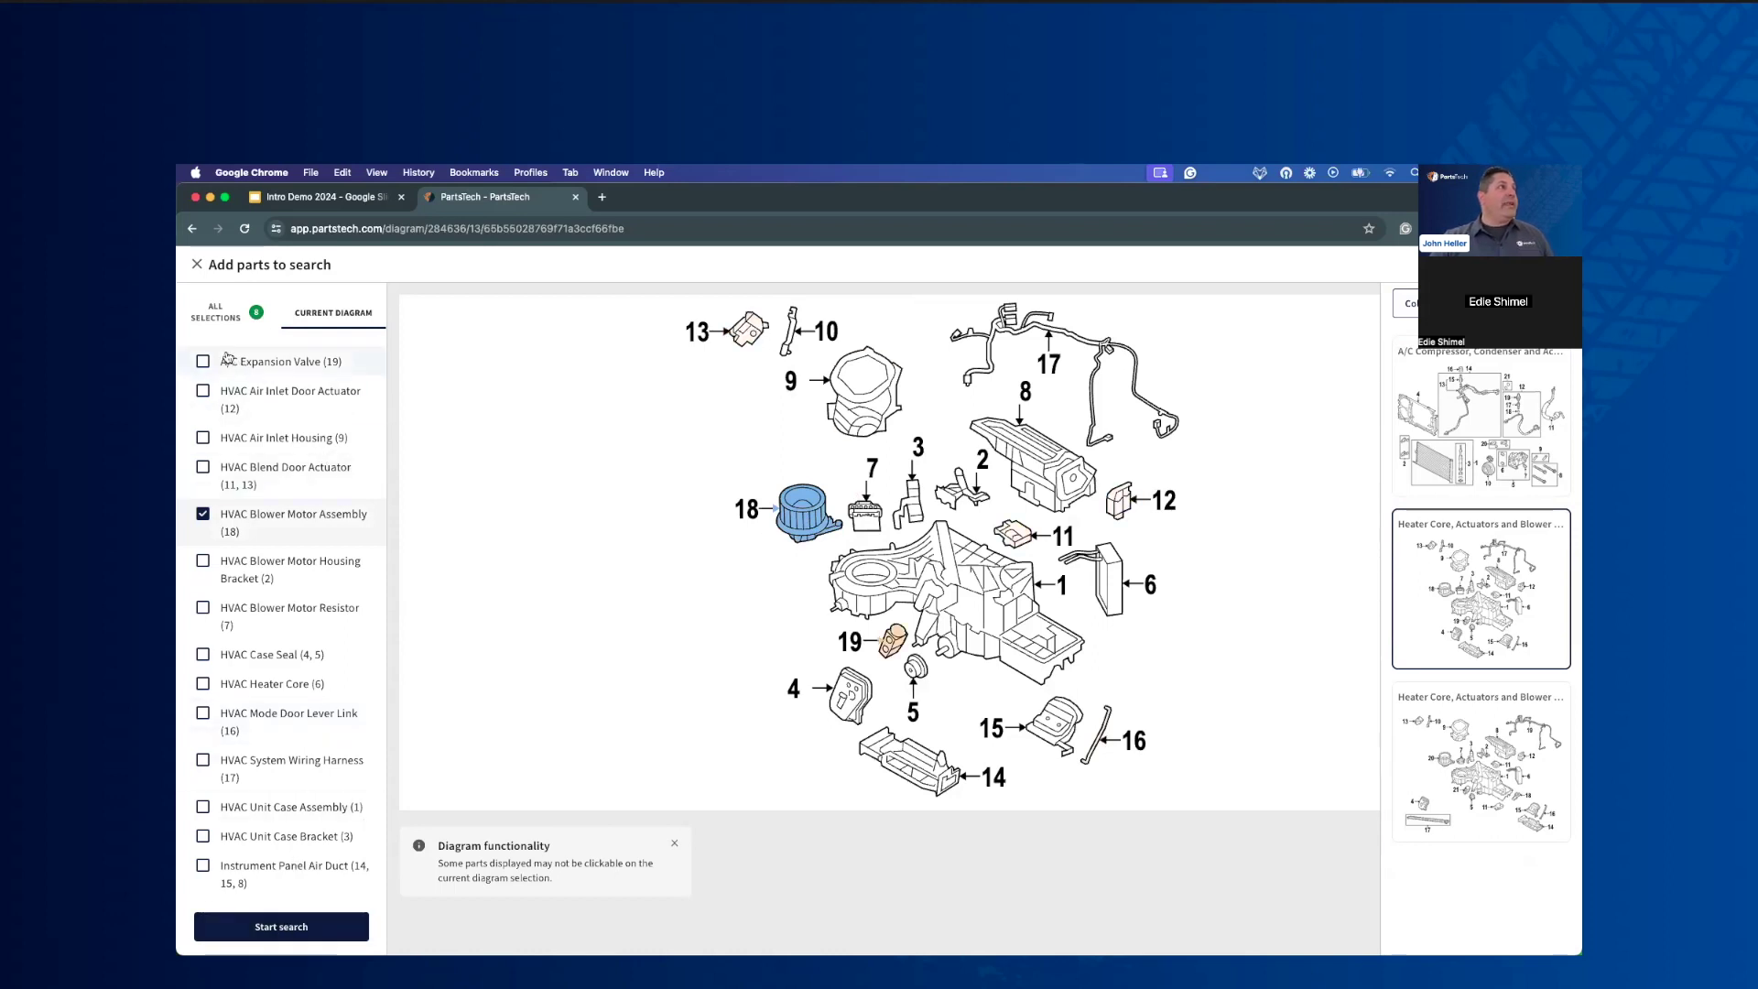
pyautogui.click(215, 316)
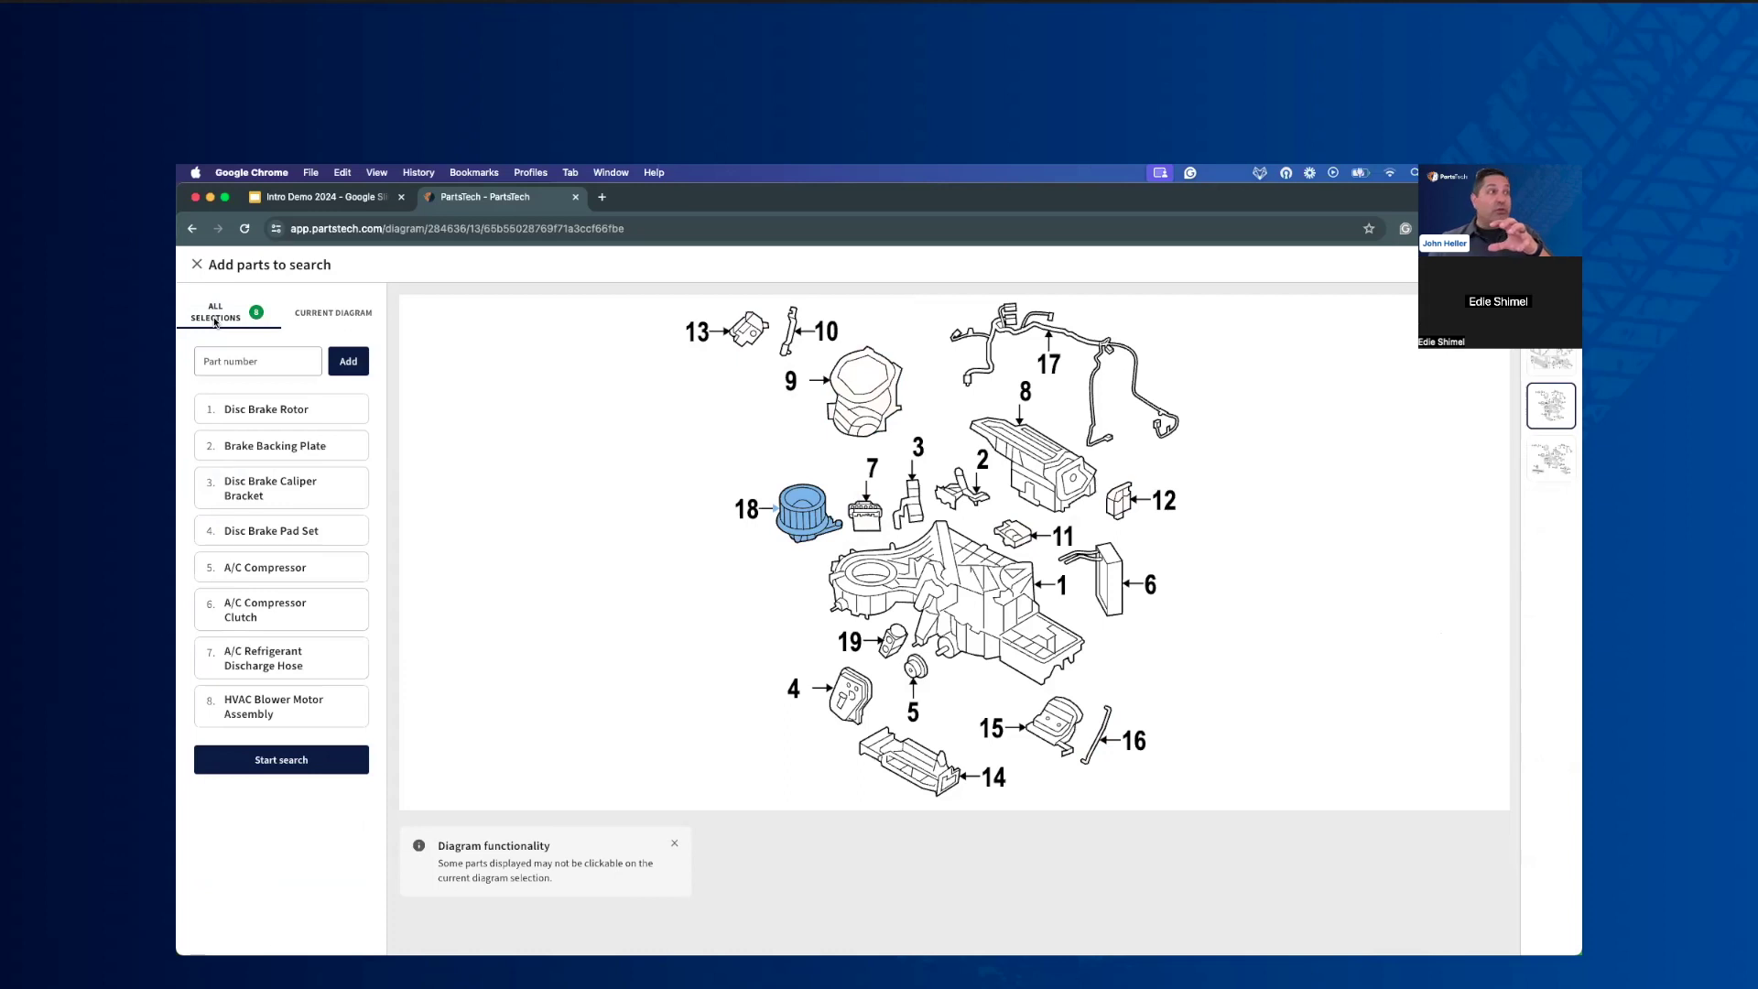
pyautogui.click(281, 761)
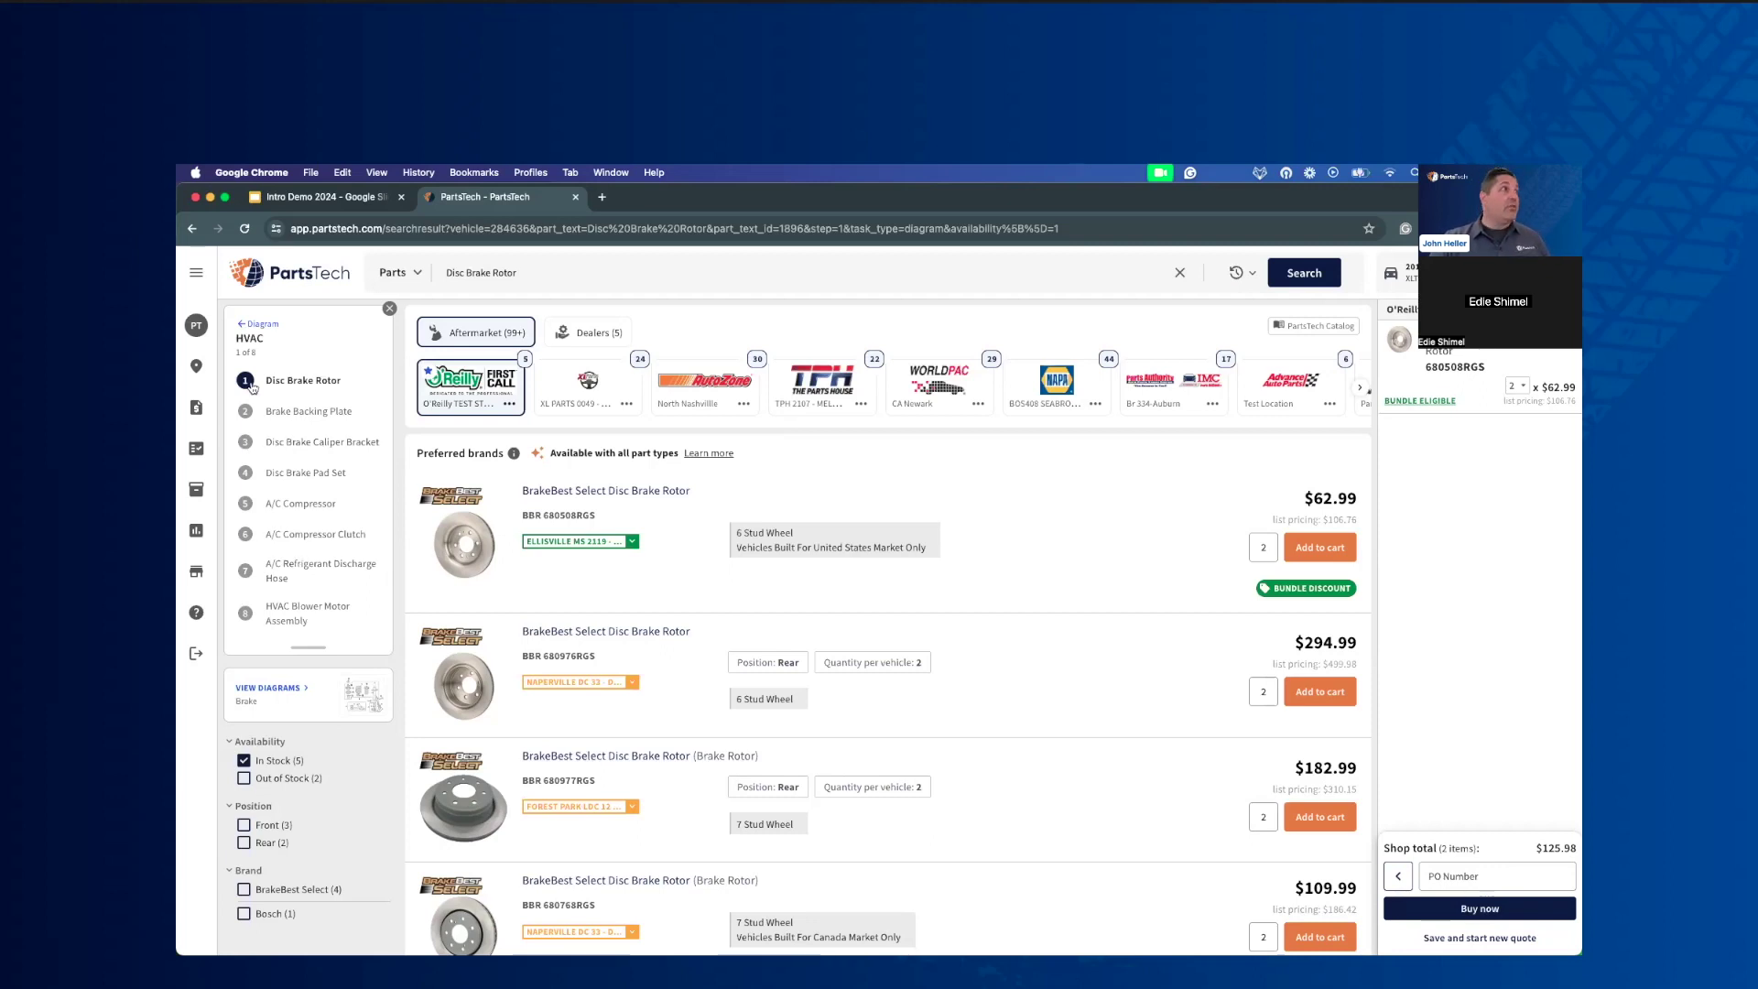
# Step: Open the Differential, Drive Shaft, CV and Axle Components diagram under Driveline and Axles, checking the Differential and Axle Components diagram as well
pyautogui.click(300, 279)
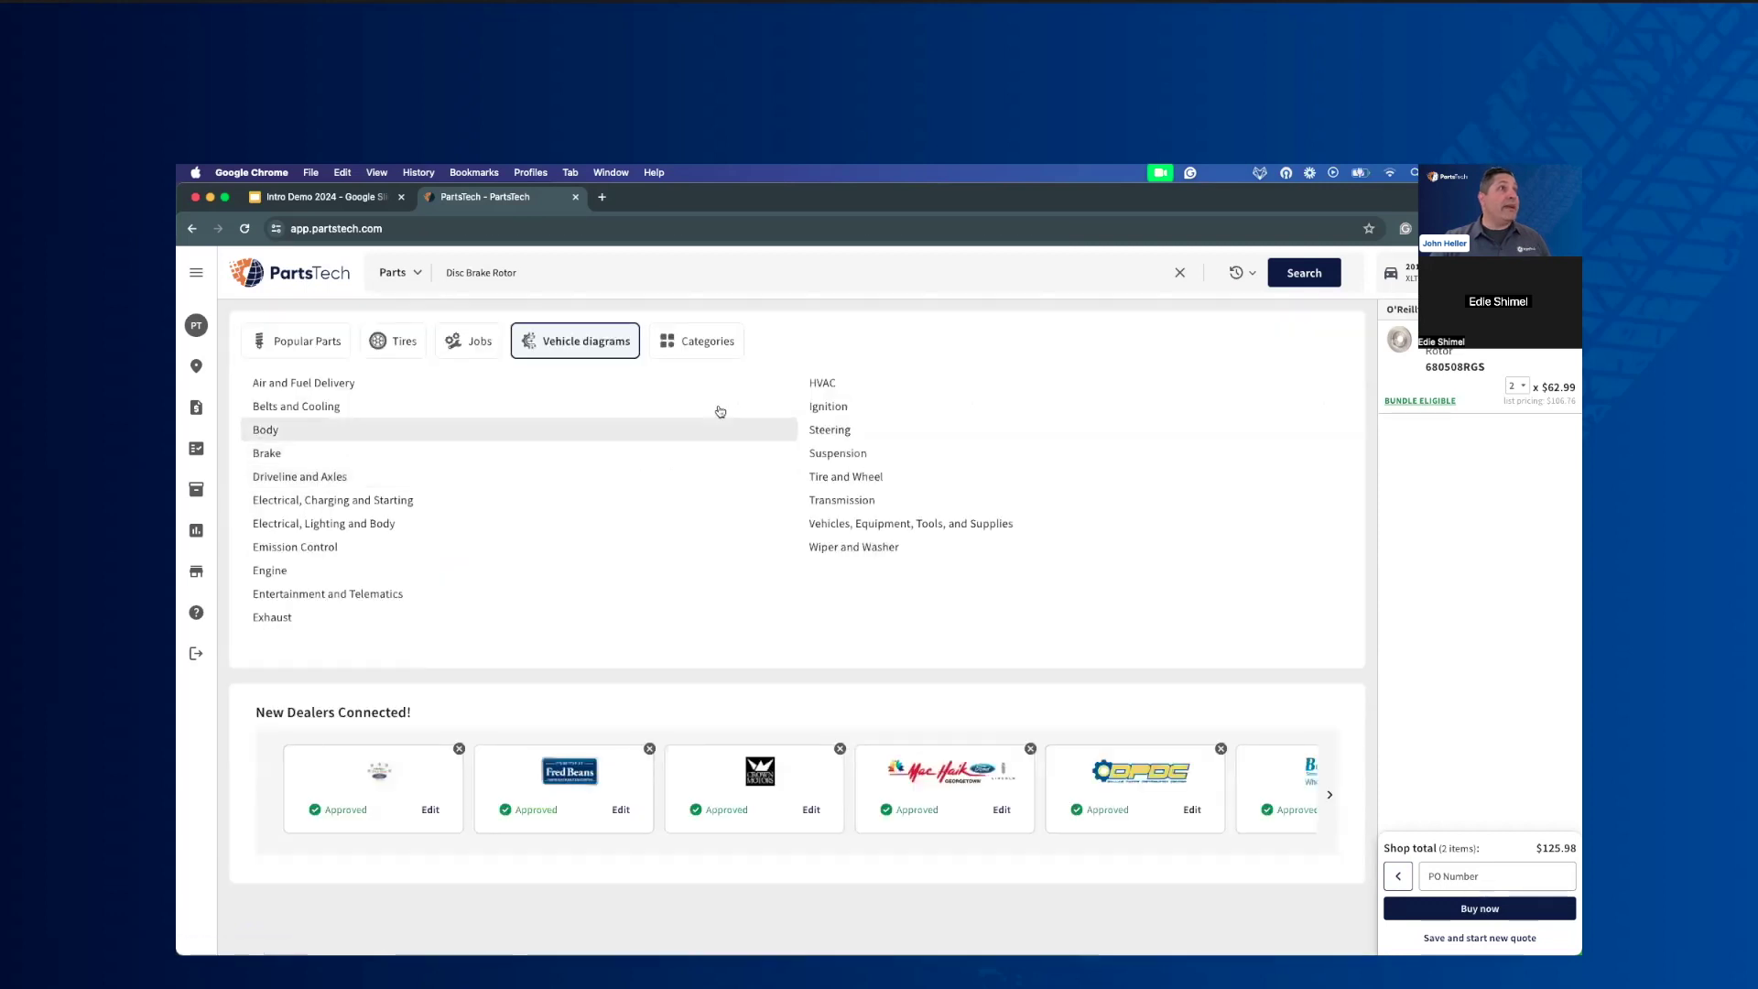
pyautogui.click(351, 480)
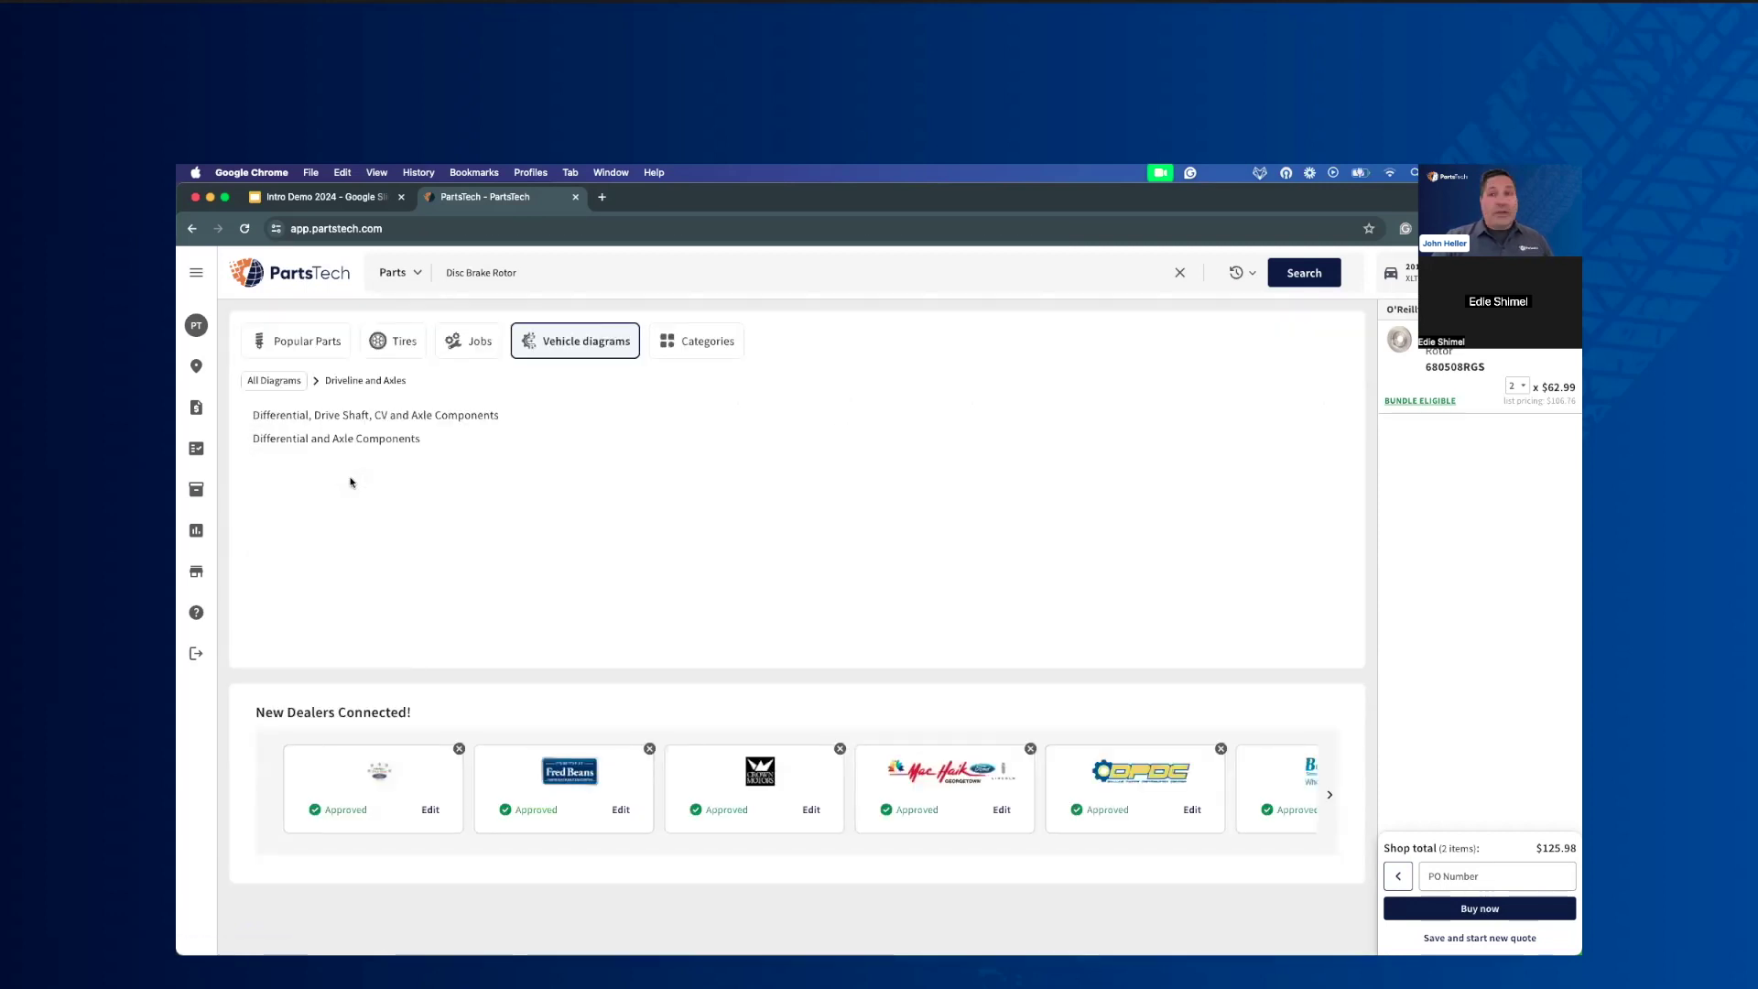
pyautogui.click(373, 416)
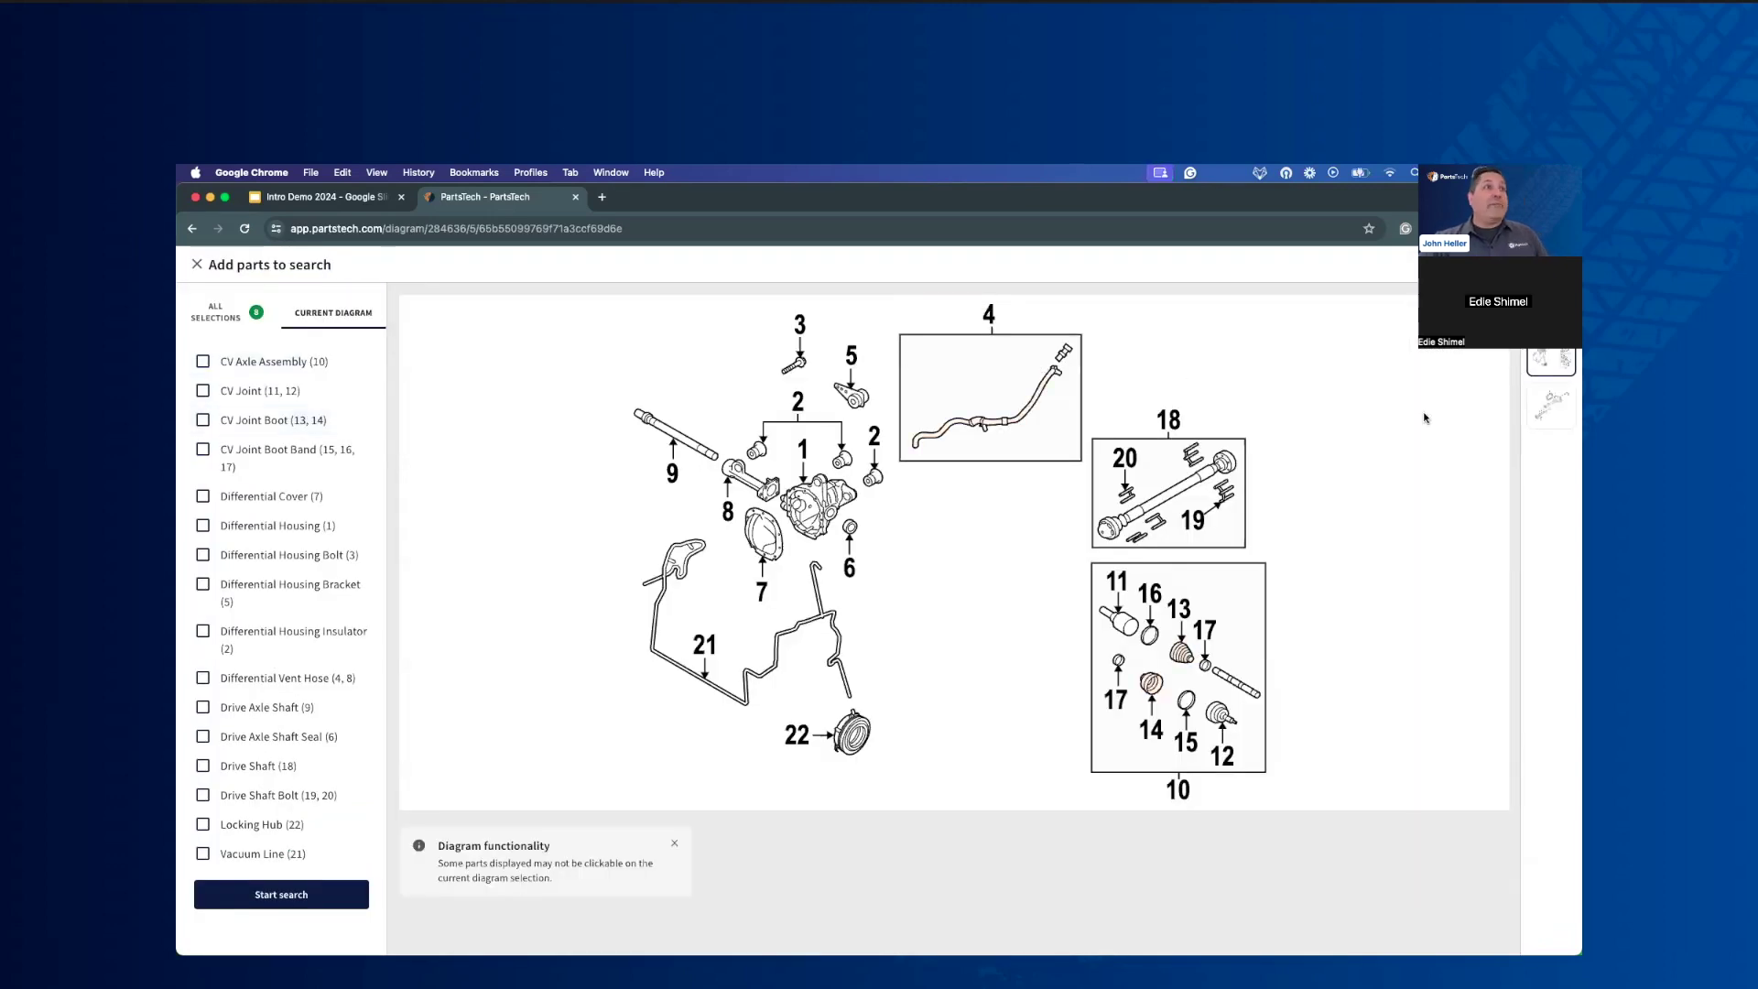
pyautogui.click(1551, 406)
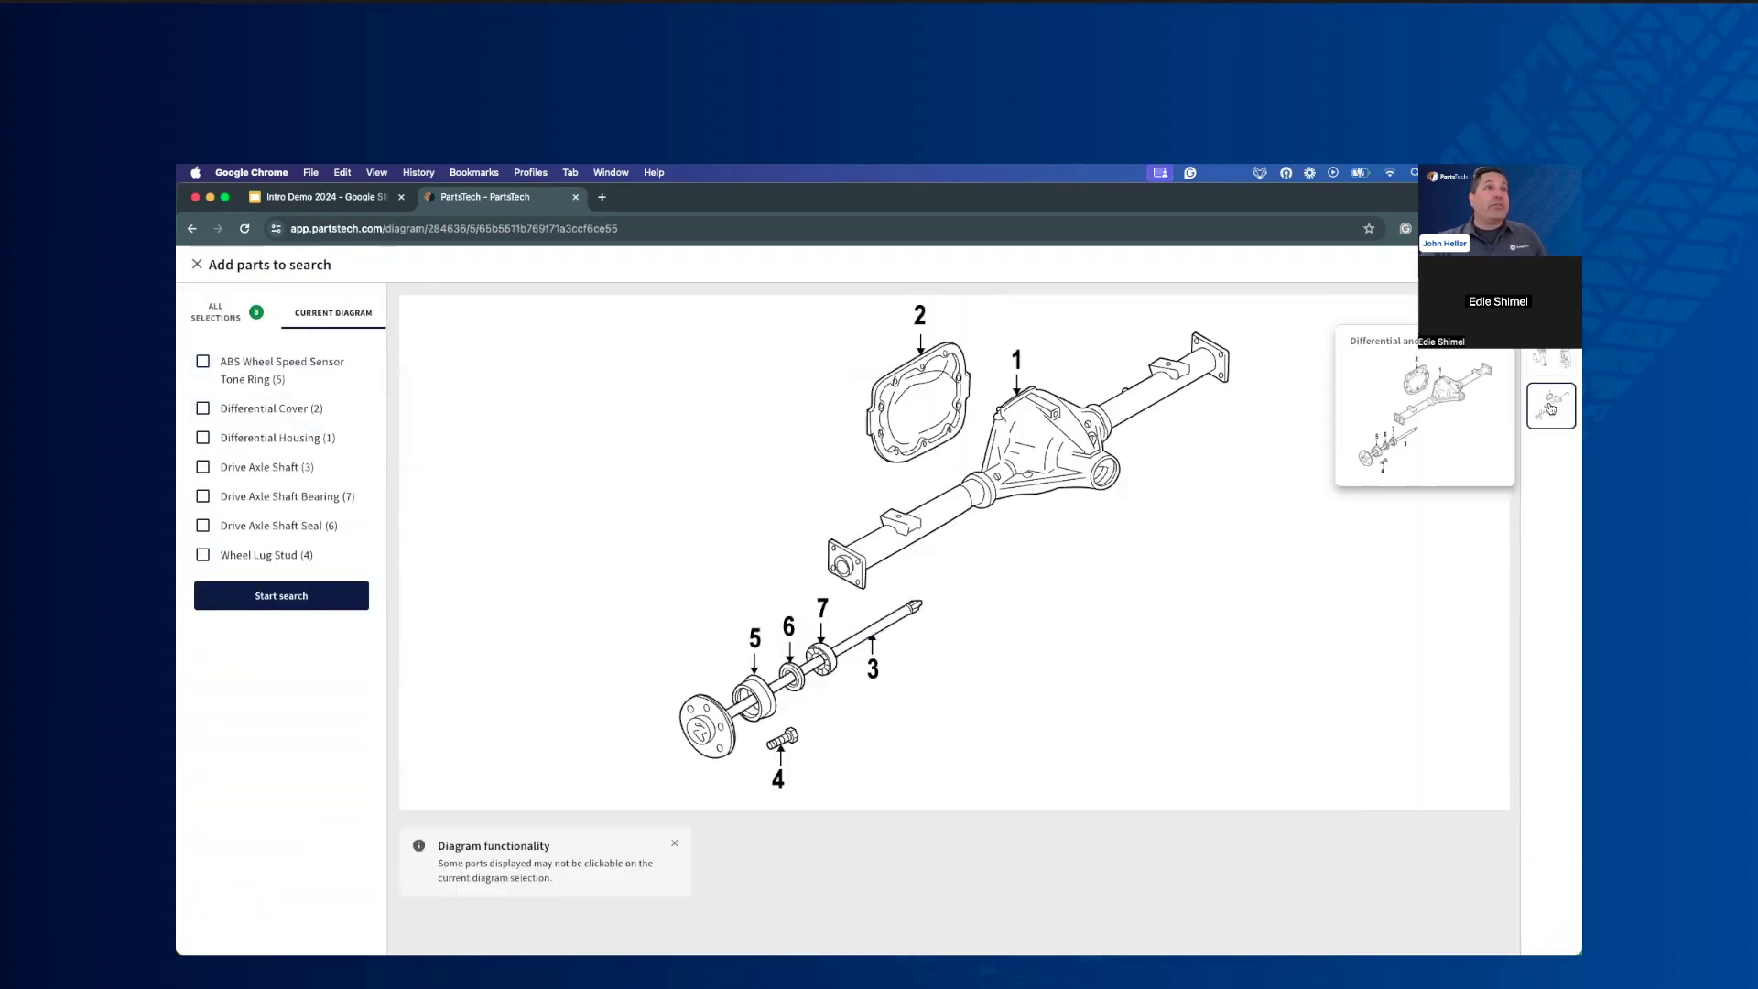
pyautogui.click(1548, 355)
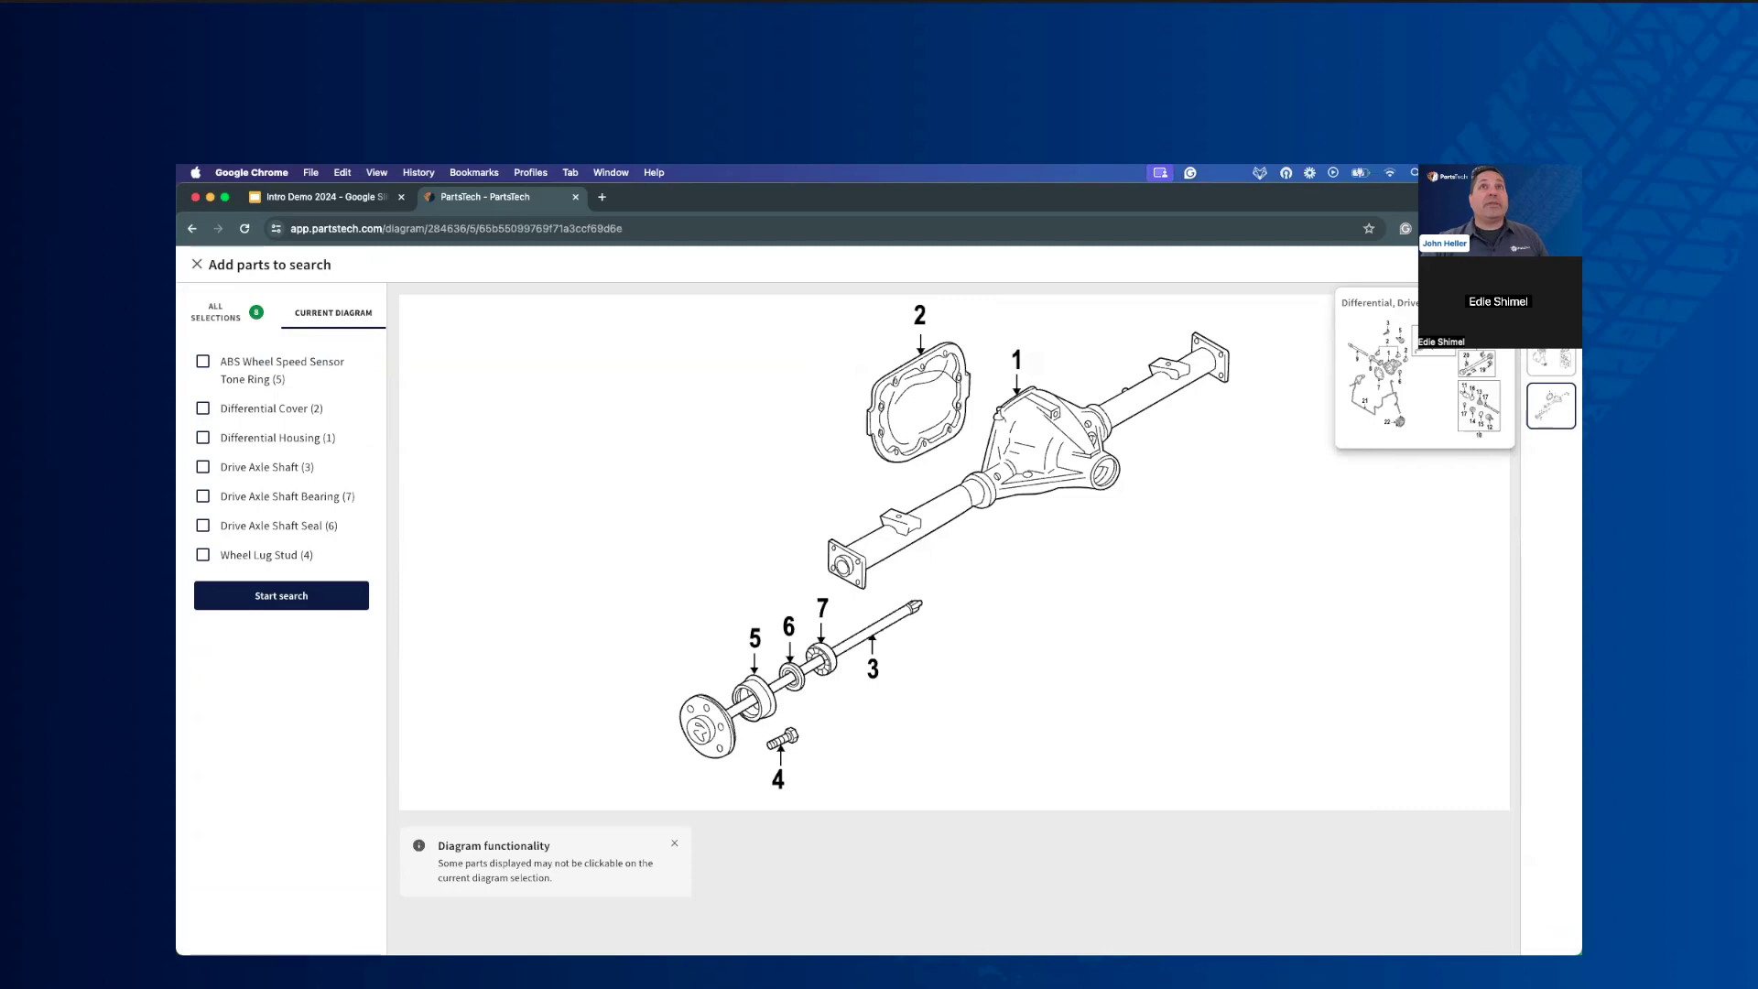
# Step: Add the CV joint boot, CV joint boot band and CV joint to the selected parts and search for them all
pyautogui.click(1181, 653)
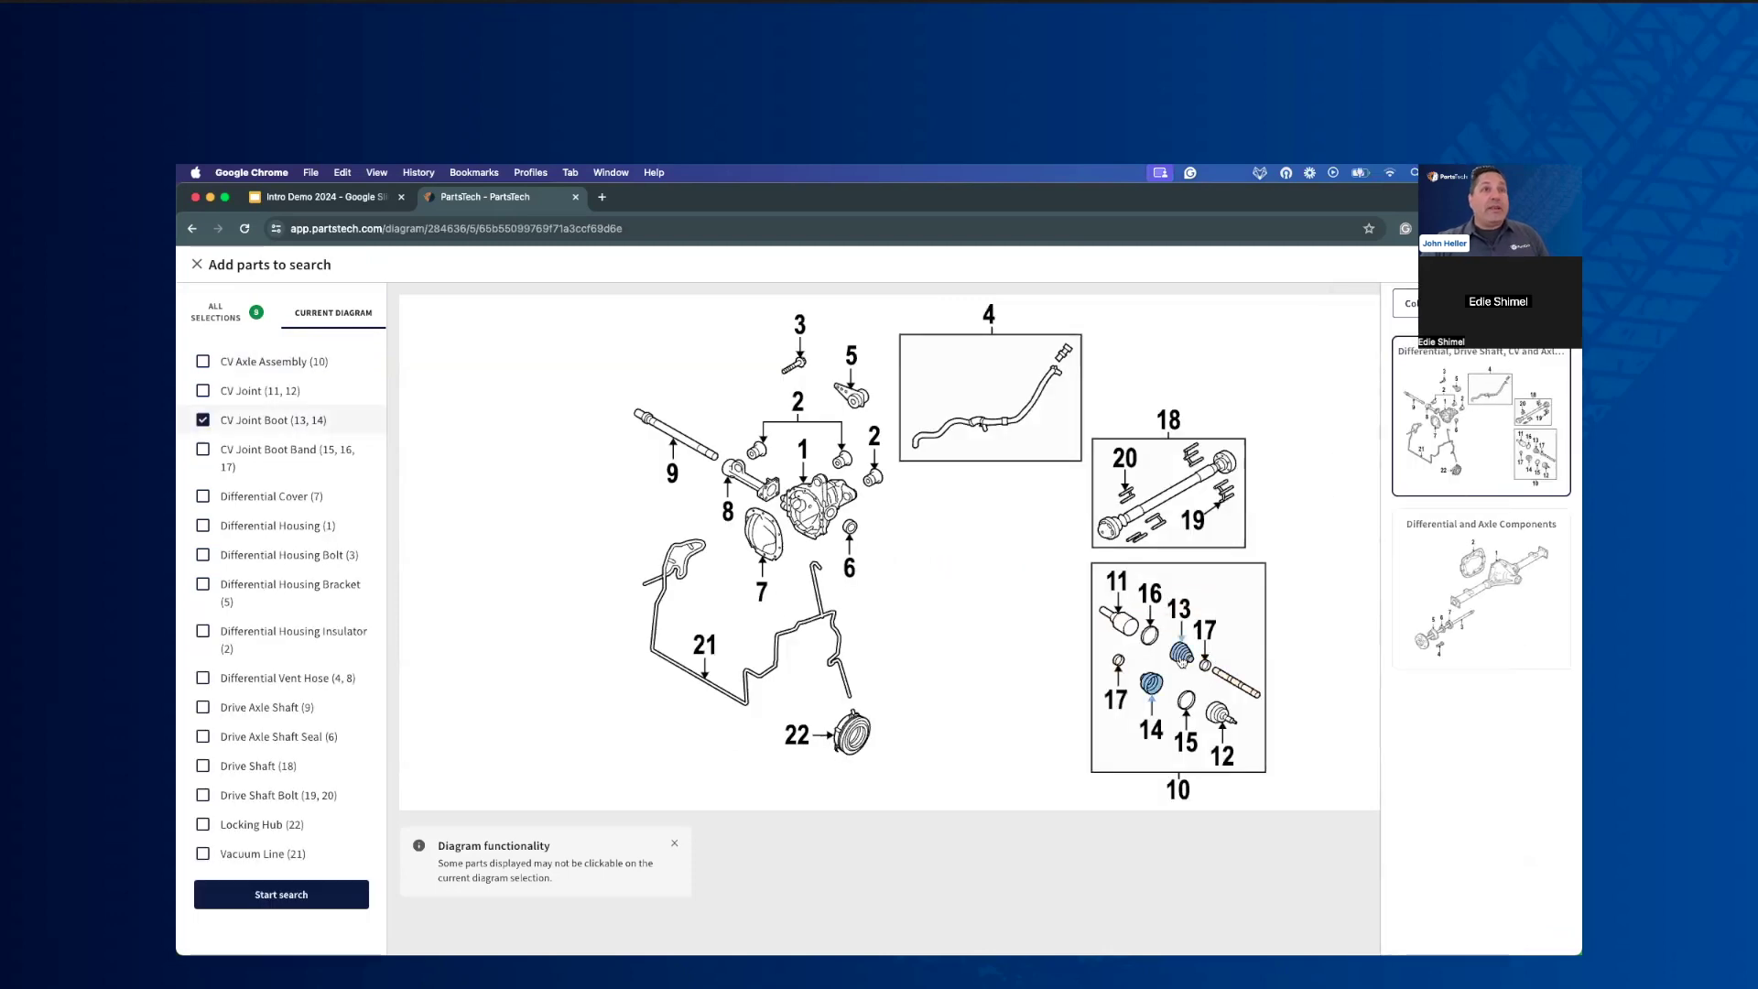
pyautogui.click(1146, 636)
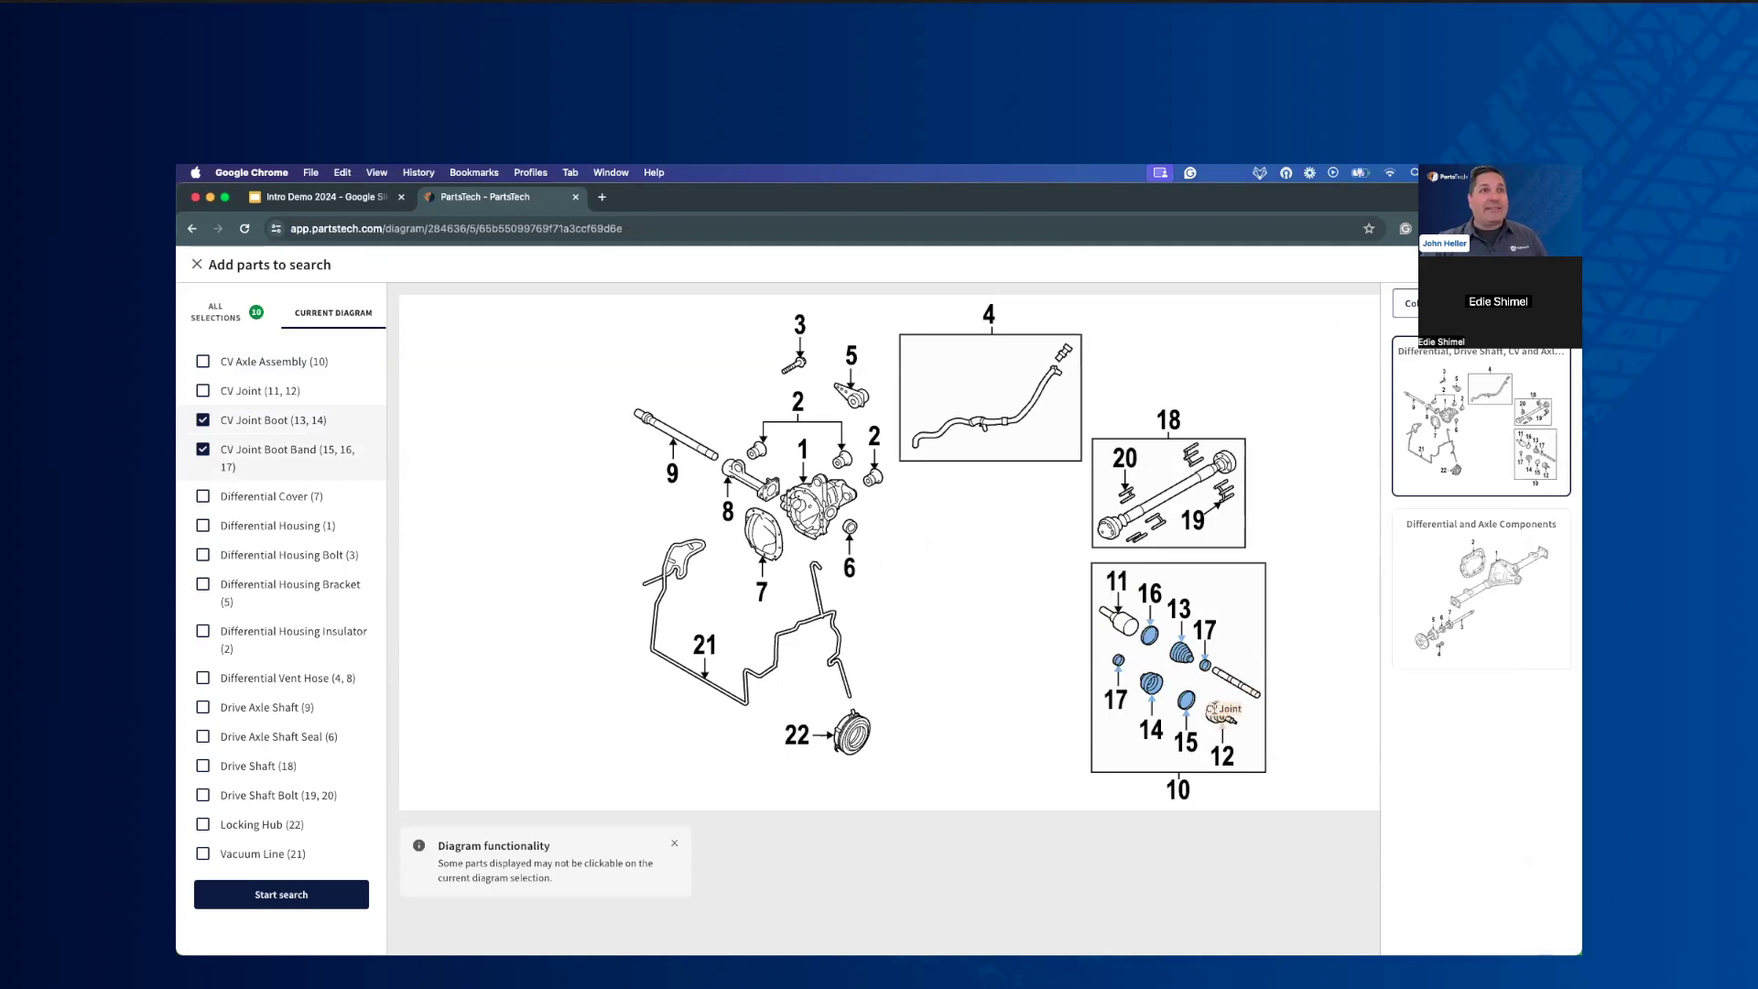
pyautogui.click(1220, 718)
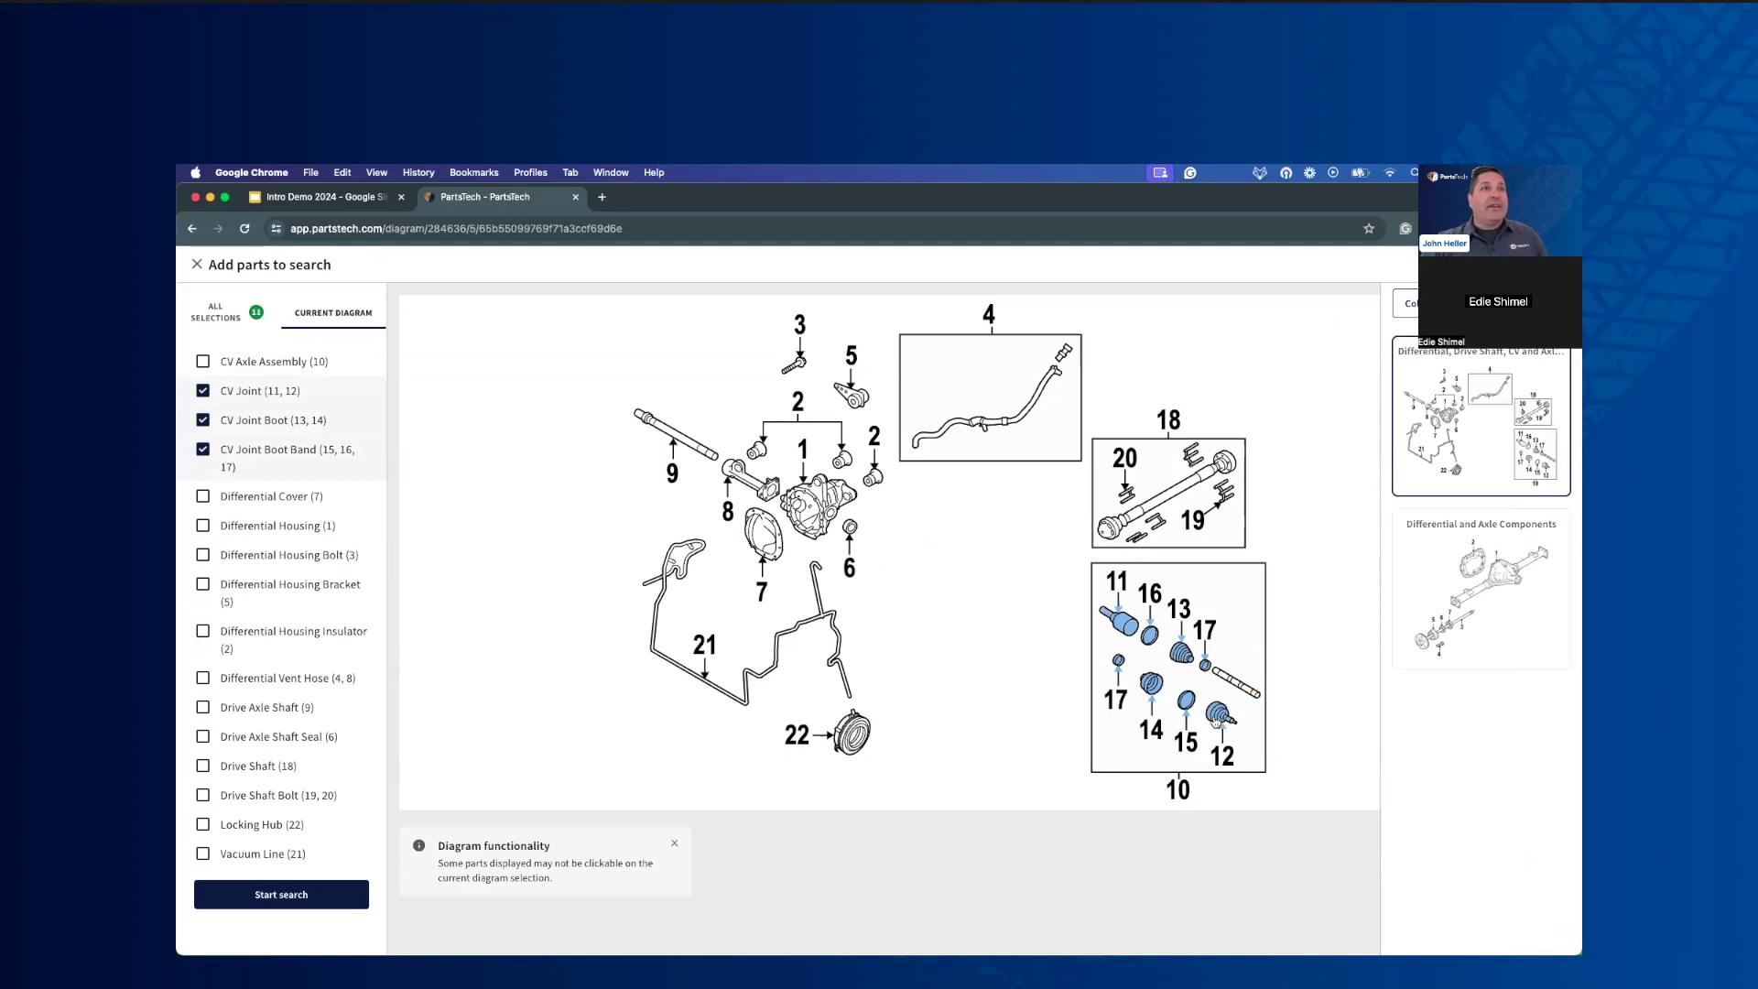
pyautogui.click(237, 896)
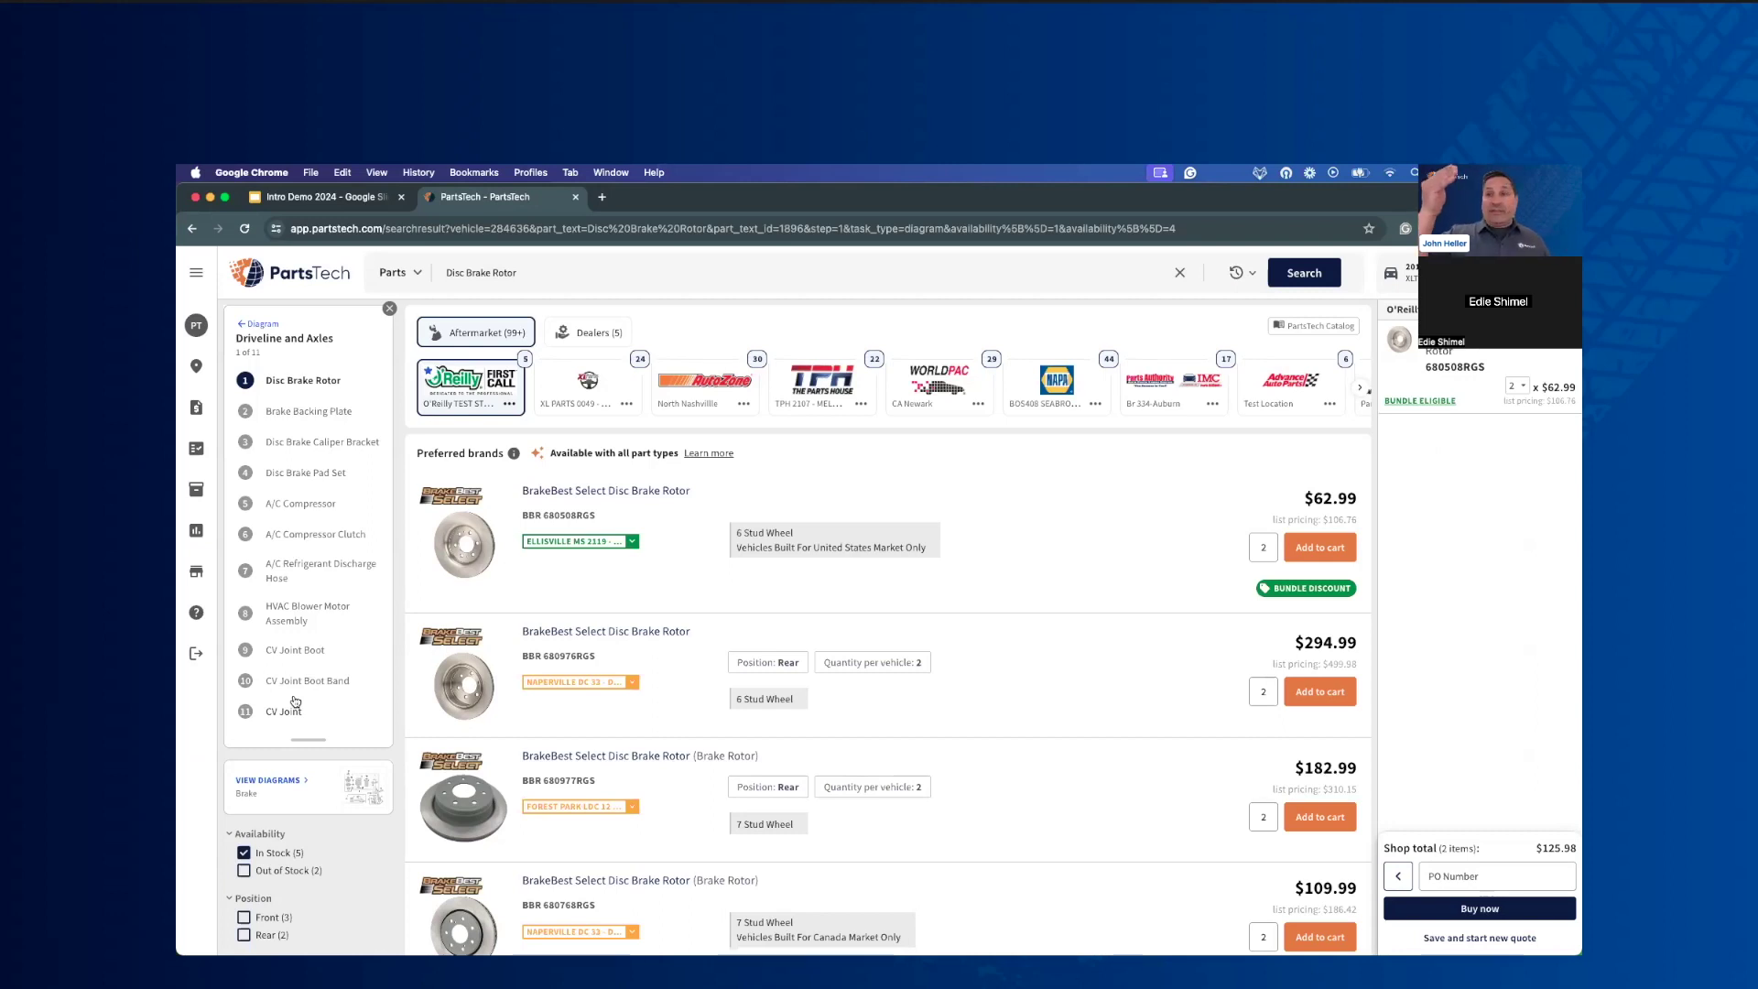
# Step: Compare the disc brake rotor offers from XL Parts, AutoZone and The Parts House
pyautogui.click(587, 383)
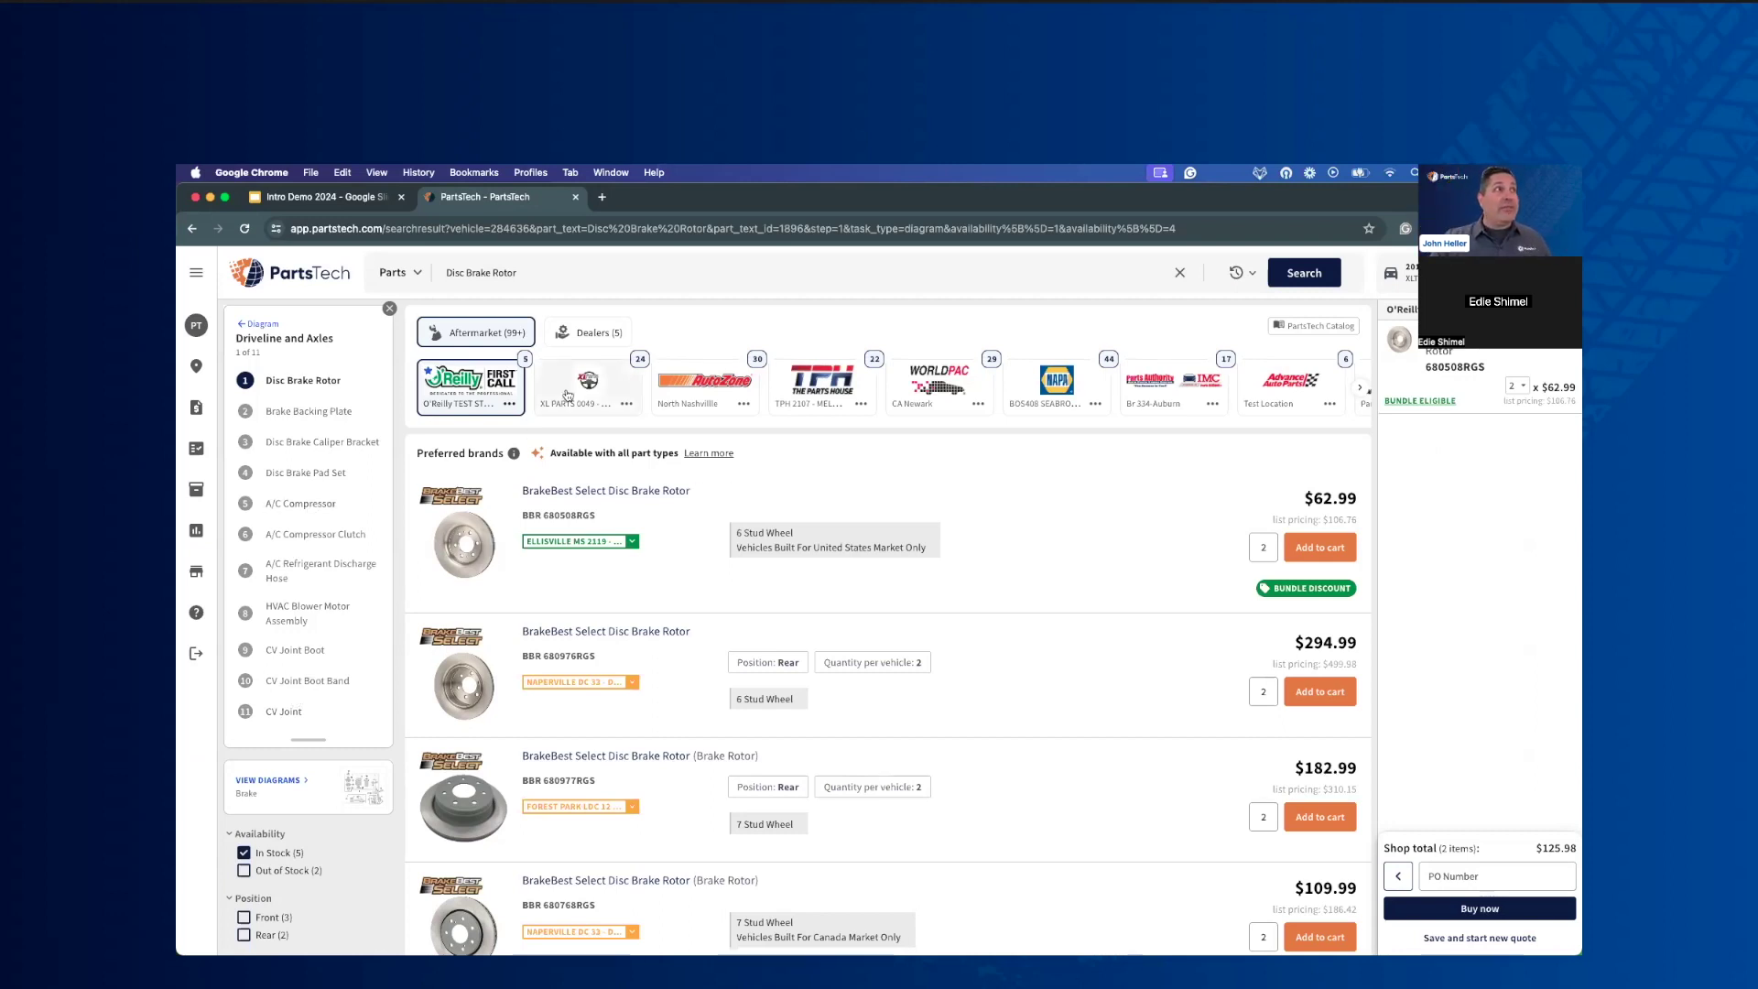
pyautogui.click(712, 388)
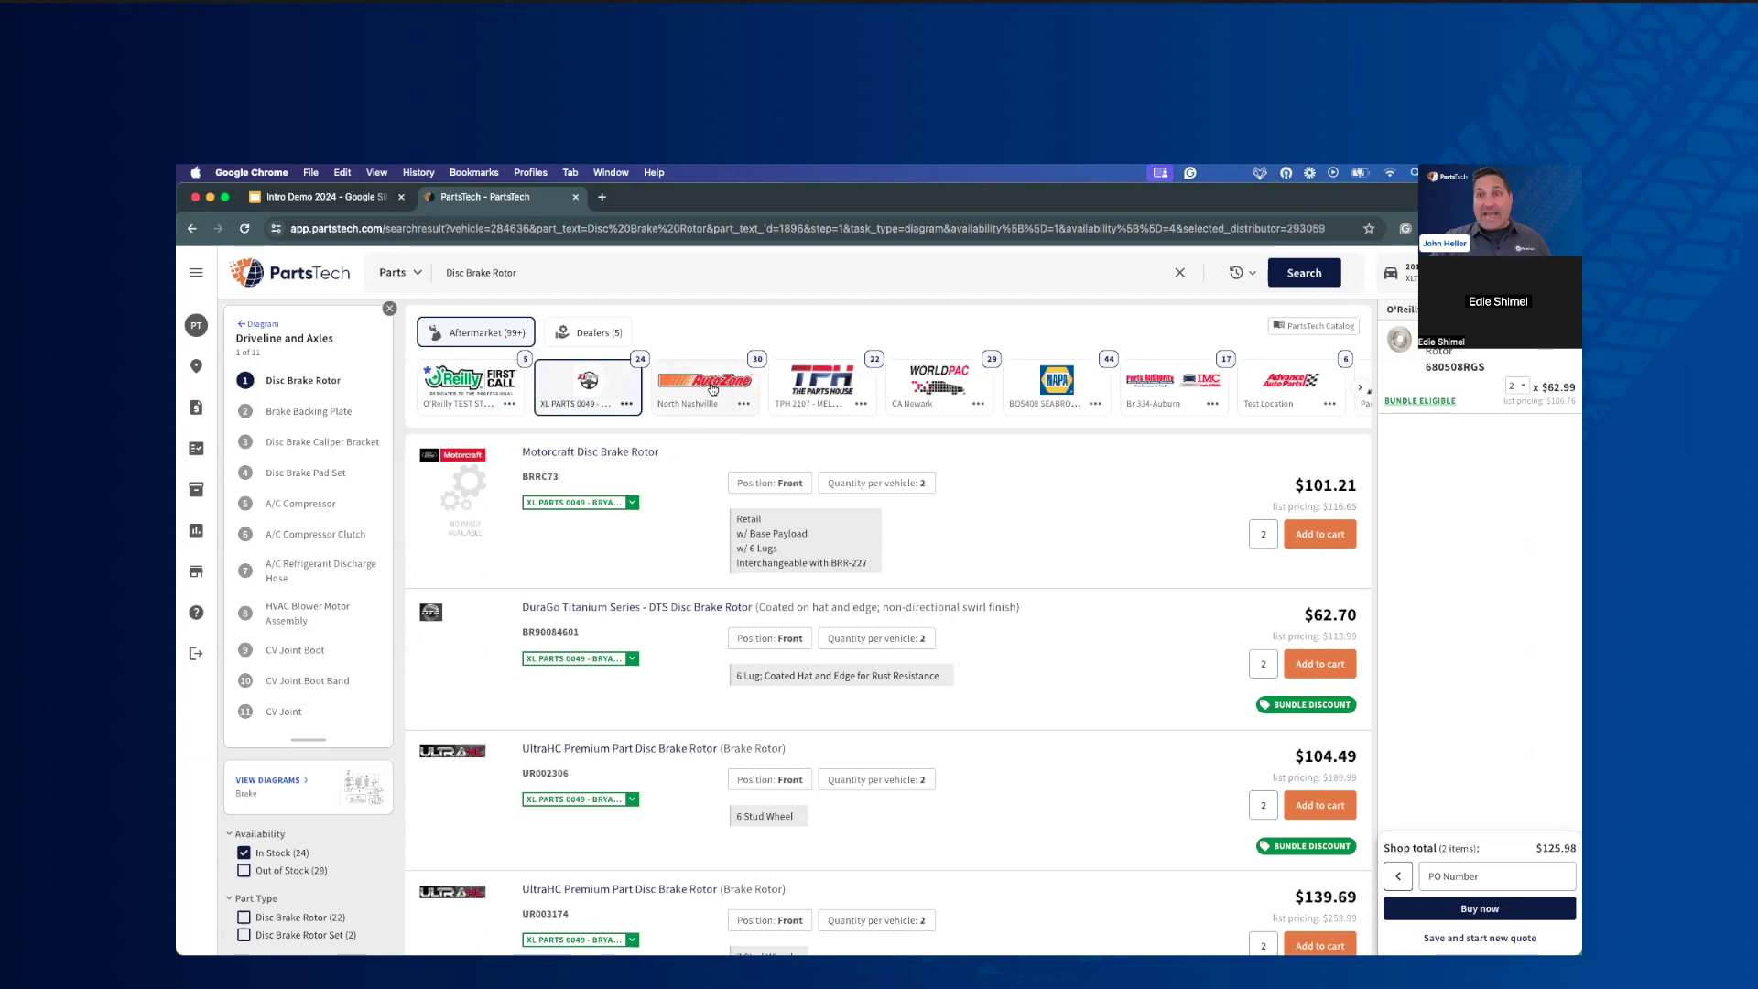
pyautogui.click(785, 376)
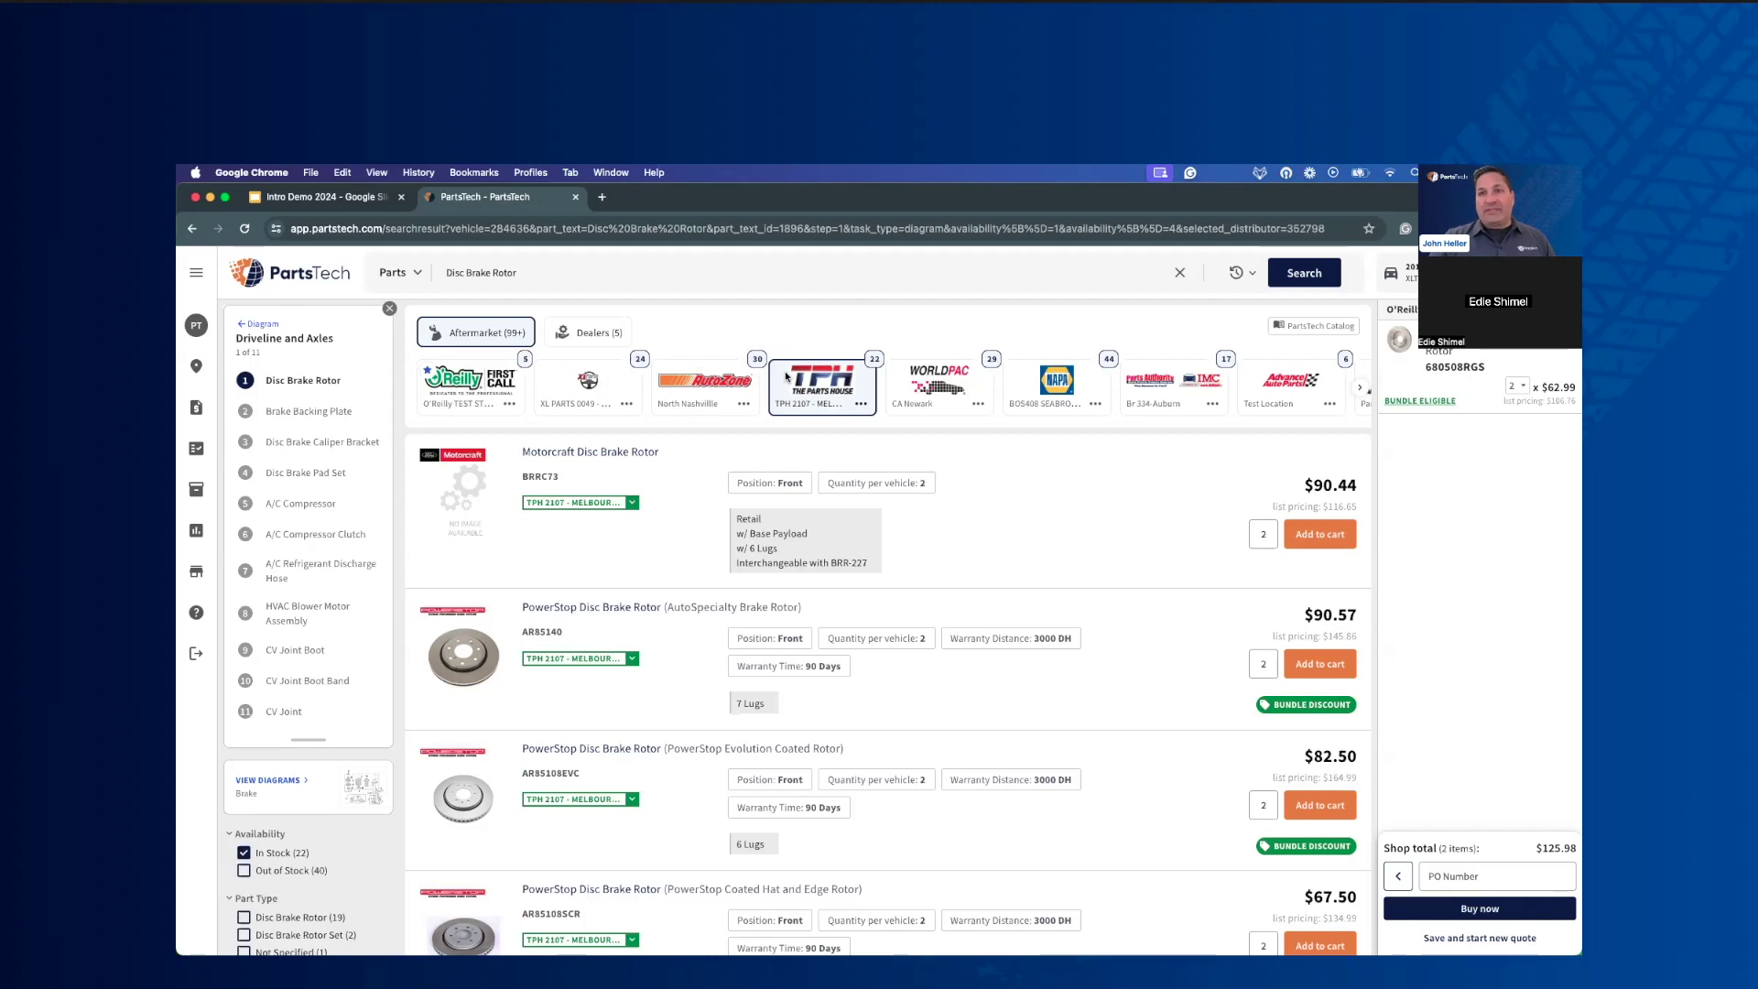
# Step: Go back through the driveline diagram to the home page and replace the search text with "bra" to bring up suggestions
pyautogui.click(262, 324)
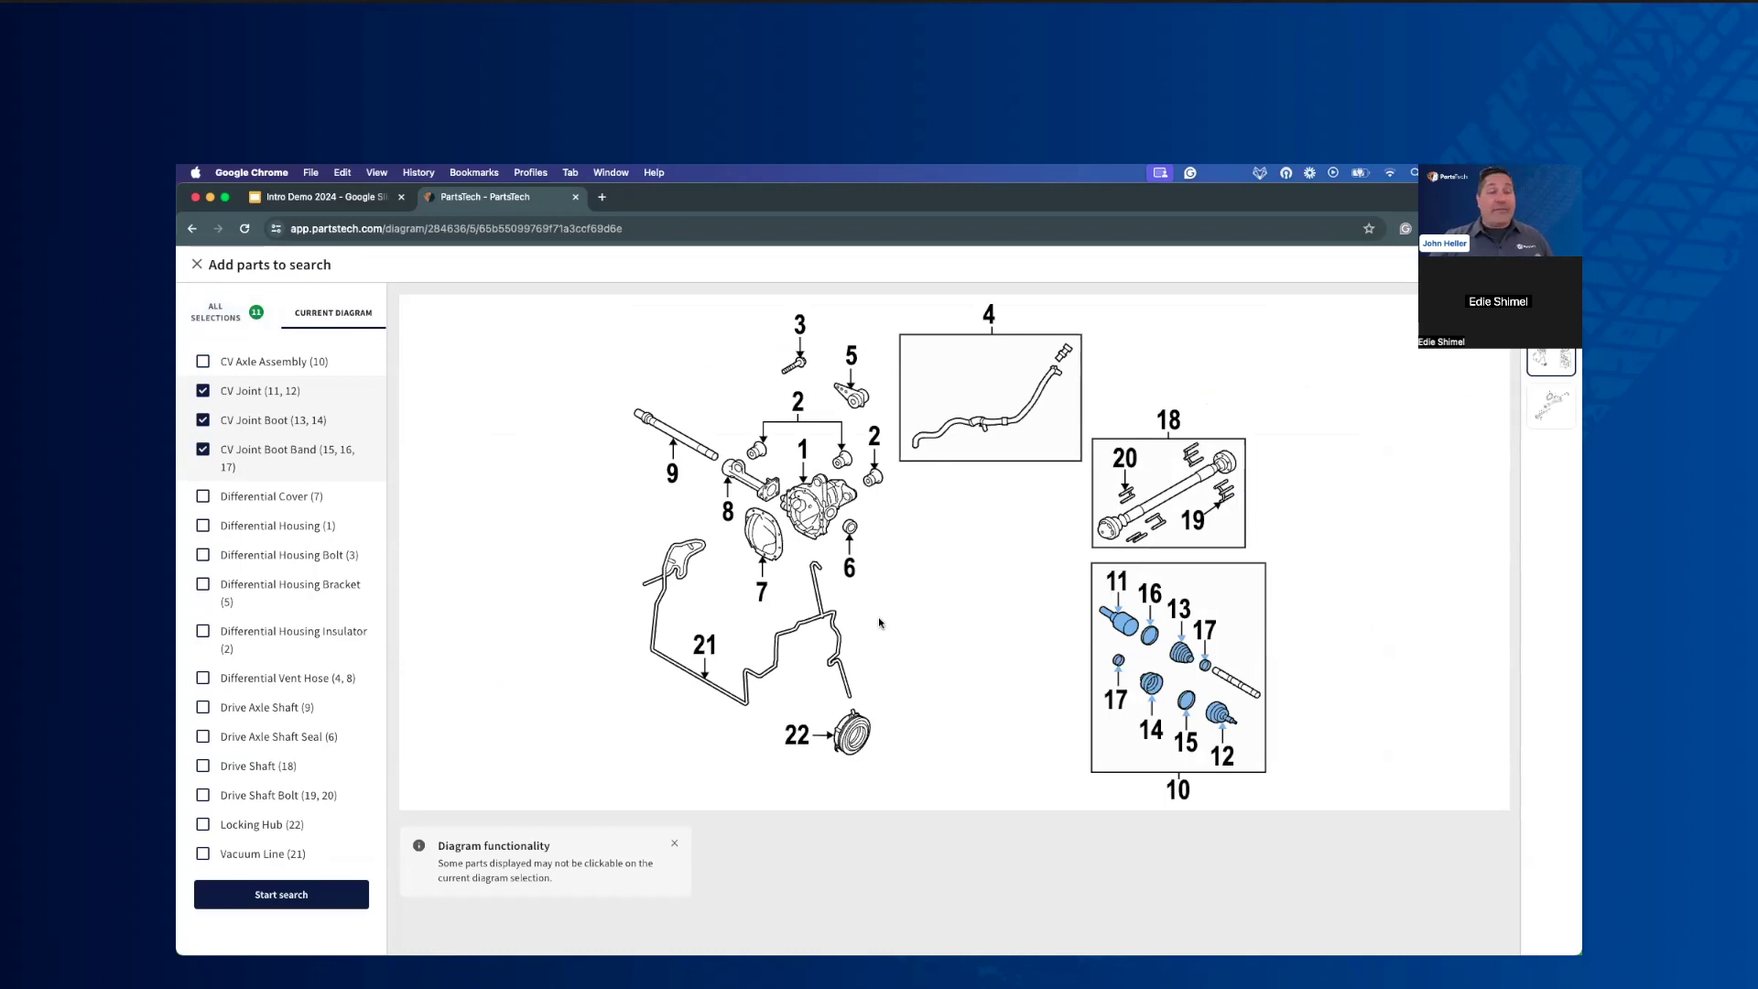
pyautogui.click(197, 264)
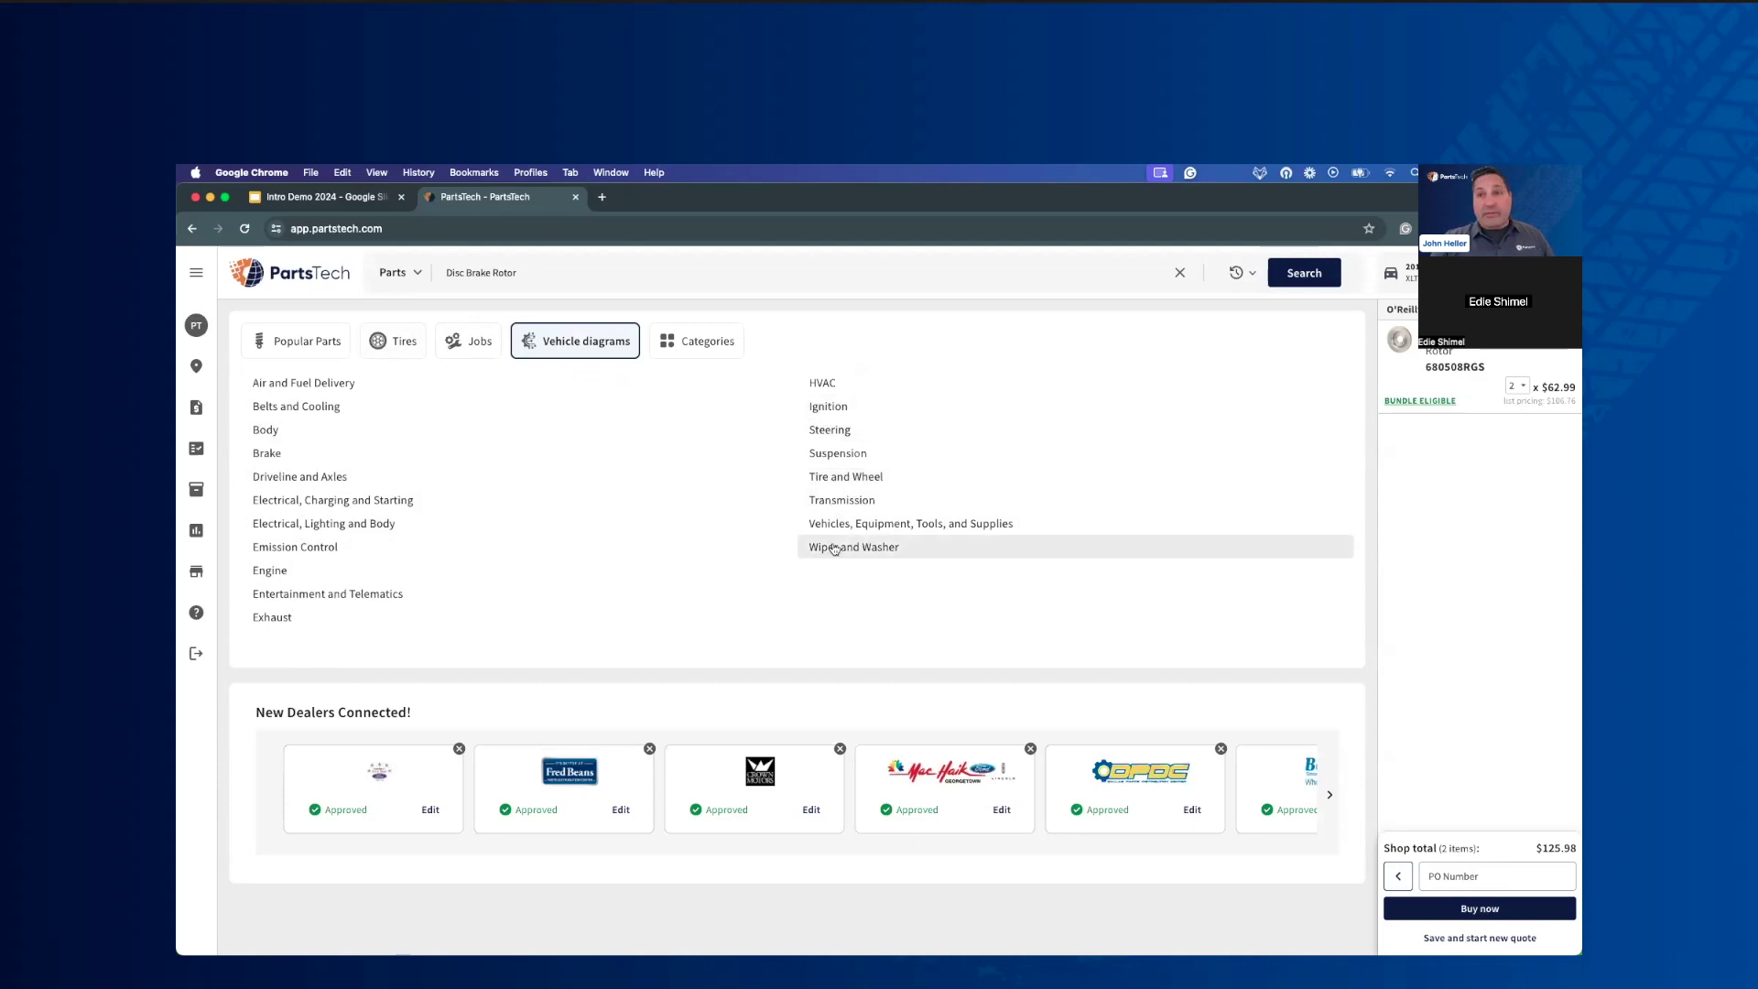
pyautogui.click(1180, 272)
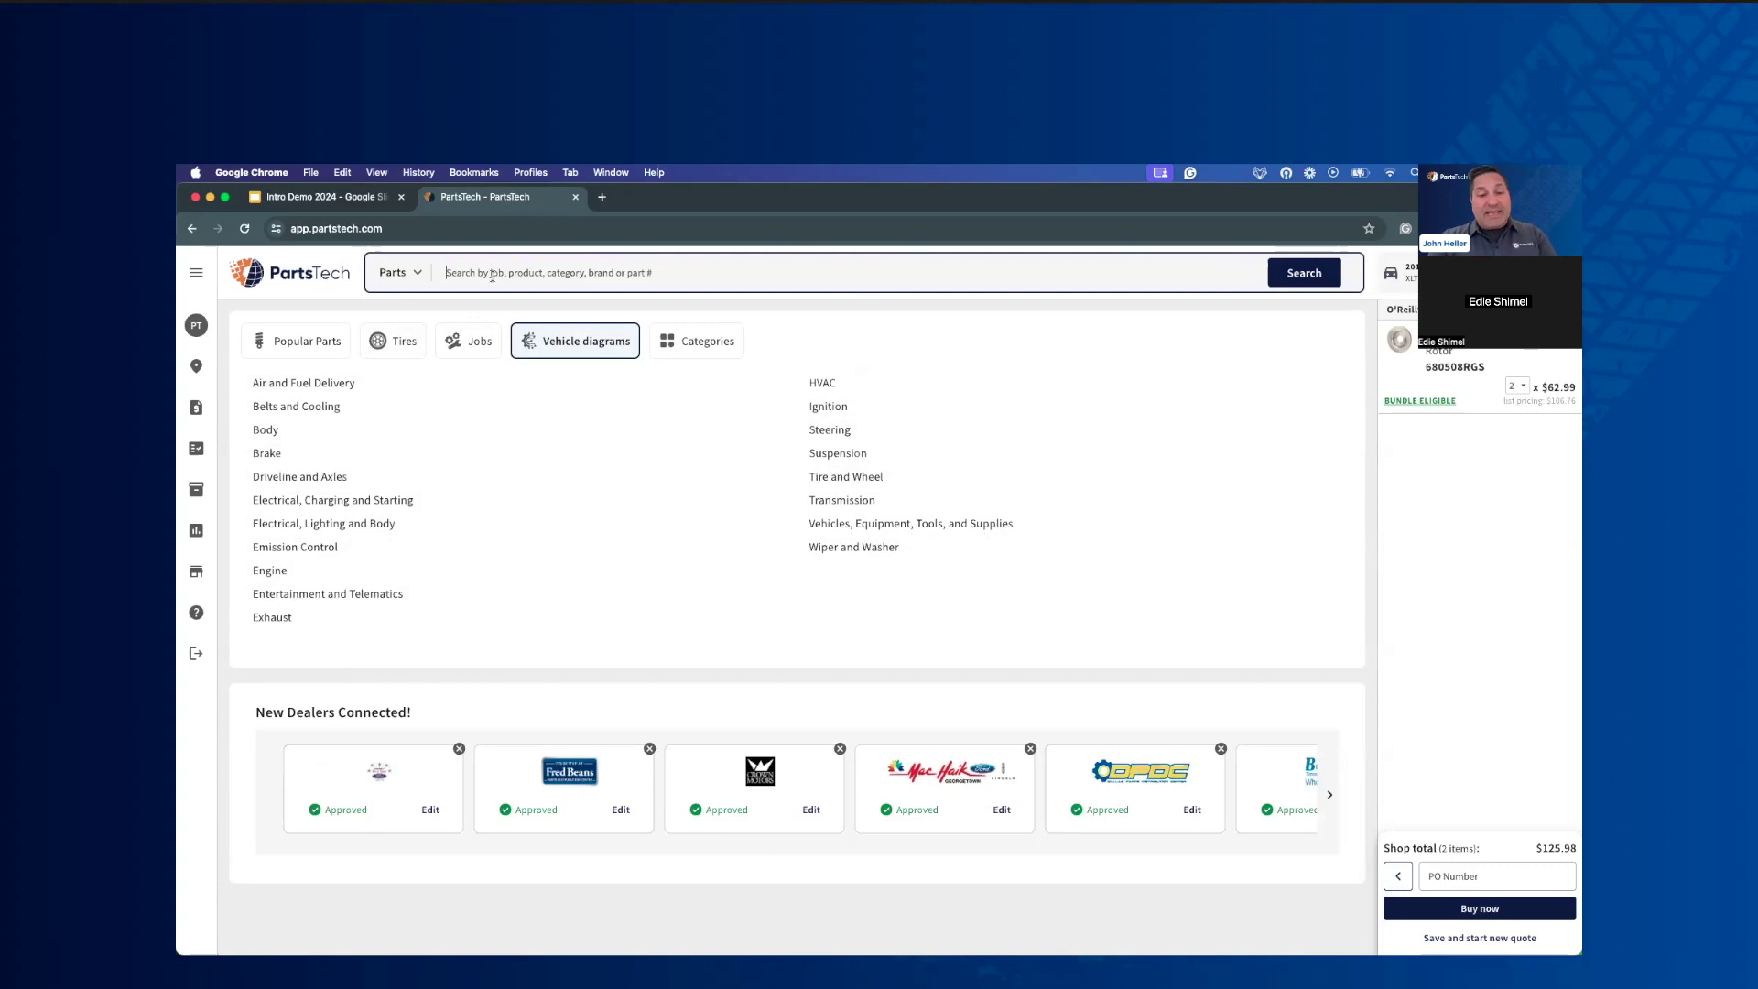
pyautogui.write('bra')
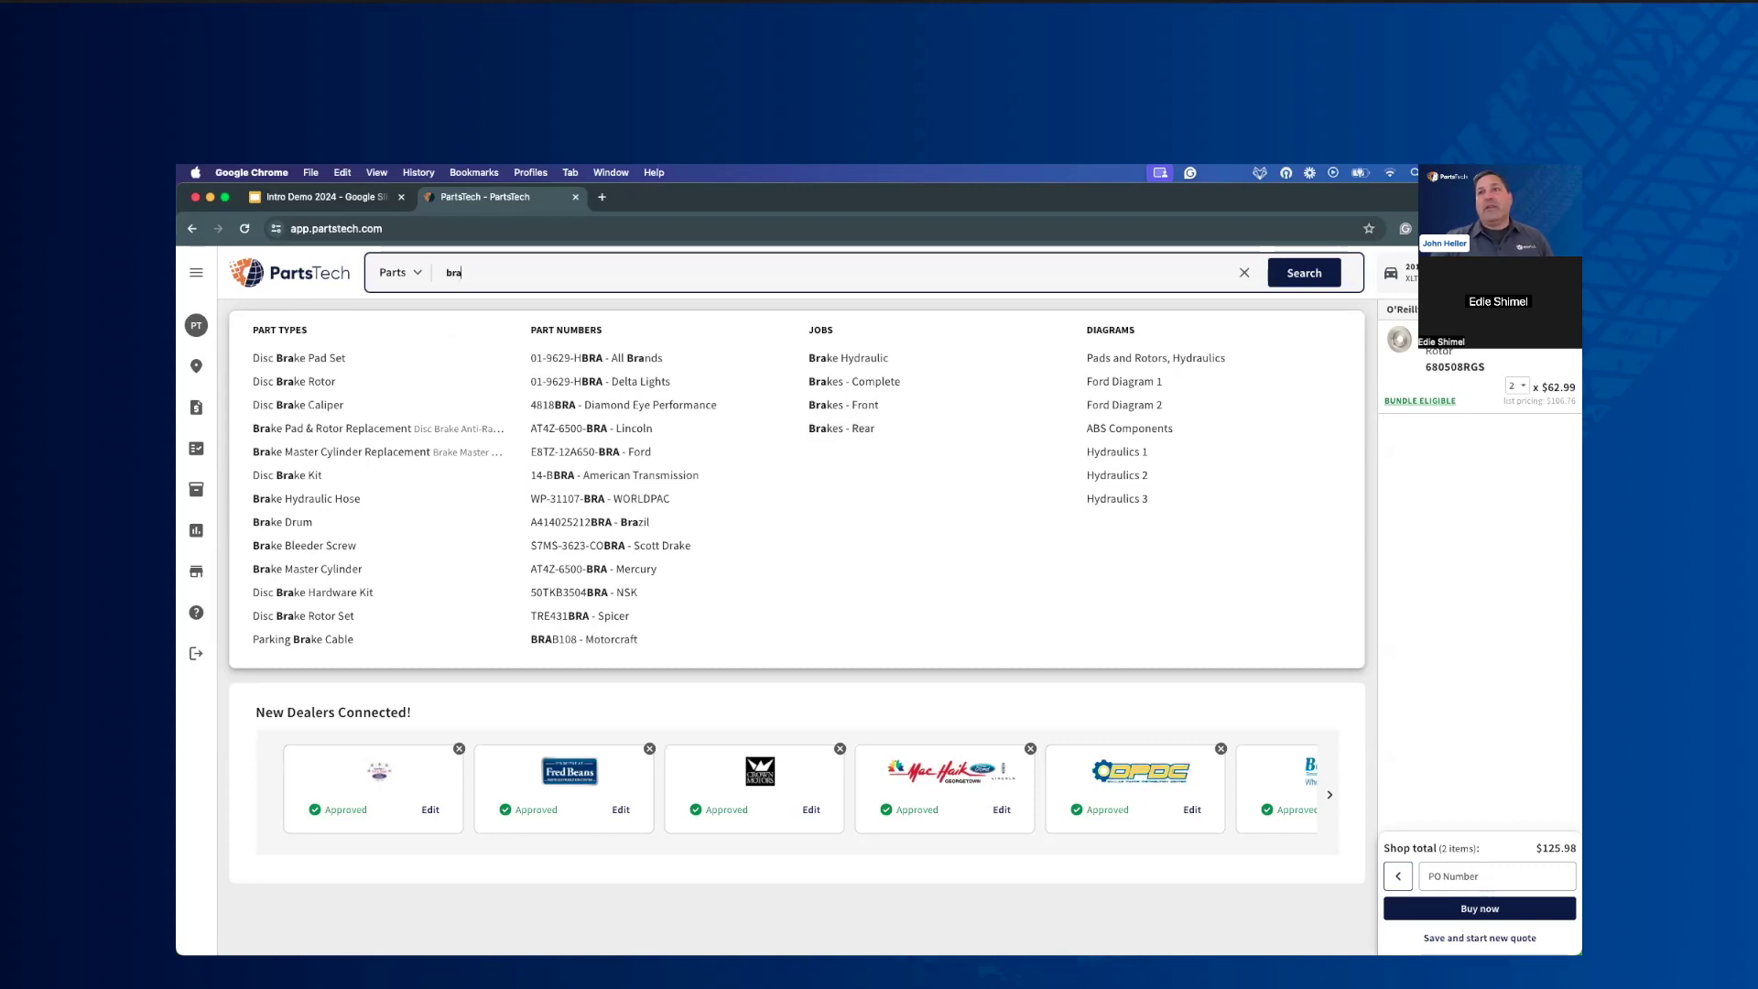
# Step: Open the shop's brand preferences and switch the Remove brand name option off and back on
pyautogui.click(198, 574)
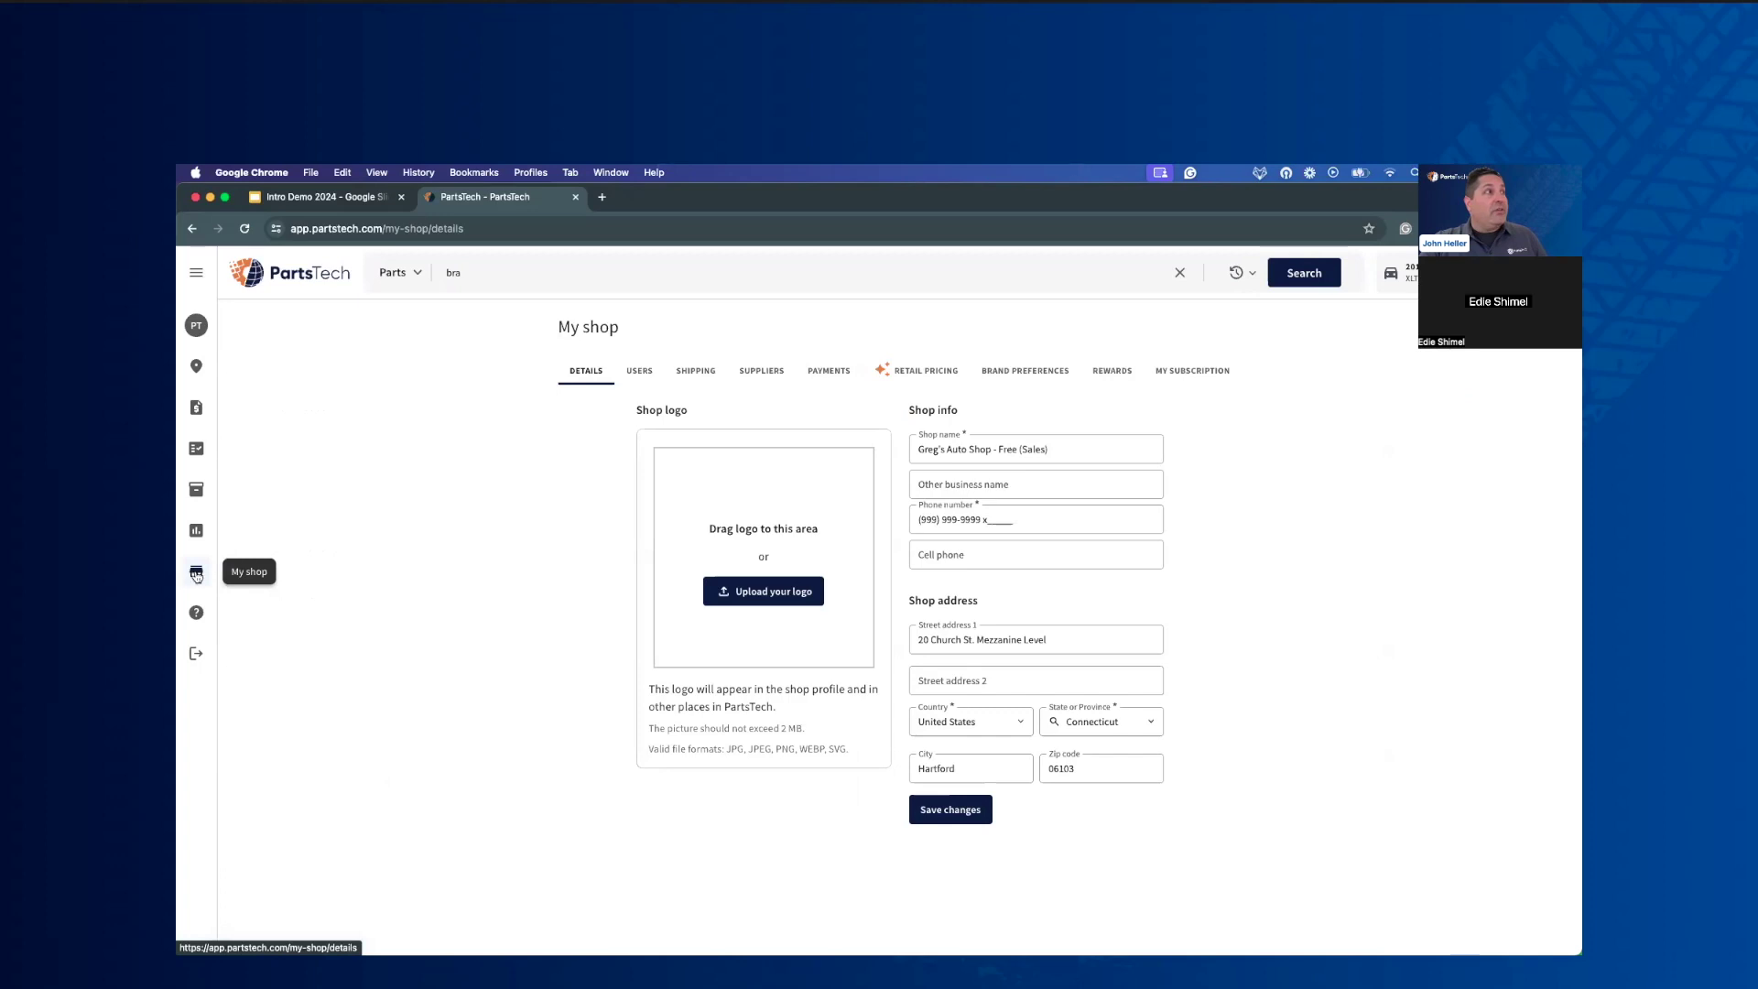
pyautogui.click(1004, 371)
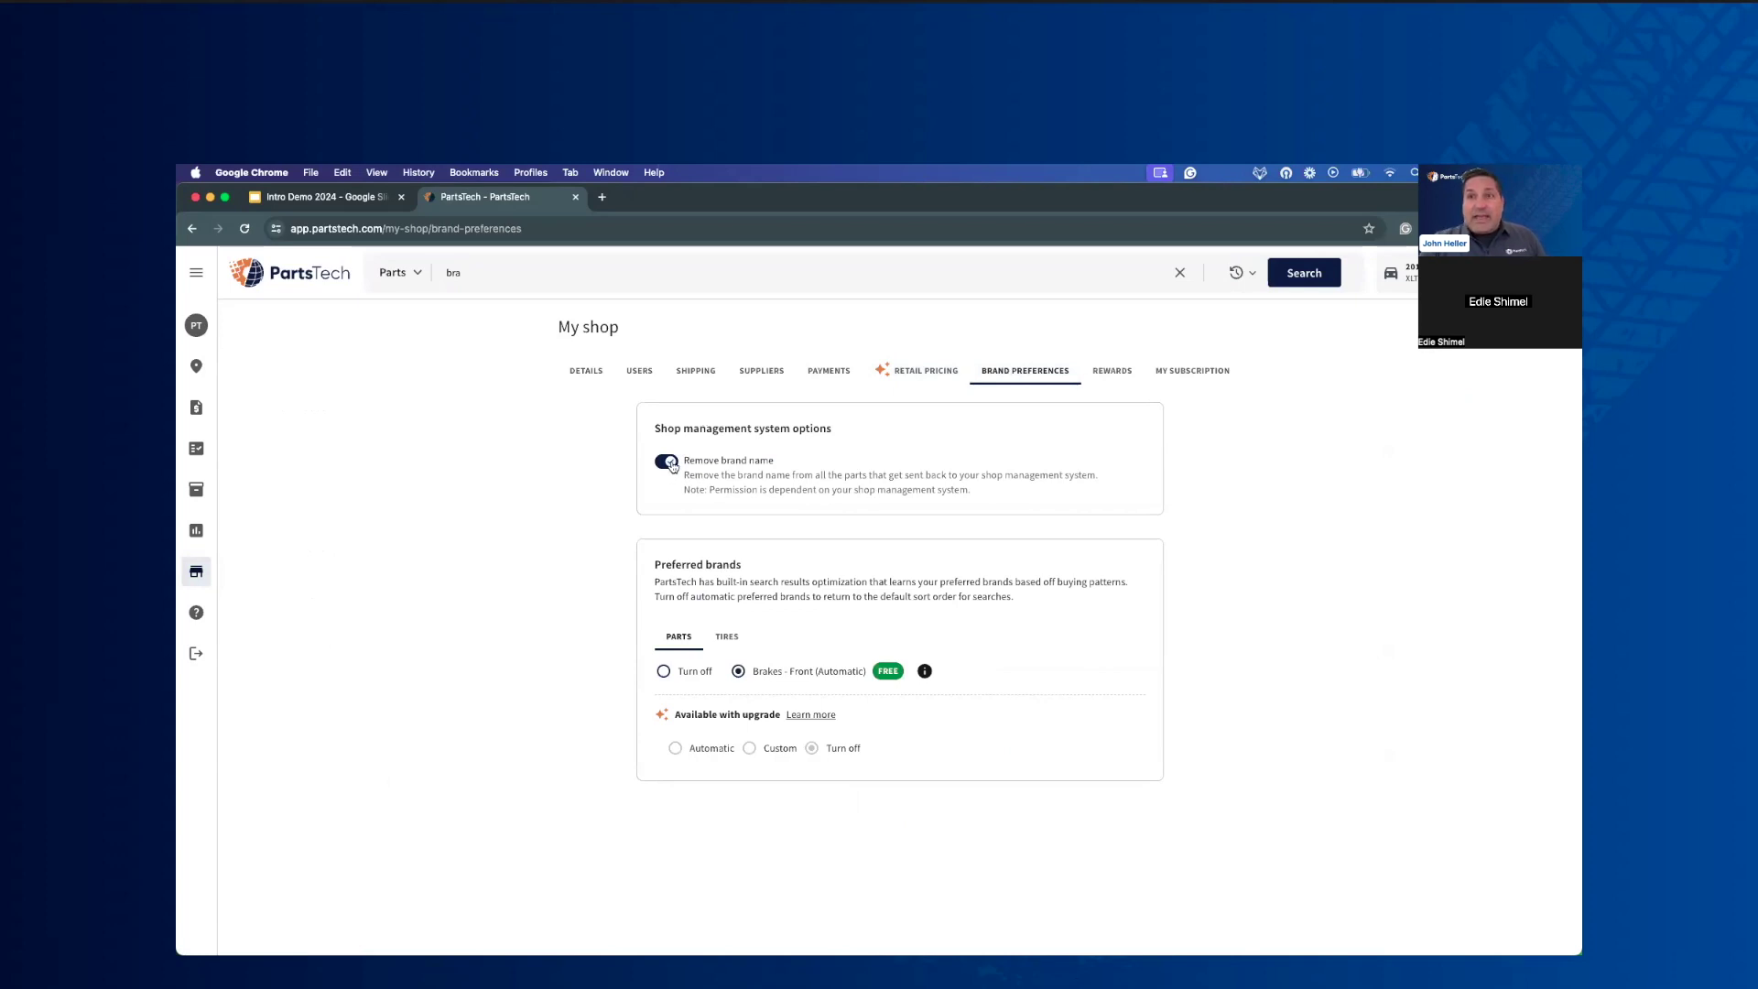
pyautogui.click(672, 464)
pyautogui.click(672, 464)
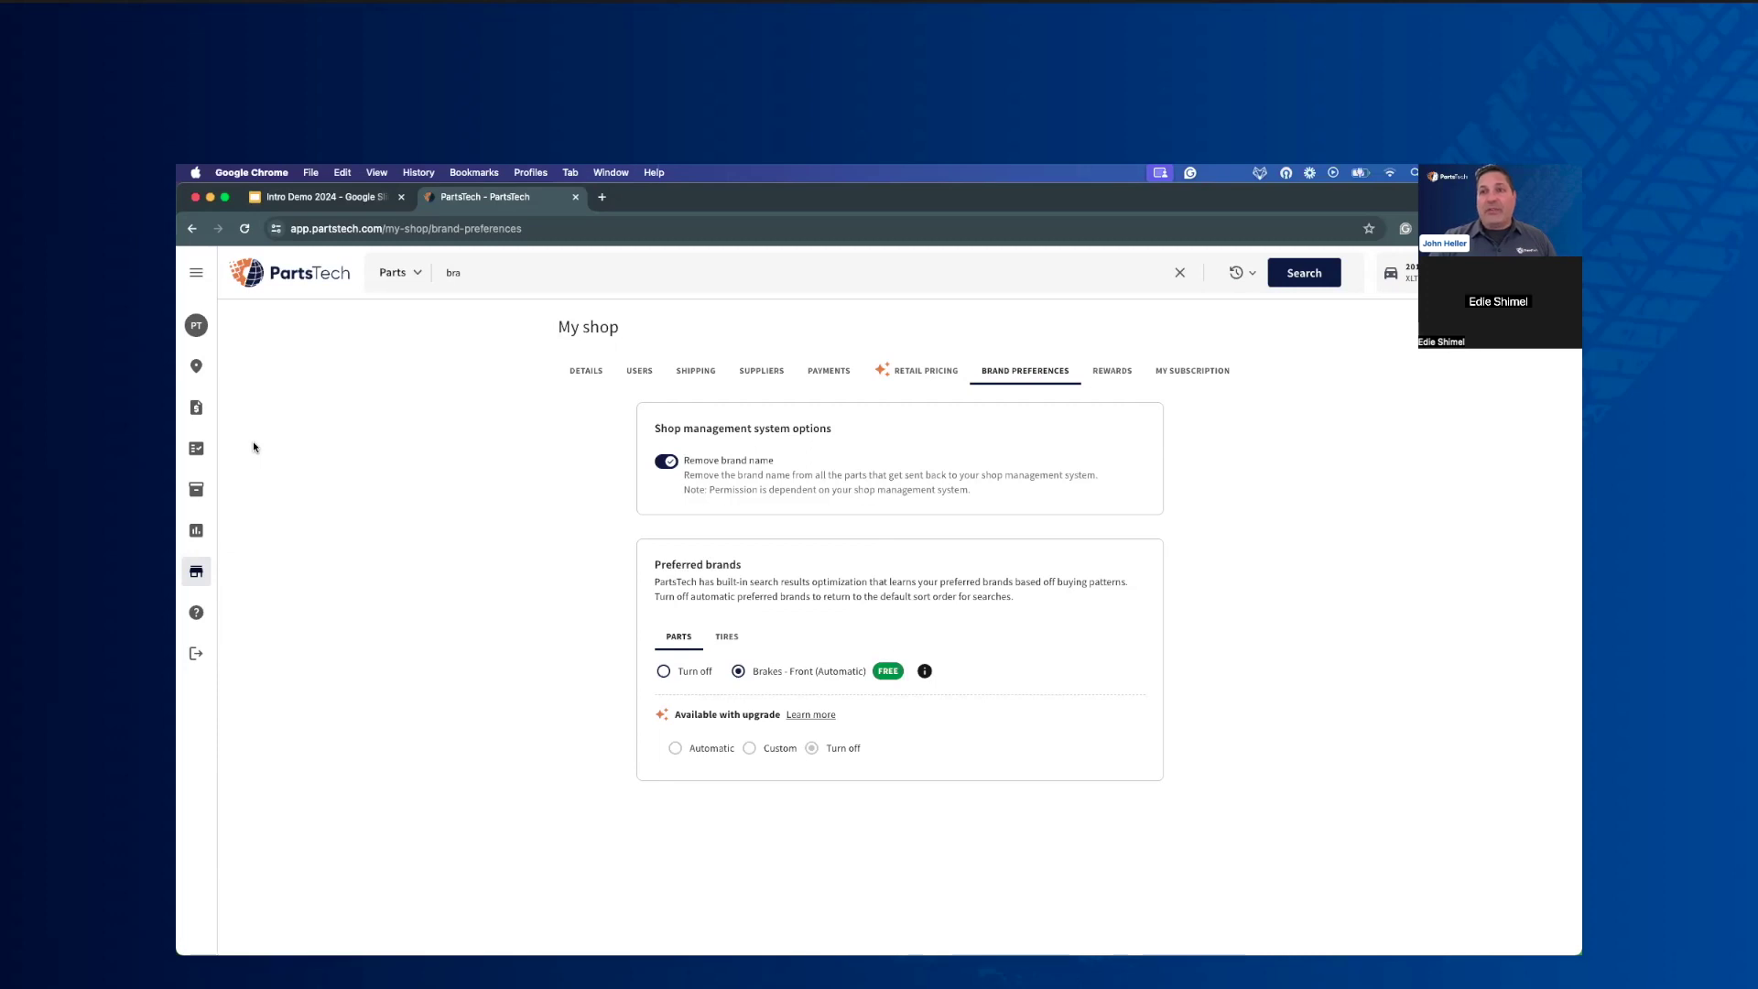
# Step: Switch to the Intro Demo 2024 presentation in Google Slides and start the slideshow from the "Order From All Your Suppliers In One Lookup" slide
pyautogui.click(309, 200)
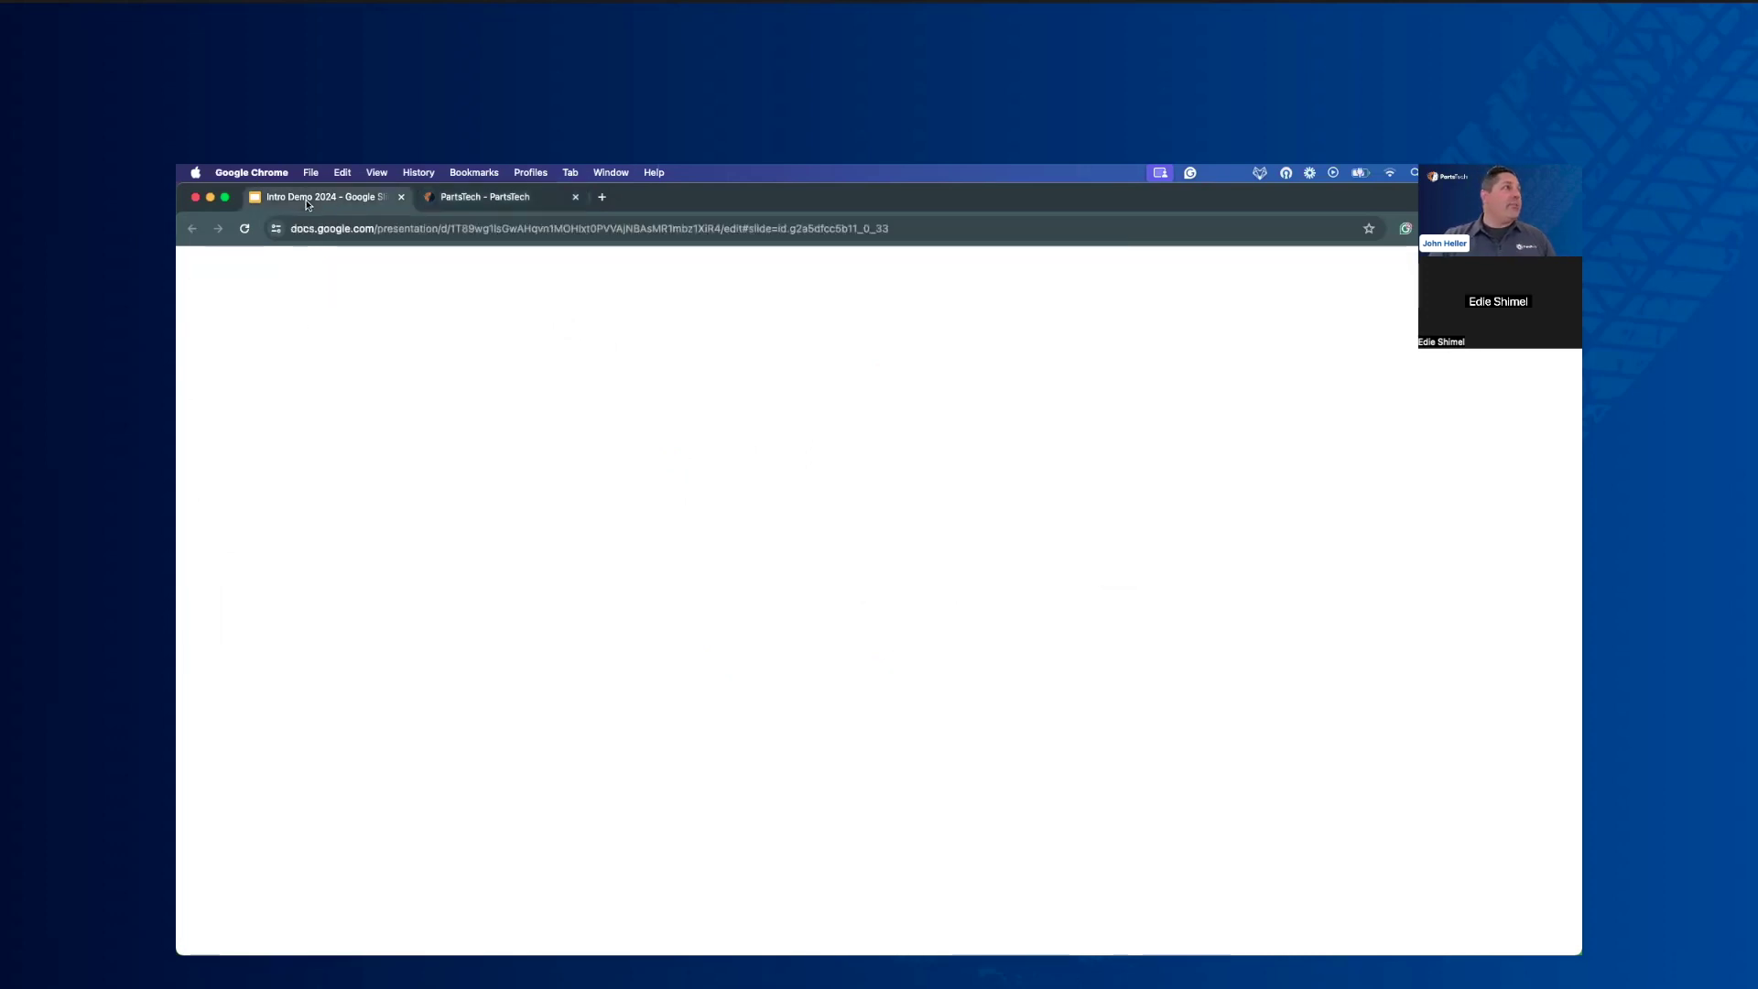
pyautogui.press('Down')
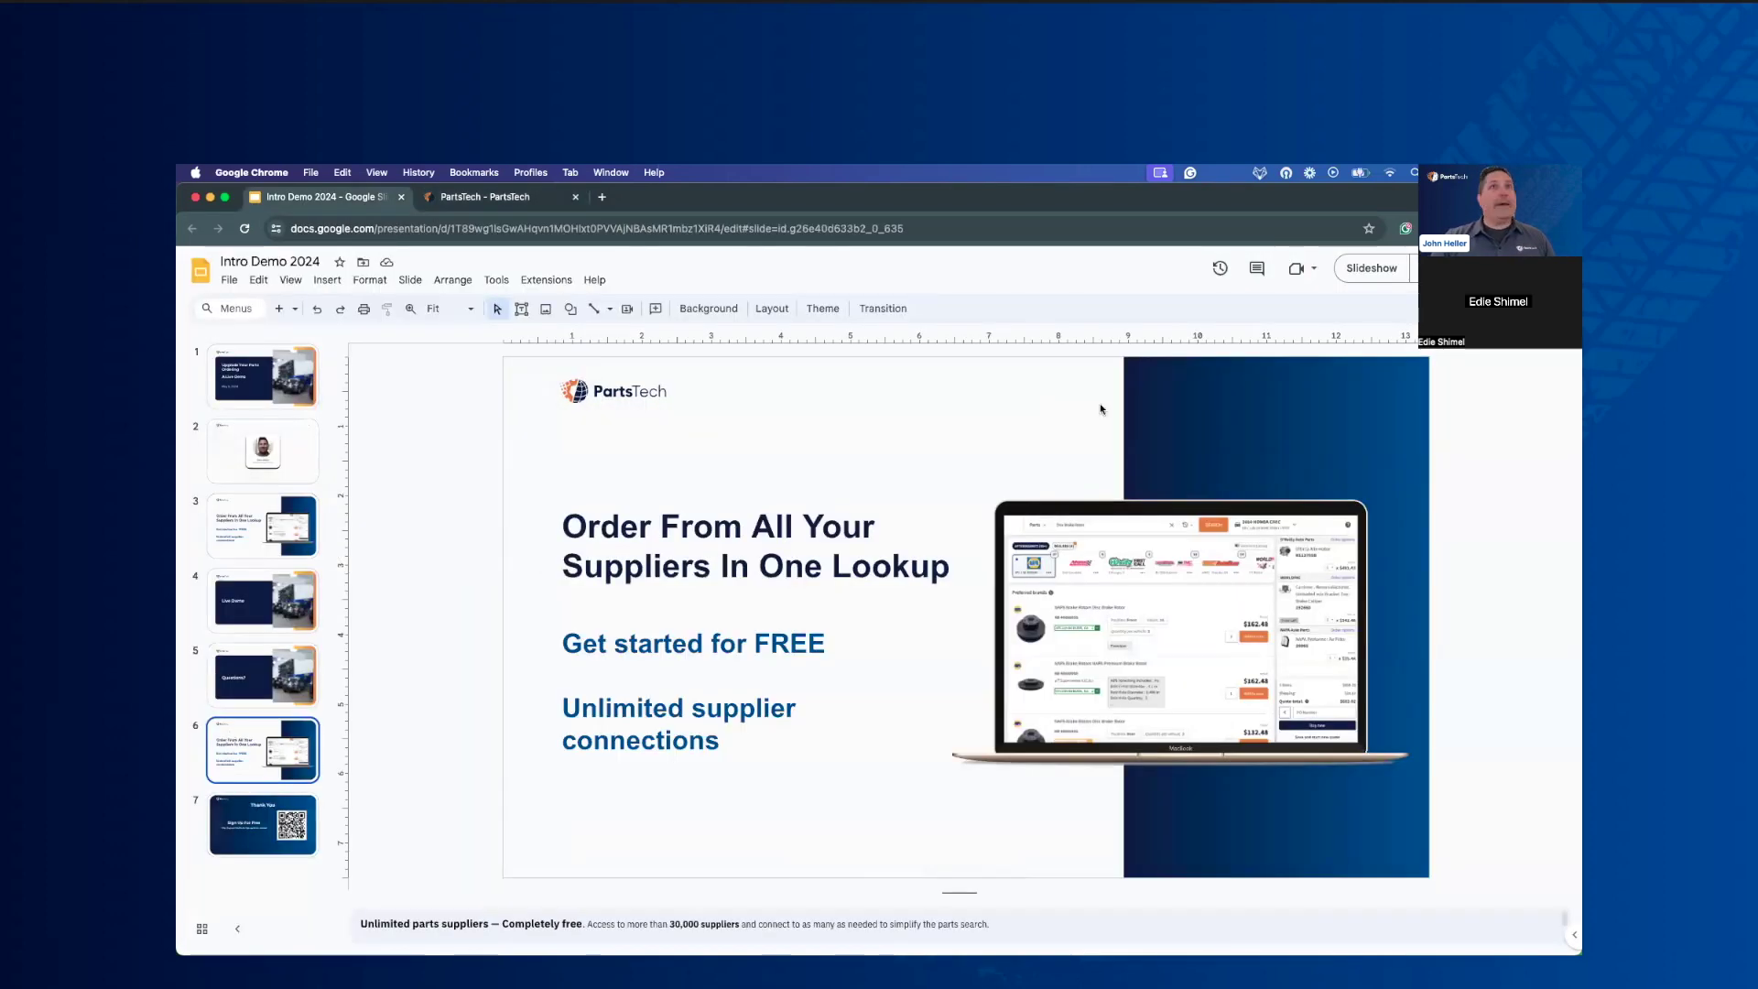
pyautogui.click(1368, 276)
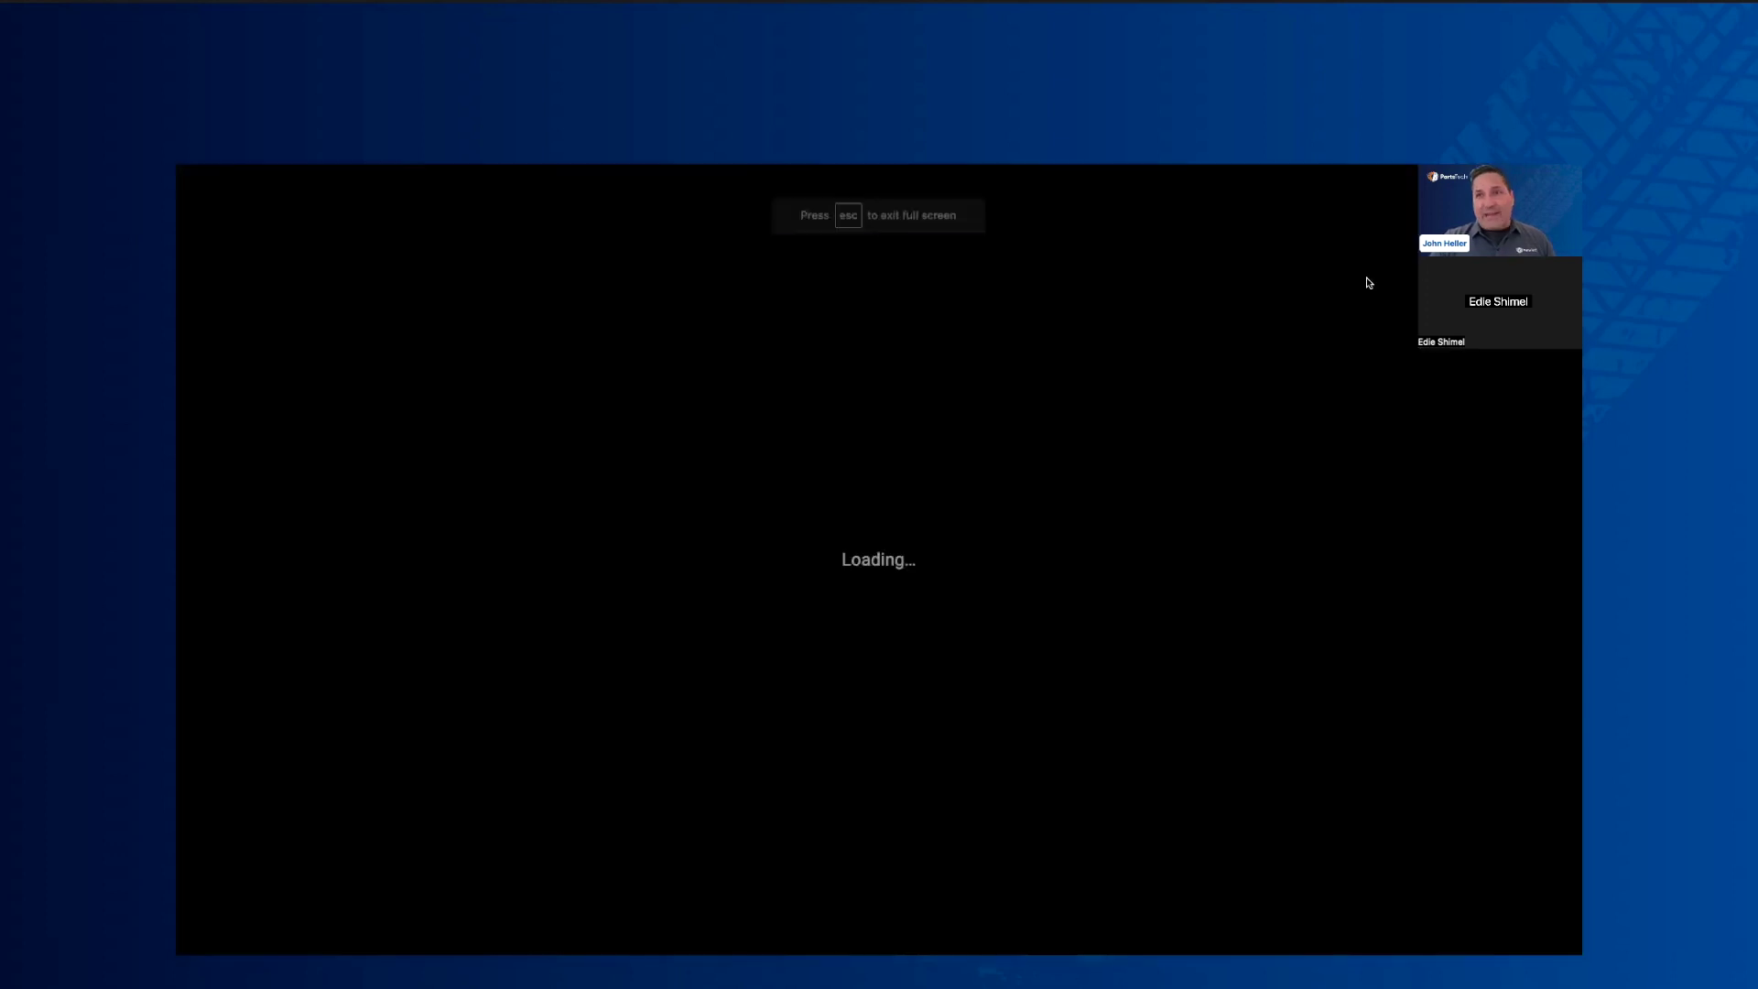